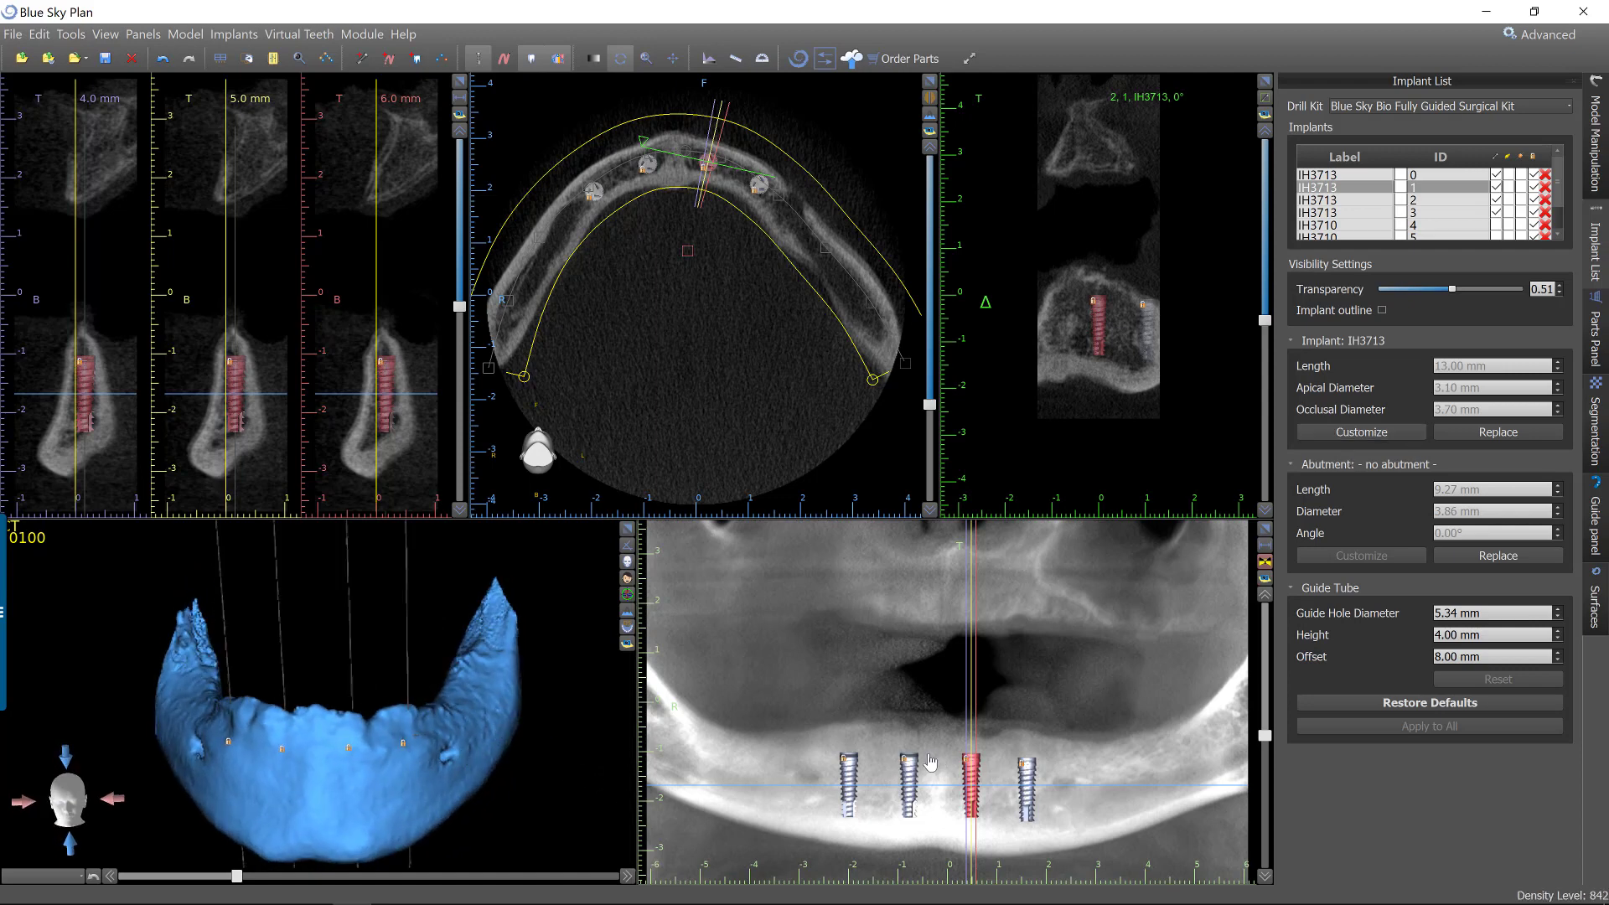
Choose the mandible as the model for guide fabrication.
{"action": "left_click", "coordinate": [1596, 511]}
{"action": "left_click", "coordinate": [1352, 156]}
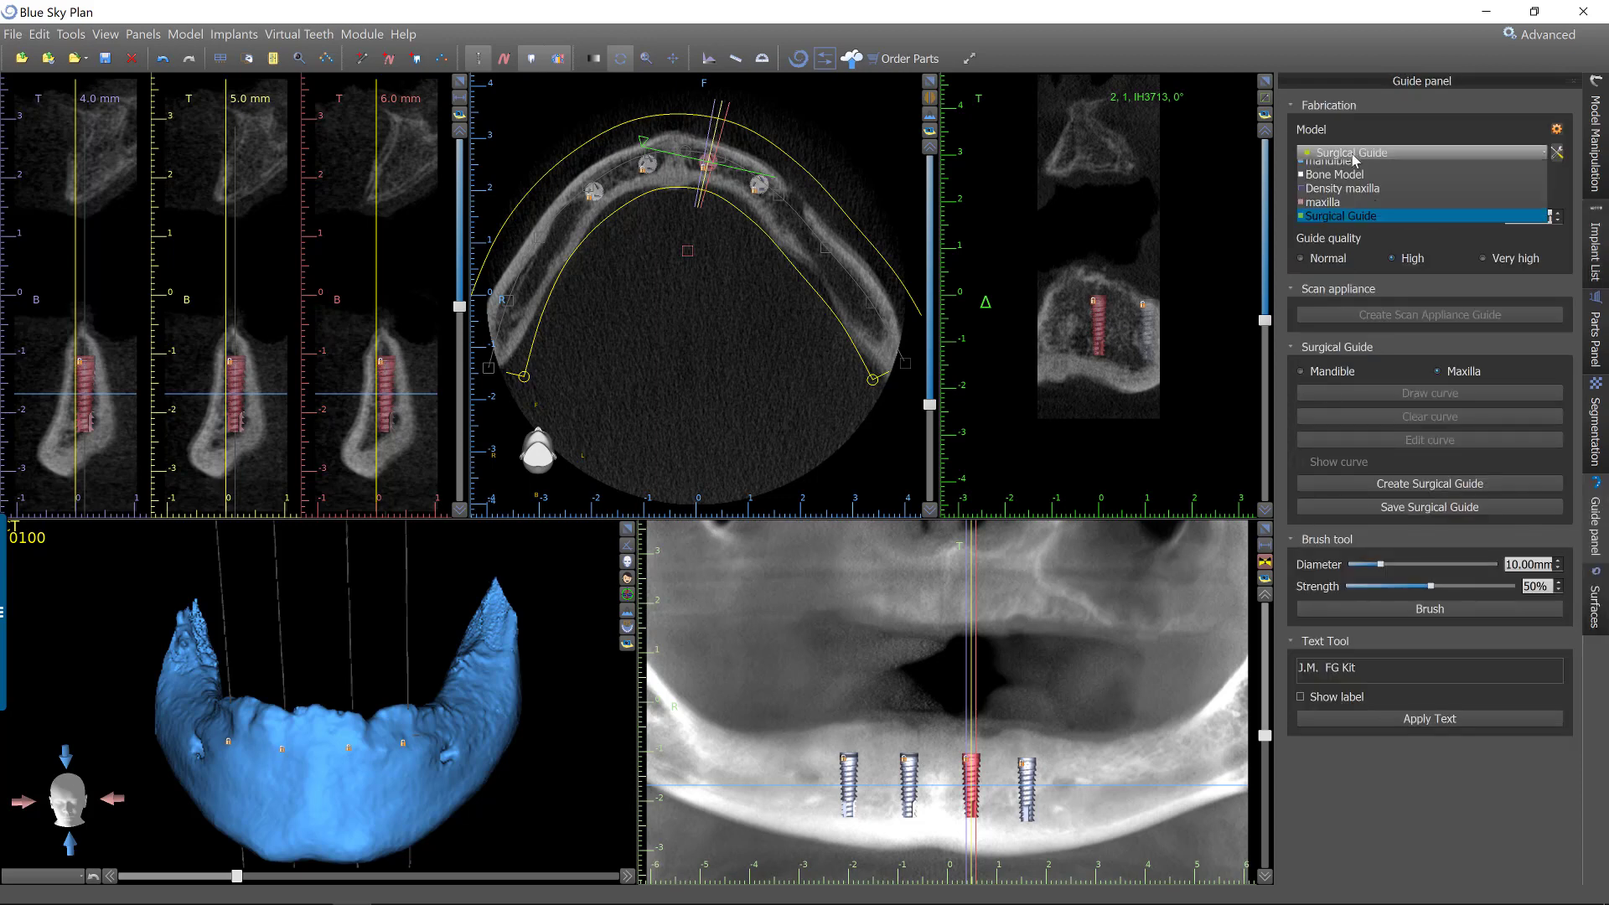
{"action": "left_click", "coordinate": [1332, 167]}
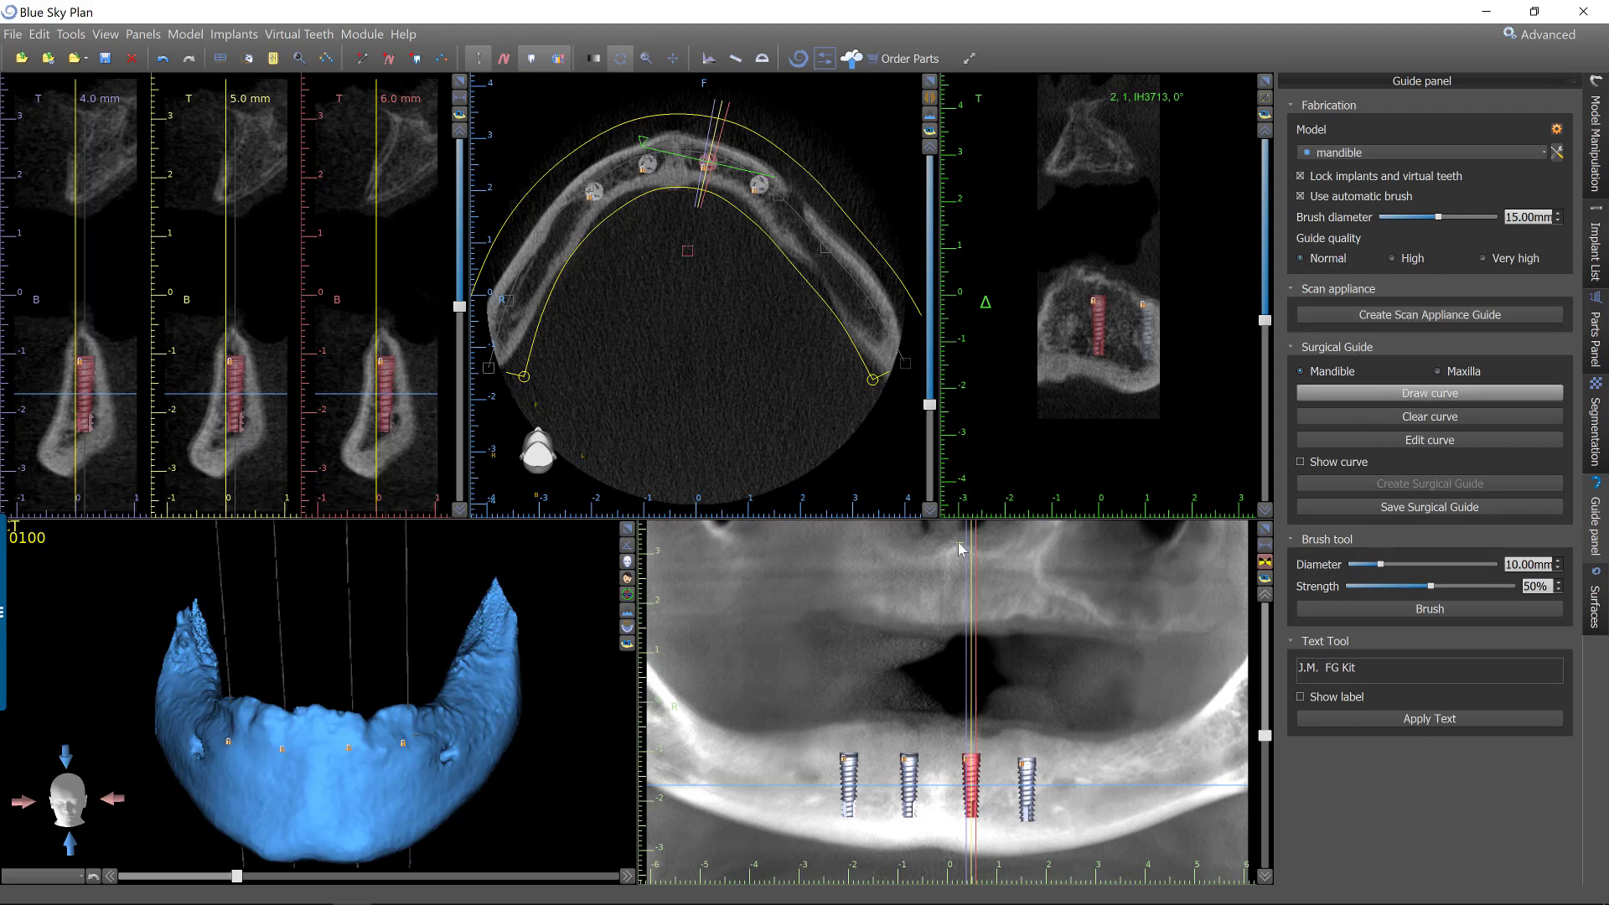
Draw a closed surgical guide curve on the mandible, along the outer and inner sides of the ridge around the four implants.
{"action": "left_click", "coordinate": [1430, 393]}
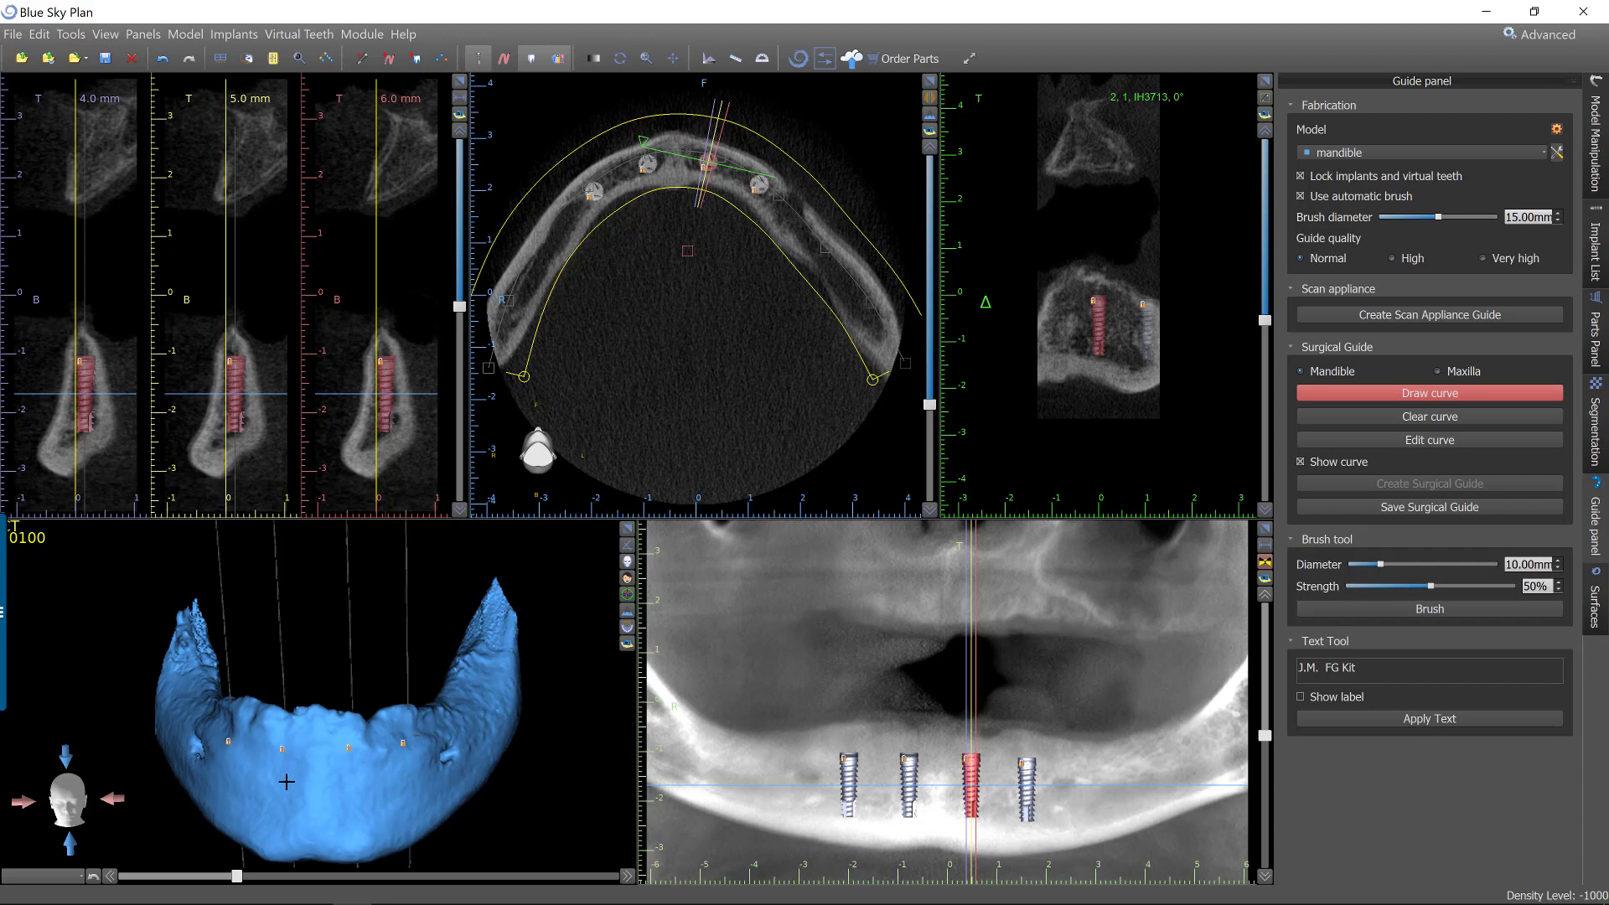
{"action": "mouse_move", "coordinate": [281, 780]}
{"action": "left_mouse_down"}
{"action": "mouse_move", "coordinate": [394, 777]}
{"action": "mouse_move", "coordinate": [421, 758]}
{"action": "left_mouse_up"}
{"action": "left_click_drag", "start_coordinate": [476, 694], "coordinate": [453, 687]}
{"action": "mouse_move", "coordinate": [397, 710]}
{"action": "right_mouse_down"}
{"action": "mouse_move", "coordinate": [372, 712]}
{"action": "mouse_move", "coordinate": [364, 690]}
{"action": "mouse_move", "coordinate": [456, 842]}
{"action": "mouse_move", "coordinate": [381, 702]}
{"action": "right_mouse_up"}
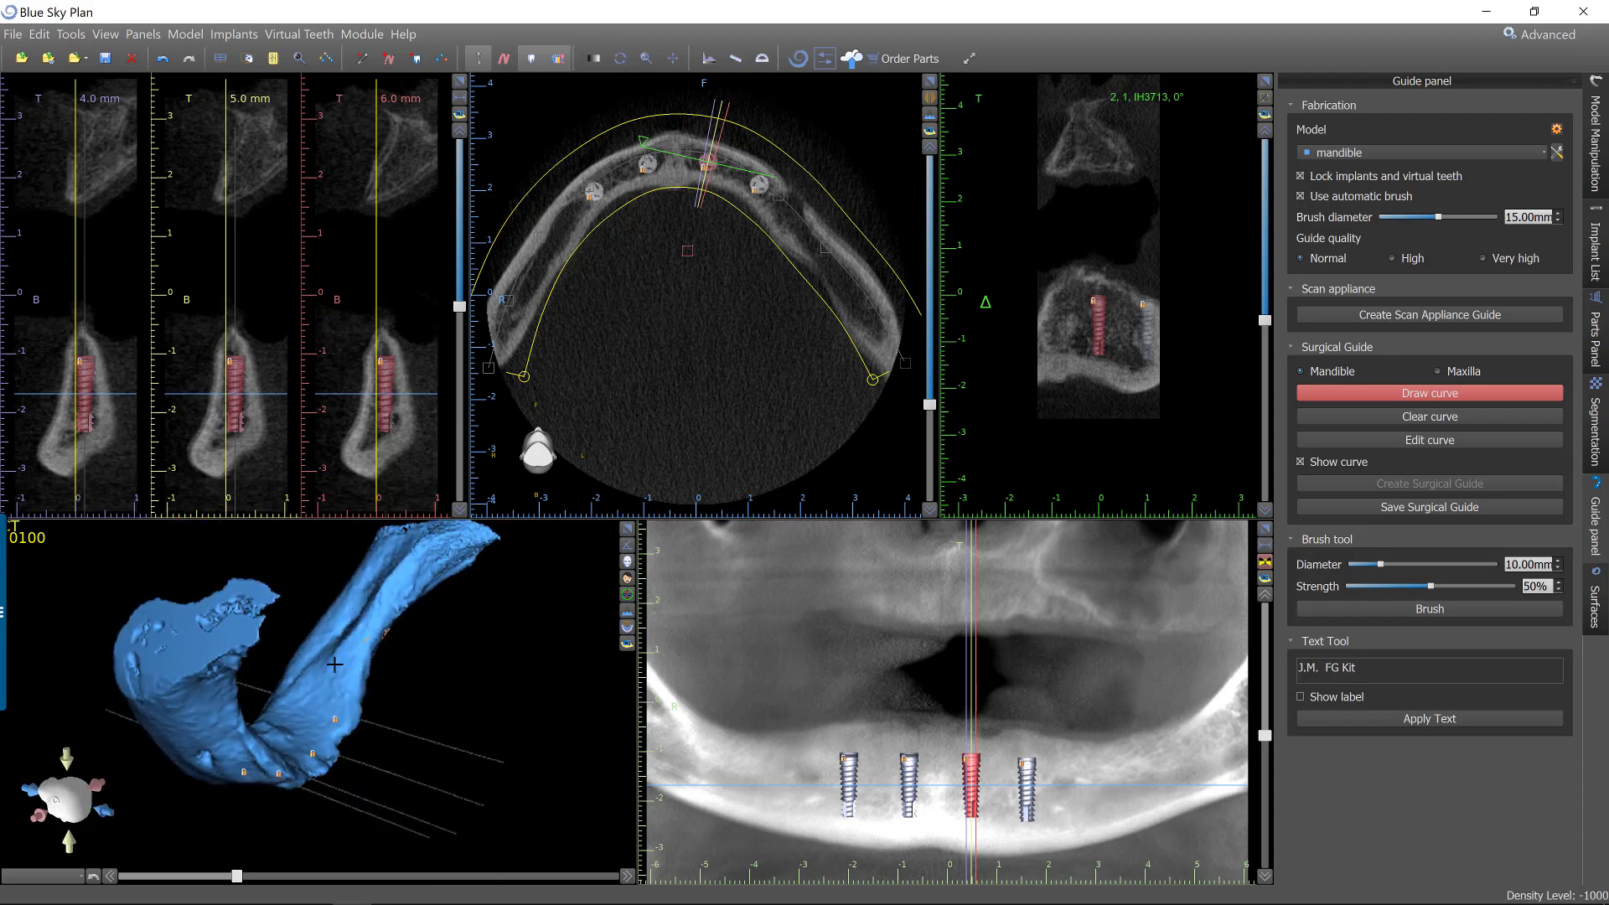
{"action": "left_click_drag", "start_coordinate": [334, 664], "coordinate": [296, 729]}
{"action": "left_click_drag", "start_coordinate": [490, 722], "coordinate": [233, 732], "text": "ctrl"}
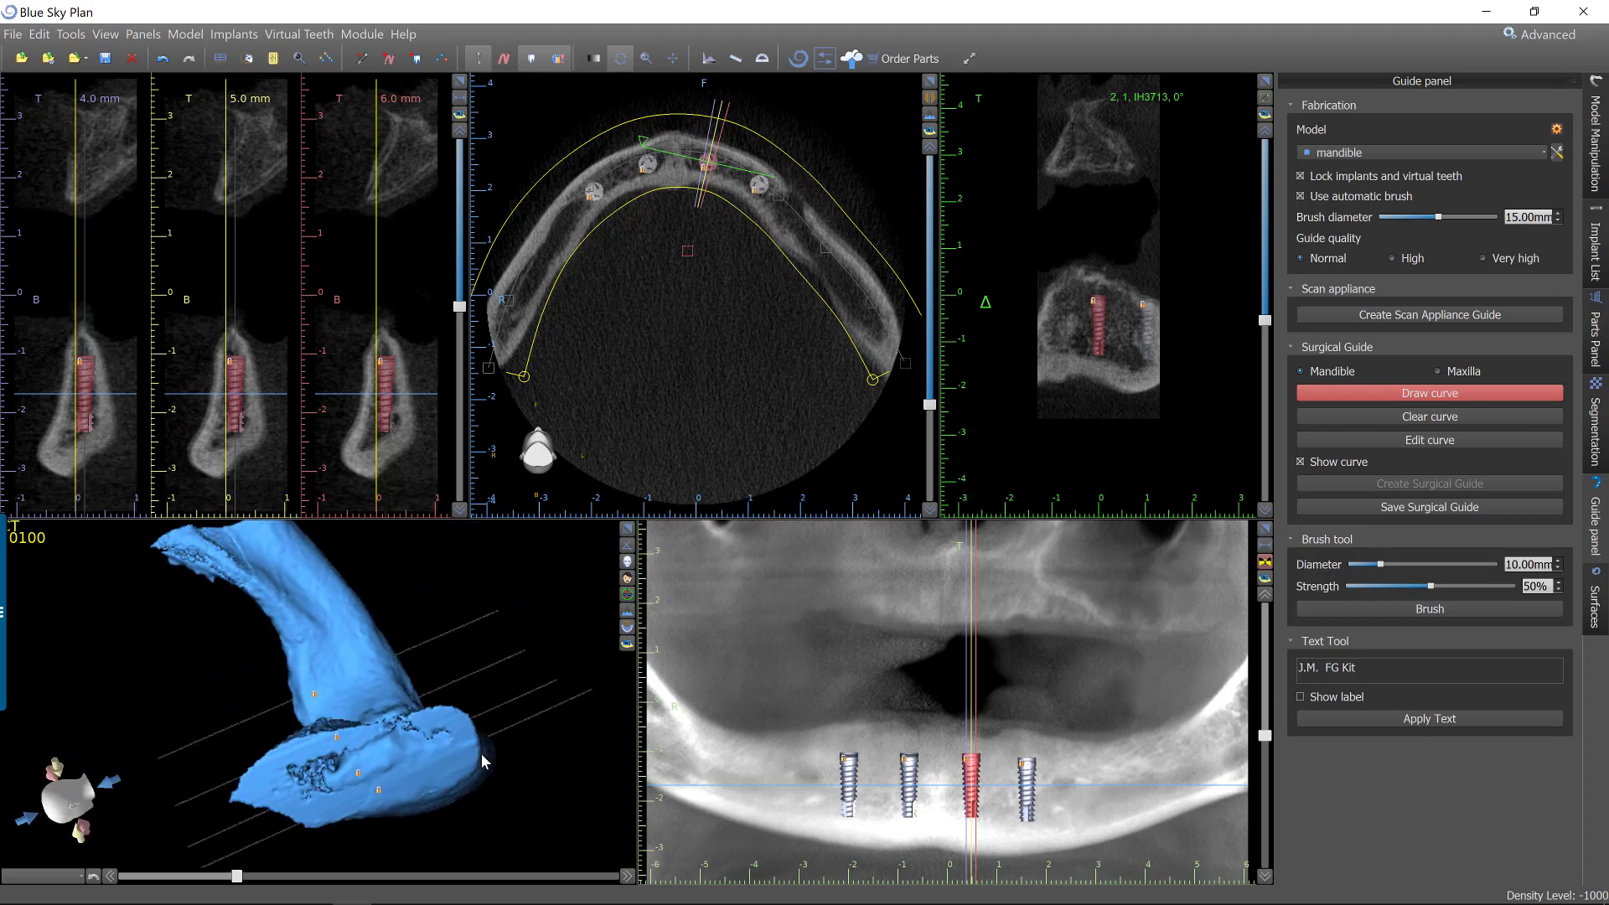
{"action": "mouse_move", "coordinate": [481, 762]}
{"action": "left_mouse_down", "text": "ctrl"}
{"action": "mouse_move", "coordinate": [341, 705]}
{"action": "mouse_move", "coordinate": [326, 658]}
{"action": "mouse_move", "coordinate": [471, 618]}
{"action": "mouse_move", "coordinate": [408, 676]}
{"action": "mouse_move", "coordinate": [218, 643]}
{"action": "left_mouse_up", "text": "ctrl"}
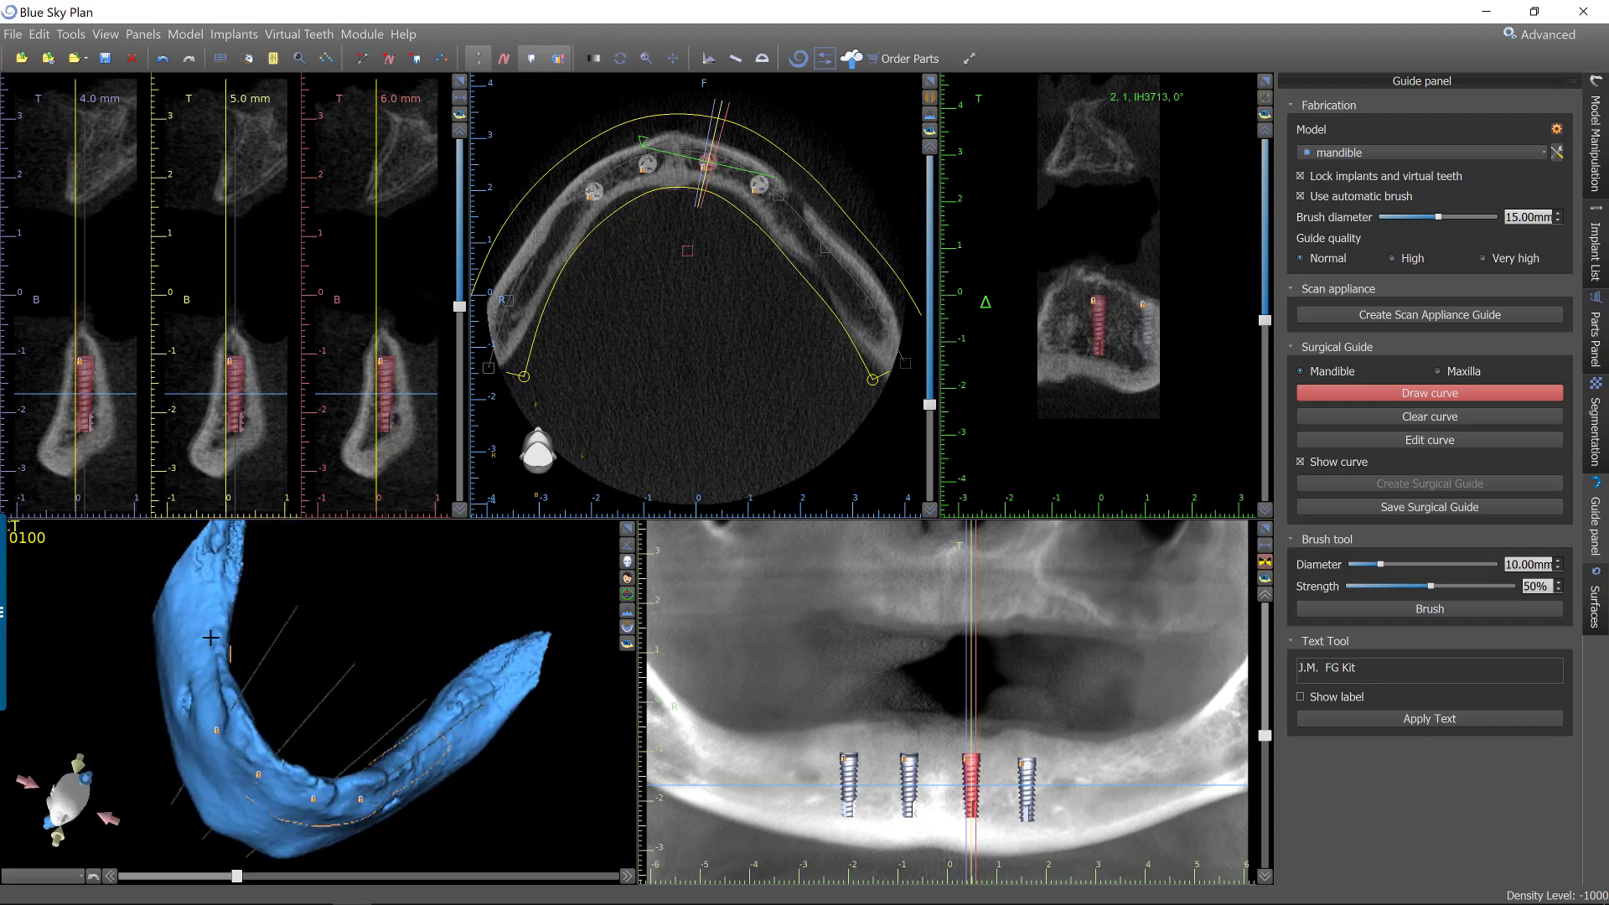
{"action": "mouse_move", "coordinate": [430, 630]}
{"action": "left_mouse_down", "text": "ctrl"}
{"action": "mouse_move", "coordinate": [471, 578]}
{"action": "mouse_move", "coordinate": [214, 660]}
{"action": "mouse_move", "coordinate": [283, 752]}
{"action": "left_mouse_up", "text": "ctrl"}
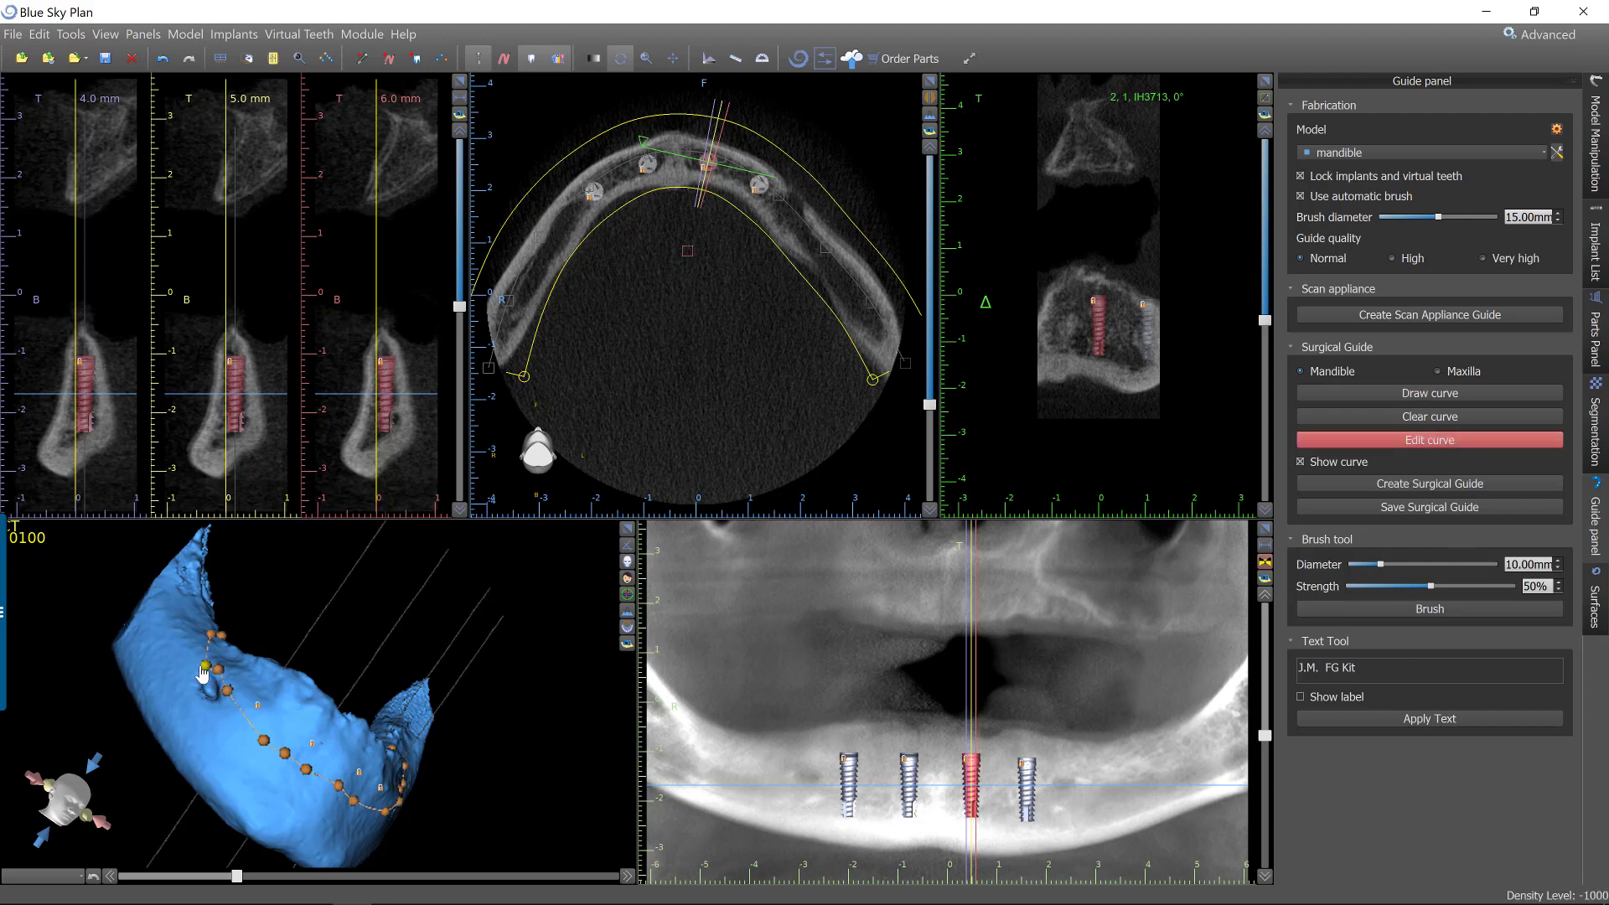
Edit the guide curve by moving its control points on the mandible's ridge to refine the outline.
{"action": "left_click_drag", "start_coordinate": [202, 667], "coordinate": [187, 647]}
{"action": "left_click_drag", "start_coordinate": [299, 568], "coordinate": [261, 687]}
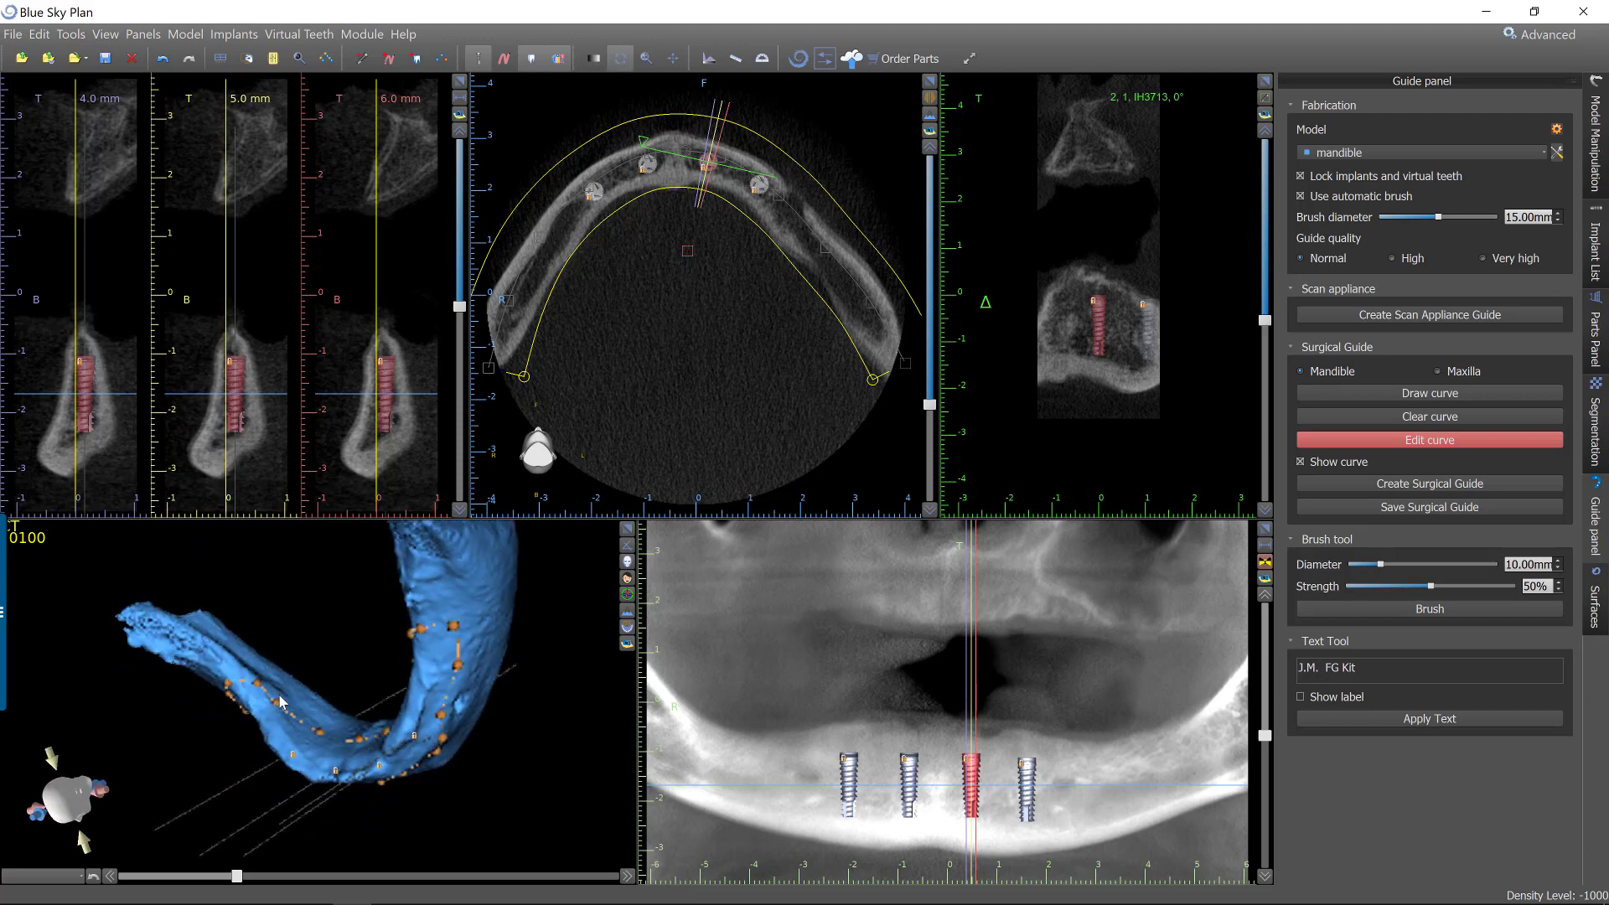
{"action": "left_click", "coordinate": [277, 696]}
Create the surgical guide from the edited curve on the mandible.
{"action": "left_click_drag", "start_coordinate": [345, 655], "coordinate": [1350, 489]}
{"action": "left_click", "coordinate": [1361, 484]}
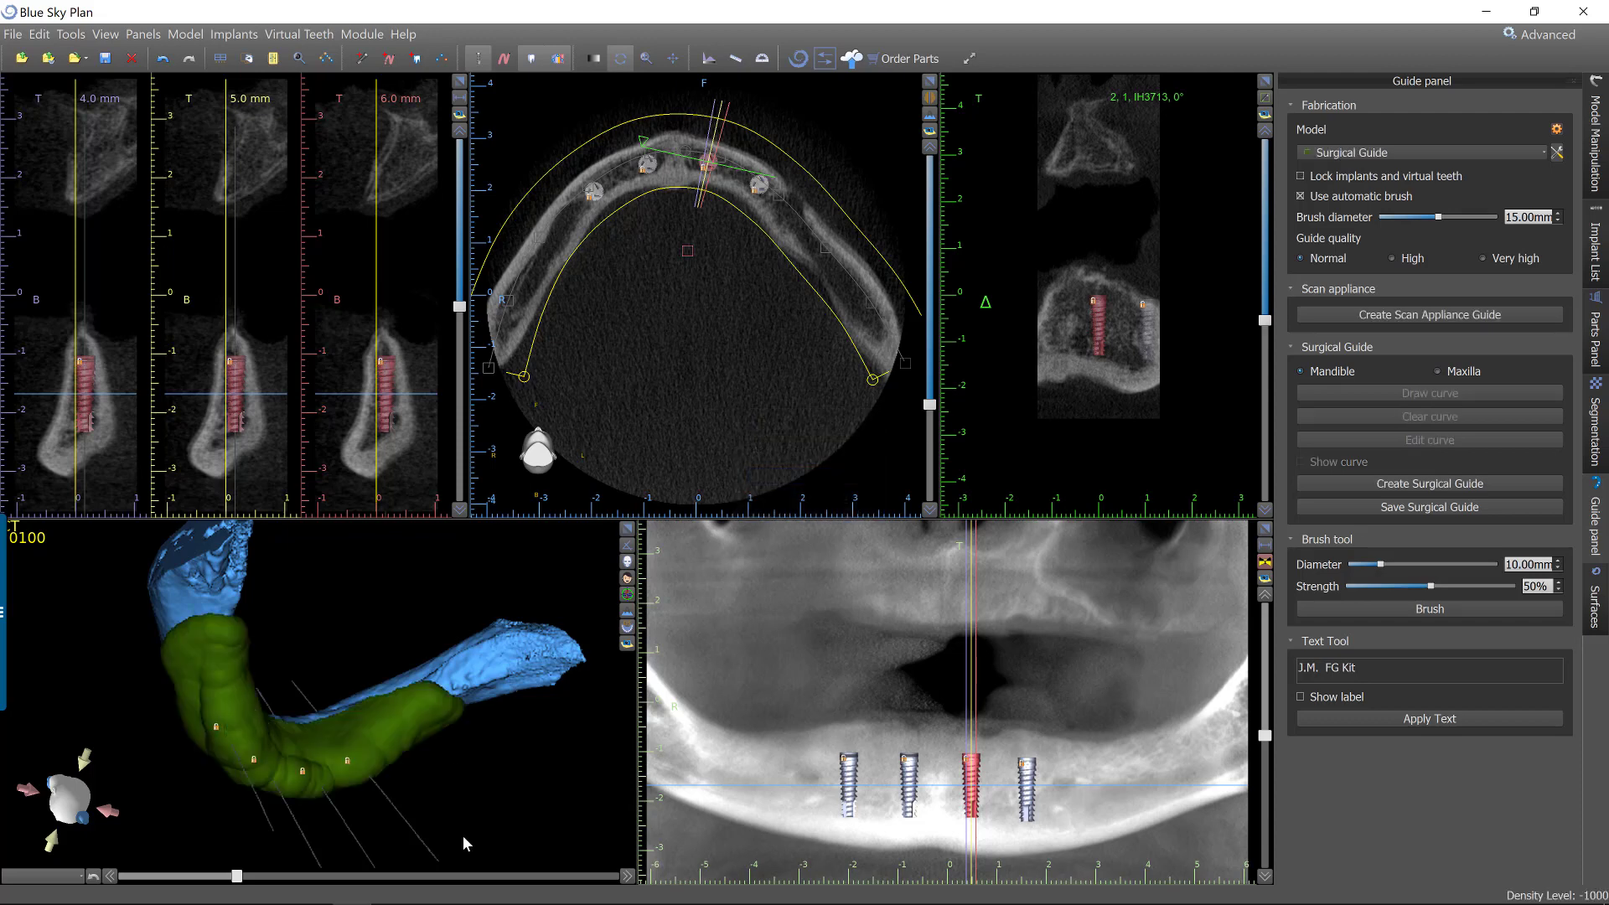
{"action": "left_click_drag", "start_coordinate": [461, 834], "coordinate": [329, 685]}
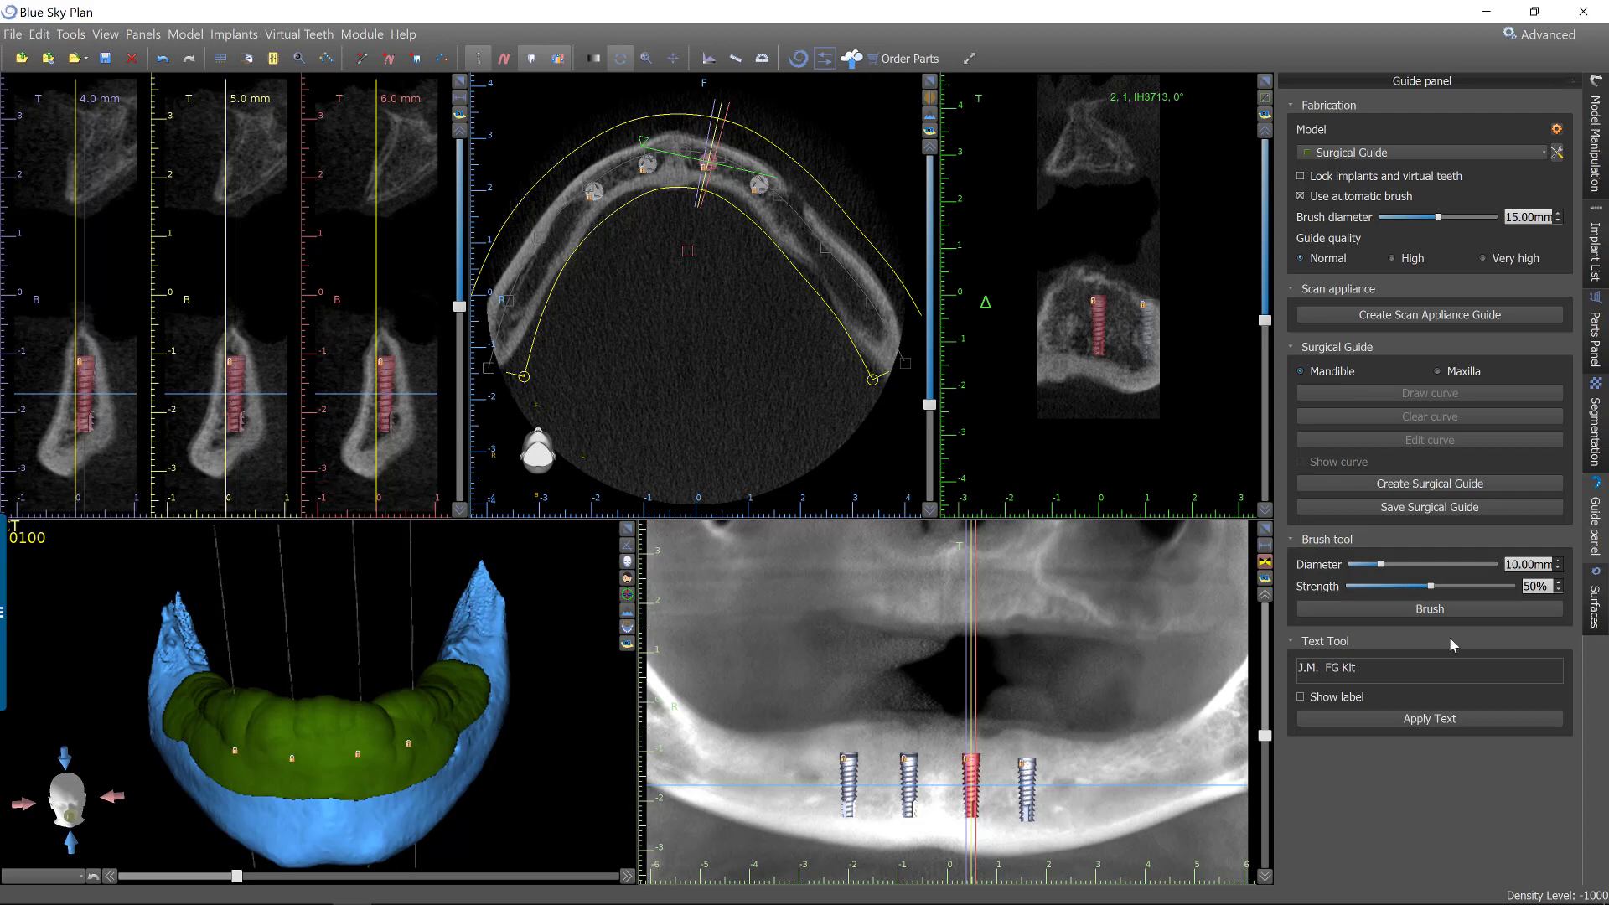
Select the dark green Surgical Guide among the STL surfaces.
{"action": "left_click", "coordinate": [1594, 601]}
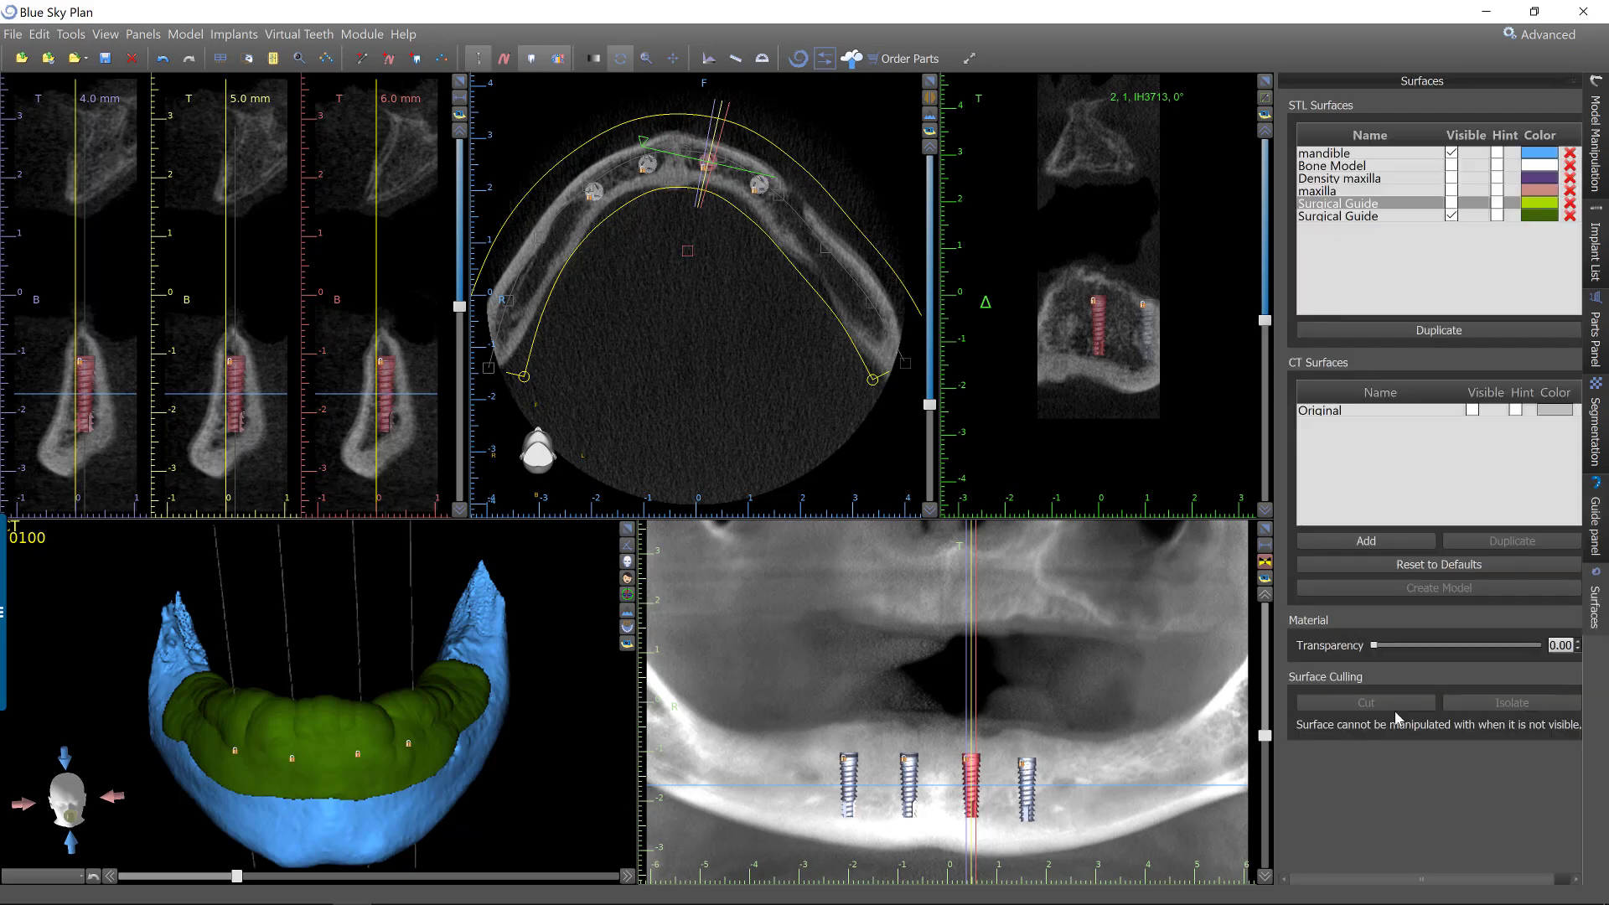
{"action": "left_click", "coordinate": [1346, 216]}
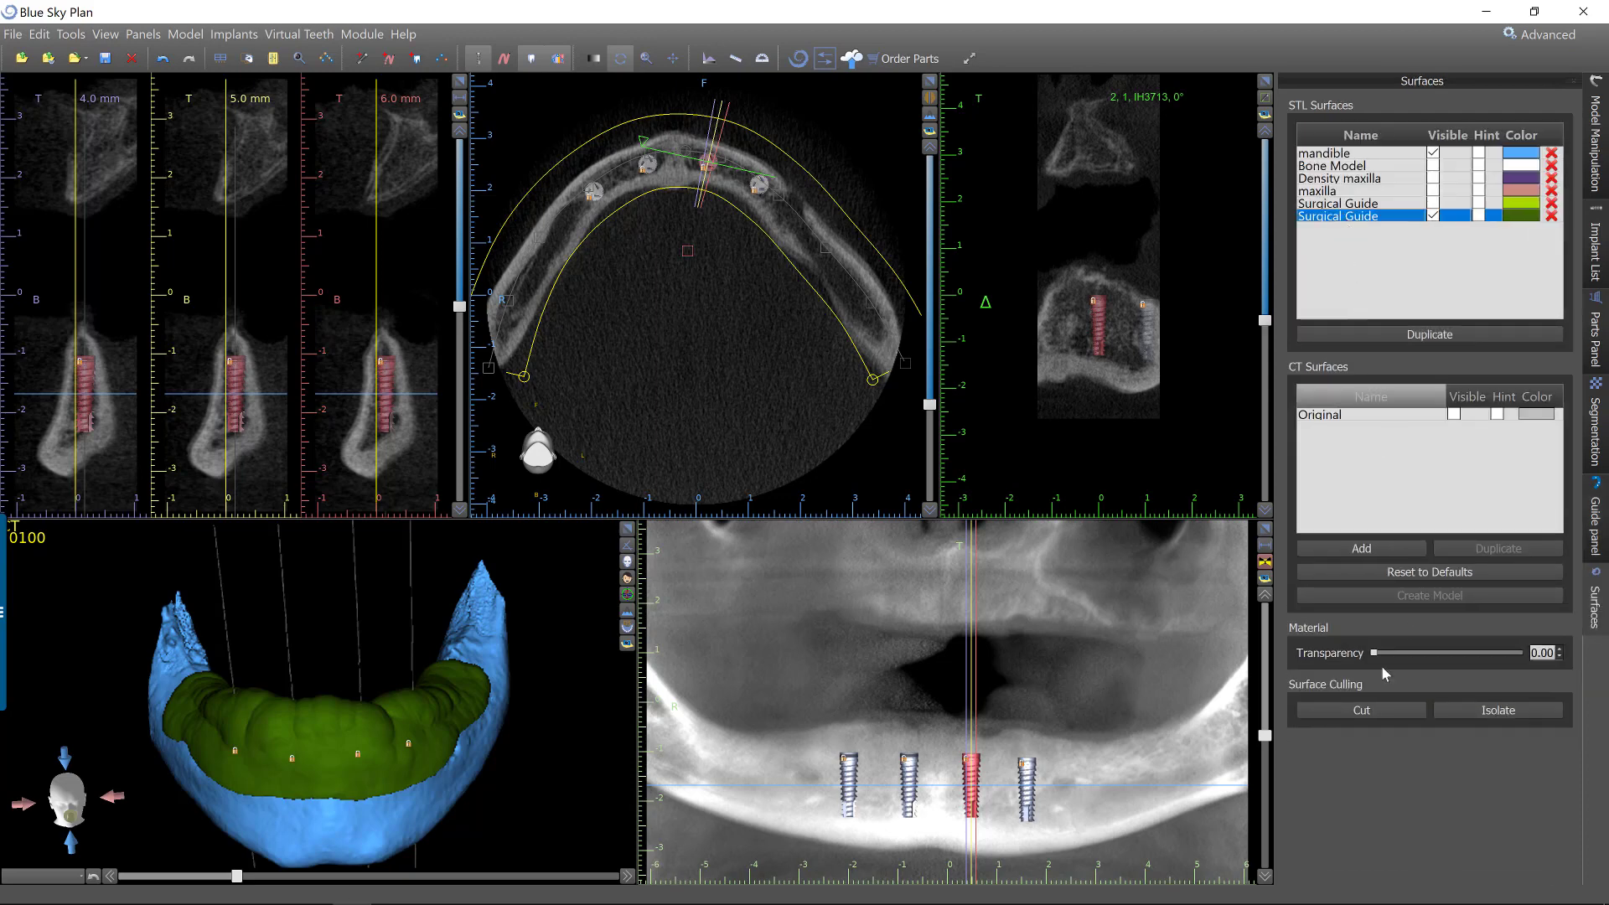
{"action": "left_click", "coordinate": [1375, 710]}
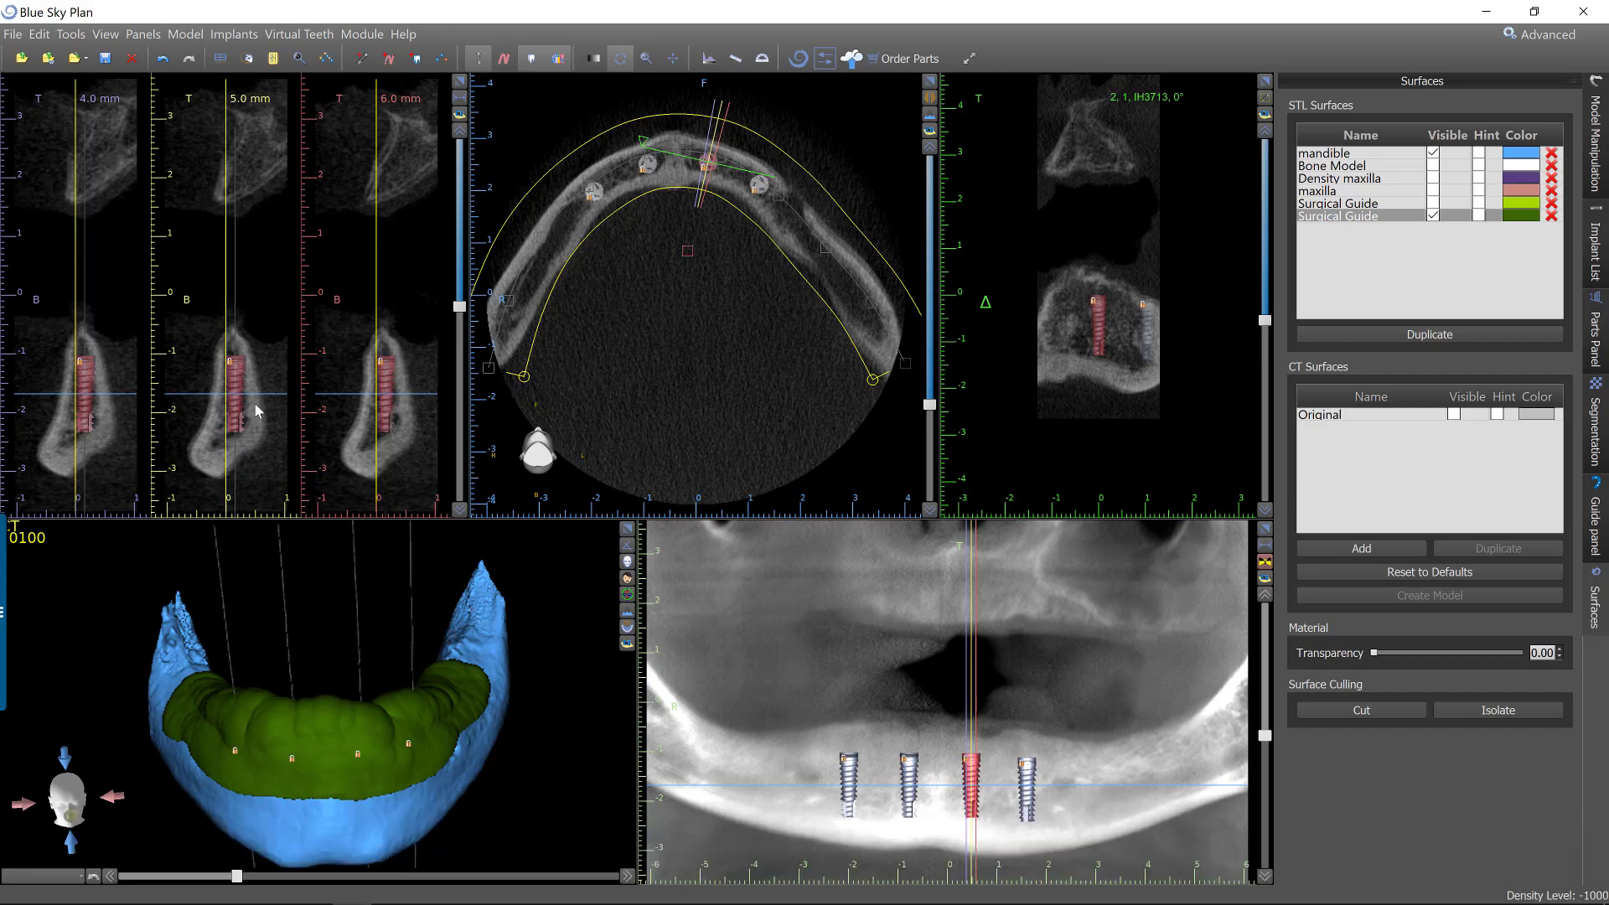
Export the mandible and the dark green Surgical Guide together as one STL file named combined.
{"action": "left_click", "coordinate": [12, 33]}
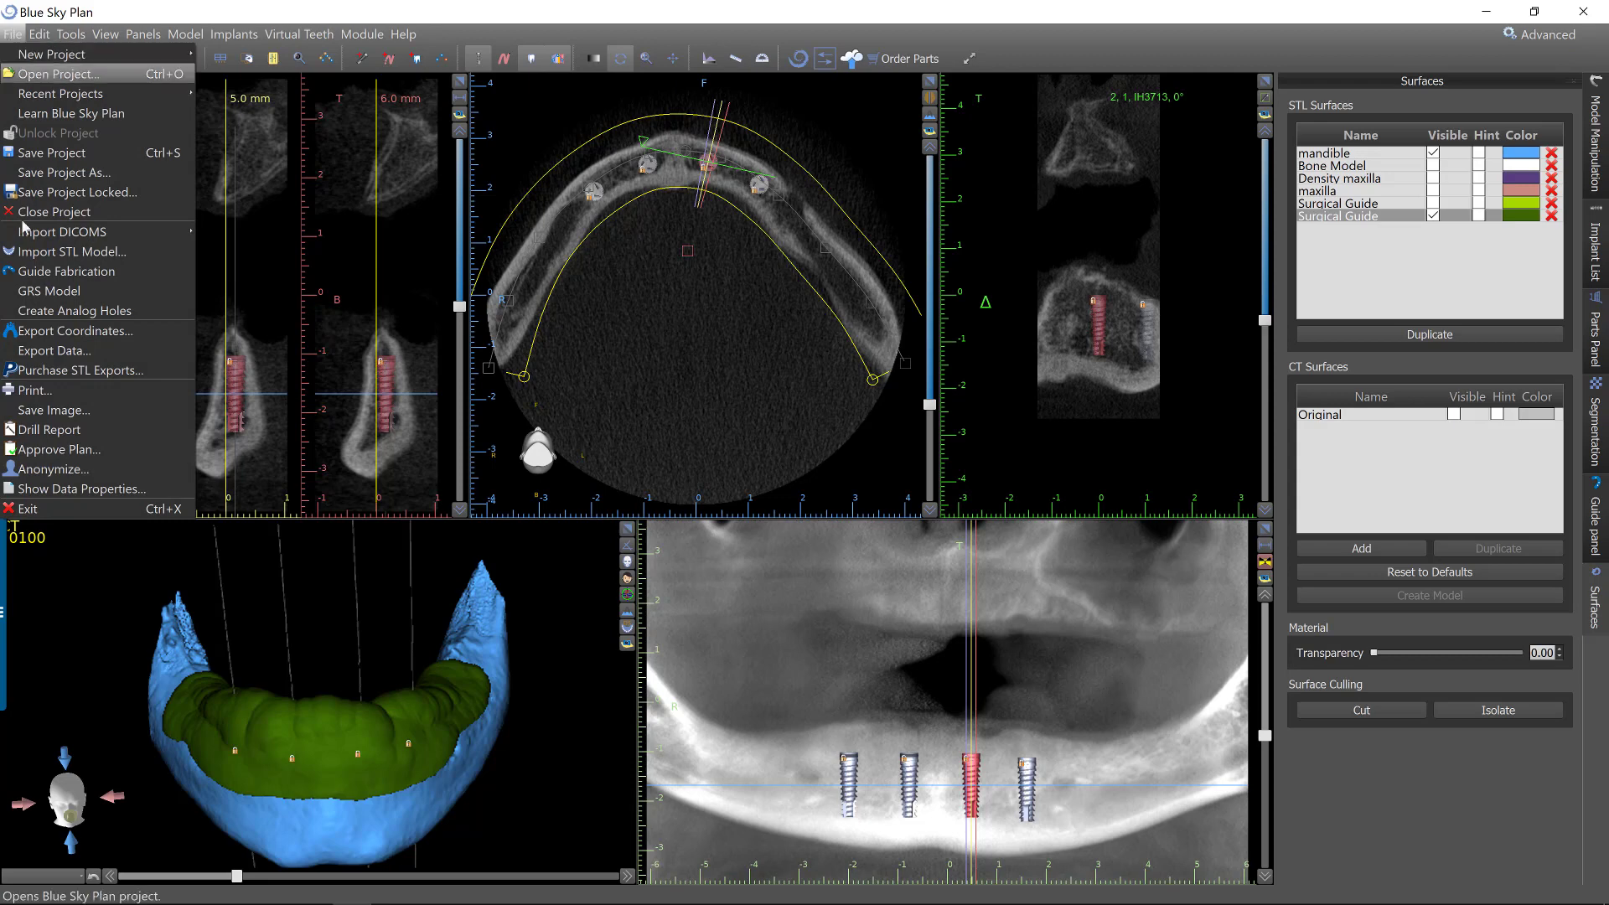
{"action": "left_click", "coordinate": [50, 351]}
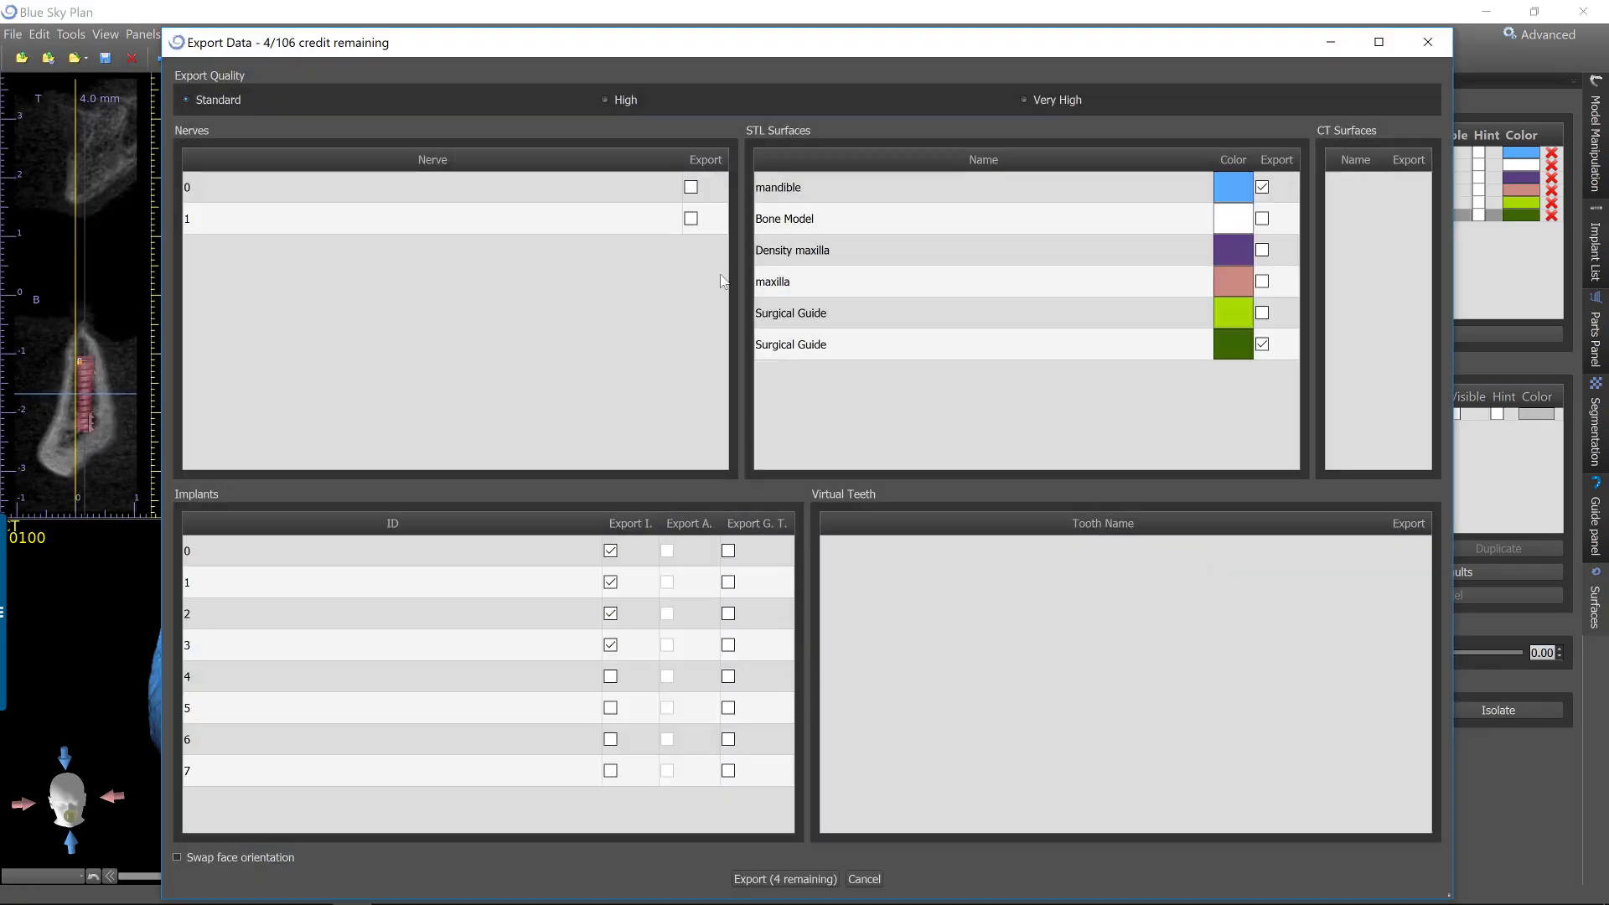
{"action": "left_click", "coordinate": [629, 523]}
{"action": "left_click", "coordinate": [781, 877]}
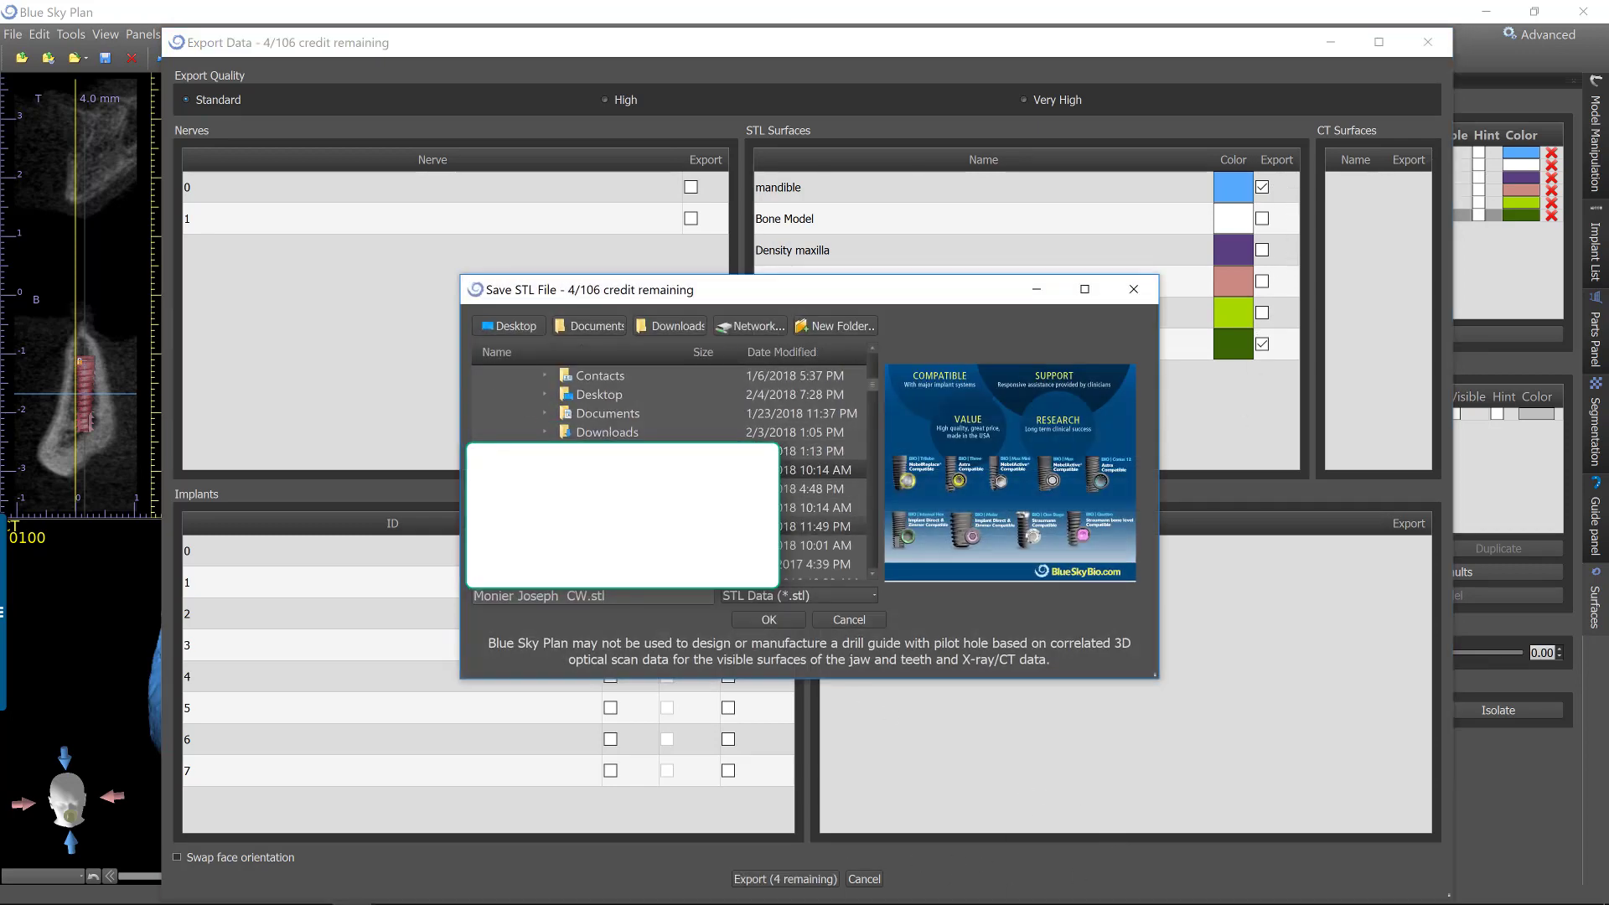
{"action": "left_click_drag", "start_coordinate": [616, 596], "coordinate": [430, 601]}
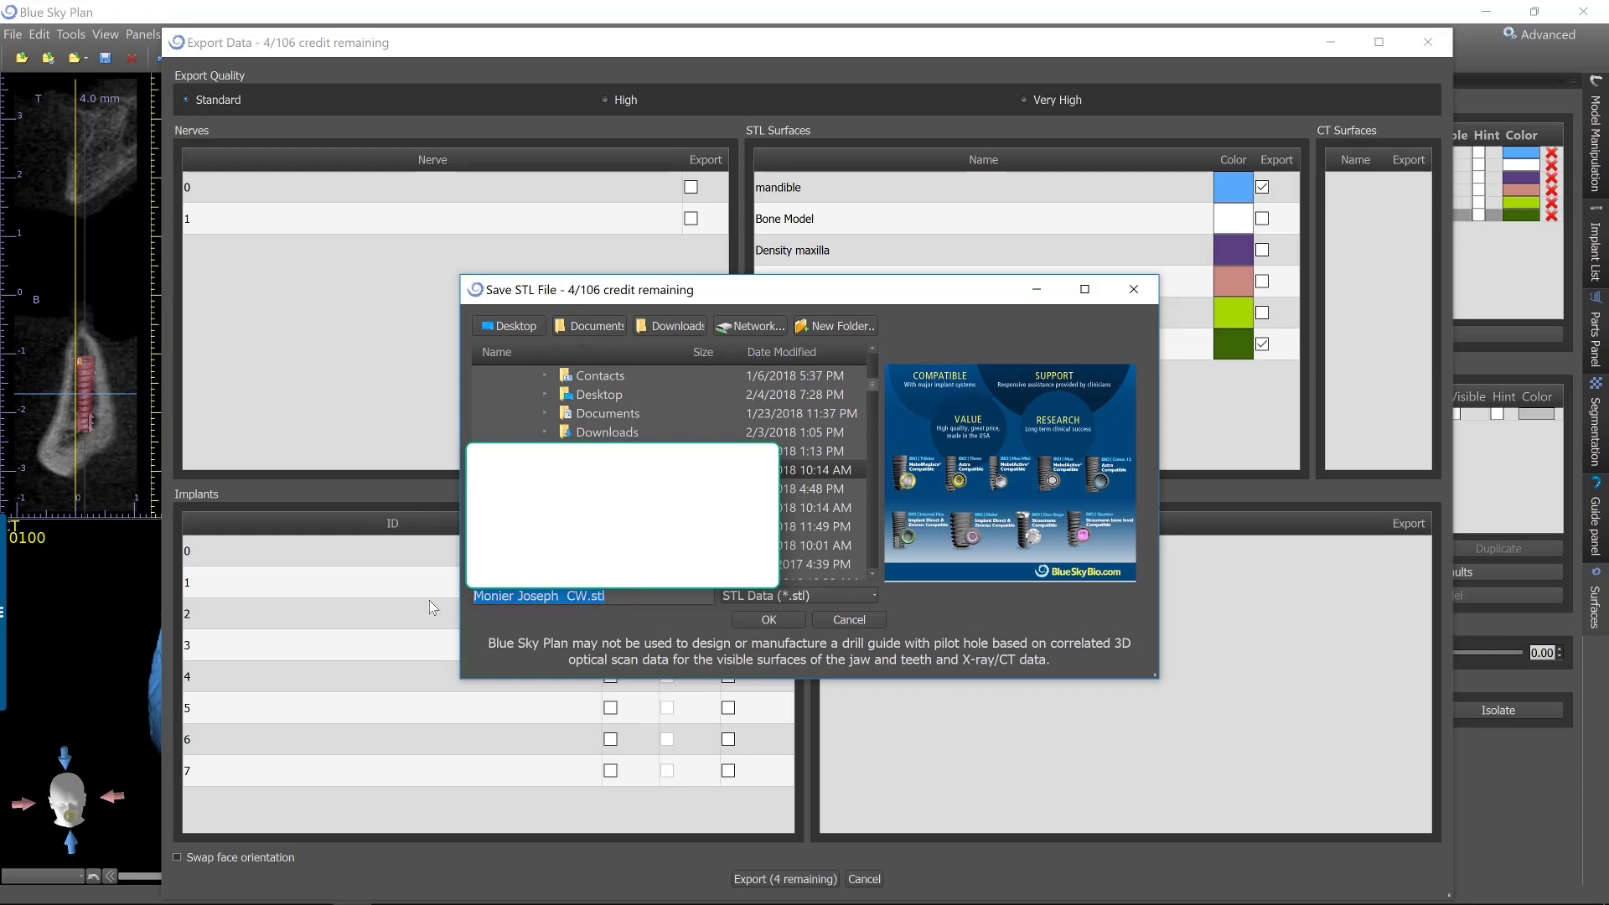
{"action": "type", "text": "combined"}
{"action": "left_click", "coordinate": [768, 619]}
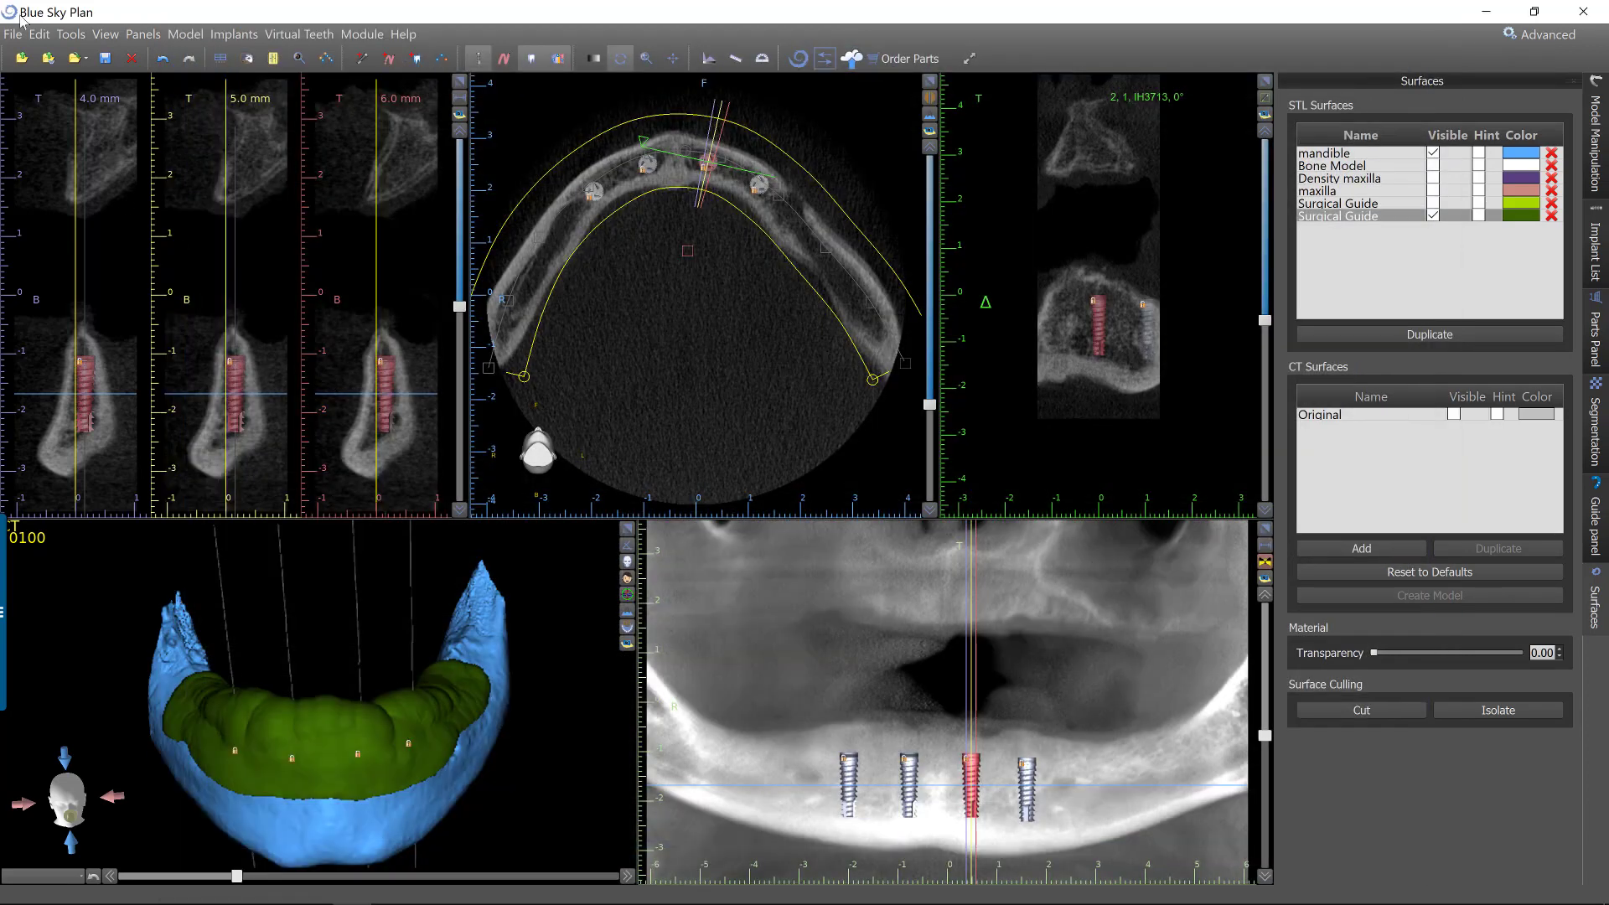
Import the combined.stl model into the project and close its alignment.
{"action": "left_click", "coordinate": [12, 34]}
{"action": "left_click", "coordinate": [13, 34]}
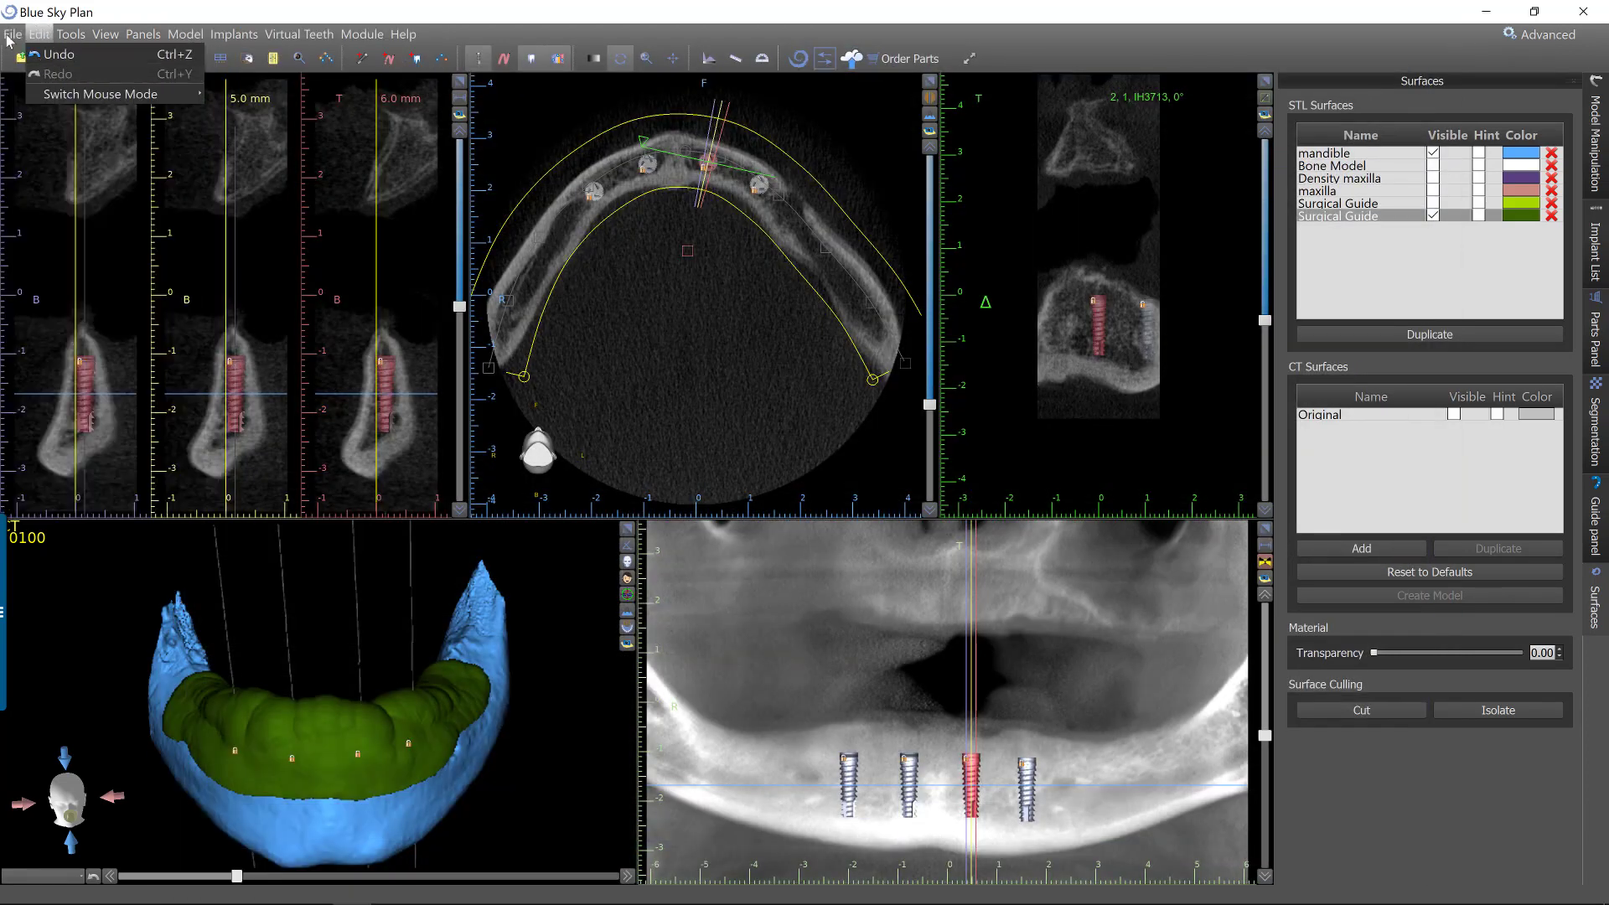
{"action": "left_click", "coordinate": [13, 34]}
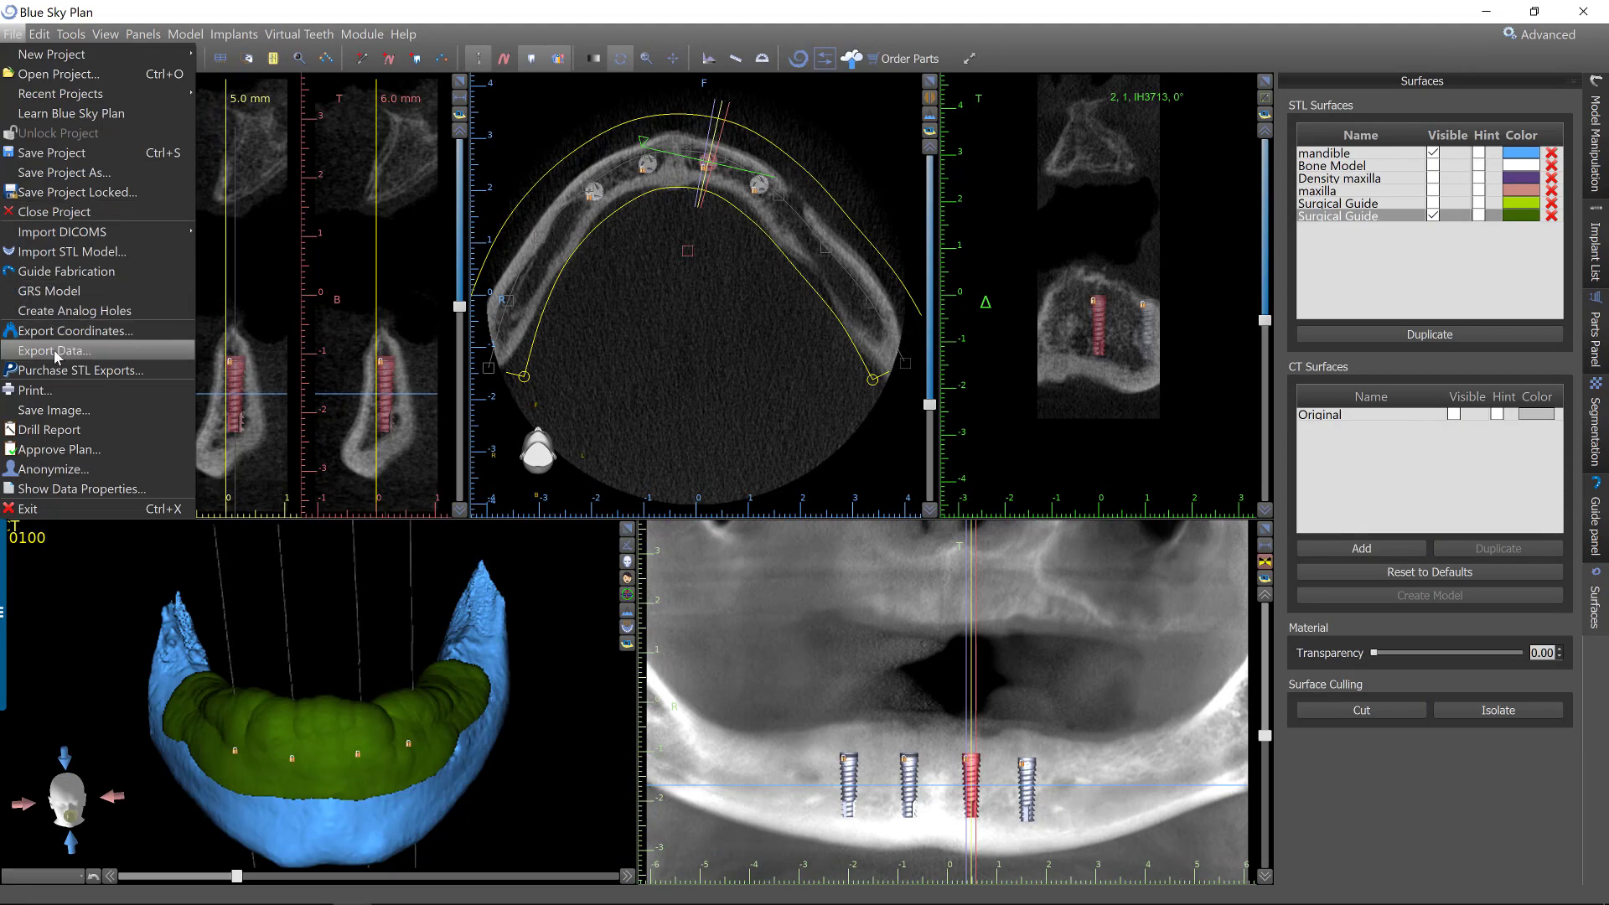
{"action": "left_click", "coordinate": [67, 252]}
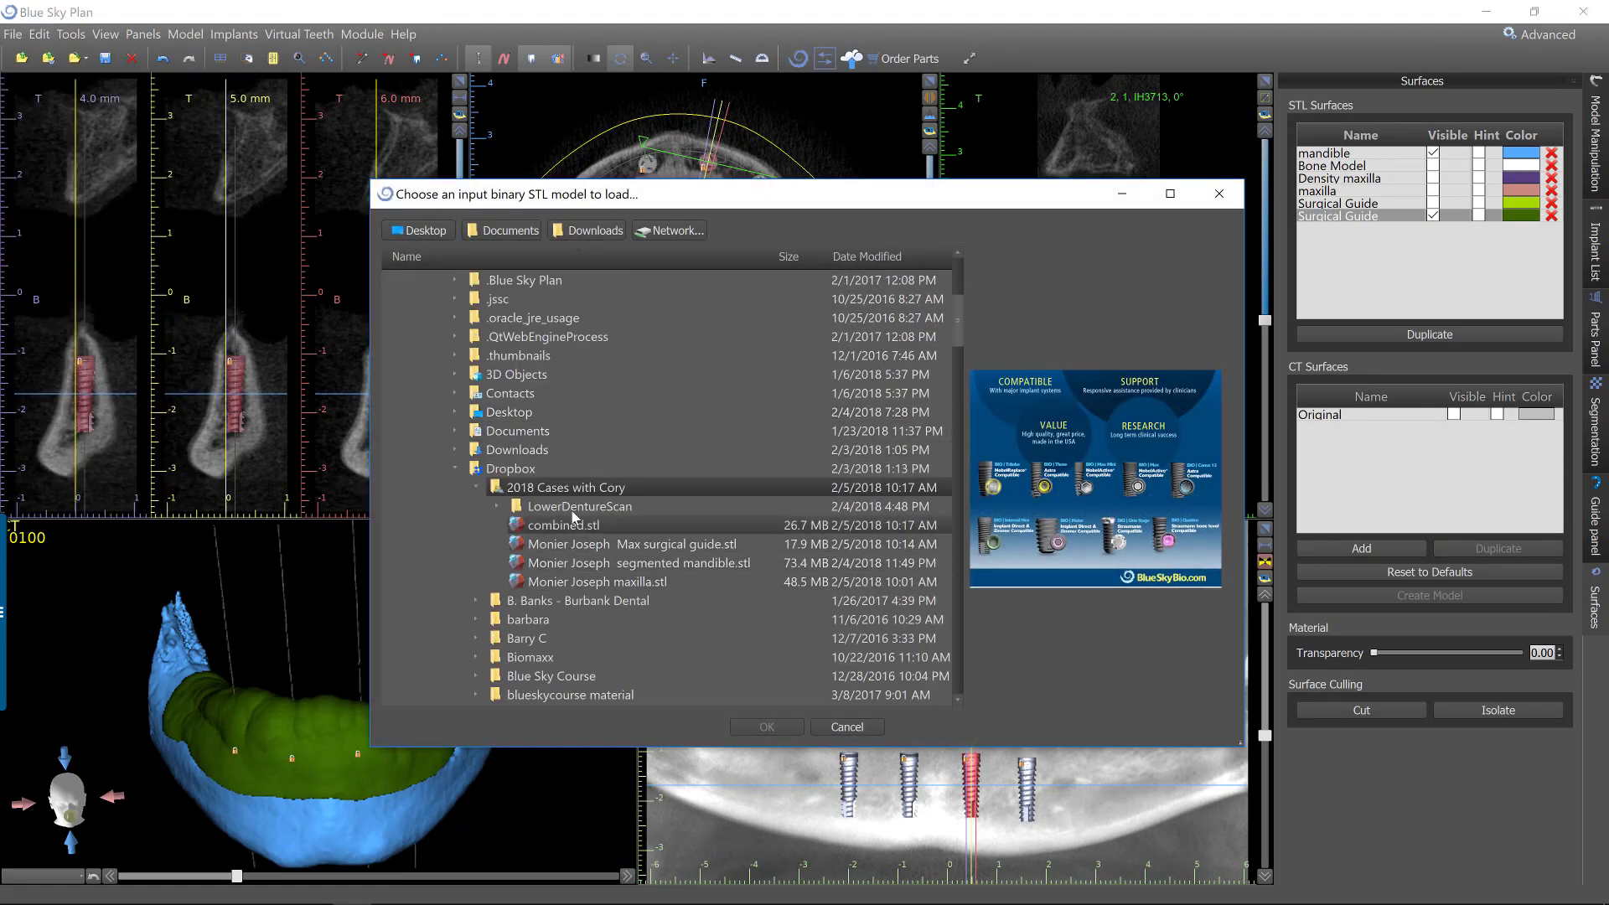
{"action": "left_click", "coordinate": [766, 727]}
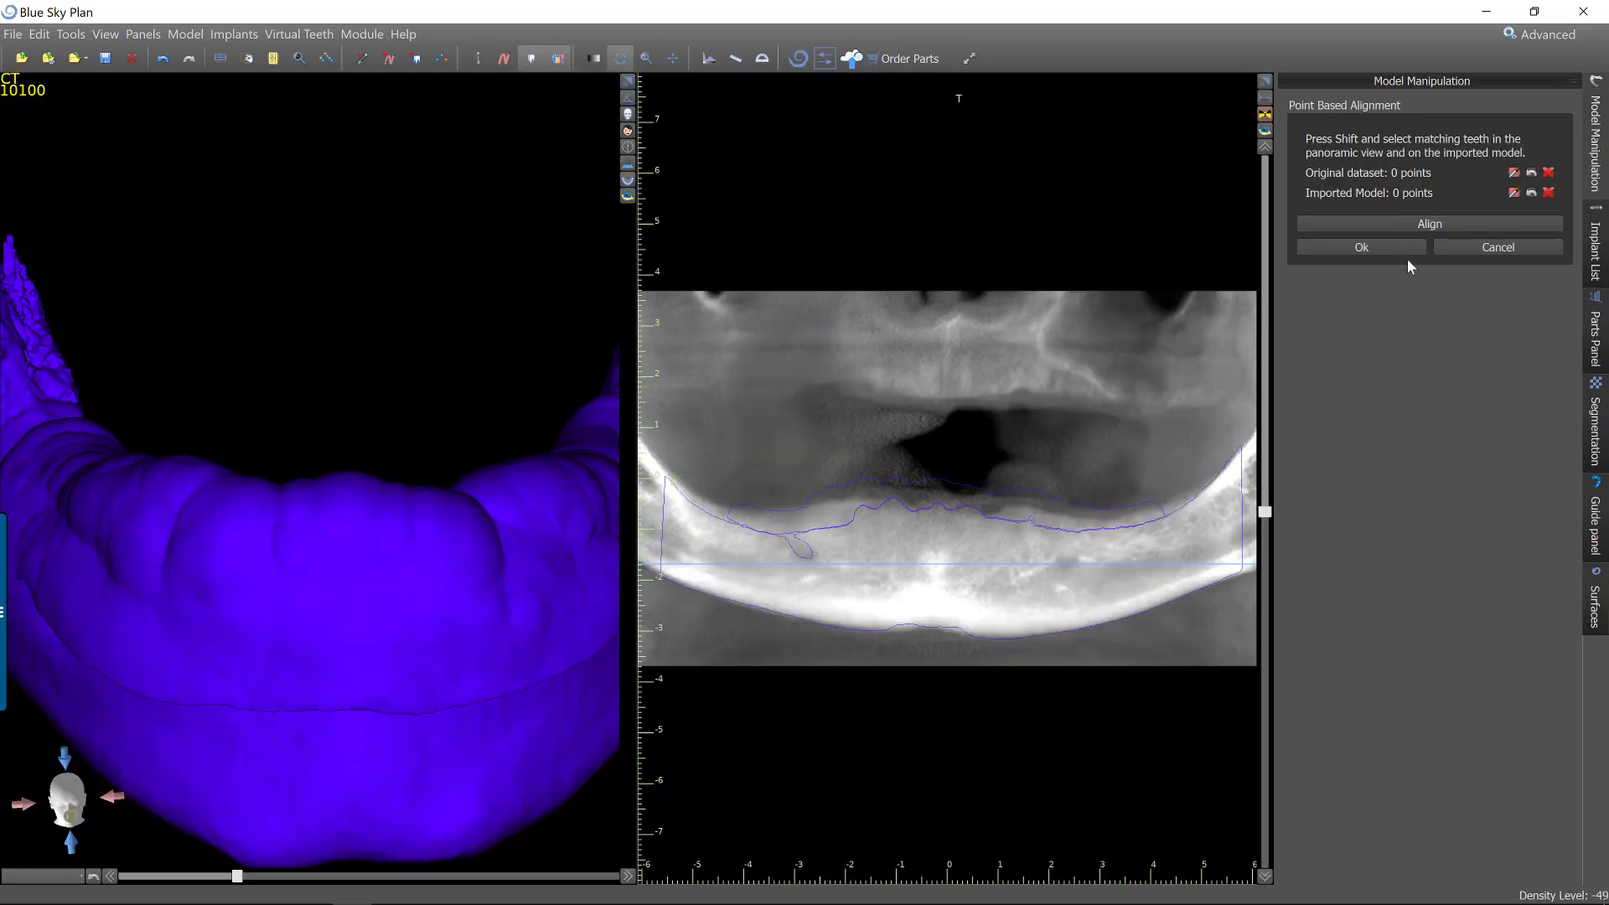
{"action": "left_click", "coordinate": [1450, 245]}
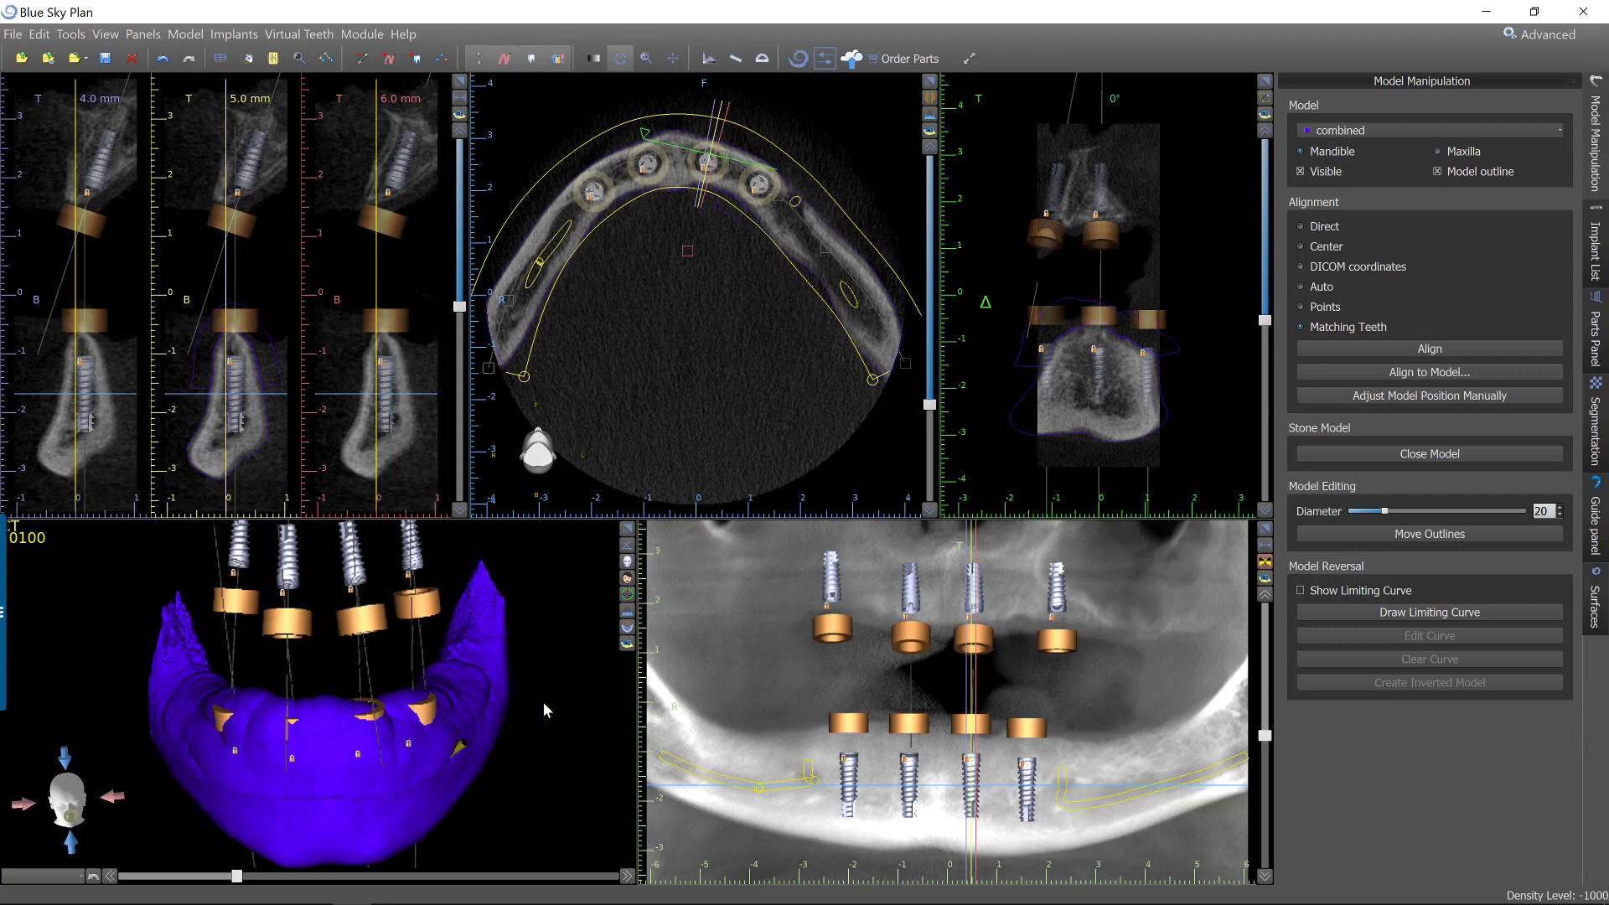
{"action": "left_click_drag", "start_coordinate": [543, 702], "coordinate": [480, 721]}
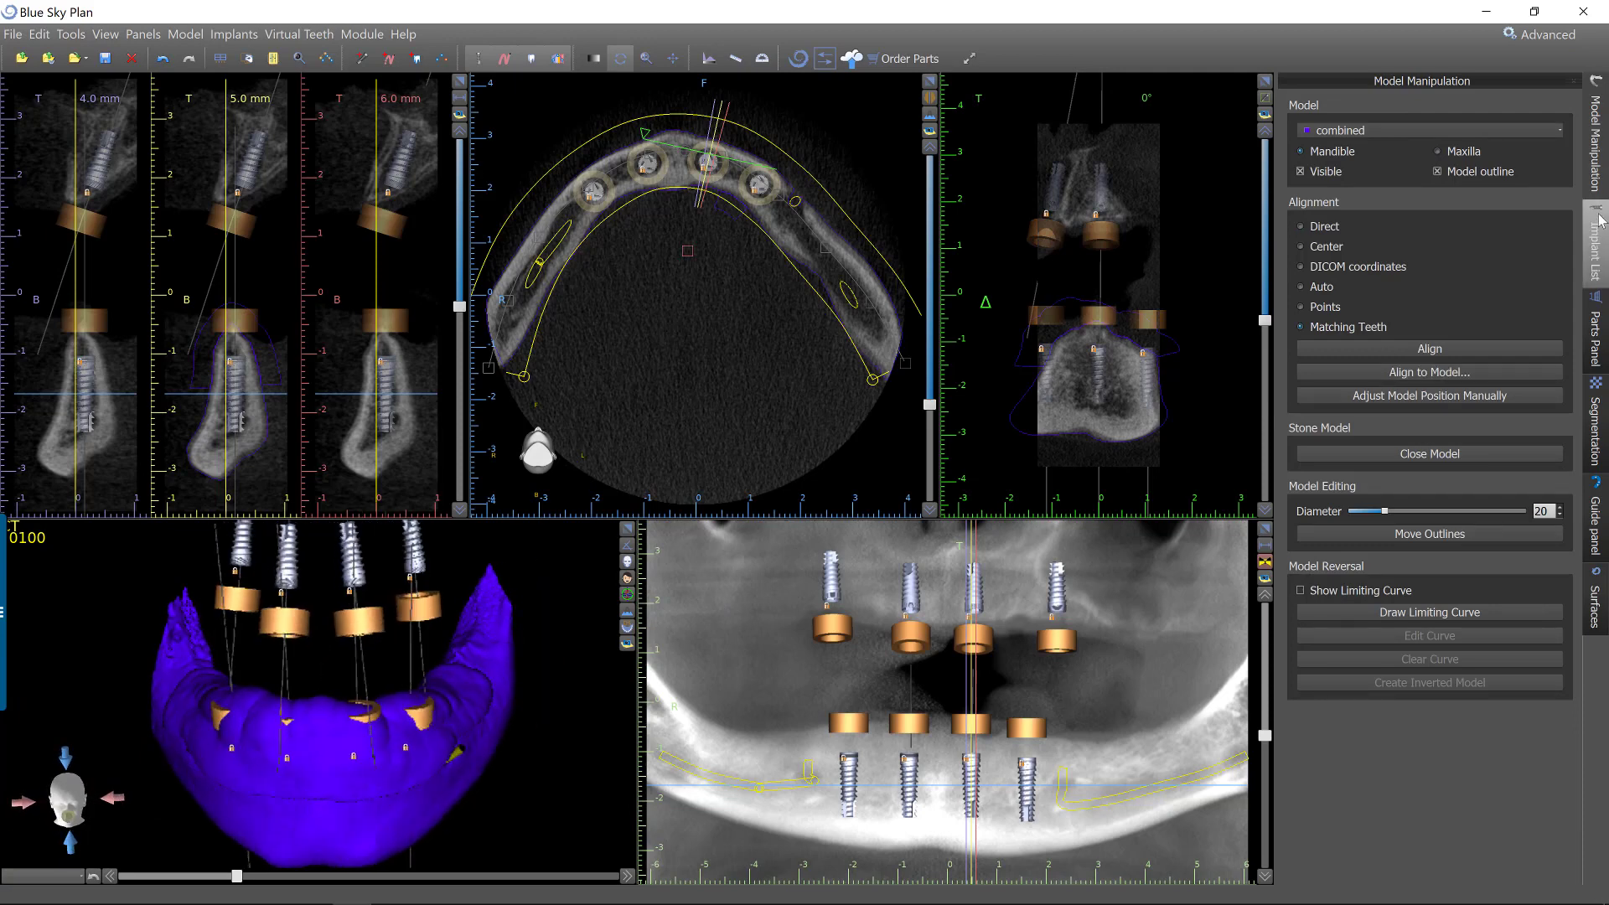
Hide the guide tubes of the upper-jaw IH3710 implants with IDs 4 to 7.
{"action": "left_click", "coordinate": [1596, 246]}
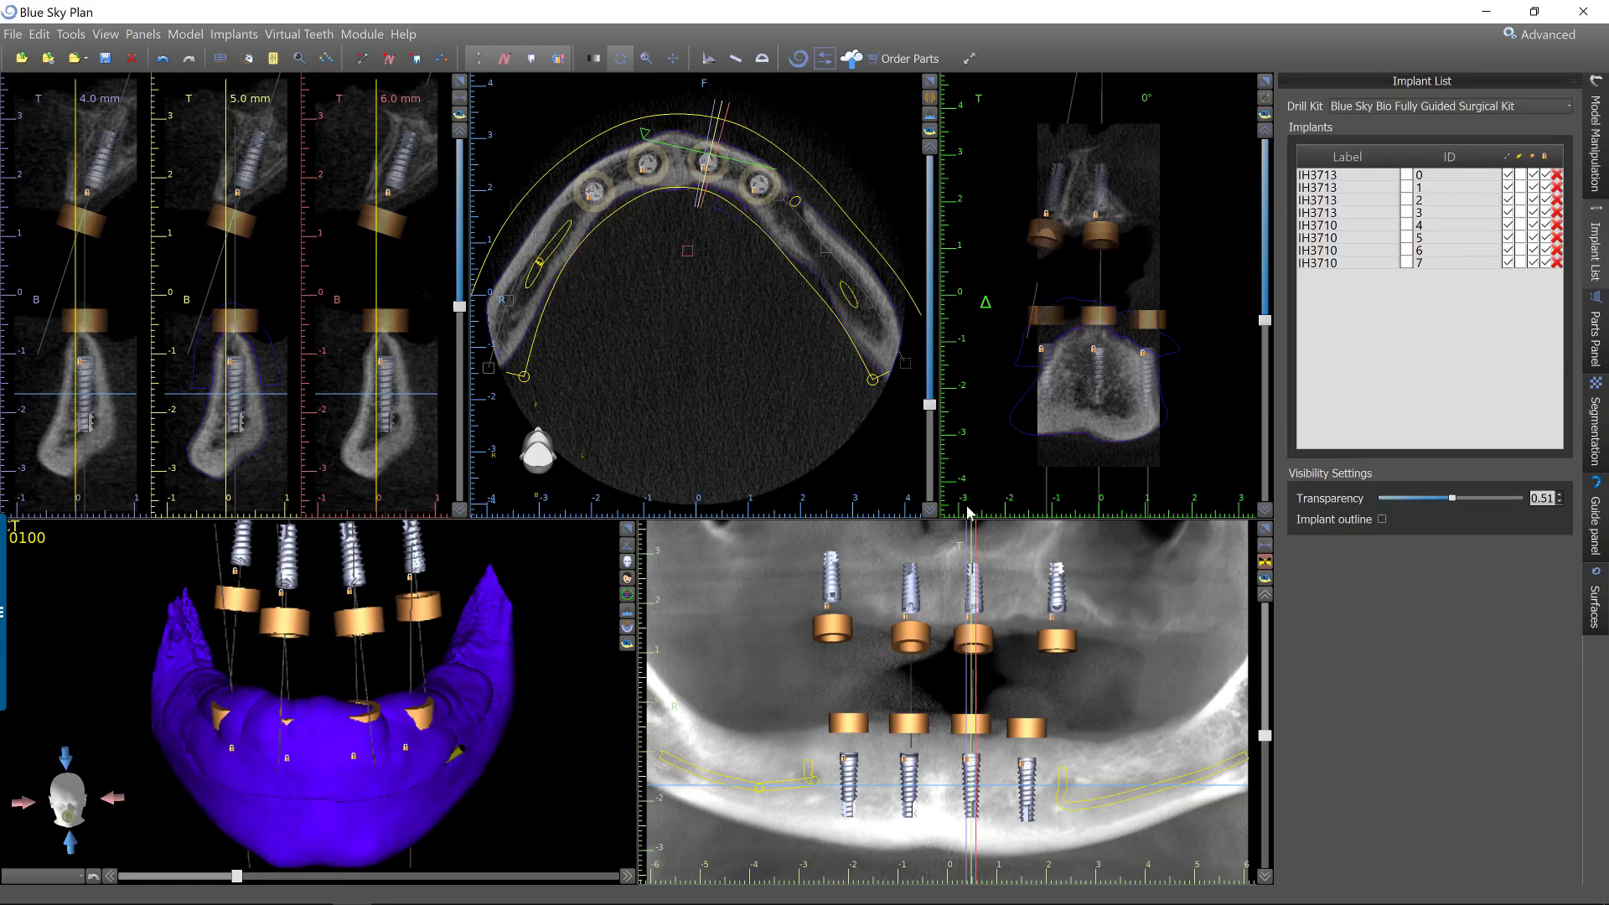
{"action": "left_click", "coordinate": [1541, 175]}
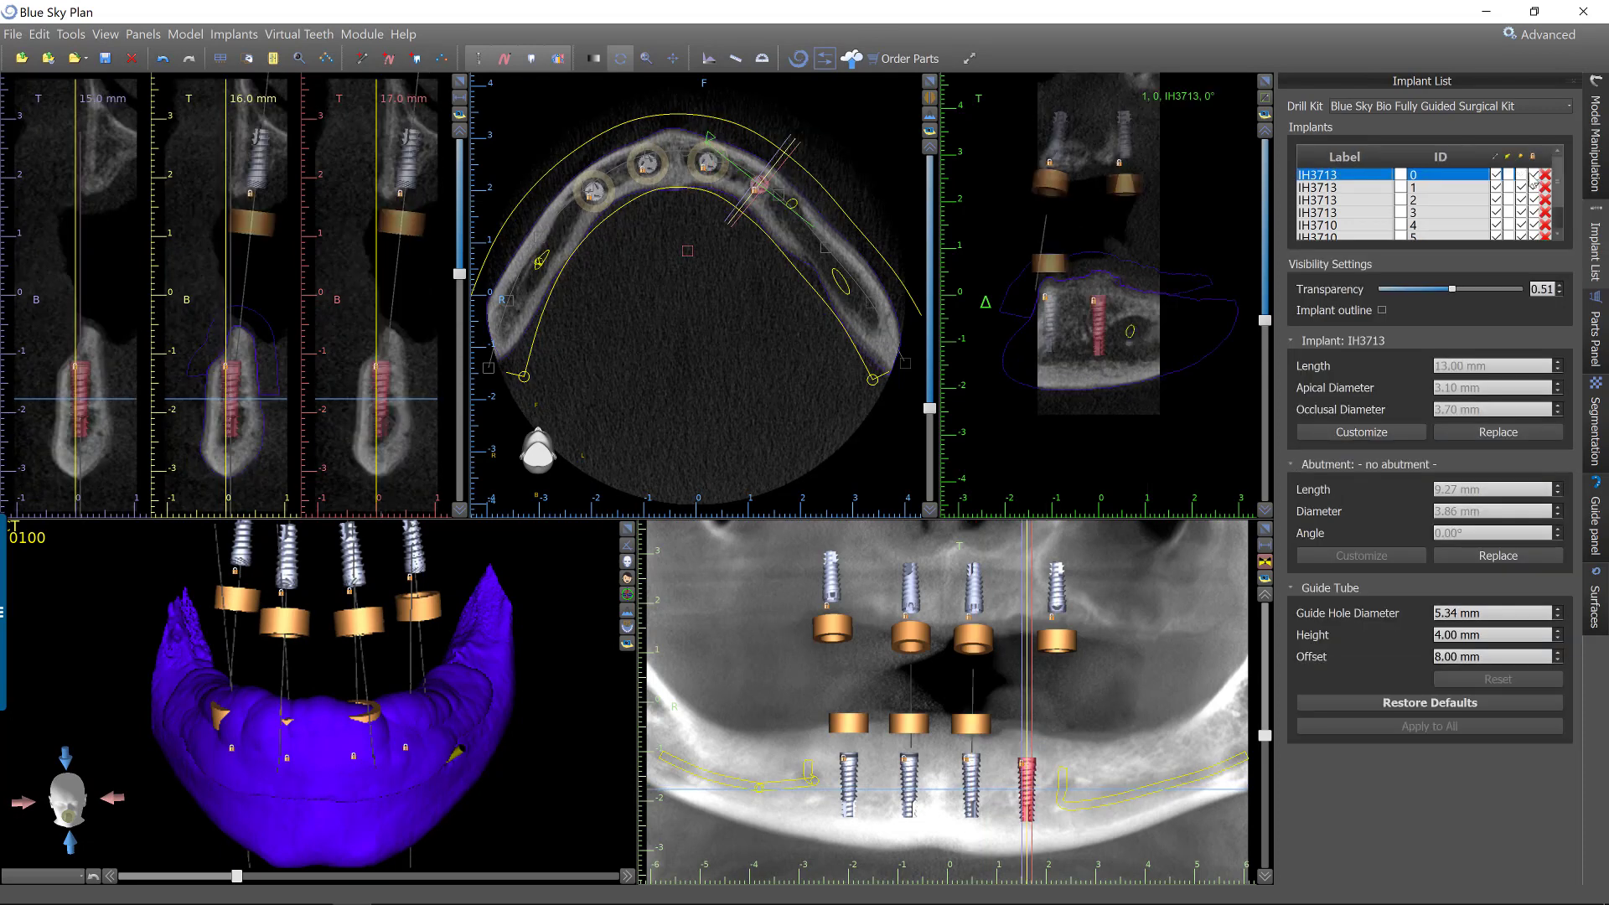
{"action": "left_click", "coordinate": [1530, 180]}
{"action": "scroll", "coordinate": [1526, 196], "scroll_direction": "down", "scroll_amount": 1}
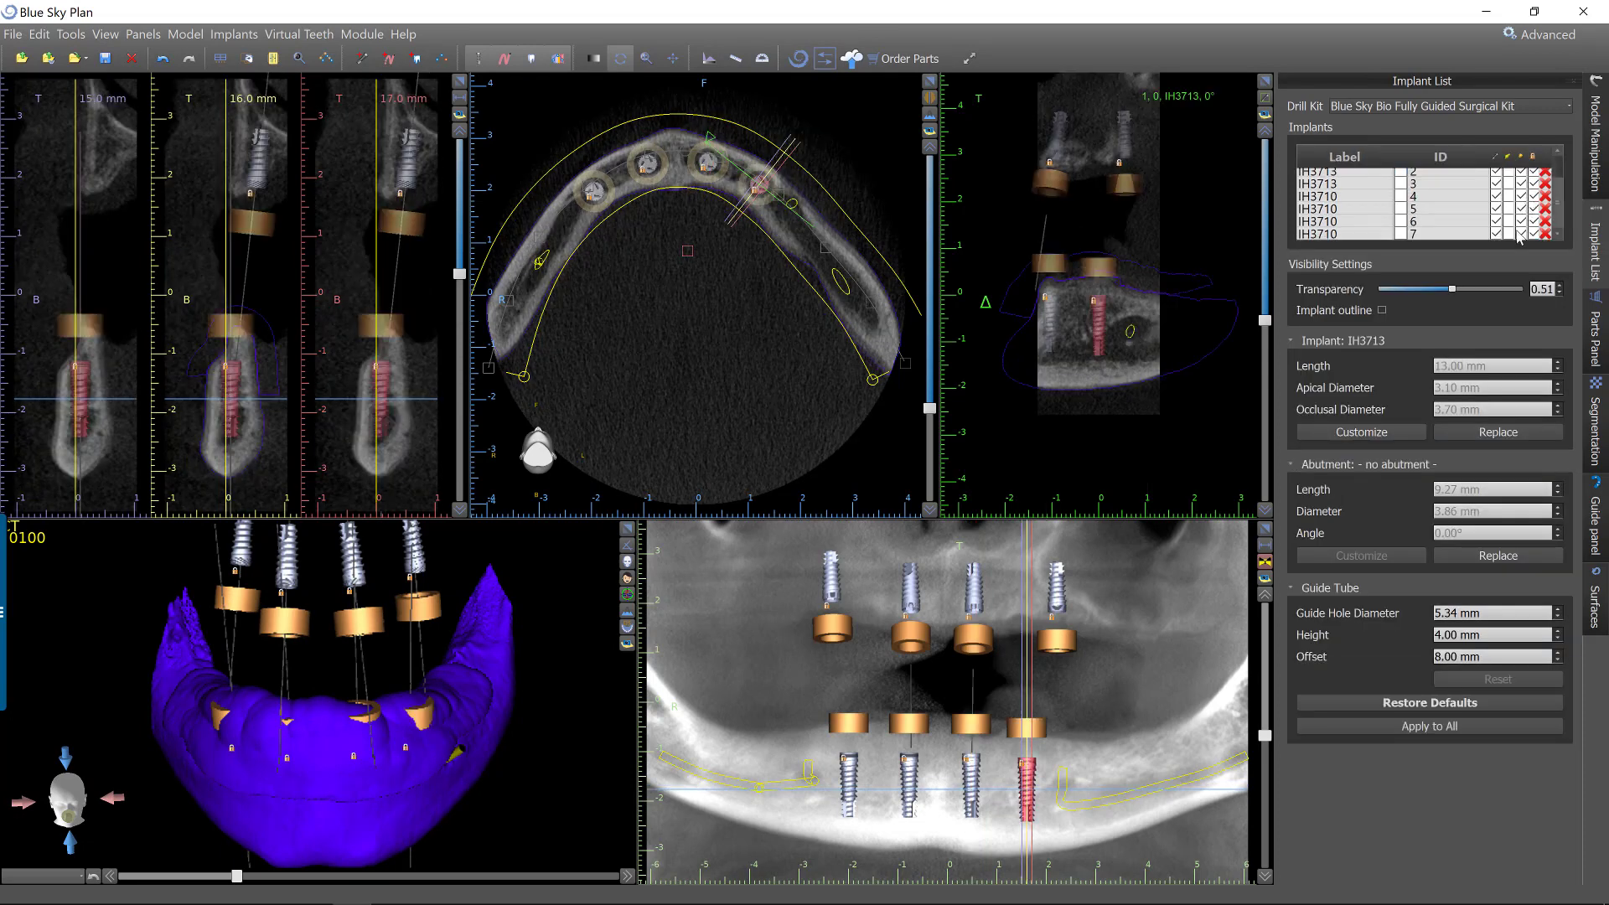
{"action": "left_click", "coordinate": [1526, 223]}
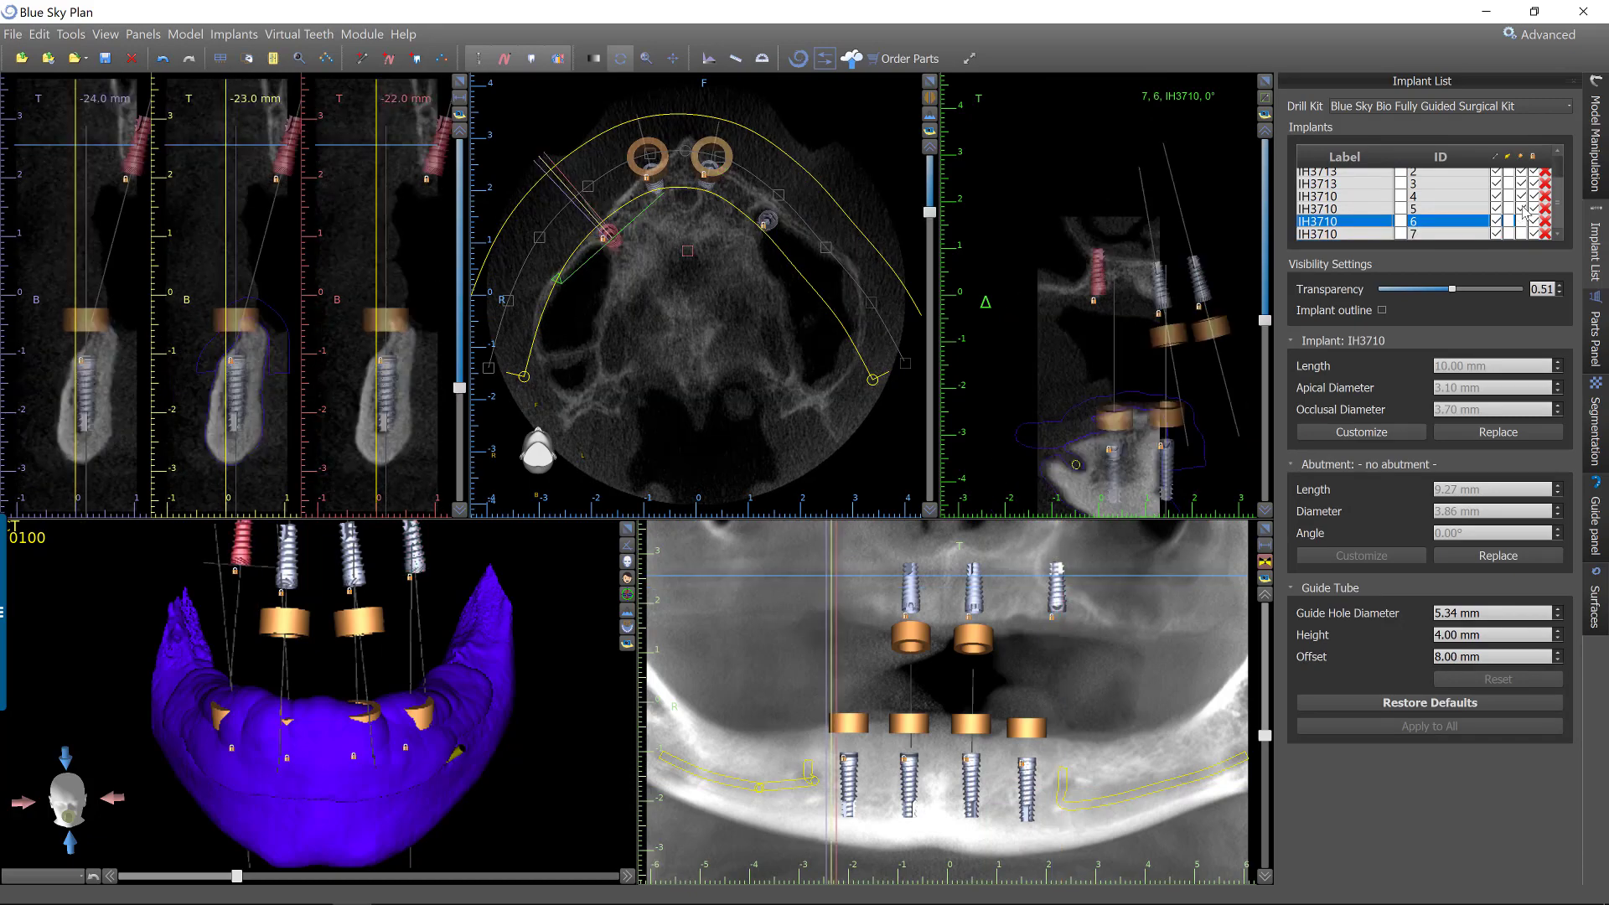
{"action": "left_click", "coordinate": [1524, 196]}
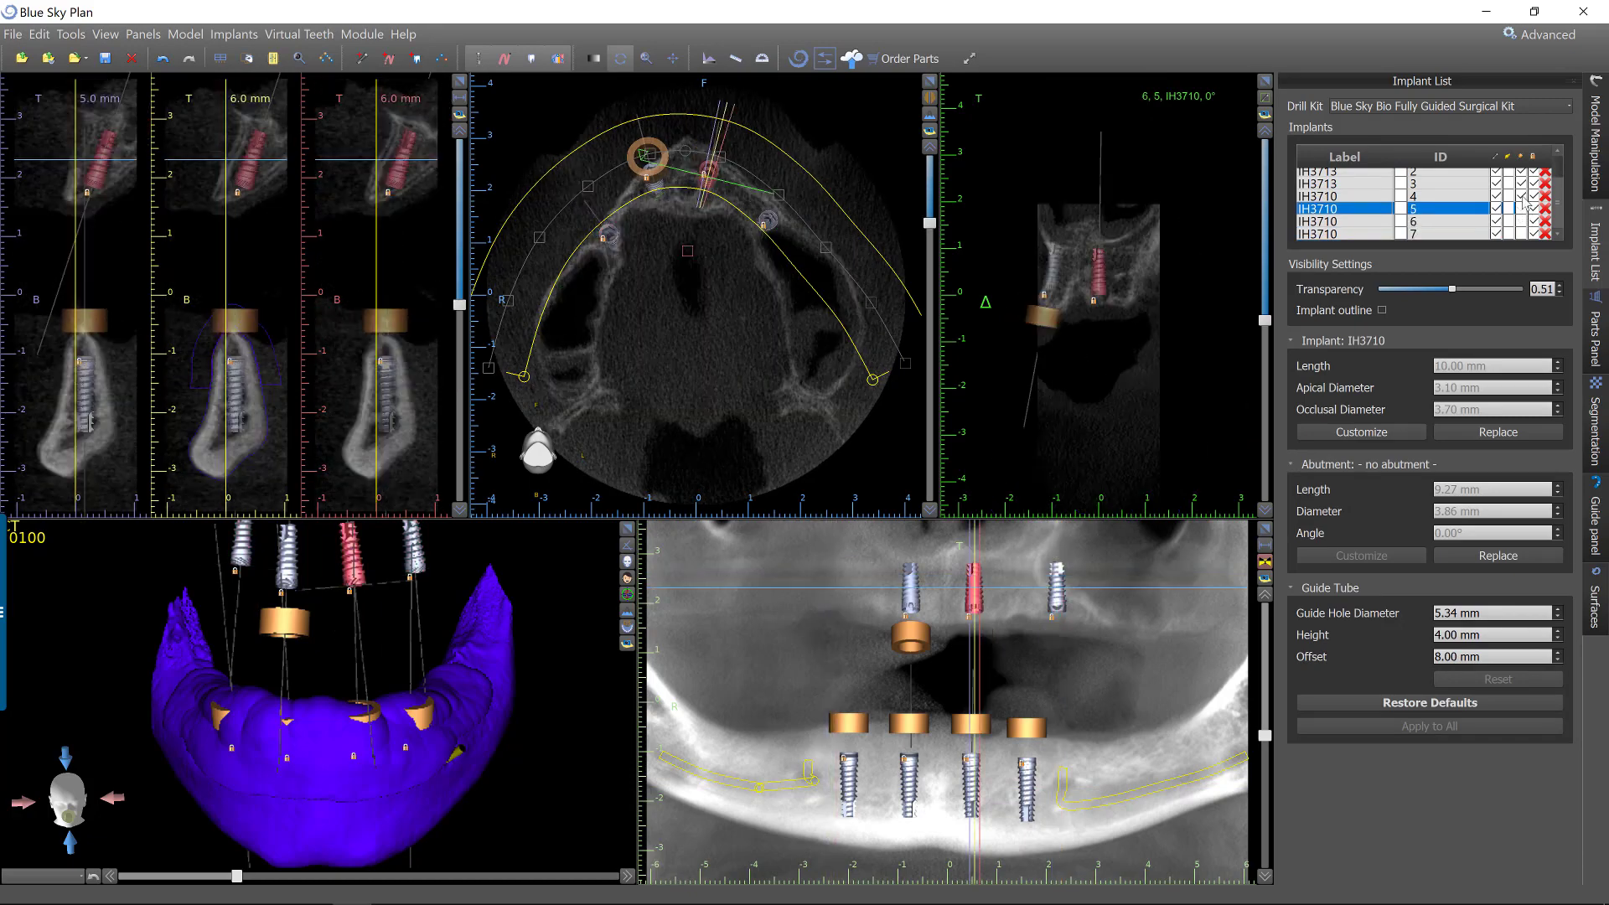
Hide the upper-jaw IH3710 implants with IDs 4 to 7.
{"action": "left_click", "coordinate": [1499, 233]}
{"action": "left_click", "coordinate": [1499, 221]}
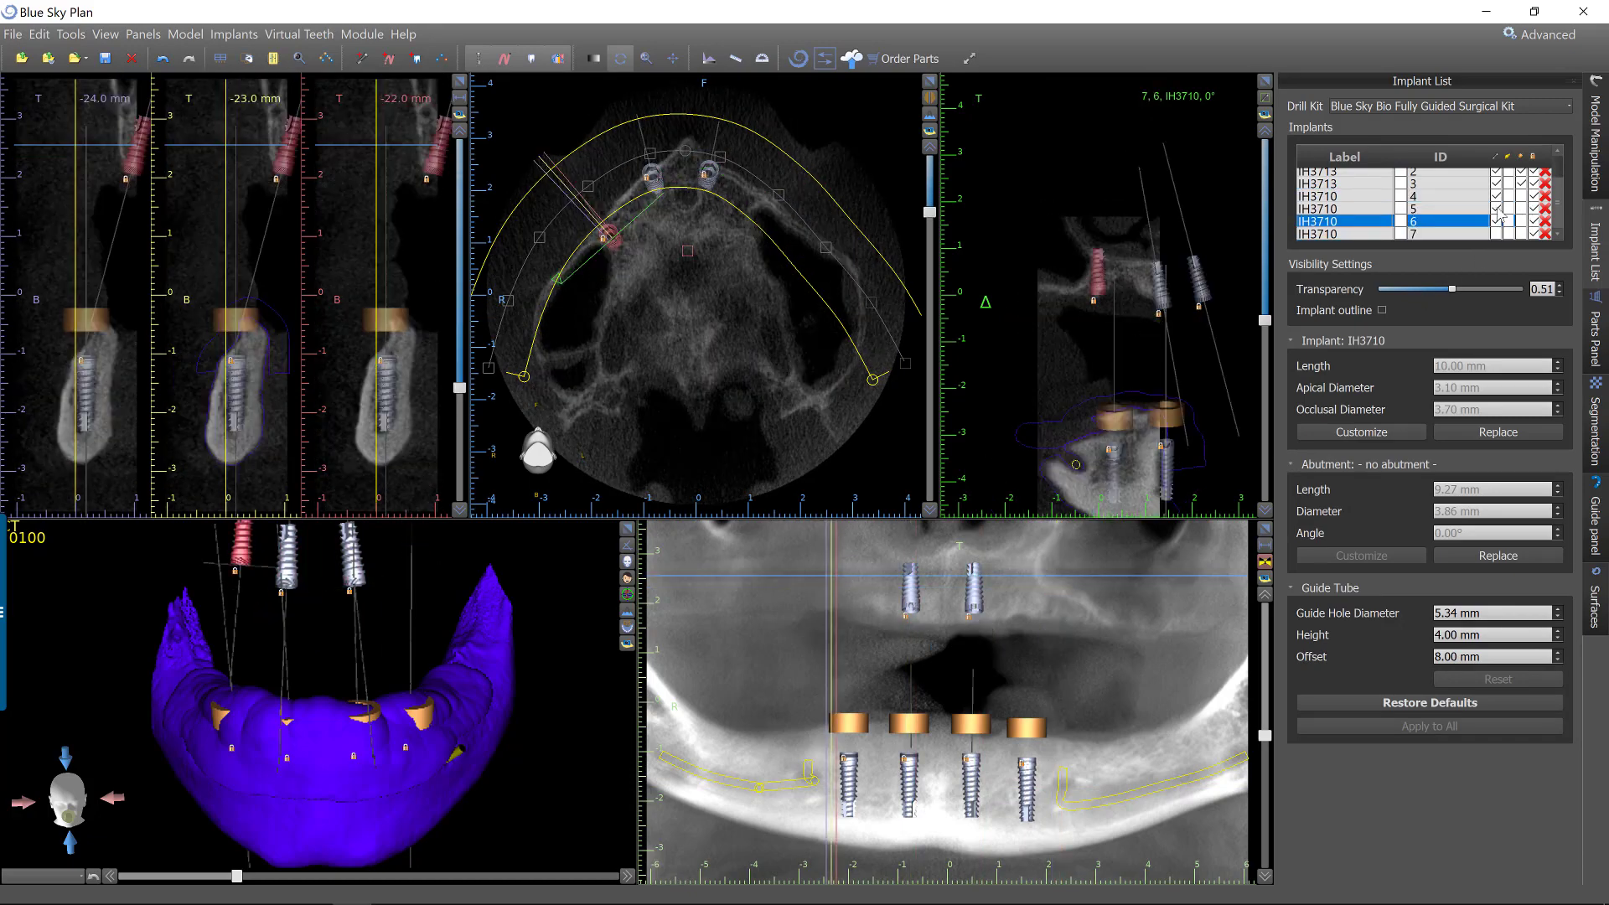
{"action": "left_click", "coordinate": [1500, 209]}
{"action": "left_click", "coordinate": [1497, 196]}
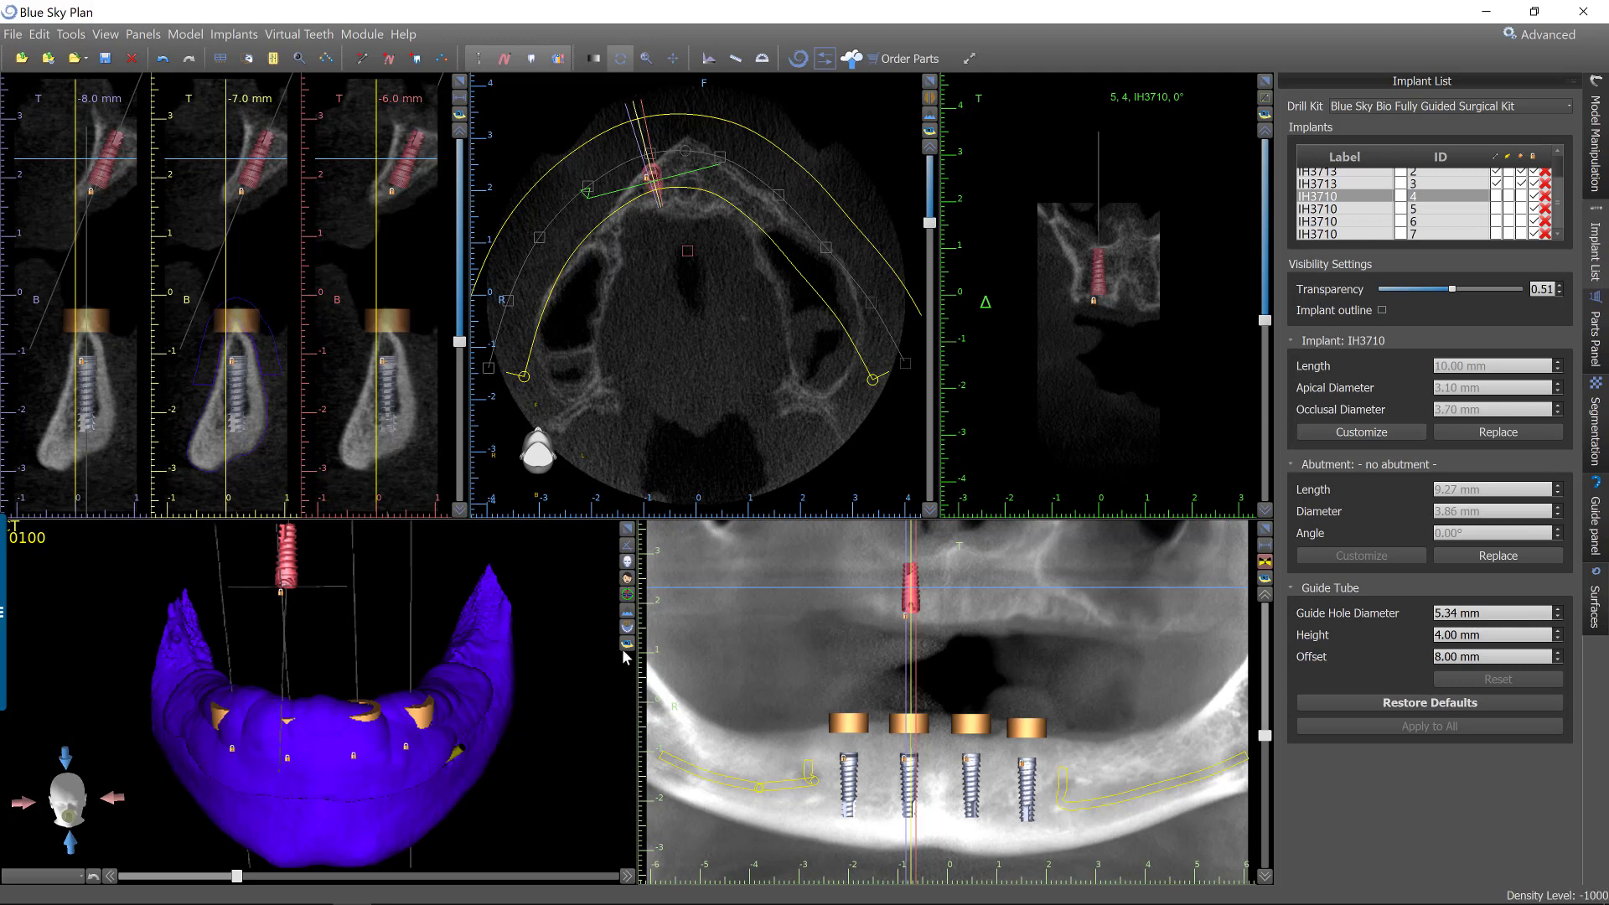
Set the transparency of the combined surface to 0.40 so the implants and guide tubes can be seen through it.
{"action": "left_click_drag", "start_coordinate": [546, 724], "coordinate": [489, 618]}
{"action": "scroll", "coordinate": [455, 612], "scroll_direction": "up", "scroll_amount": 1}
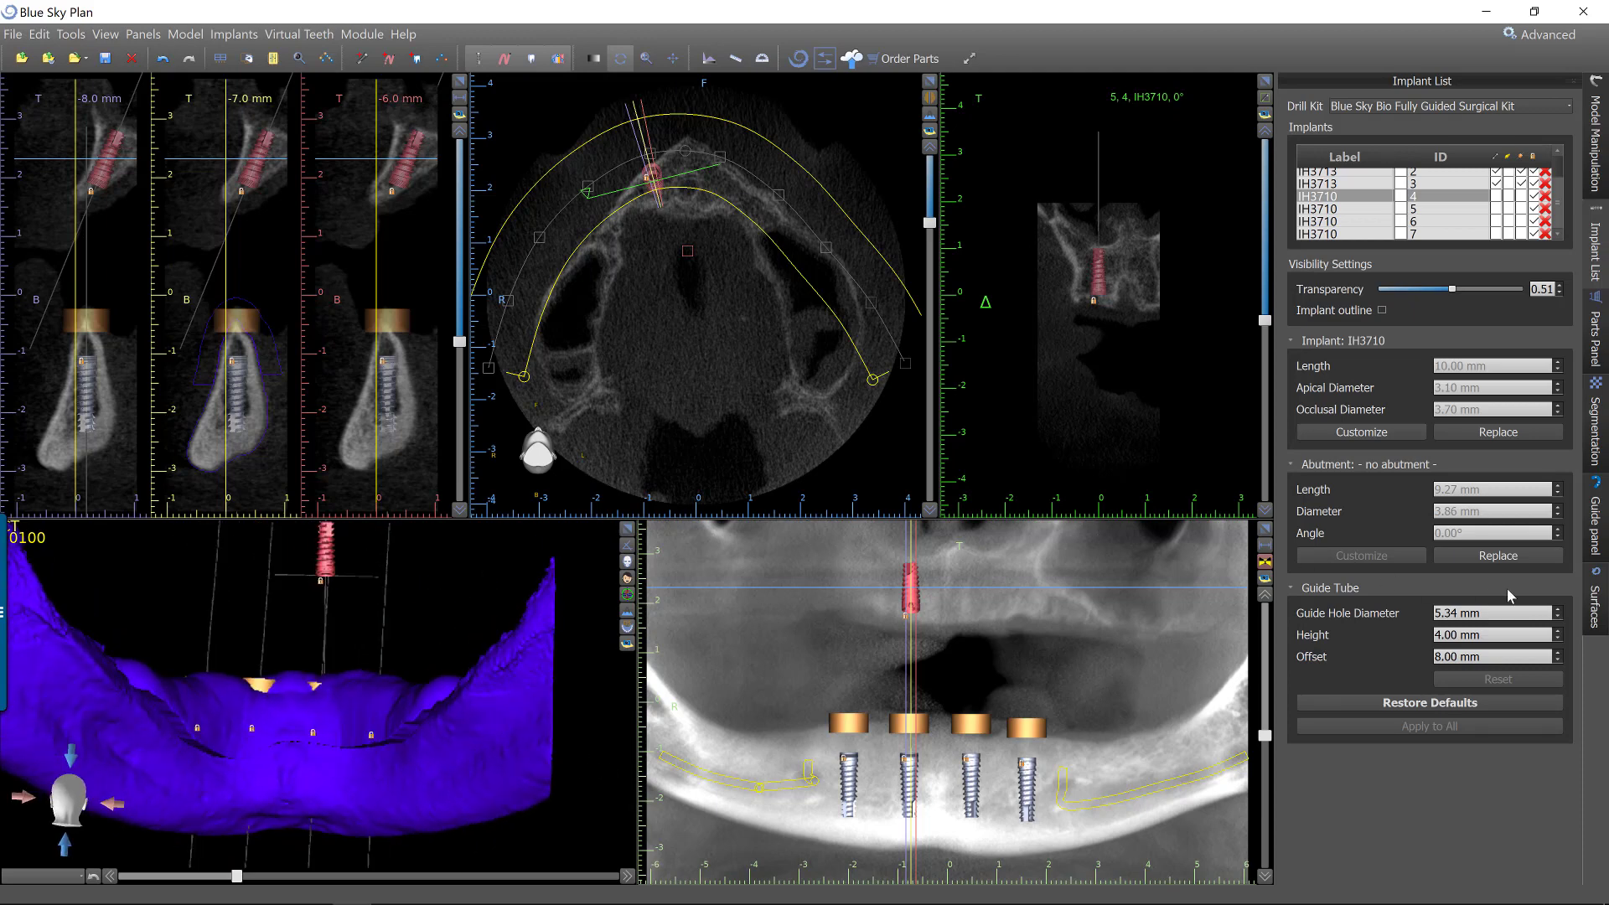
{"action": "left_click", "coordinate": [1595, 604]}
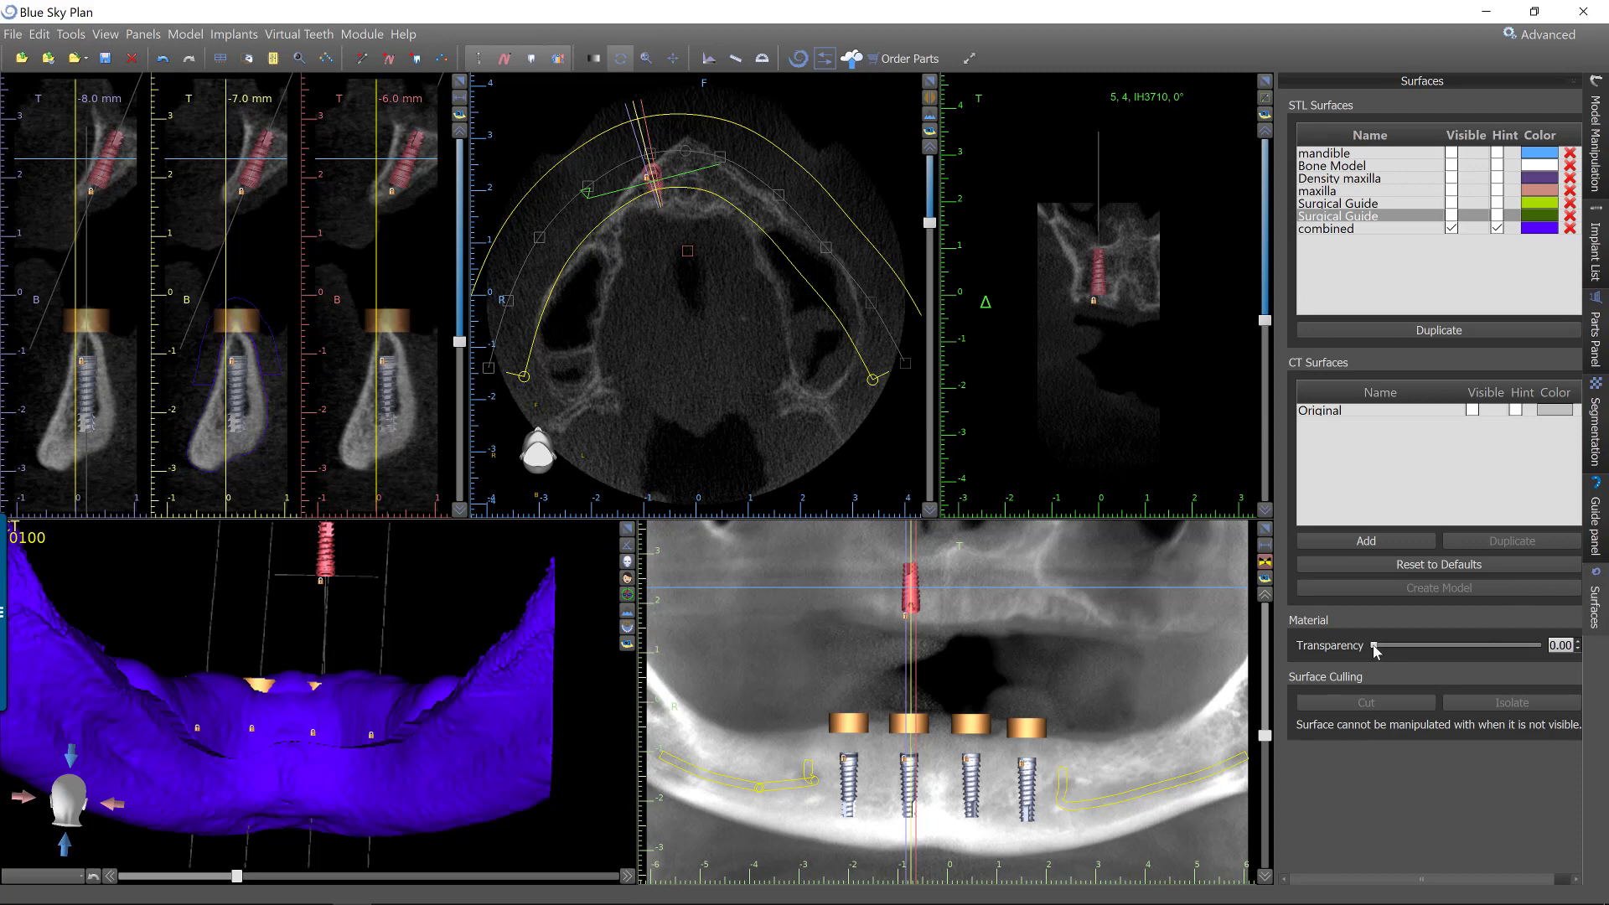
{"action": "left_click_drag", "start_coordinate": [1389, 645], "coordinate": [1459, 648]}
{"action": "left_click", "coordinate": [1361, 229]}
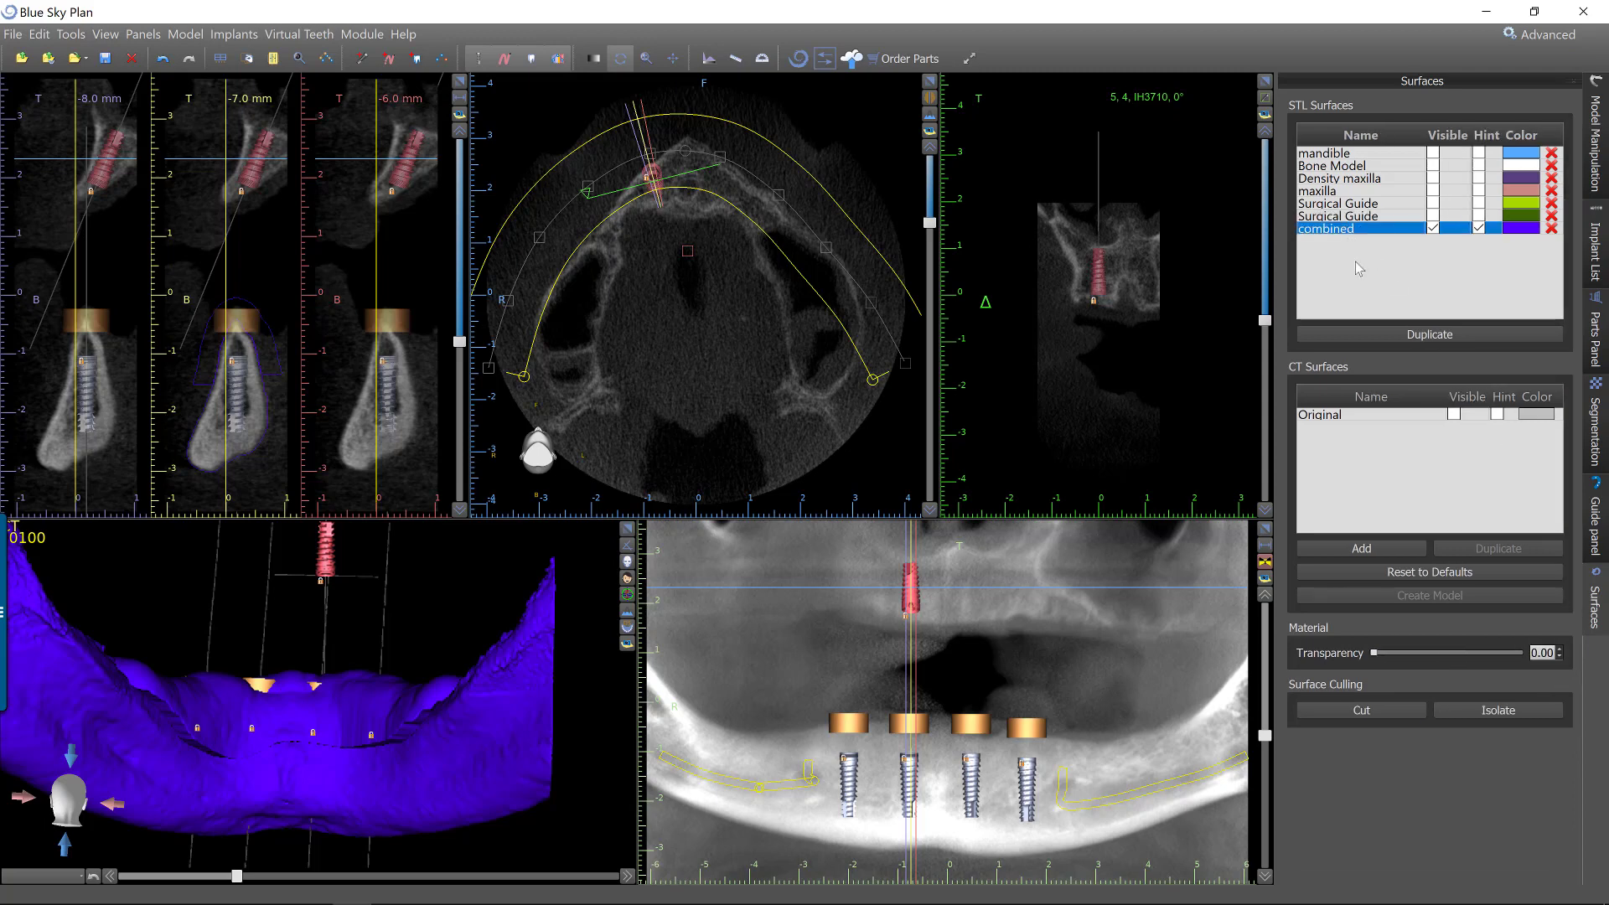
{"action": "left_click_drag", "start_coordinate": [1375, 652], "coordinate": [1409, 653]}
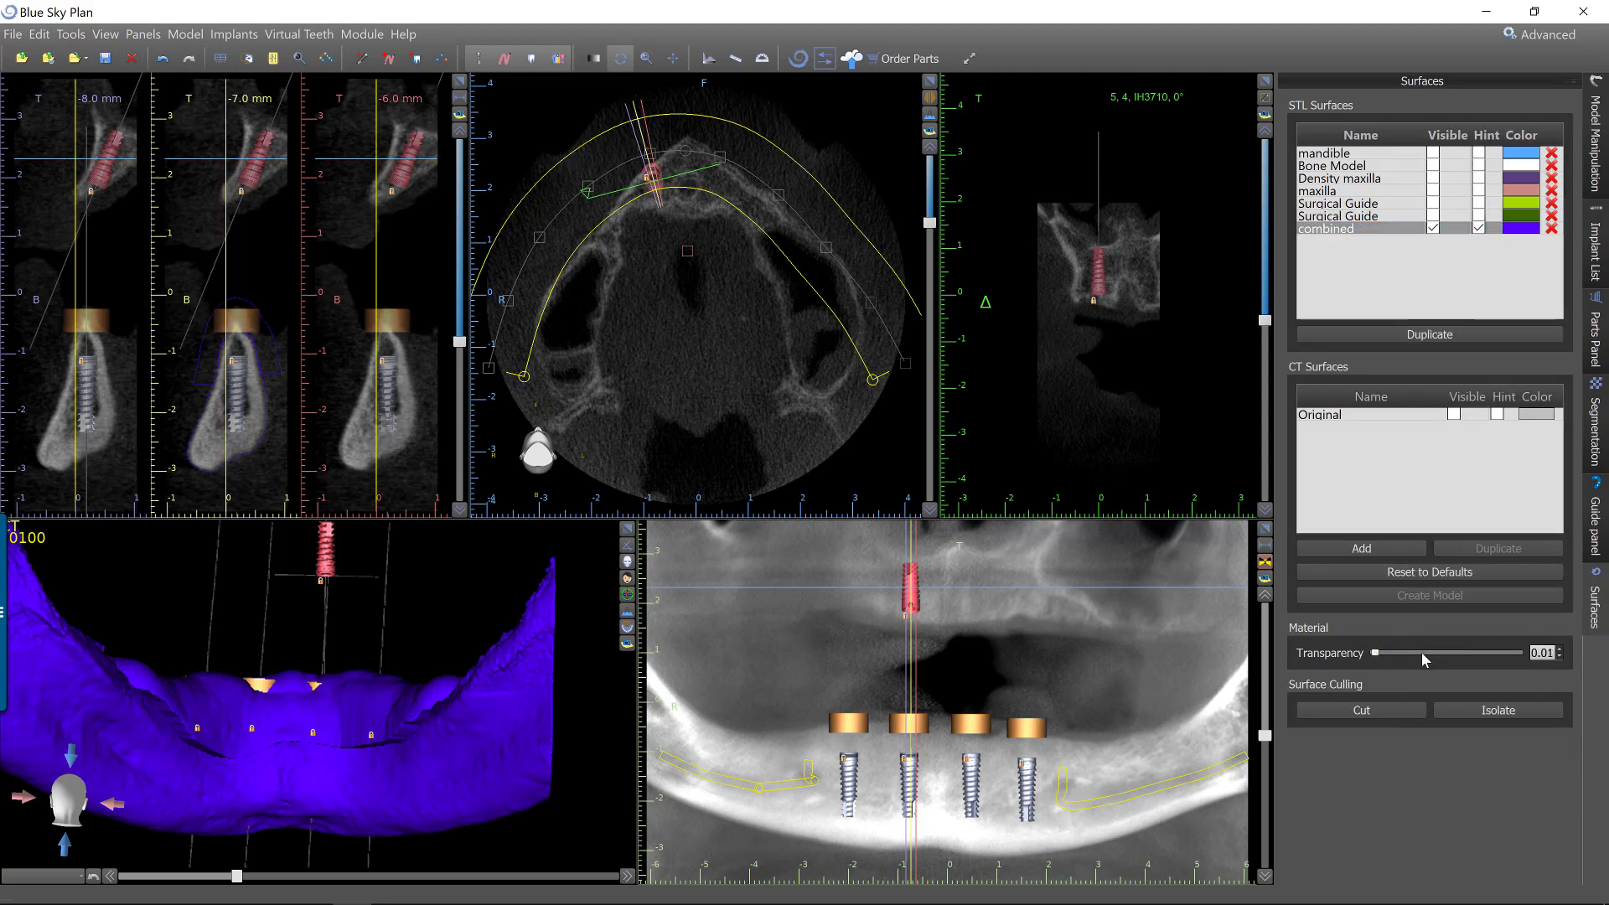
{"action": "left_click", "coordinate": [1423, 654]}
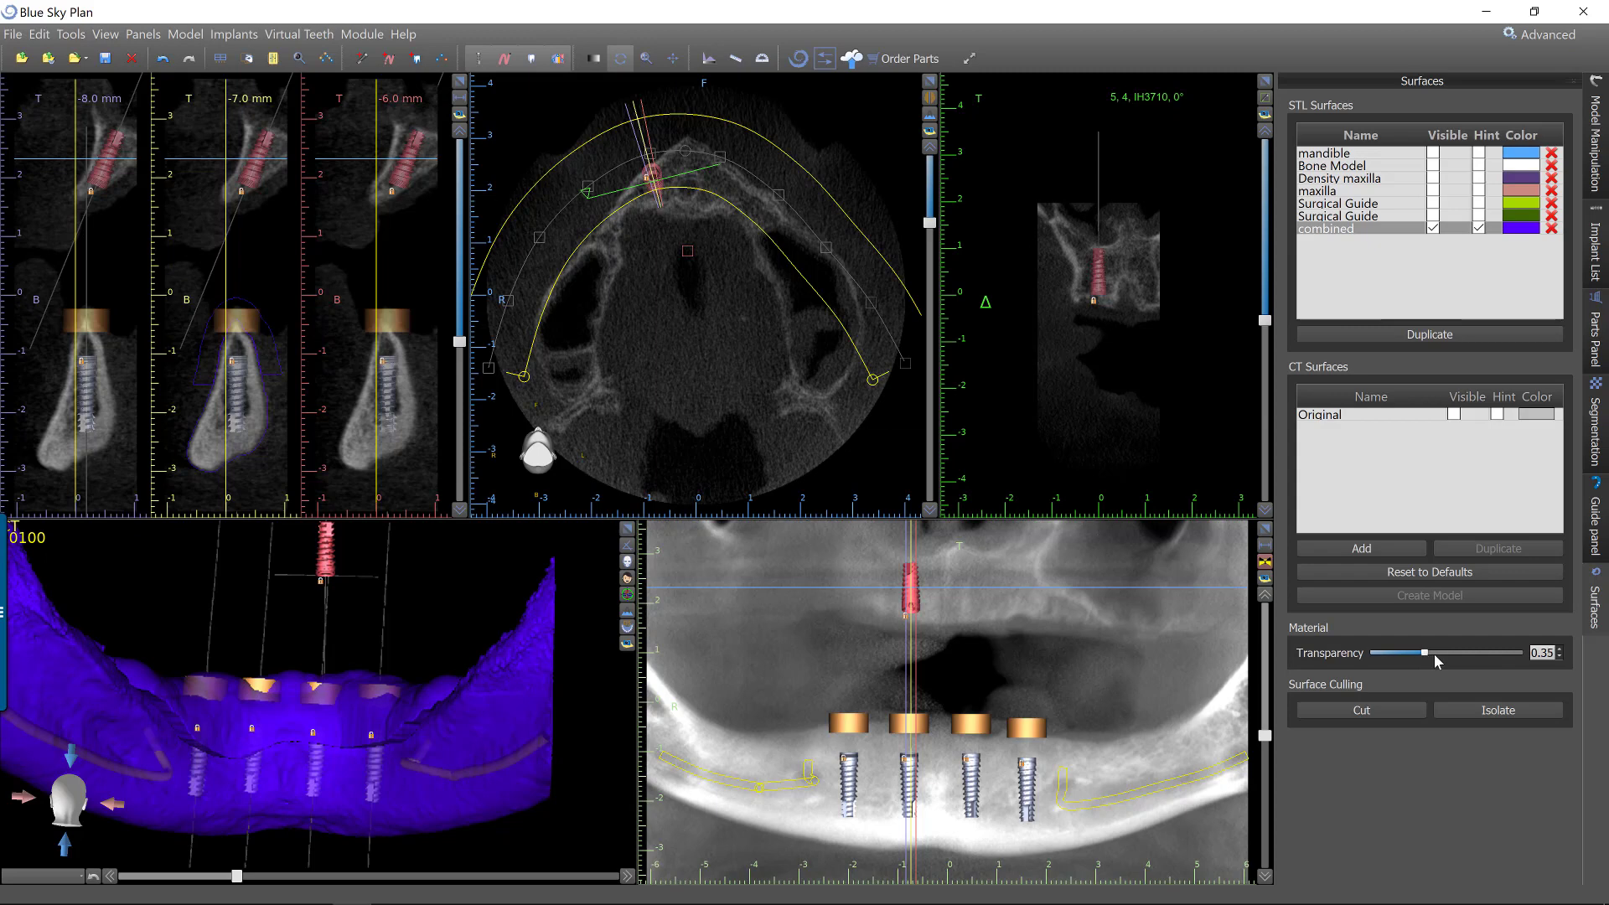
{"action": "left_click", "coordinate": [1434, 655]}
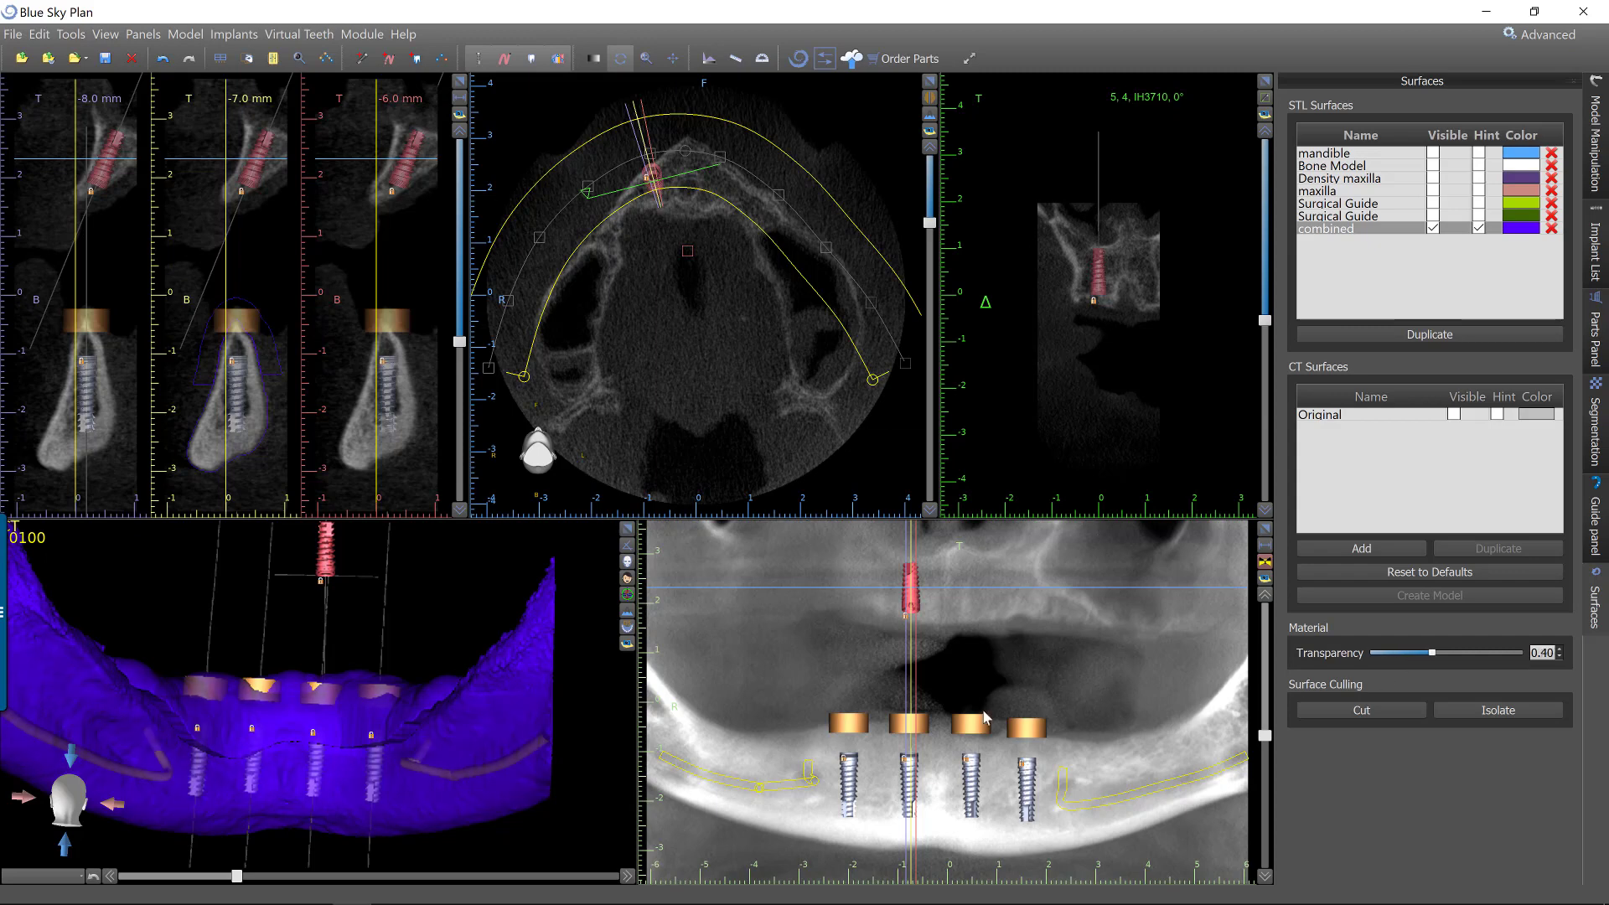
Enlarge the 3D view to fill the workspace and raise the combined surface's transparency to 0.49.
{"action": "left_click", "coordinate": [390, 697]}
{"action": "left_click", "coordinate": [627, 531]}
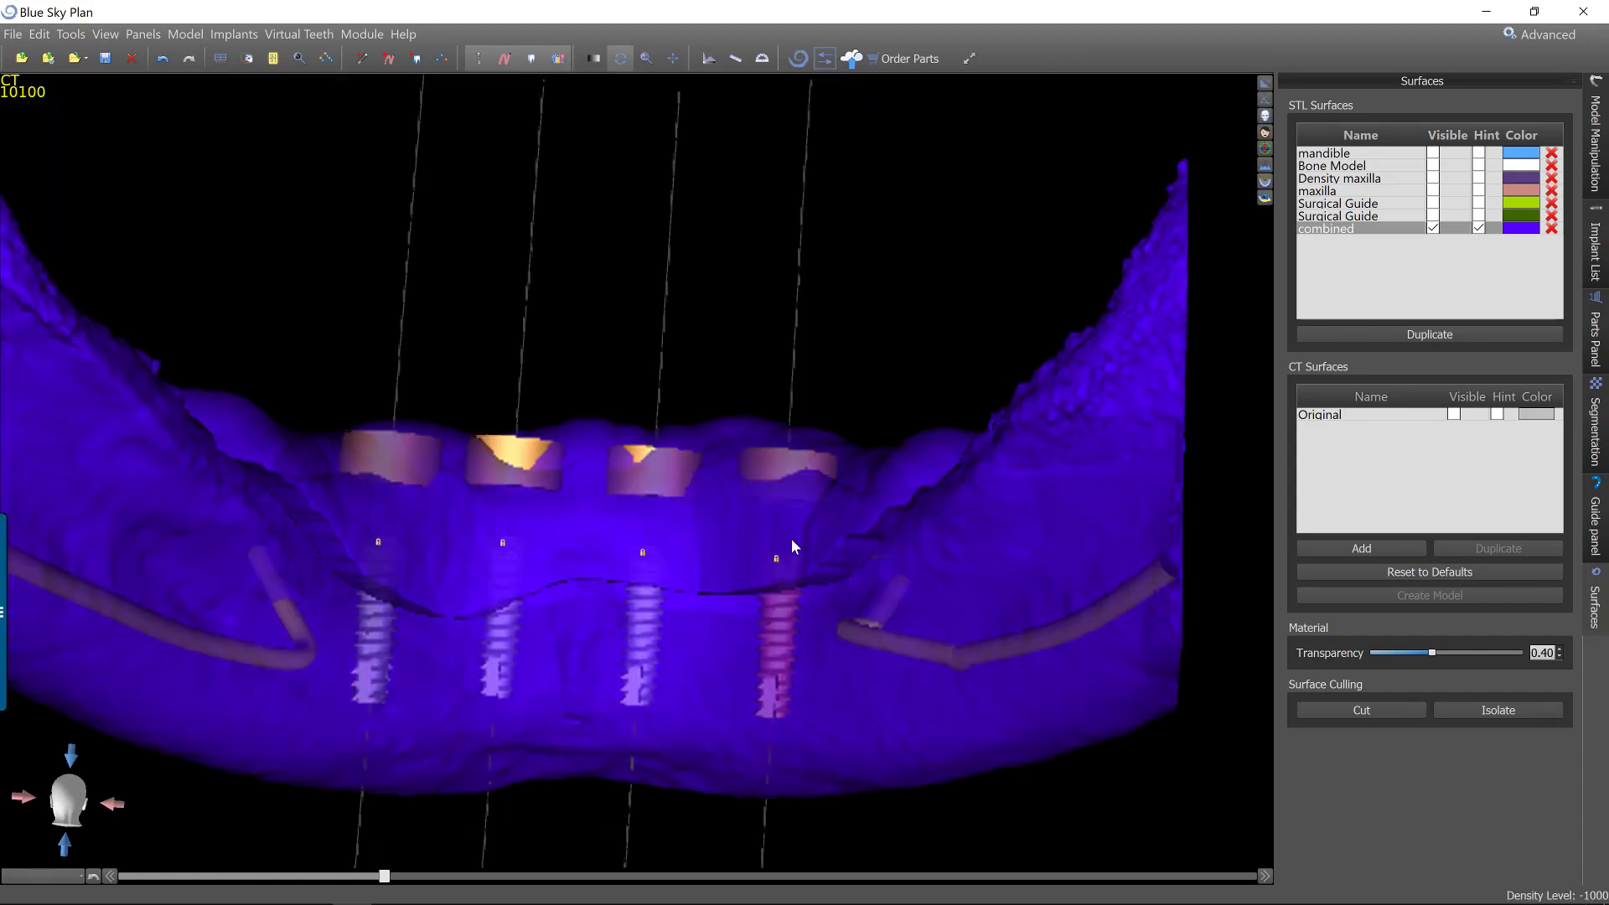
{"action": "left_click_drag", "start_coordinate": [958, 274], "coordinate": [615, 272]}
{"action": "scroll", "coordinate": [620, 226], "scroll_direction": "up", "scroll_amount": 3}
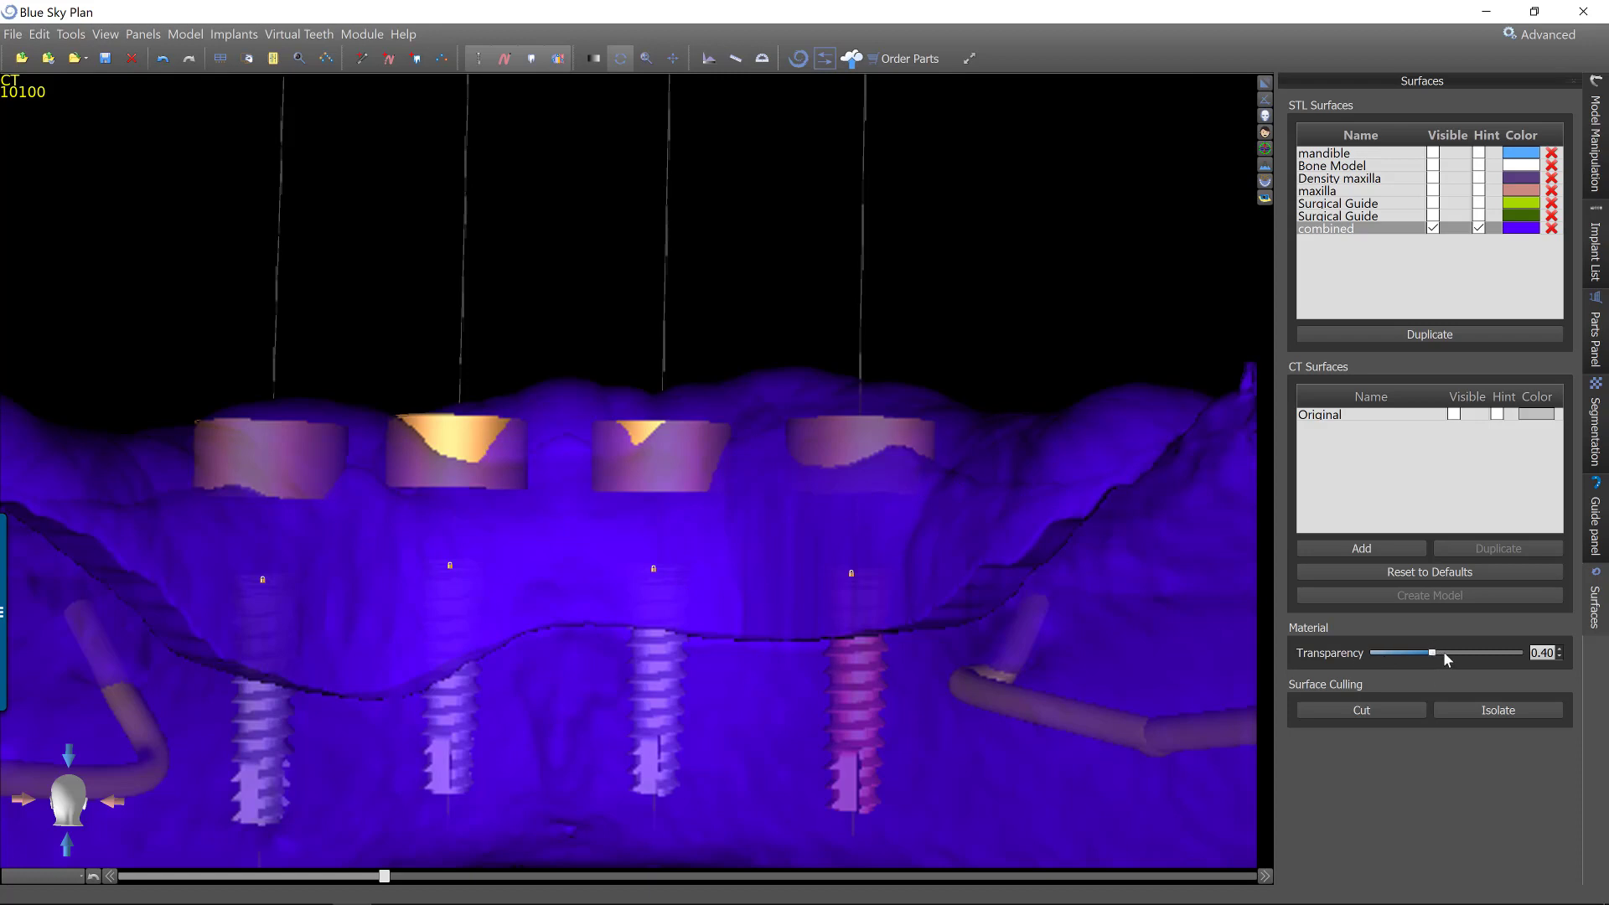
{"action": "left_click_drag", "start_coordinate": [1444, 652], "coordinate": [1446, 652]}
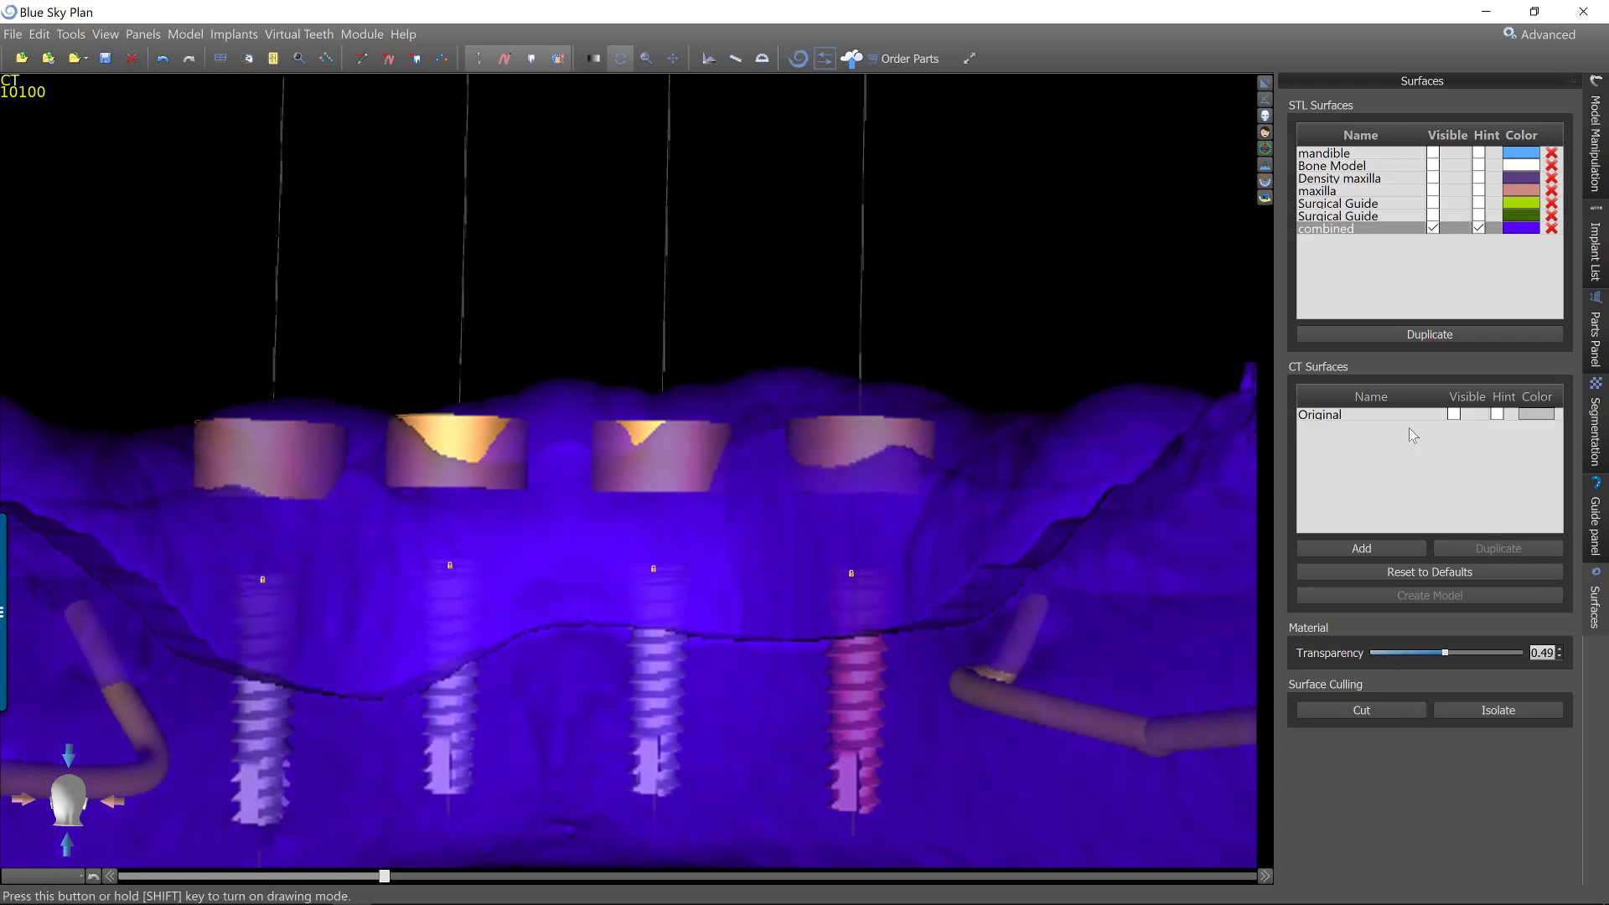
Cut away the combined surface around the four guide tubes, down to a level line between the tubes and the implants.
{"action": "left_click", "coordinate": [1327, 229]}
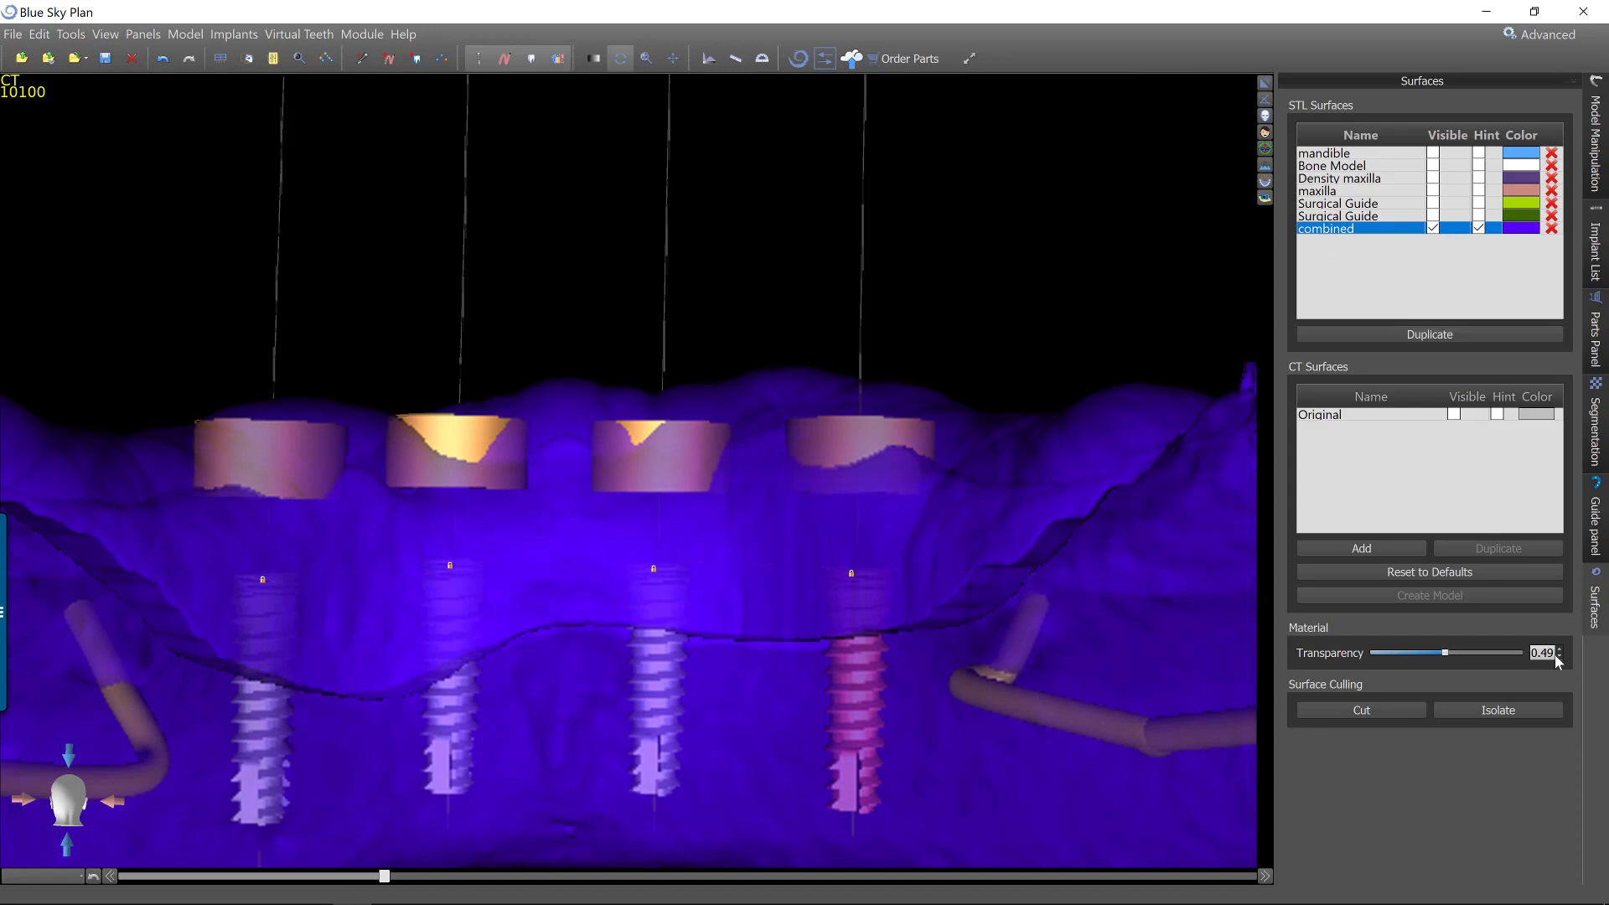
{"action": "left_click", "coordinate": [1362, 712]}
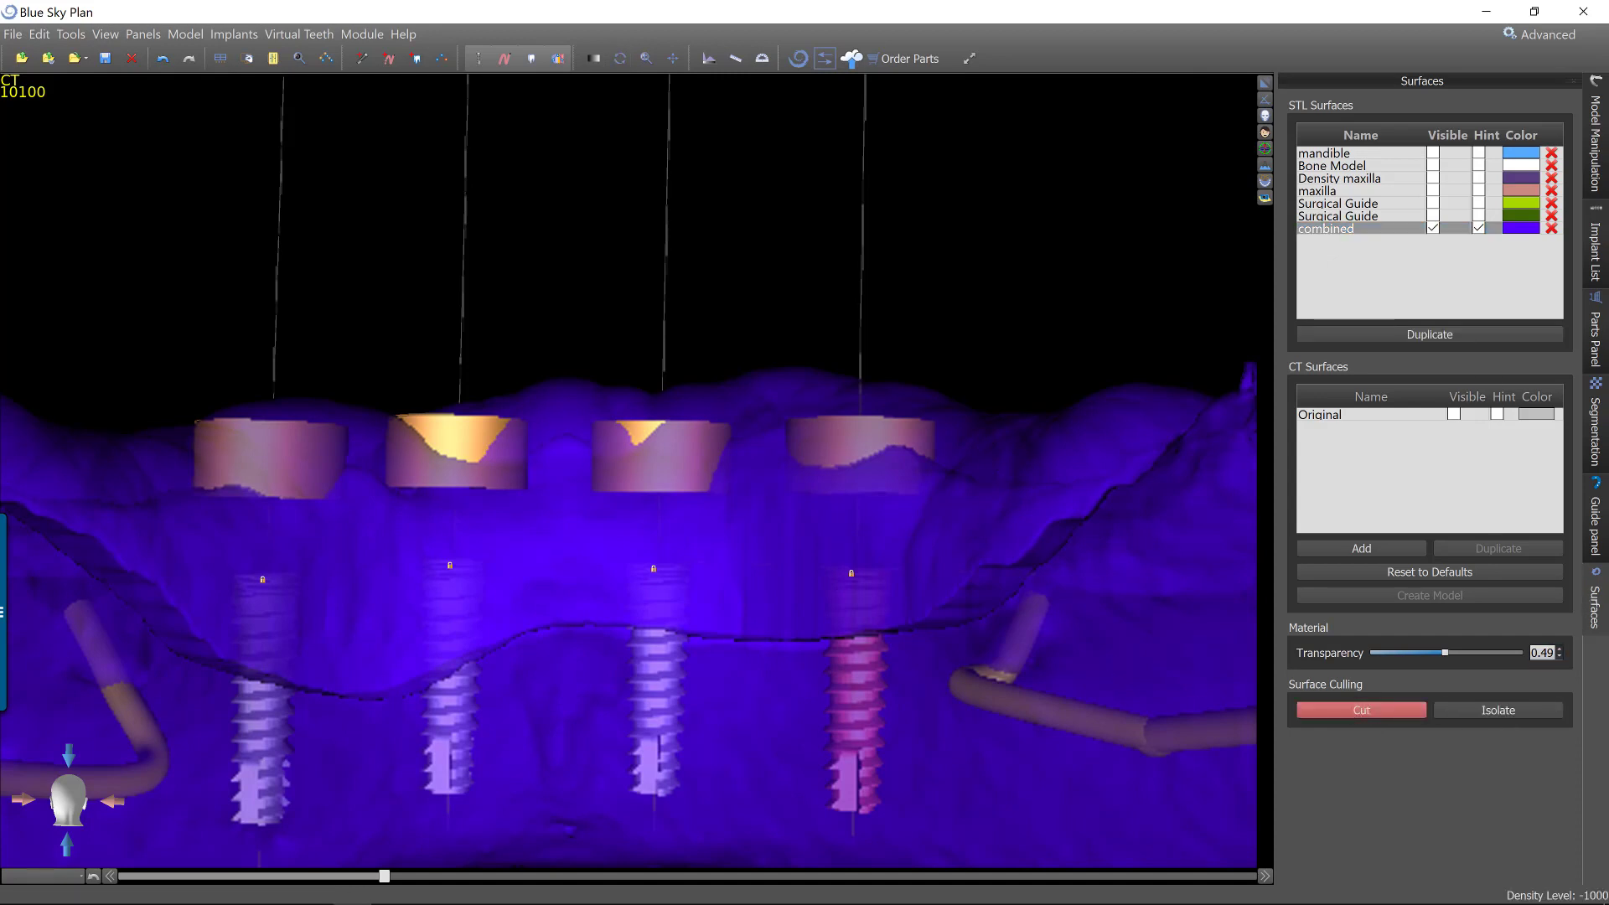
{"action": "left_click", "coordinate": [1028, 365]}
{"action": "left_click", "coordinate": [787, 289]}
{"action": "left_click", "coordinate": [297, 275]}
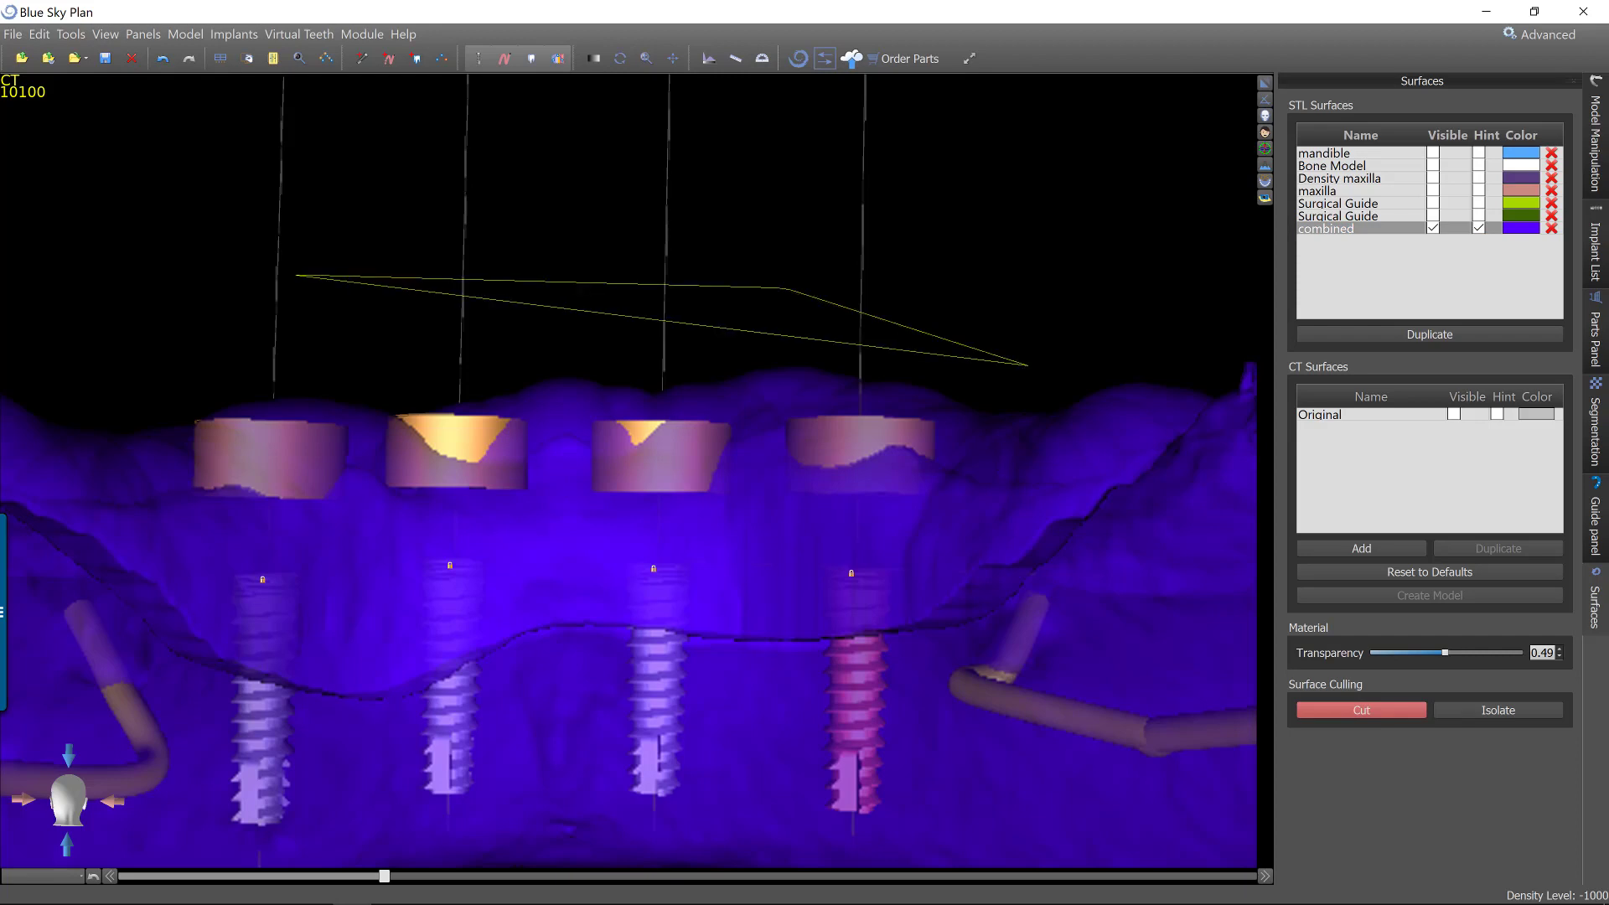
{"action": "mouse_move", "coordinate": [203, 300]}
{"action": "left_mouse_down"}
{"action": "mouse_move", "coordinate": [153, 364]}
{"action": "mouse_move", "coordinate": [150, 454]}
{"action": "mouse_move", "coordinate": [192, 531]}
{"action": "mouse_move", "coordinate": [887, 529]}
{"action": "mouse_move", "coordinate": [950, 510]}
{"action": "mouse_move", "coordinate": [989, 460]}
{"action": "left_mouse_up"}
{"action": "left_click_drag", "start_coordinate": [1028, 366], "coordinate": [1079, 348]}
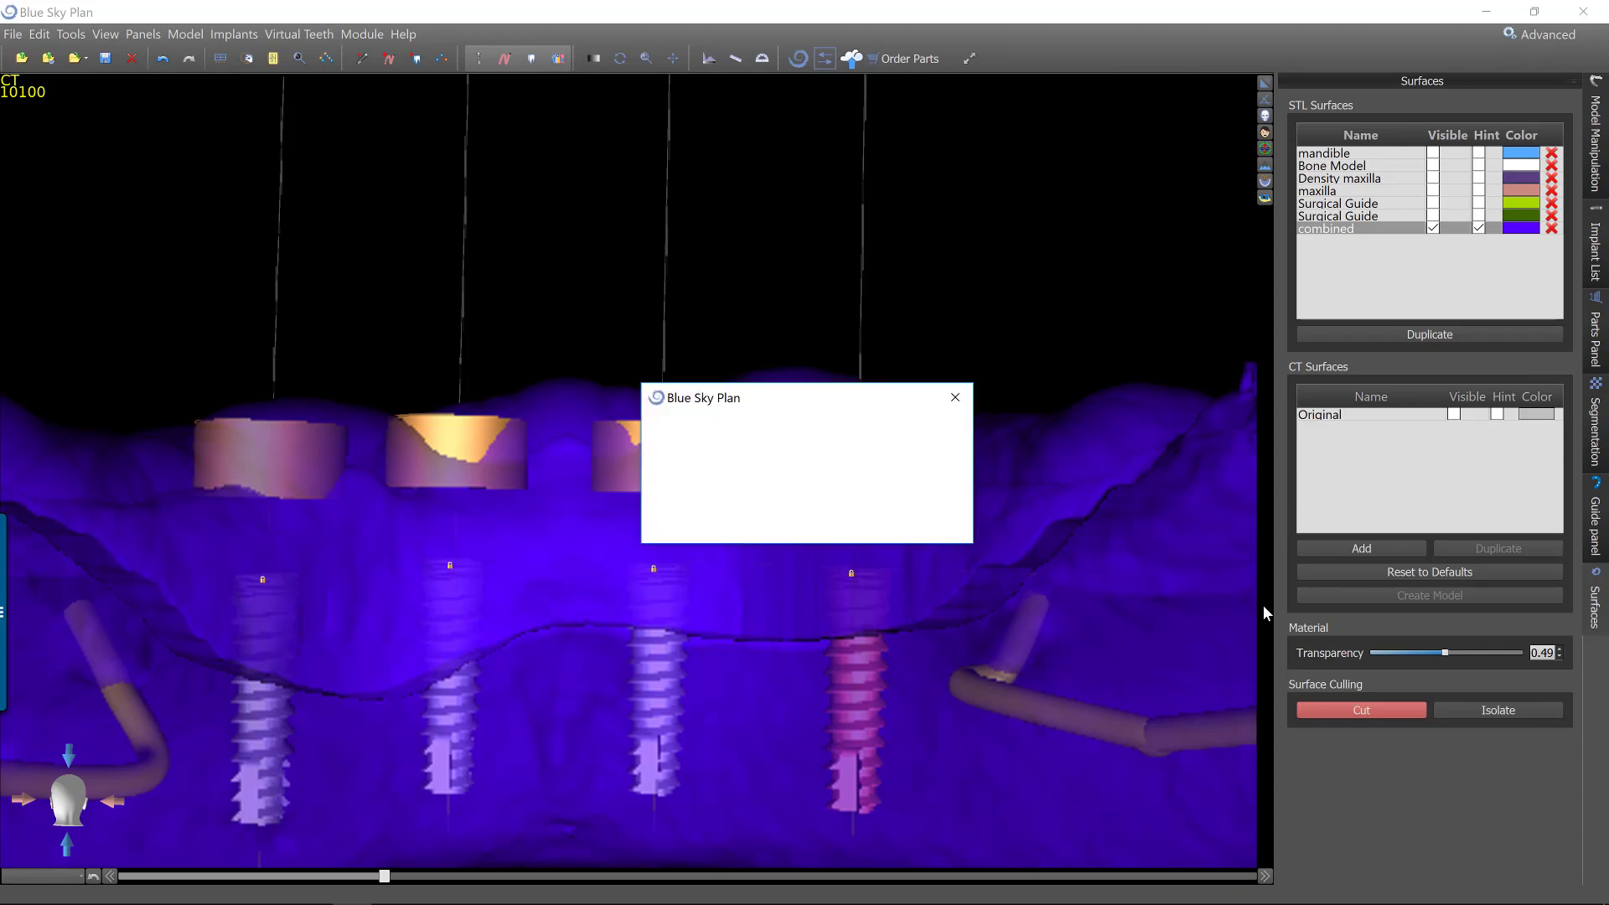
{"action": "left_click", "coordinate": [941, 524]}
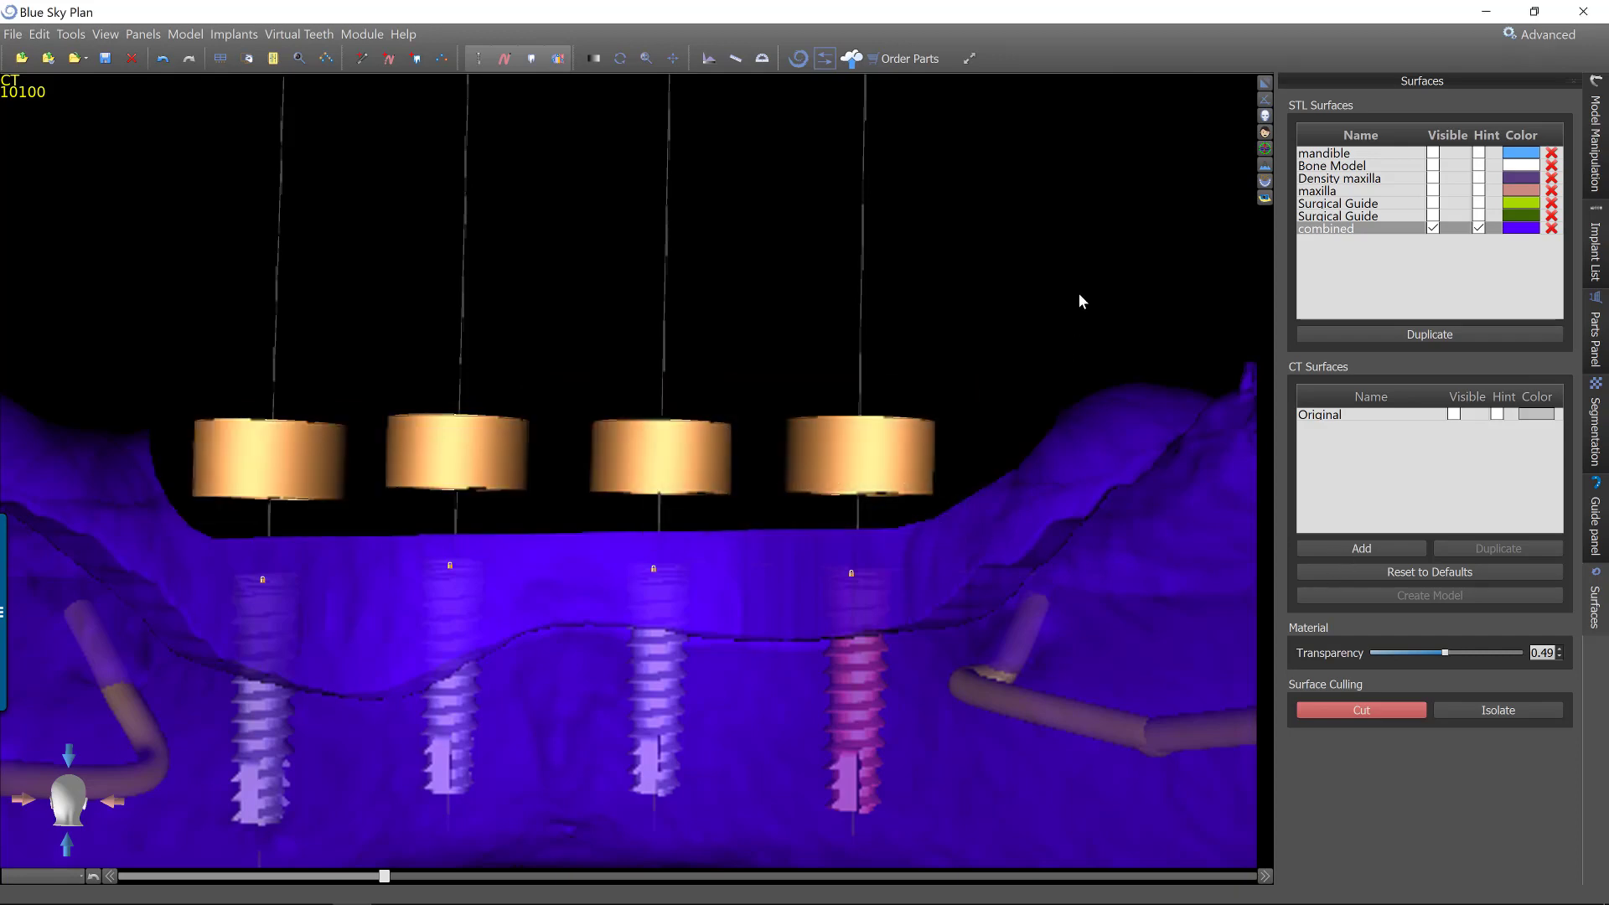
{"action": "left_click_drag", "start_coordinate": [1067, 291], "coordinate": [1062, 335]}
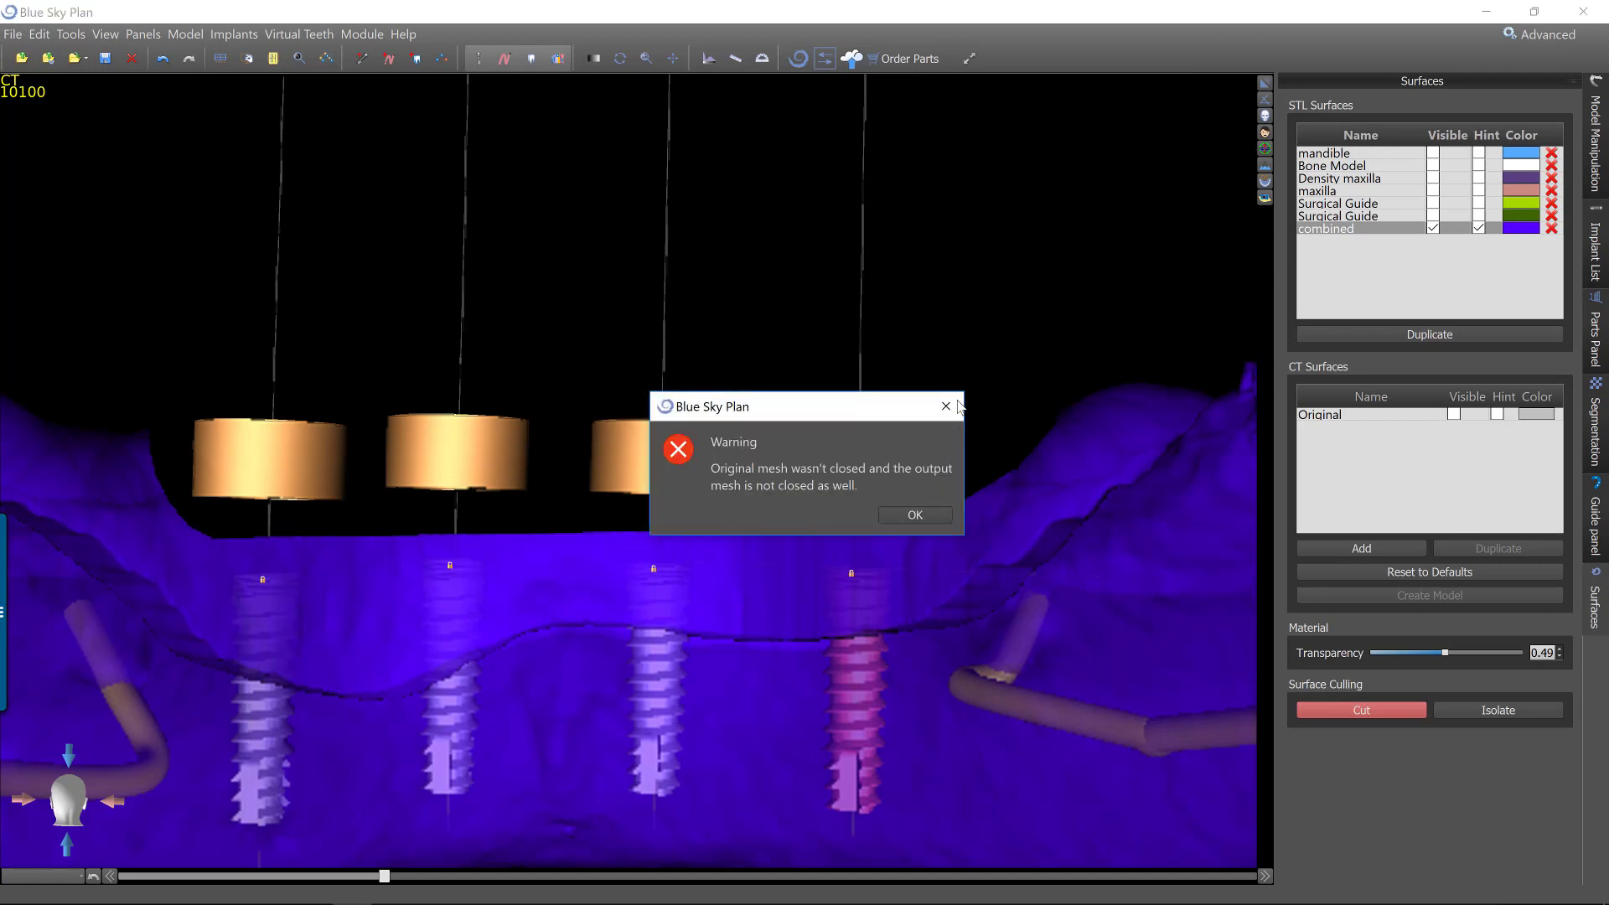
{"action": "left_click", "coordinate": [912, 513]}
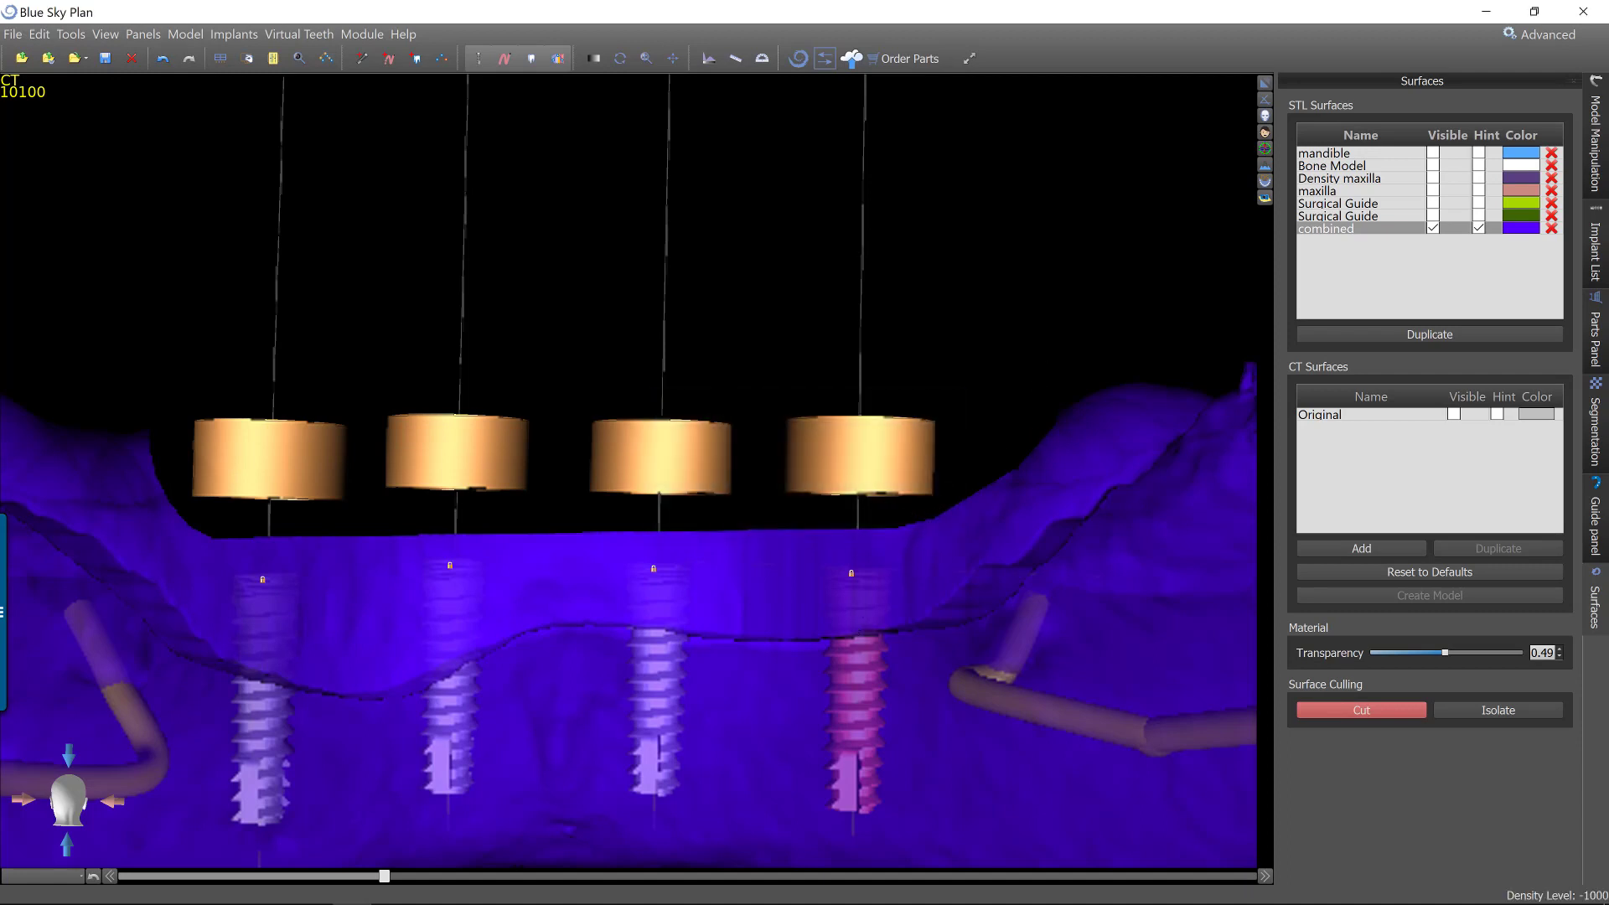
{"action": "left_click", "coordinate": [620, 59]}
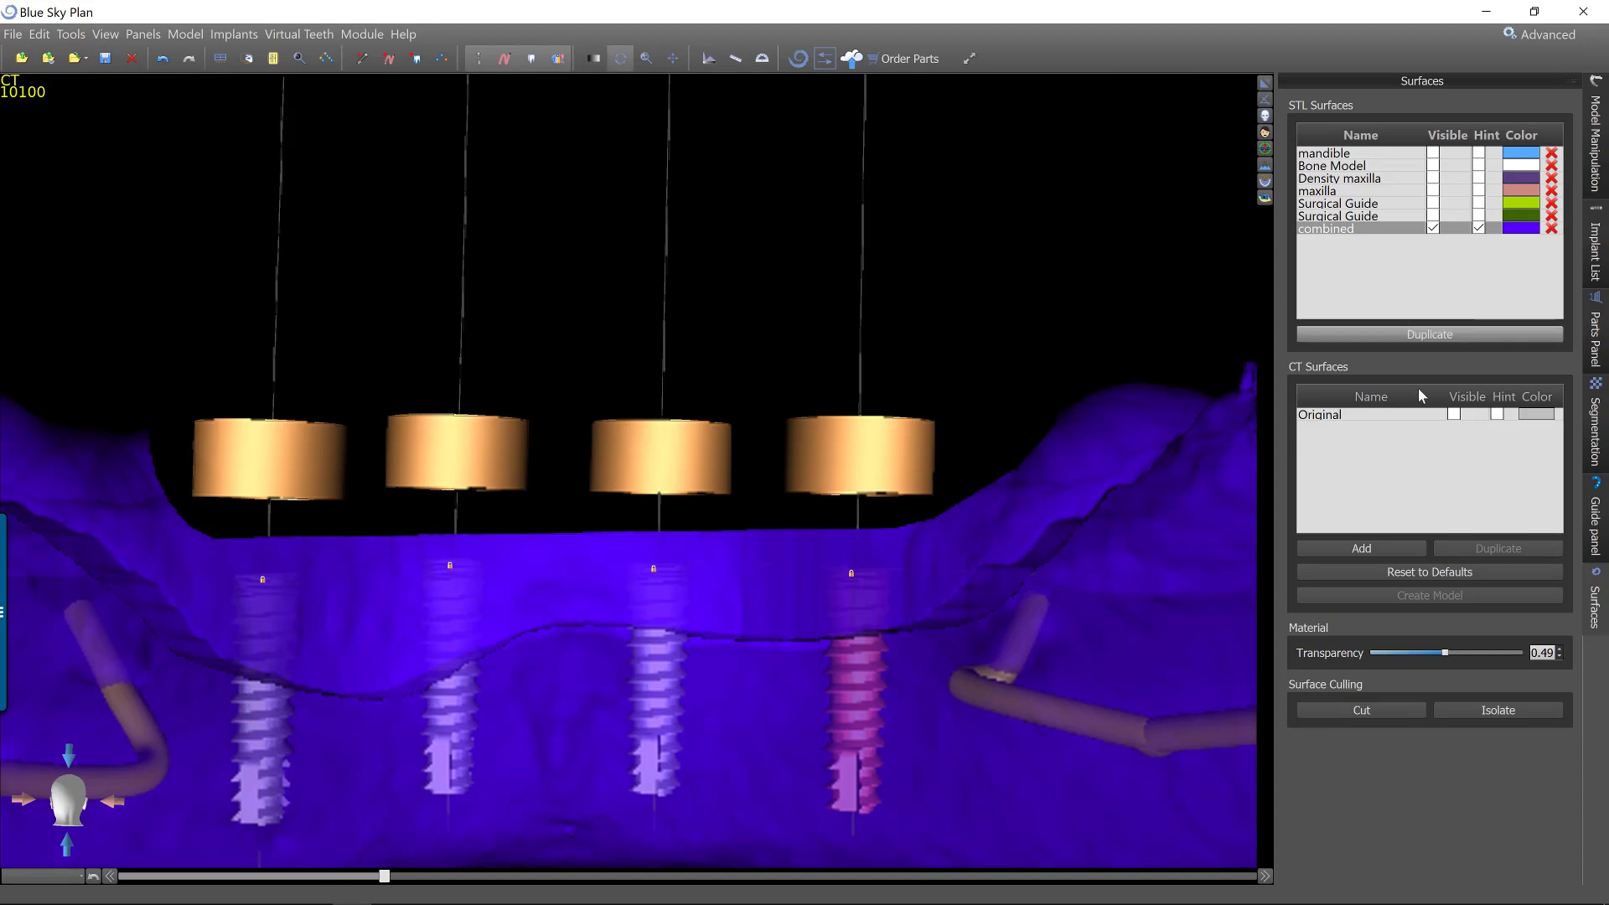
Set the combined surface's transparency back to 0.00 and recolor it light blue.
{"action": "left_click", "coordinate": [1360, 650]}
{"action": "left_click_drag", "start_coordinate": [525, 259], "coordinate": [1156, 548]}
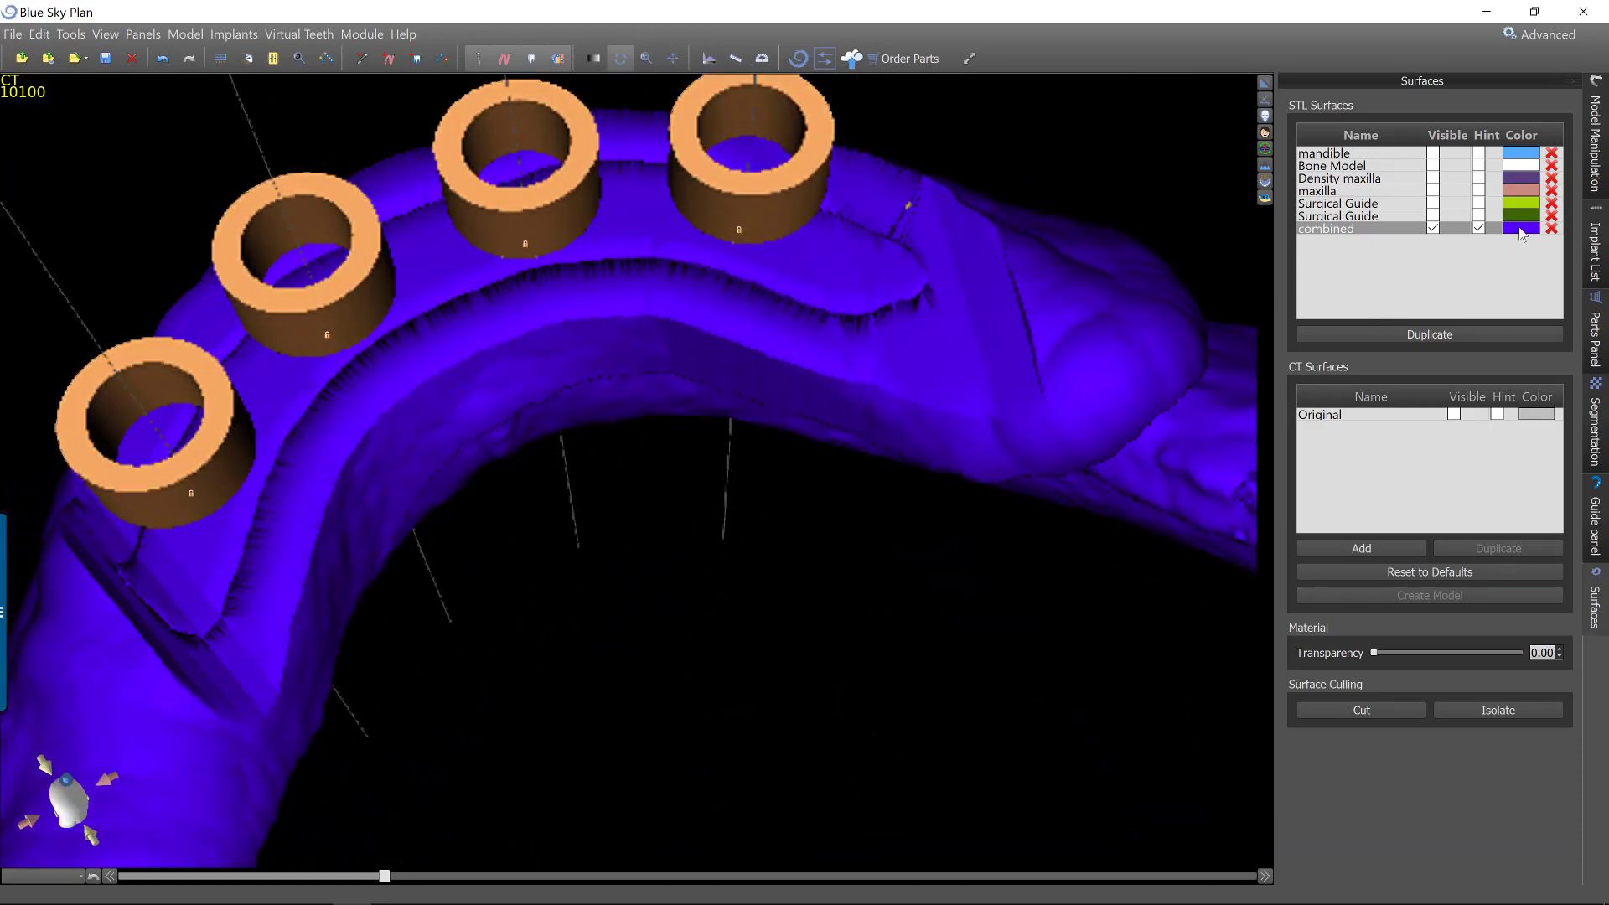
{"action": "left_click", "coordinate": [1520, 228]}
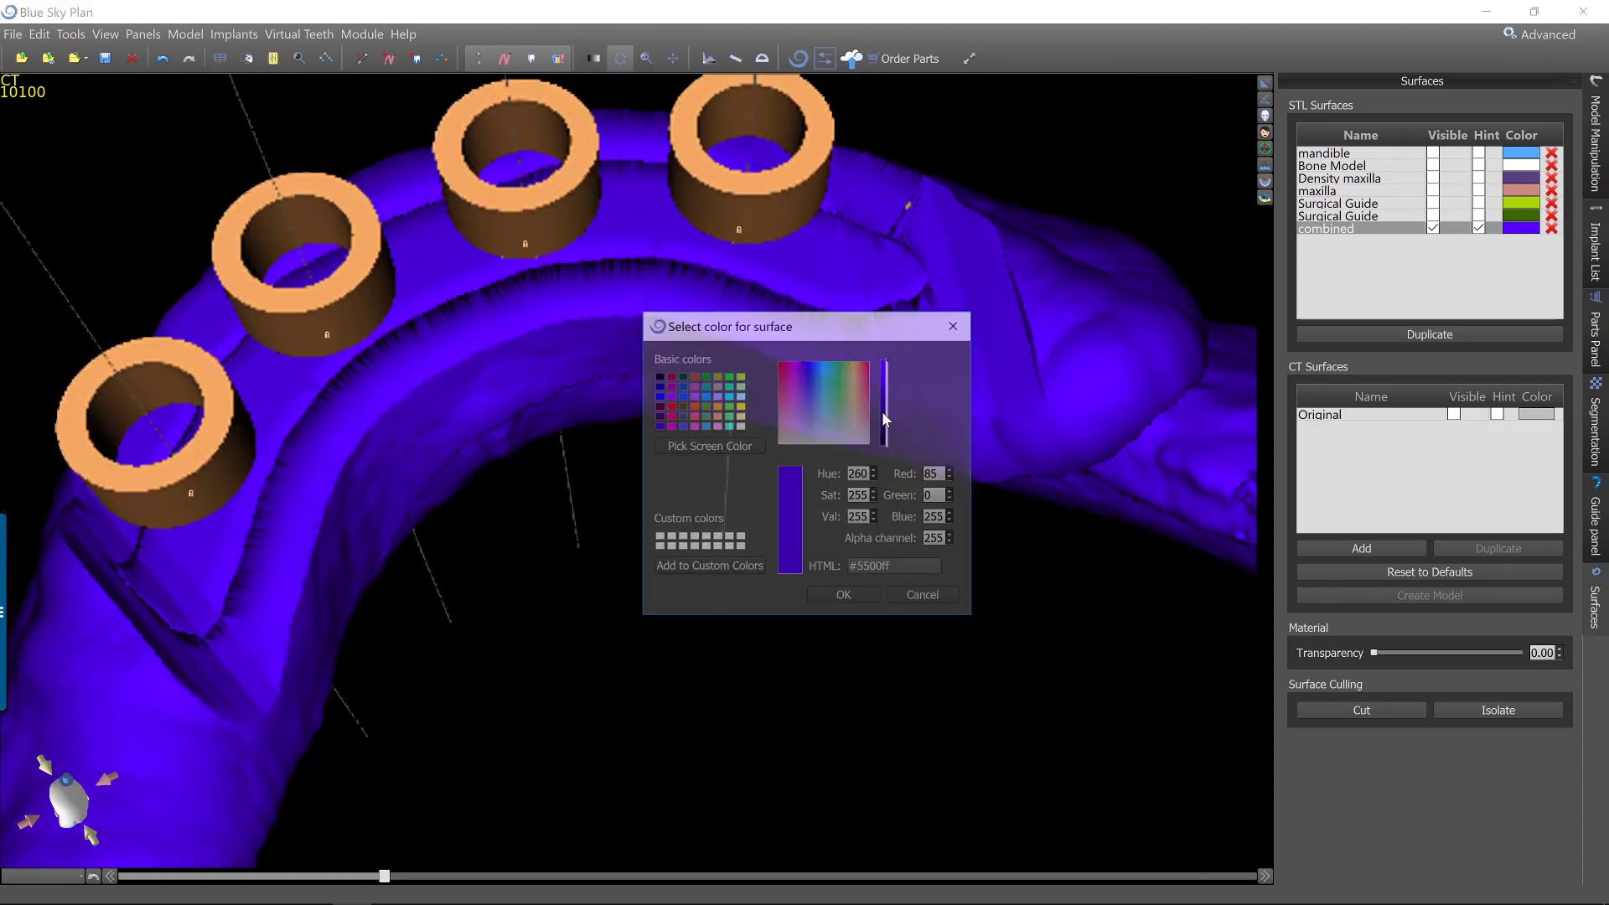
{"action": "left_click", "coordinate": [705, 424]}
{"action": "left_click", "coordinate": [844, 596]}
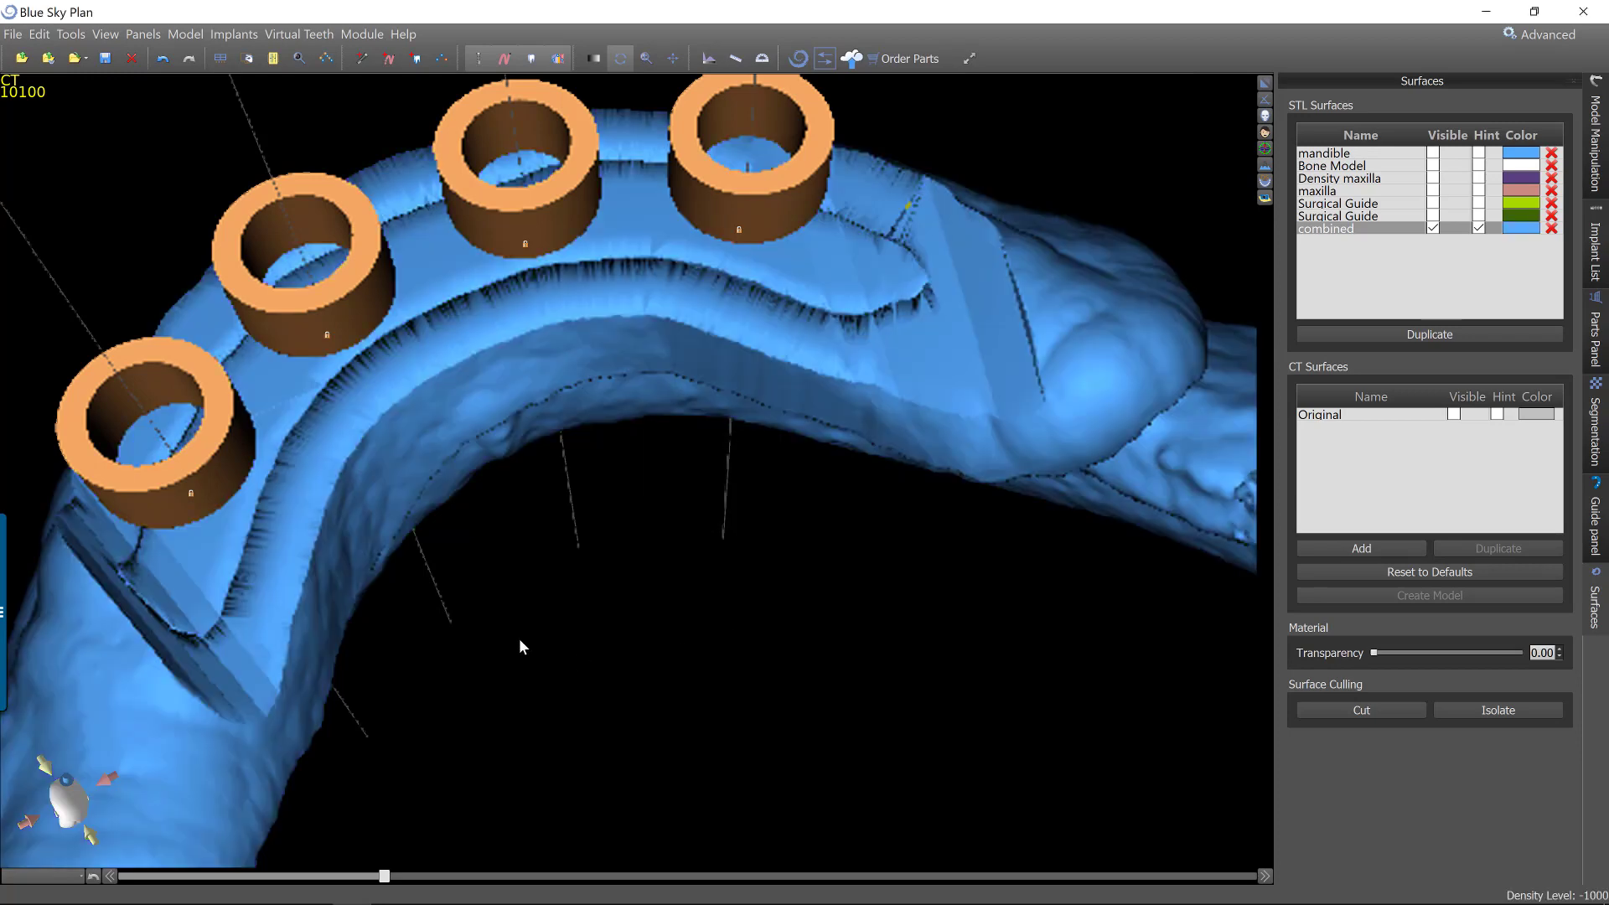
Set up a data export containing only the combined surface, excluding all nerves, implants and guide tubes.
{"action": "left_click_drag", "start_coordinate": [519, 646], "coordinate": [1119, 347]}
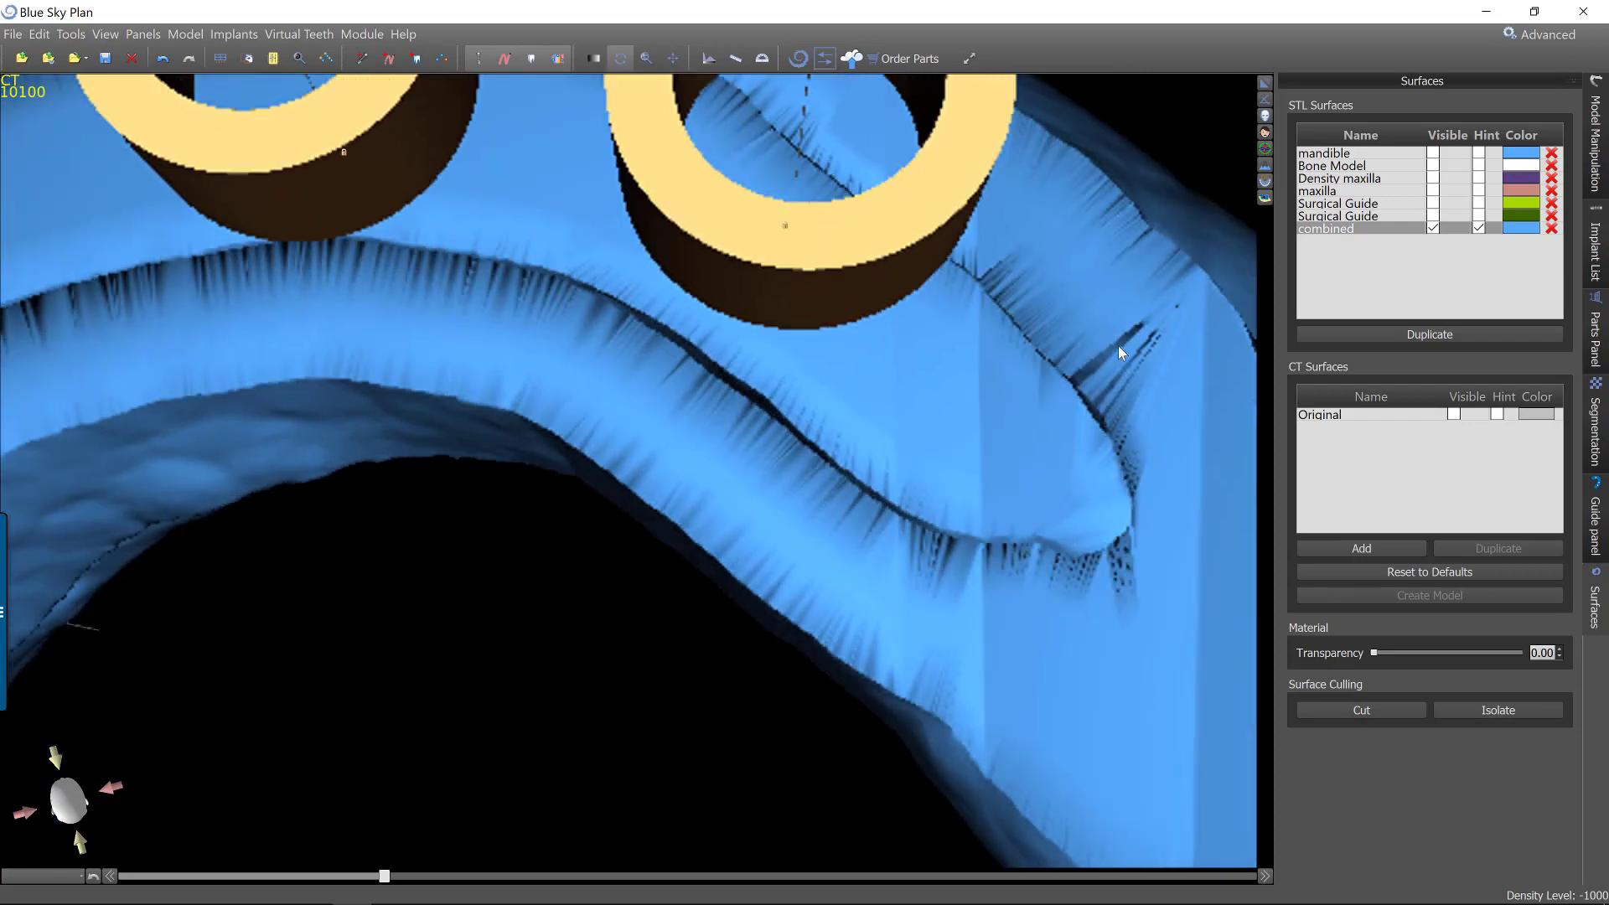
{"action": "right_click_drag", "start_coordinate": [450, 536], "coordinate": [363, 689]}
{"action": "left_click_drag", "start_coordinate": [361, 511], "coordinate": [353, 465]}
{"action": "left_click", "coordinate": [12, 34]}
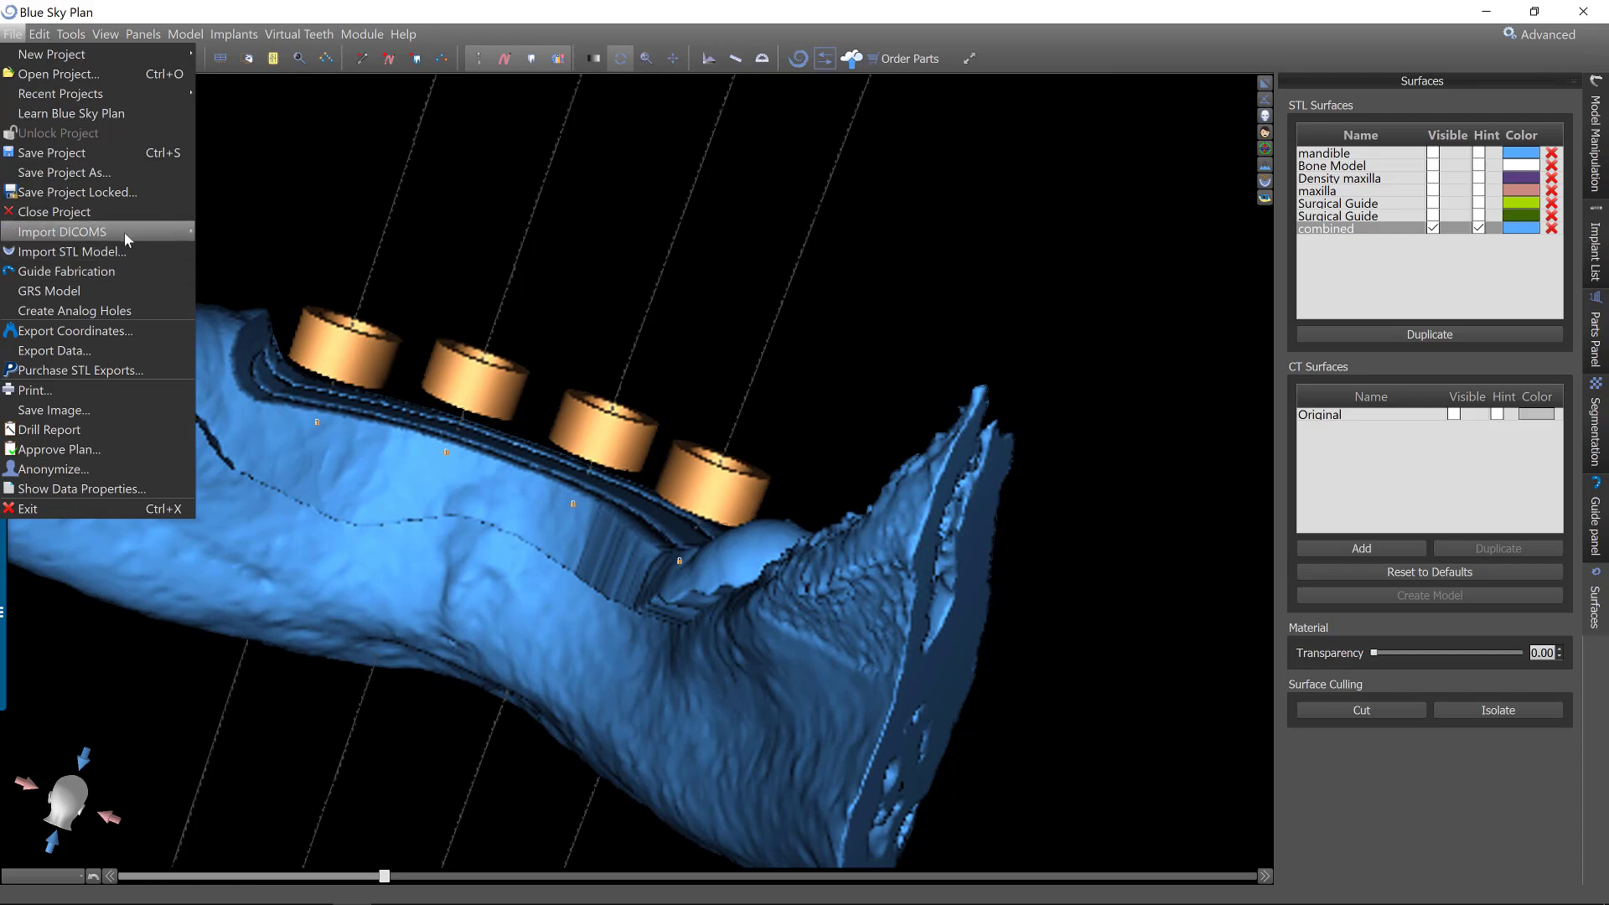
{"action": "mouse_move", "coordinate": [130, 233]}
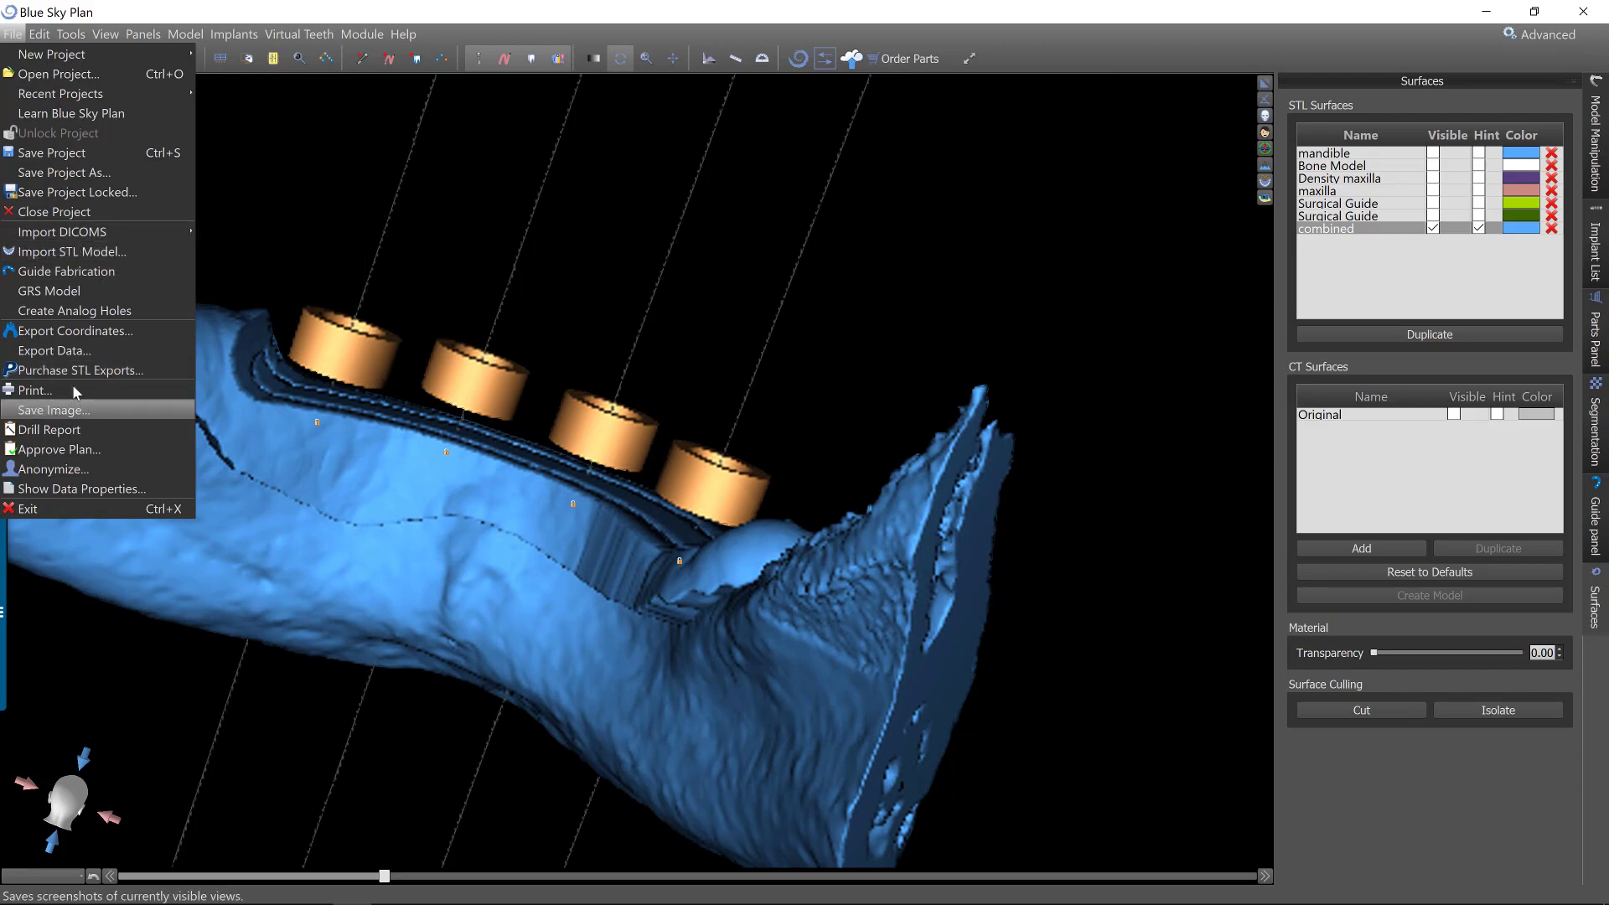
{"action": "left_click", "coordinate": [83, 351]}
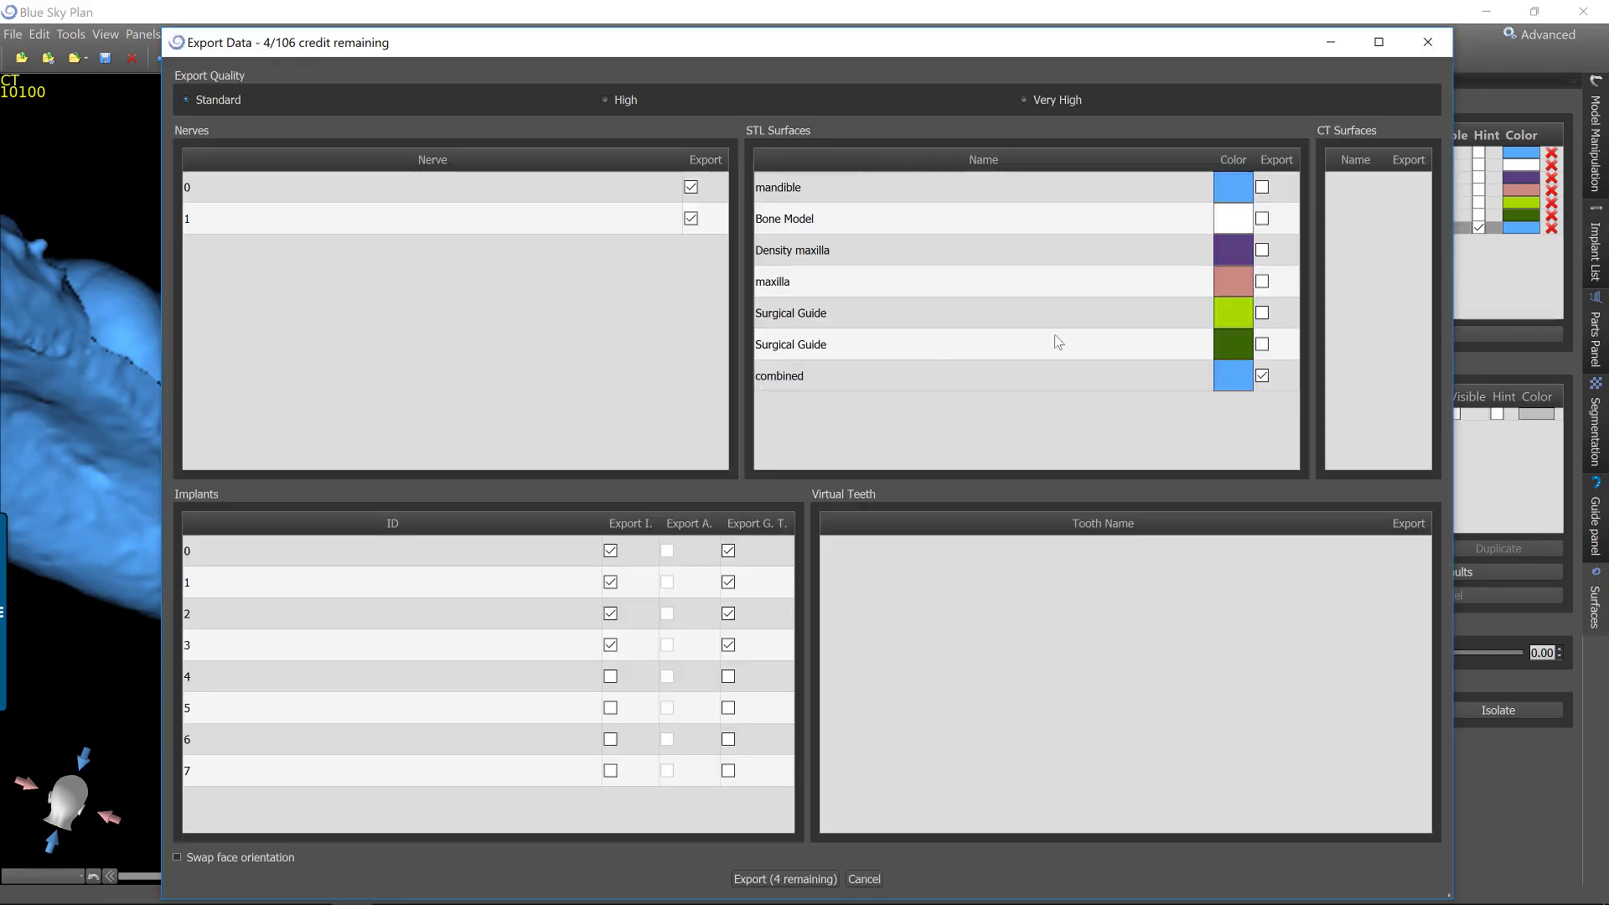
{"action": "left_click", "coordinate": [721, 162]}
{"action": "left_click", "coordinate": [623, 514]}
{"action": "left_click", "coordinate": [731, 515]}
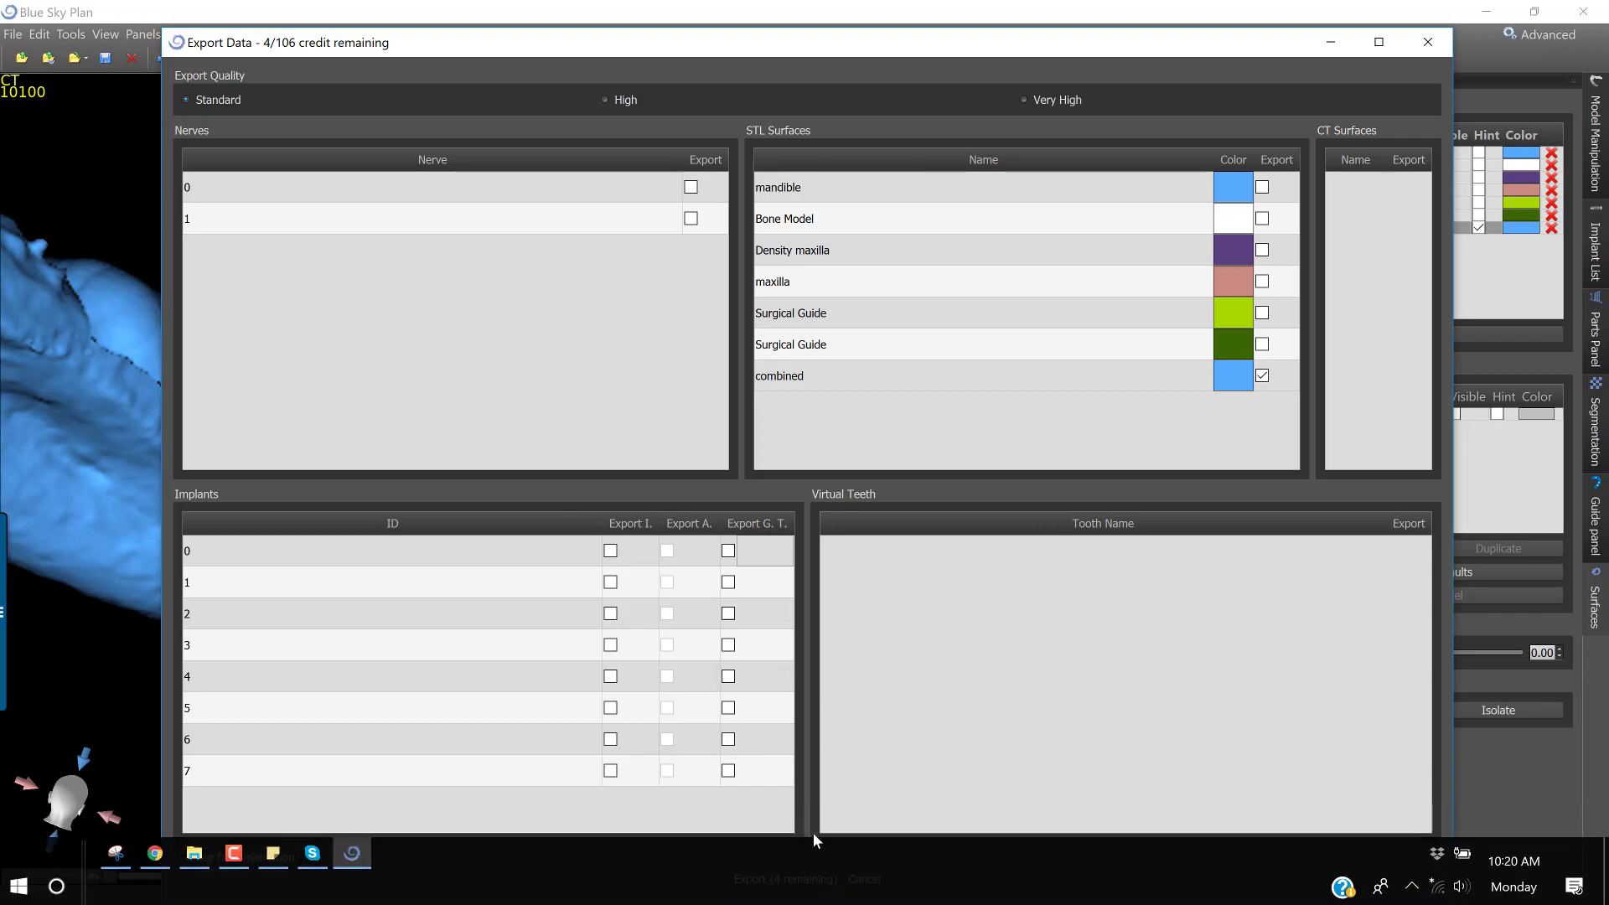
Export the trimmed surface as the STL file combined, overwriting the existing file.
{"action": "left_click", "coordinate": [805, 880]}
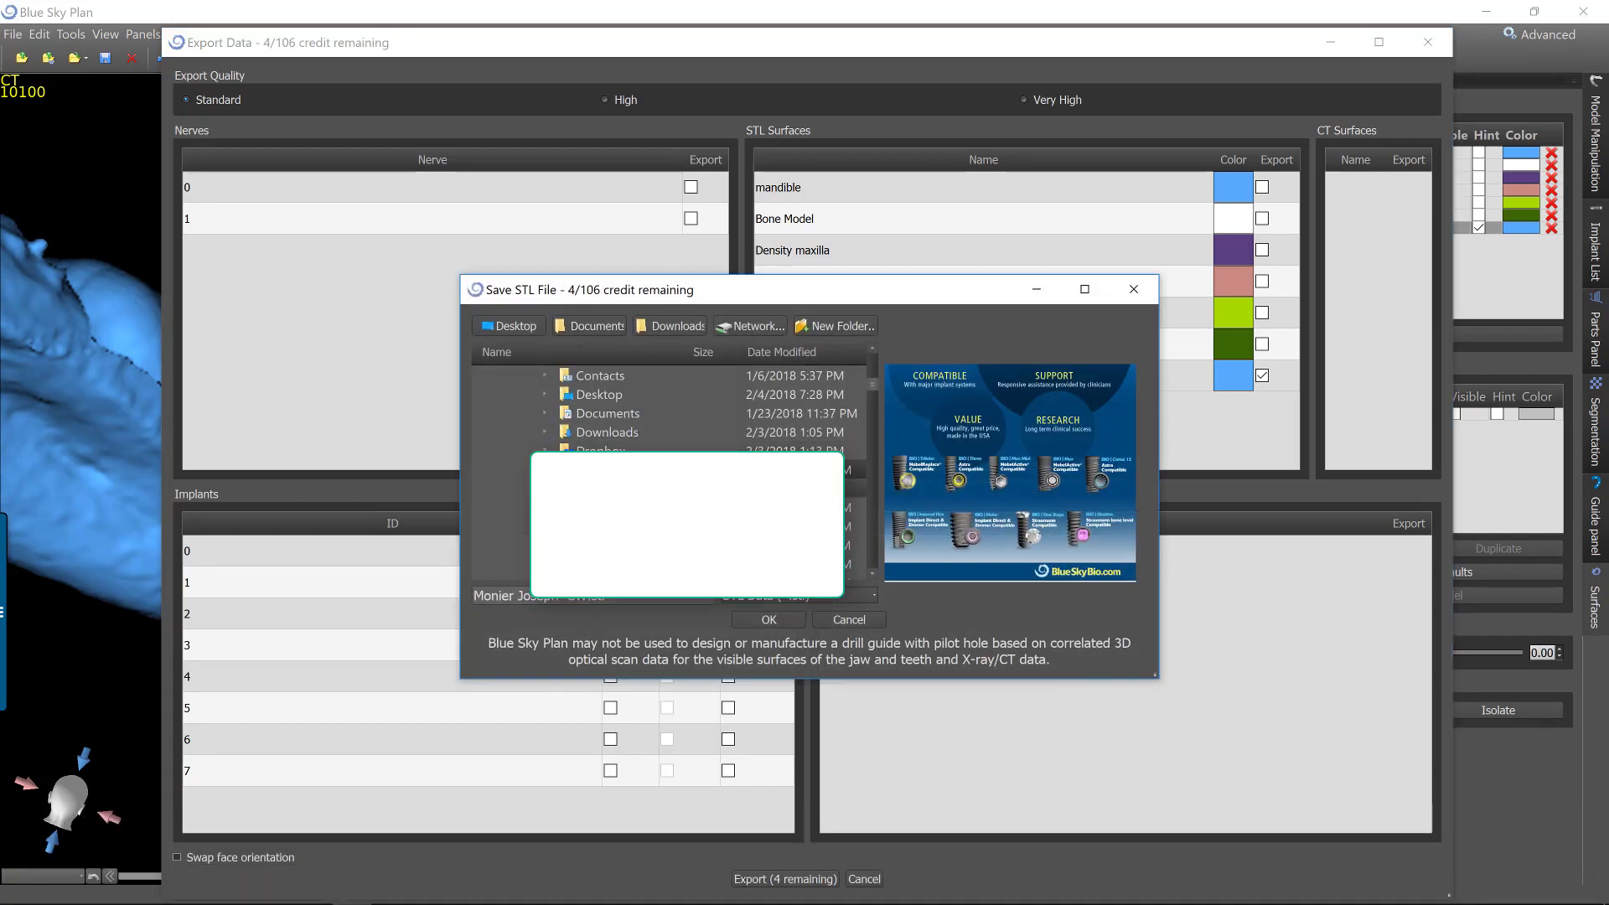
{"action": "left_click", "coordinate": [670, 507]}
{"action": "left_click", "coordinate": [776, 623]}
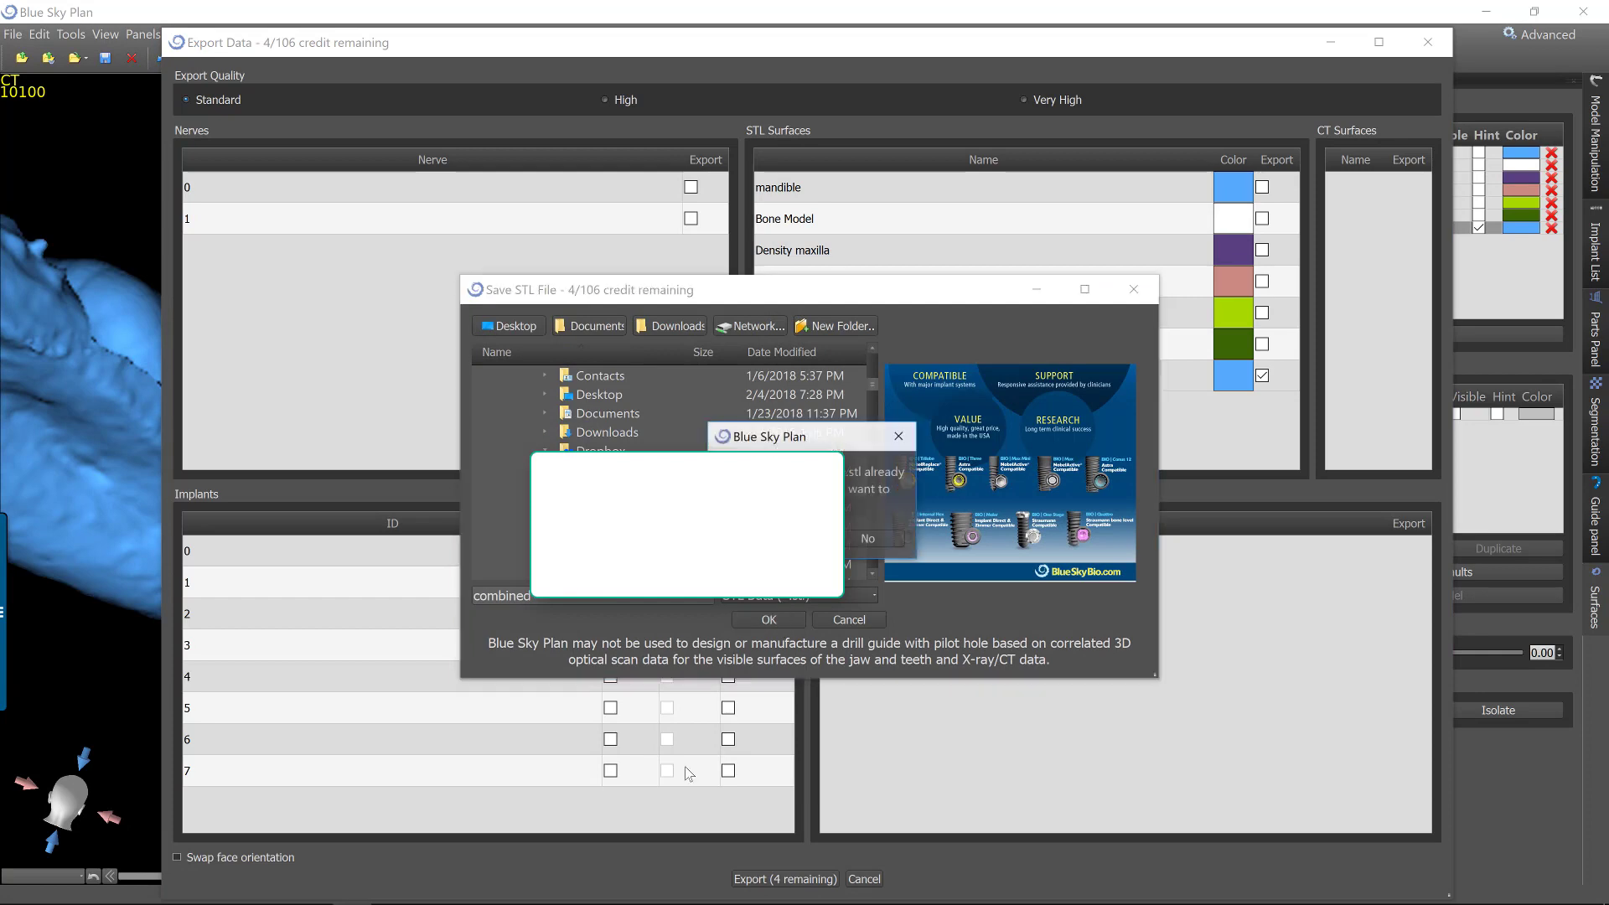
{"action": "left_click", "coordinate": [787, 539]}
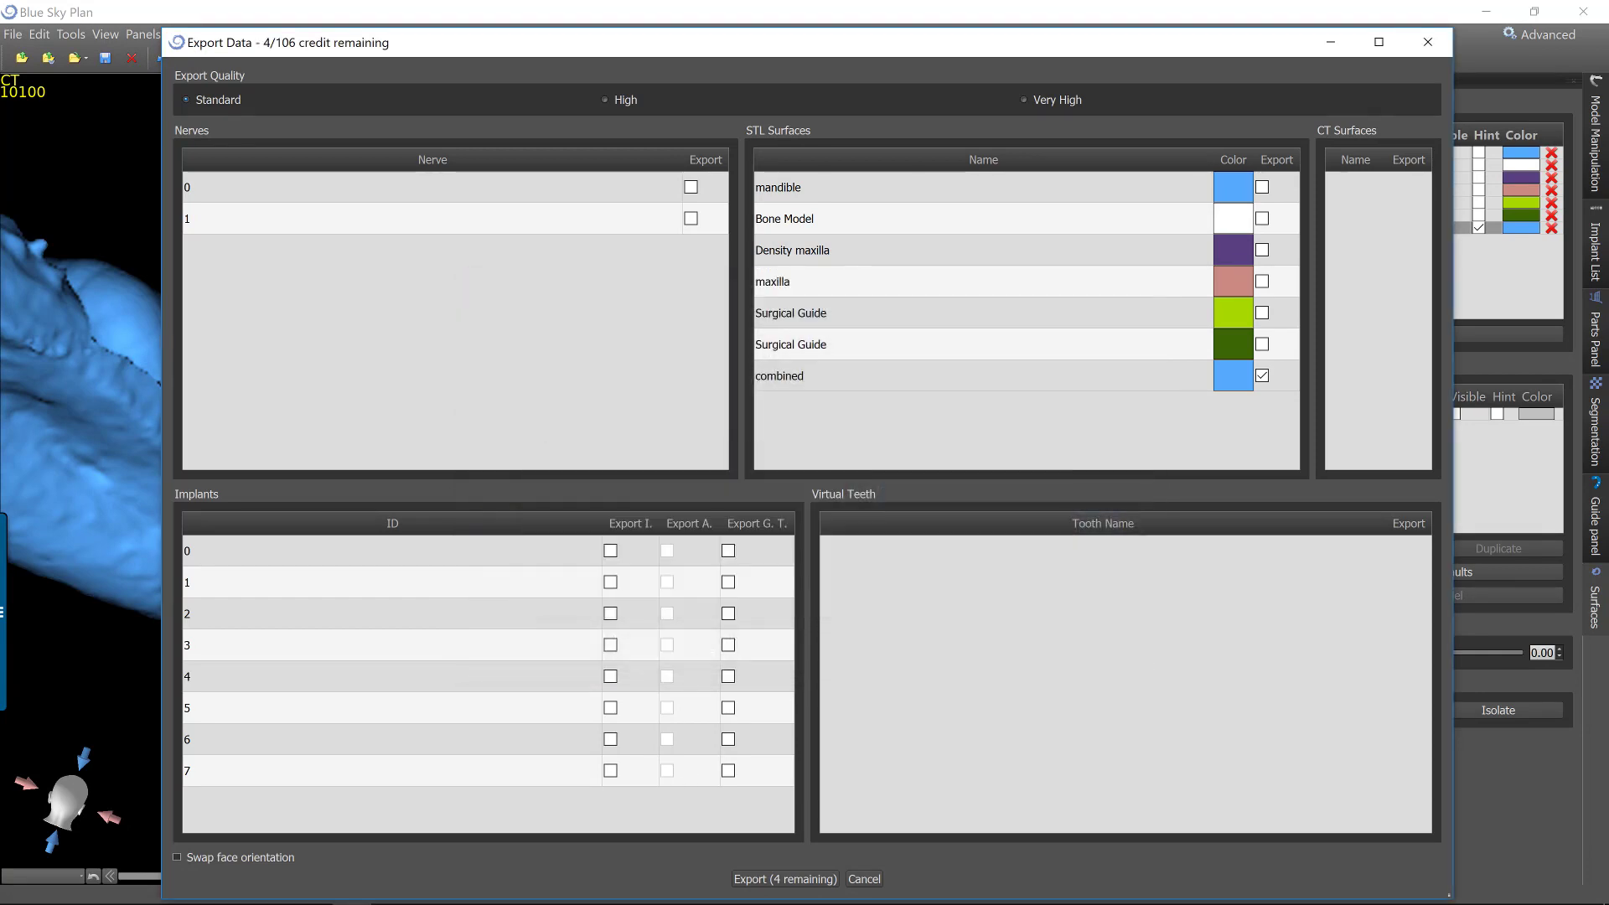
Open the exported combined file from its case folder in Meshmixer, dismiss the update notice and maximize the window.
{"action": "mouse_move", "coordinate": [467, 899]}
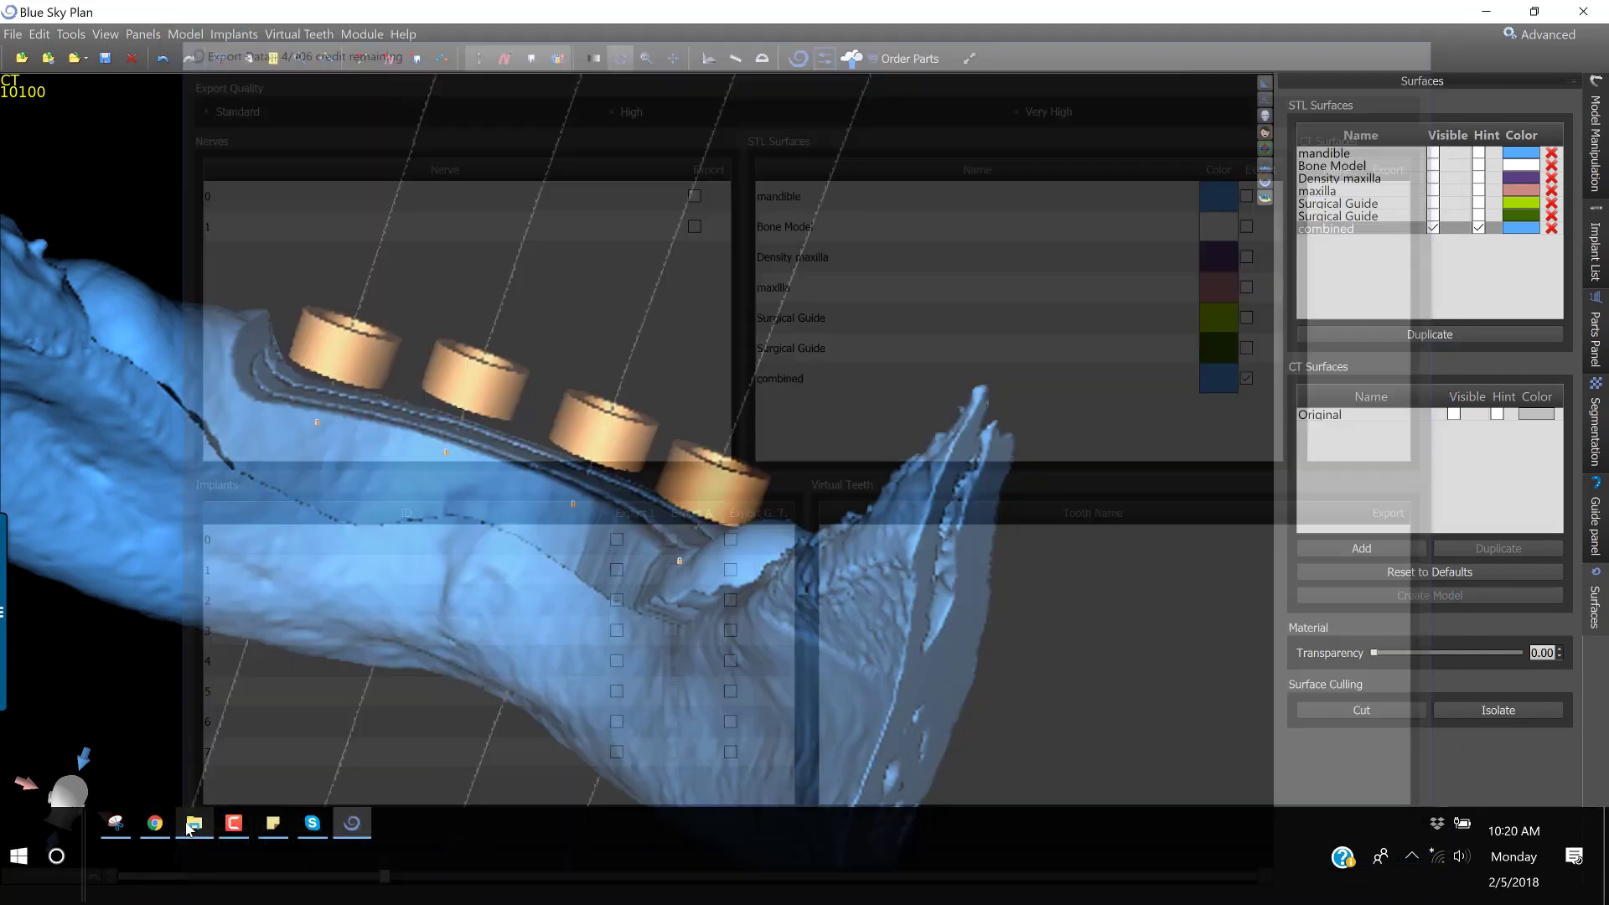
{"action": "left_click", "coordinate": [194, 823]}
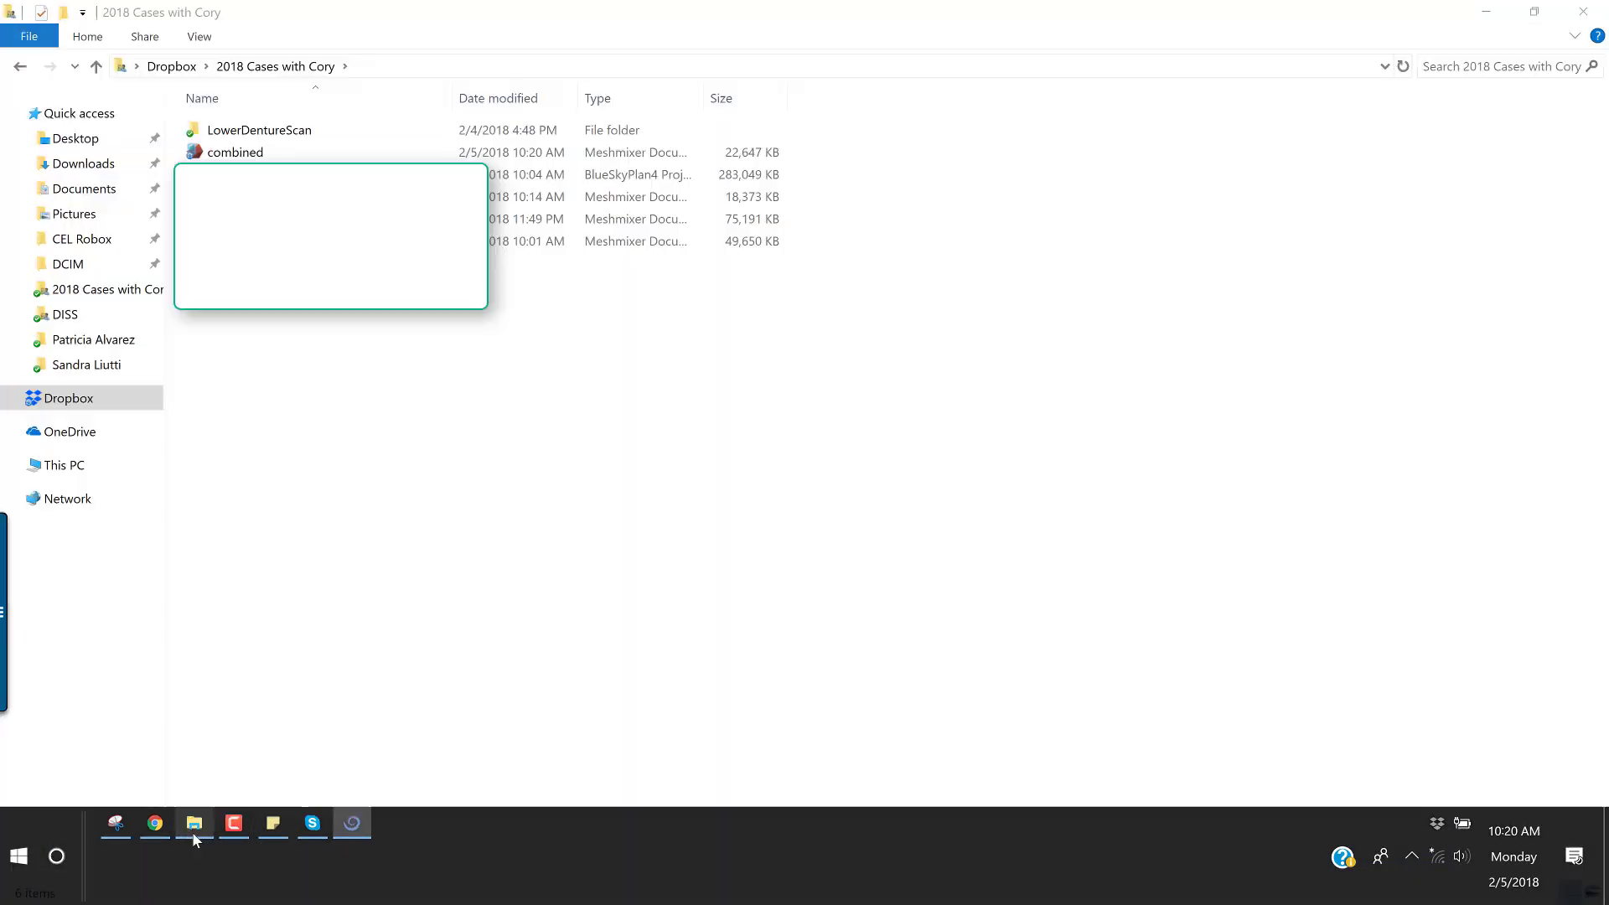
{"action": "left_click", "coordinate": [227, 151]}
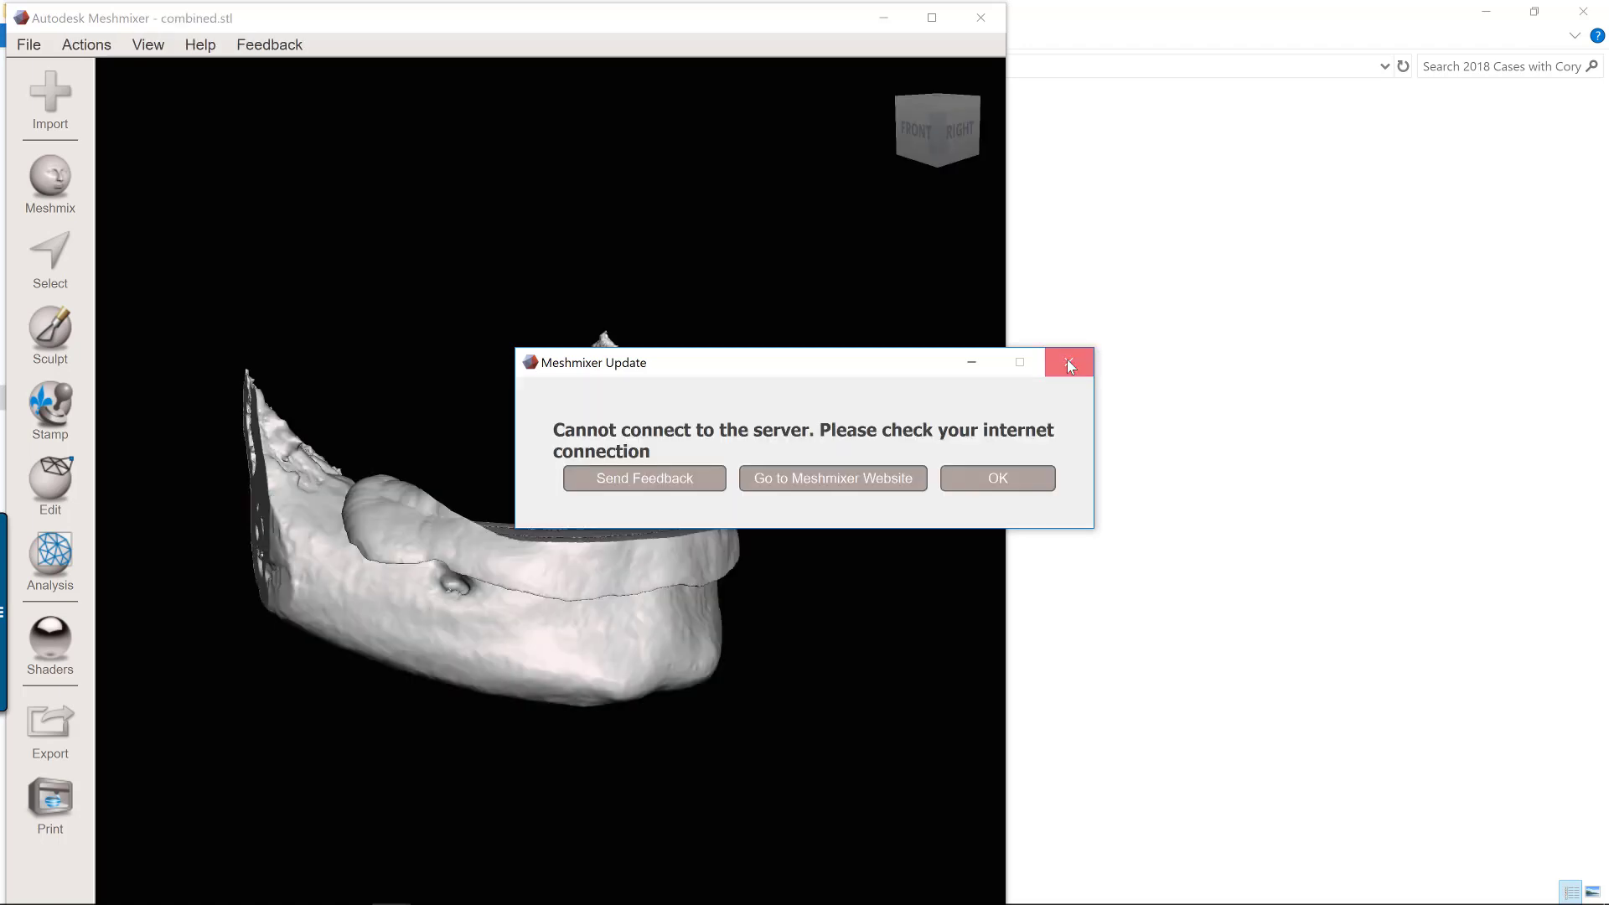
{"action": "left_click", "coordinate": [1068, 363]}
{"action": "left_click", "coordinate": [927, 22]}
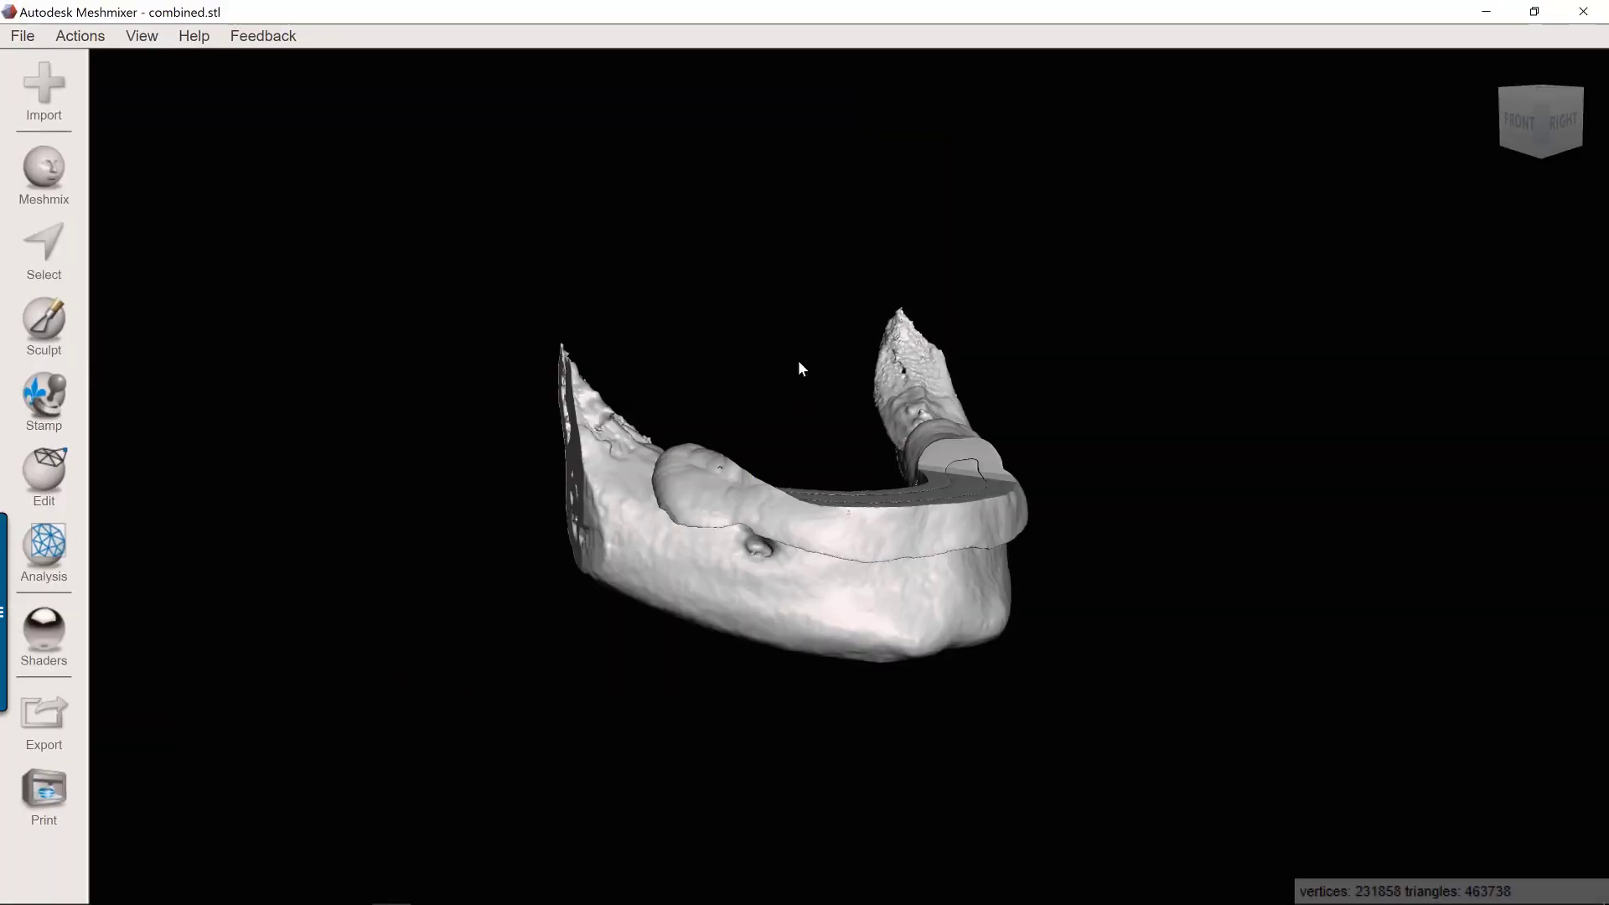
Run the Inspector with Flat Fill, auto-repair all mesh defects on the combined model and examine the trimmed guide area.
{"action": "right_click_drag", "start_coordinate": [798, 359], "coordinate": [624, 637]}
{"action": "scroll", "coordinate": [737, 559], "scroll_direction": "up", "scroll_amount": 5}
{"action": "scroll", "coordinate": [675, 621], "scroll_direction": "down", "scroll_amount": 4}
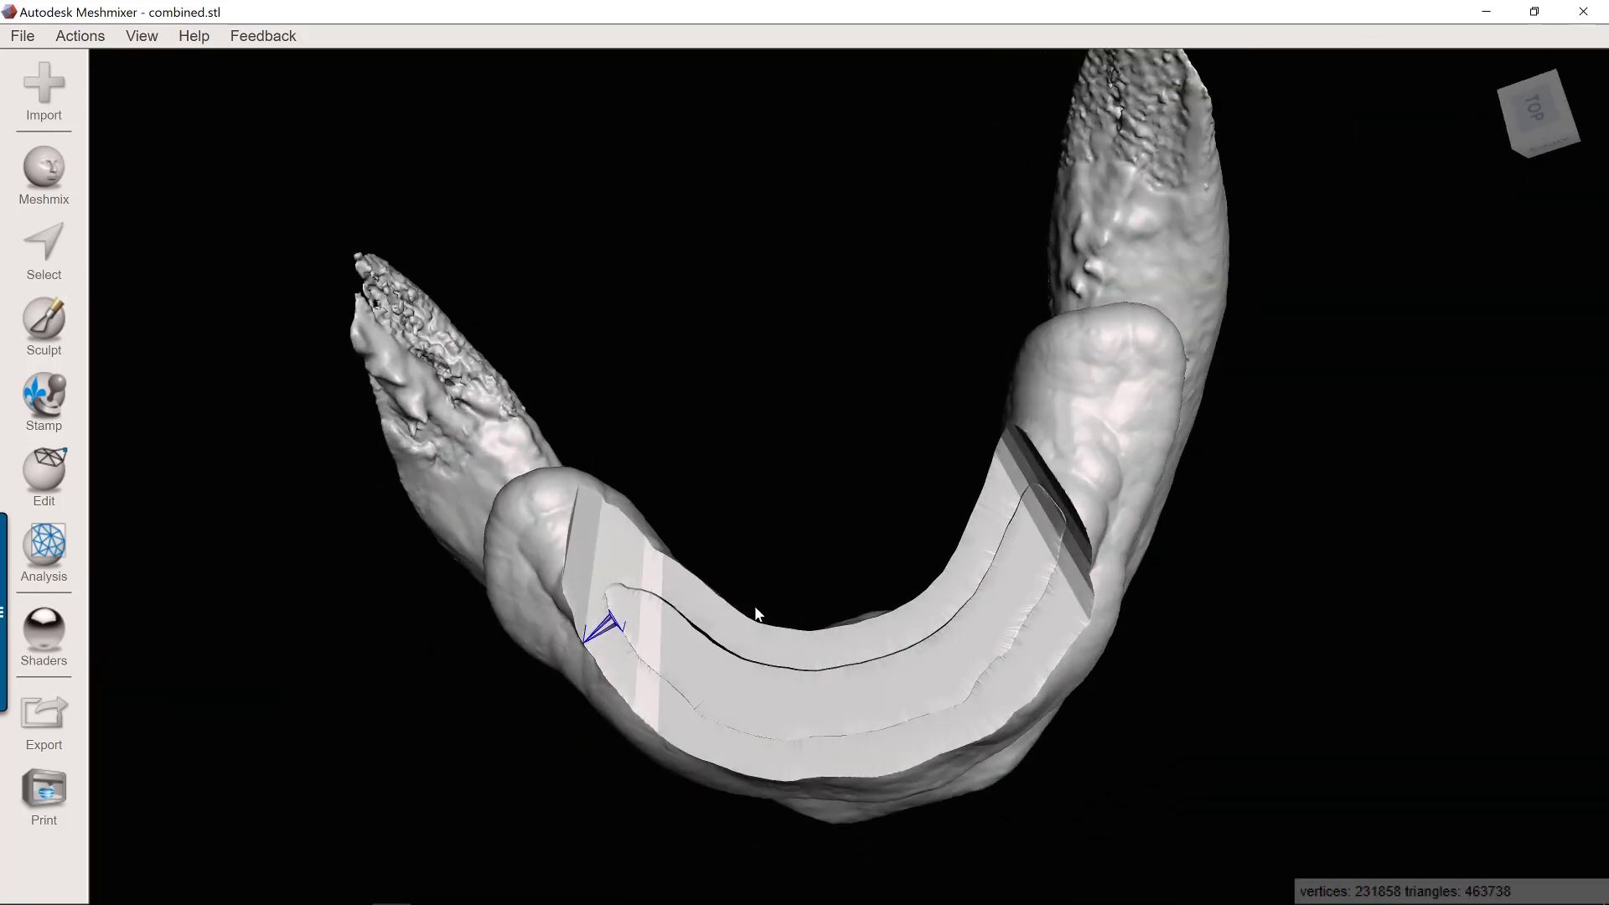
{"action": "left_click", "coordinate": [43, 549]}
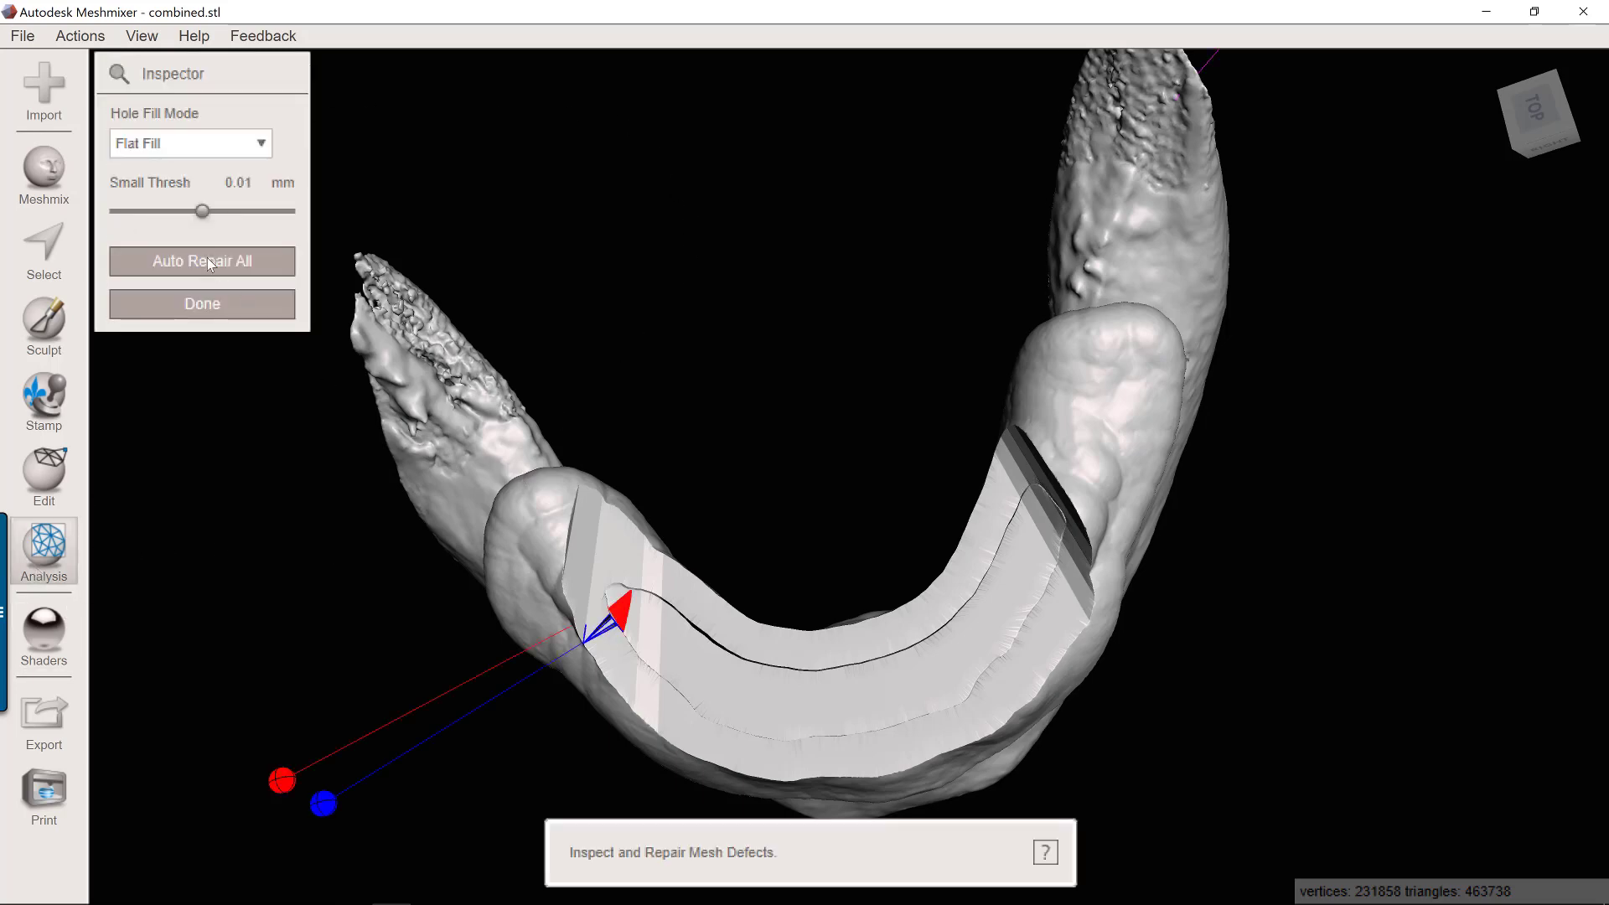
{"action": "left_click", "coordinate": [208, 262]}
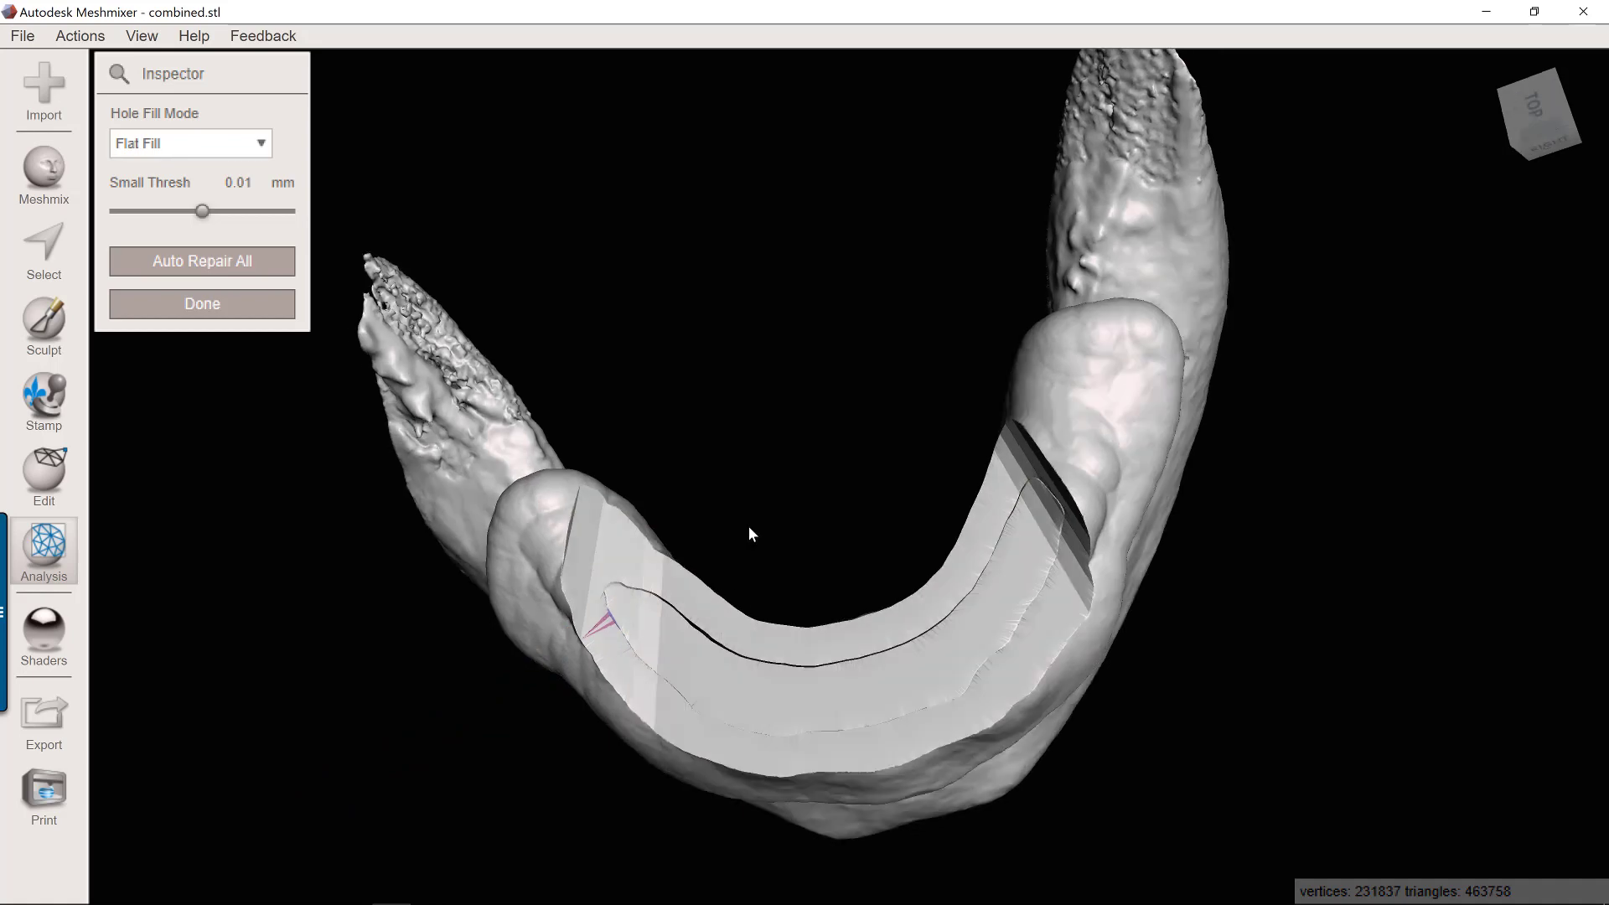
{"action": "right_click_drag", "start_coordinate": [750, 533], "coordinate": [574, 303]}
{"action": "scroll", "coordinate": [873, 383], "scroll_direction": "up", "scroll_amount": 3}
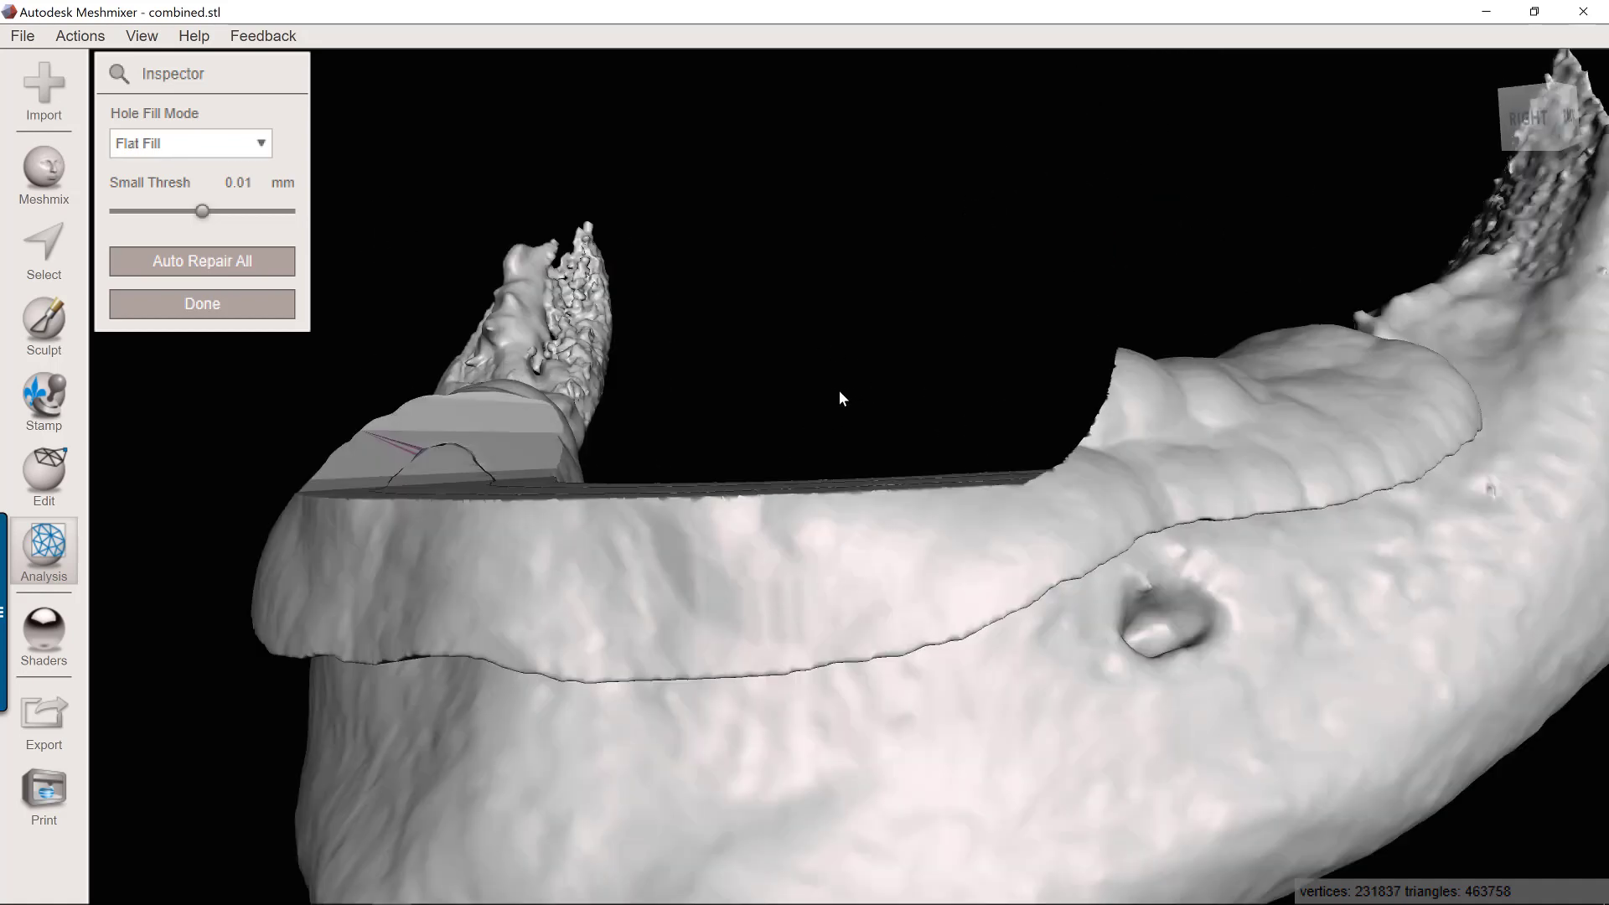
Close the Inspector and set up the RobustSmooth sculpting brush with a size of 32.
{"action": "middle_click_drag", "start_coordinate": [839, 391], "coordinate": [766, 402]}
{"action": "right_click_drag", "start_coordinate": [839, 419], "coordinate": [997, 480]}
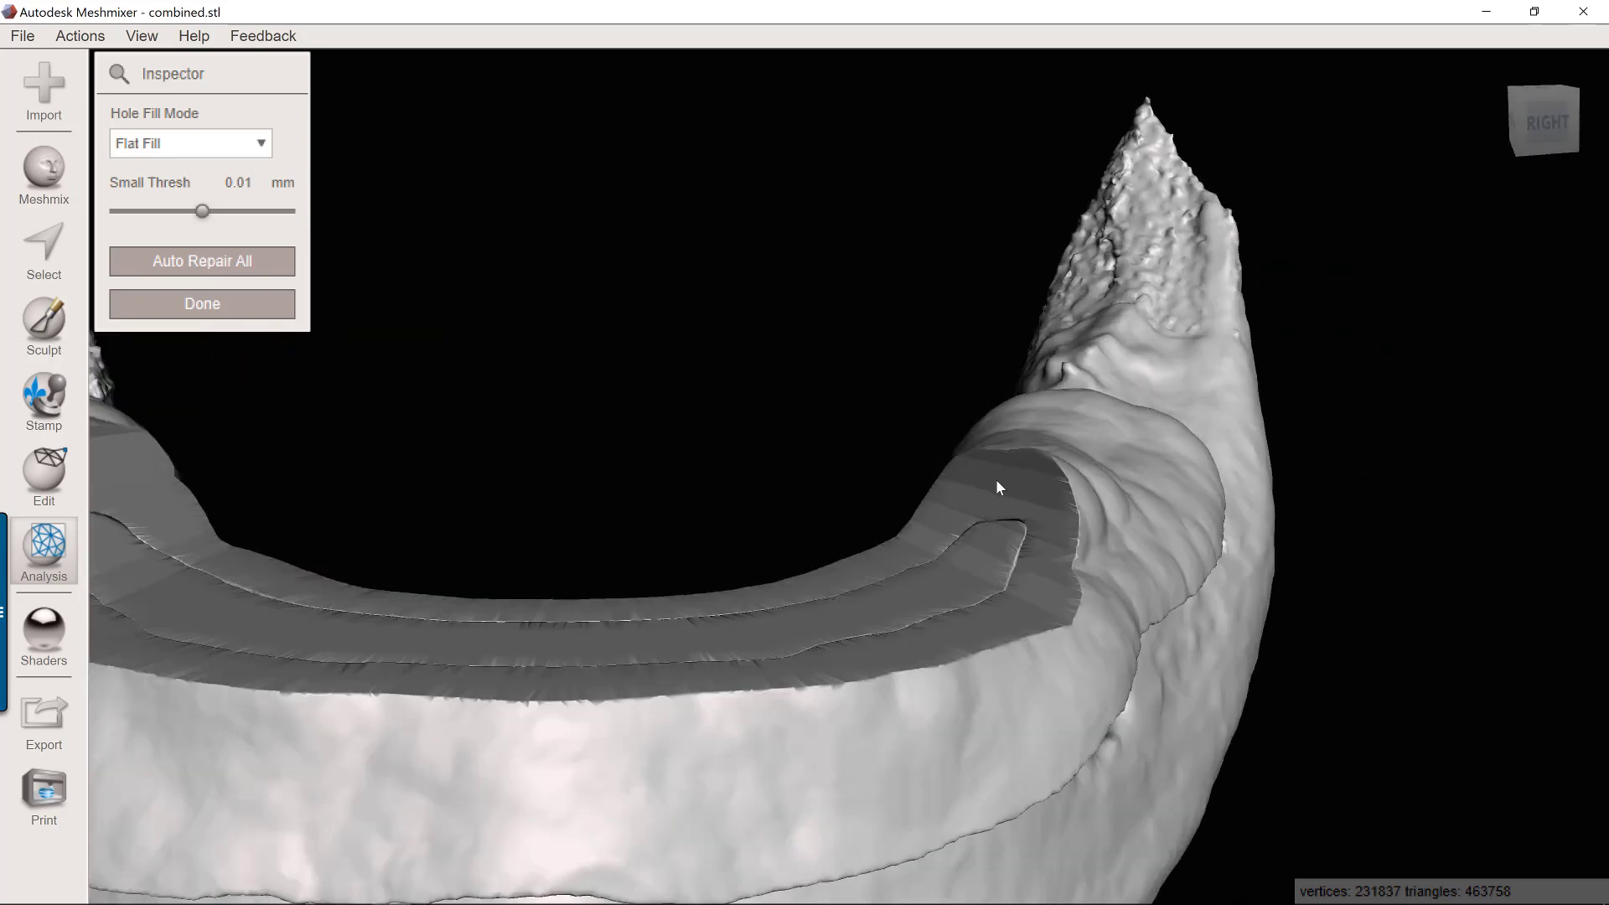
{"action": "left_click", "coordinate": [209, 304]}
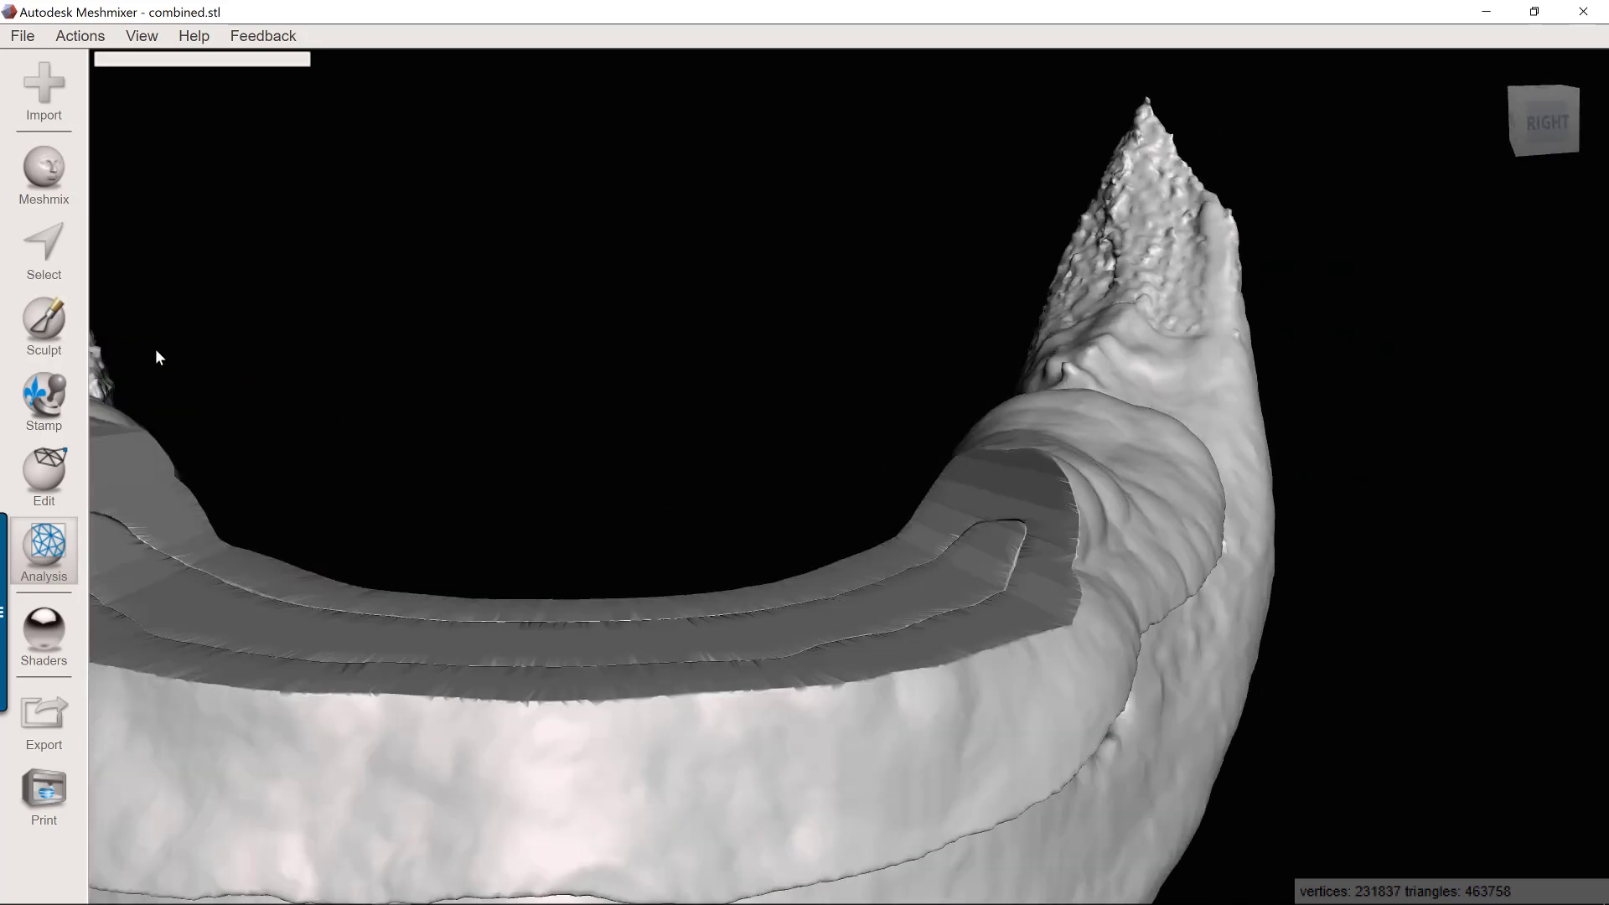
{"action": "left_click", "coordinate": [59, 339]}
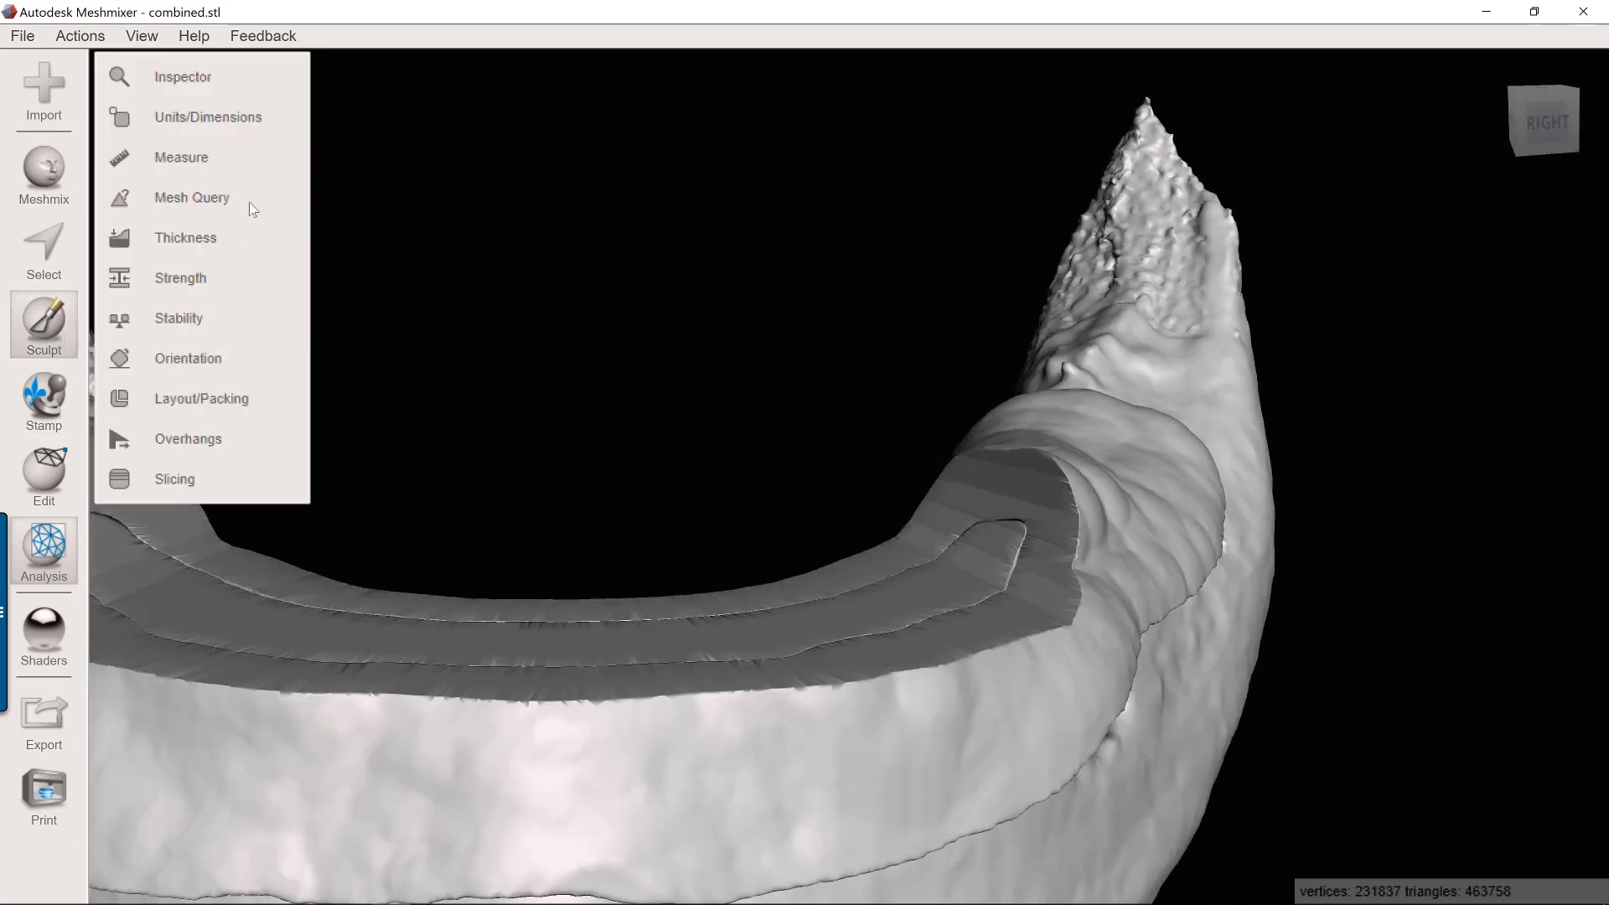
{"action": "mouse_move", "coordinate": [272, 136]}
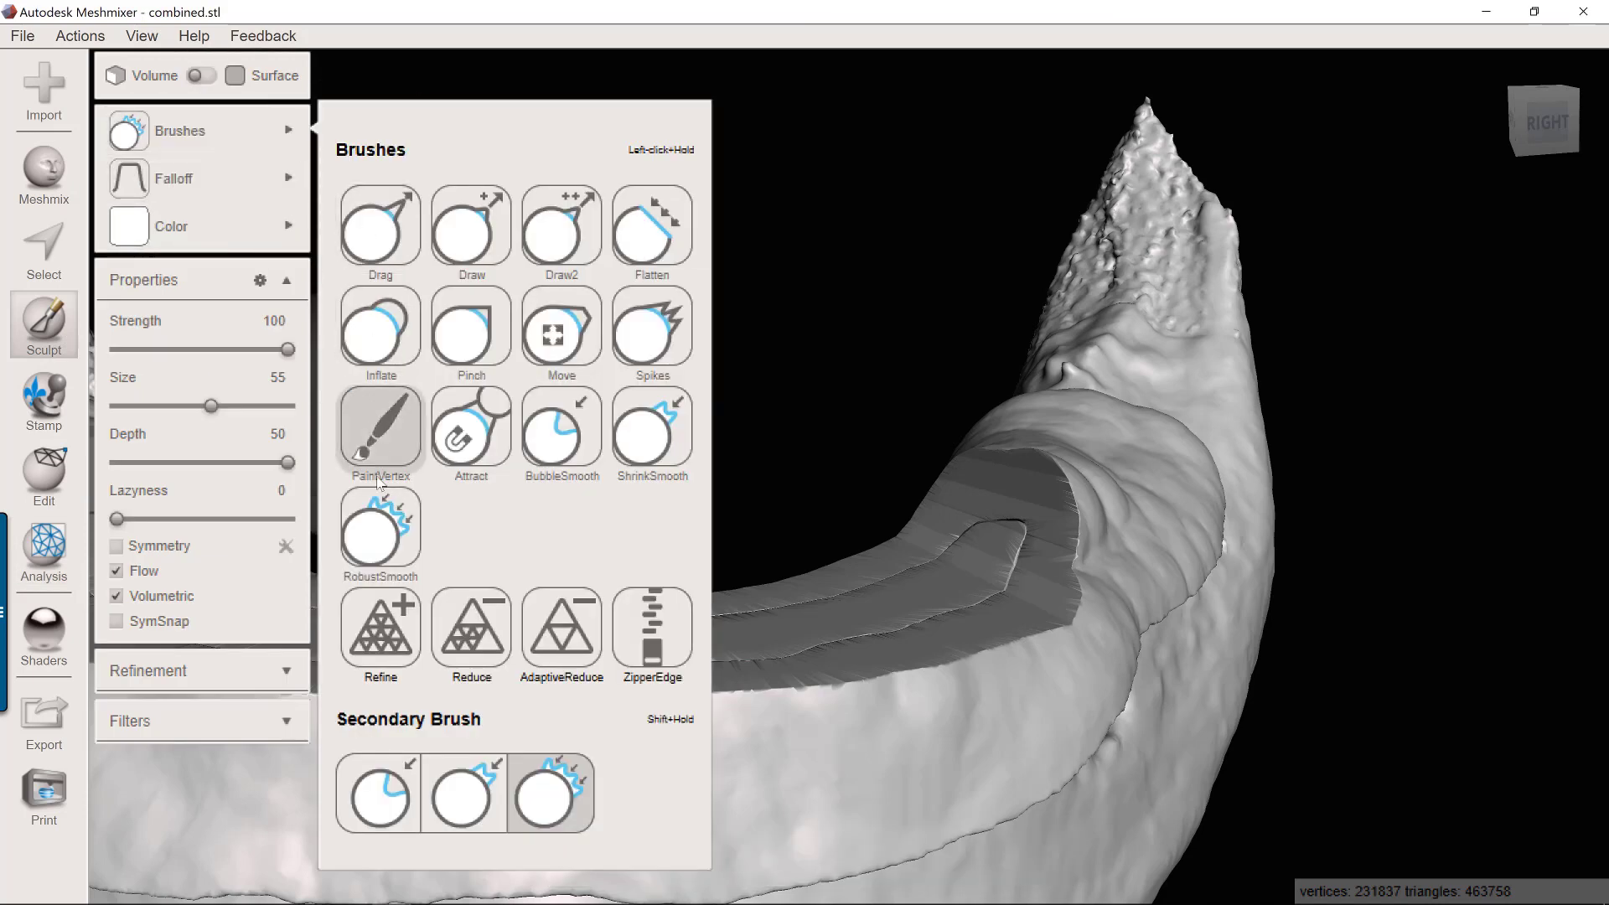
{"action": "left_click", "coordinate": [386, 501]}
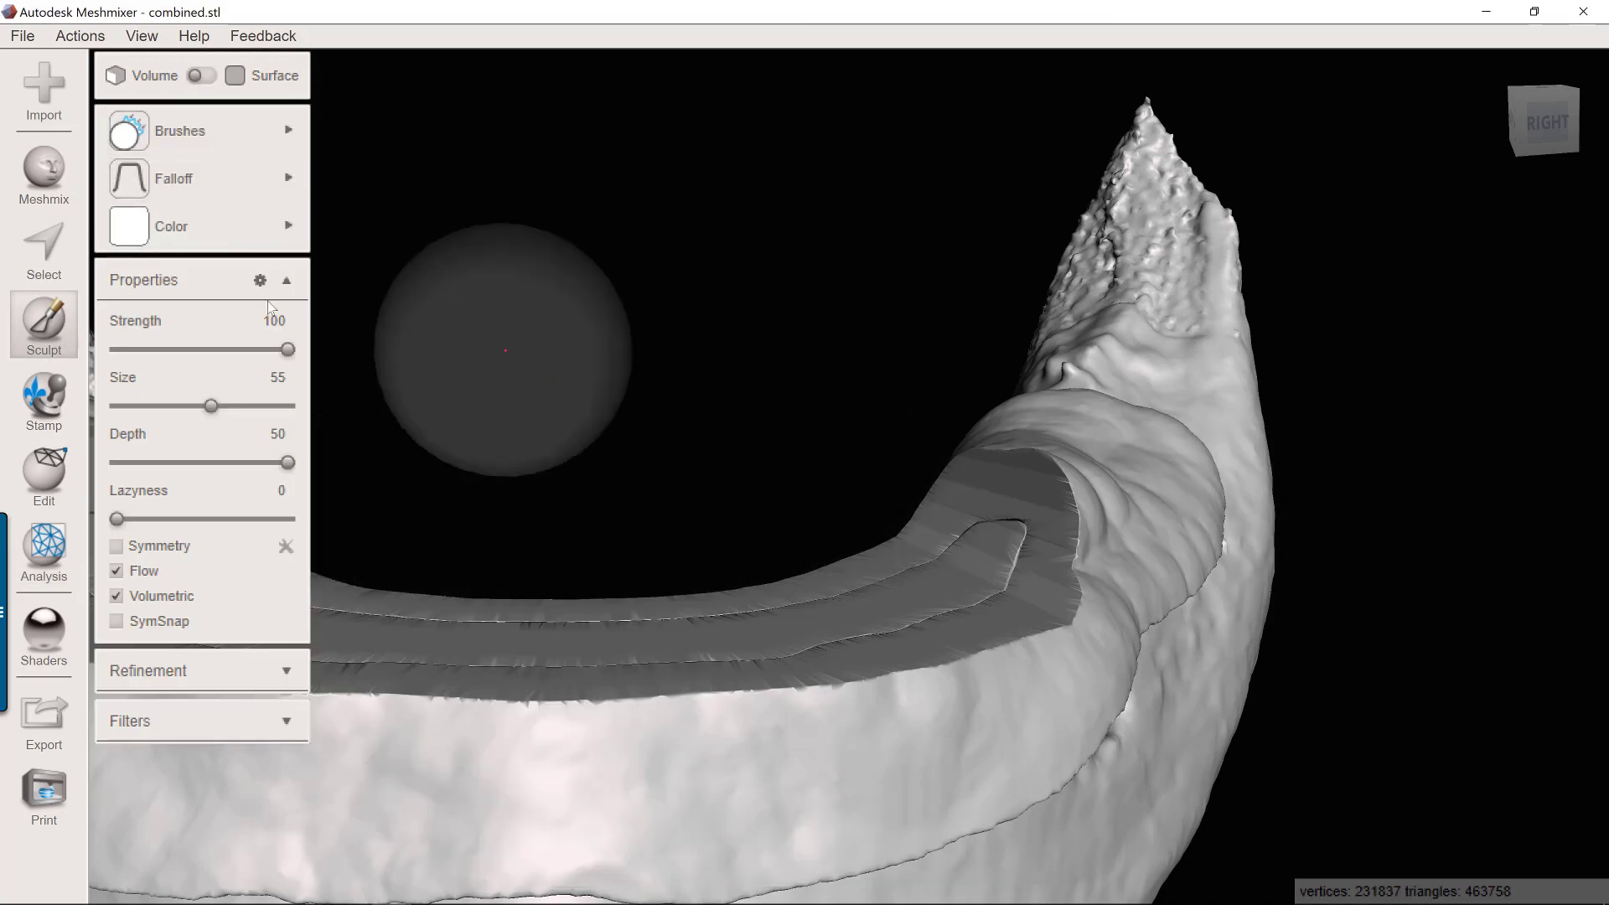
{"action": "left_click", "coordinate": [170, 406]}
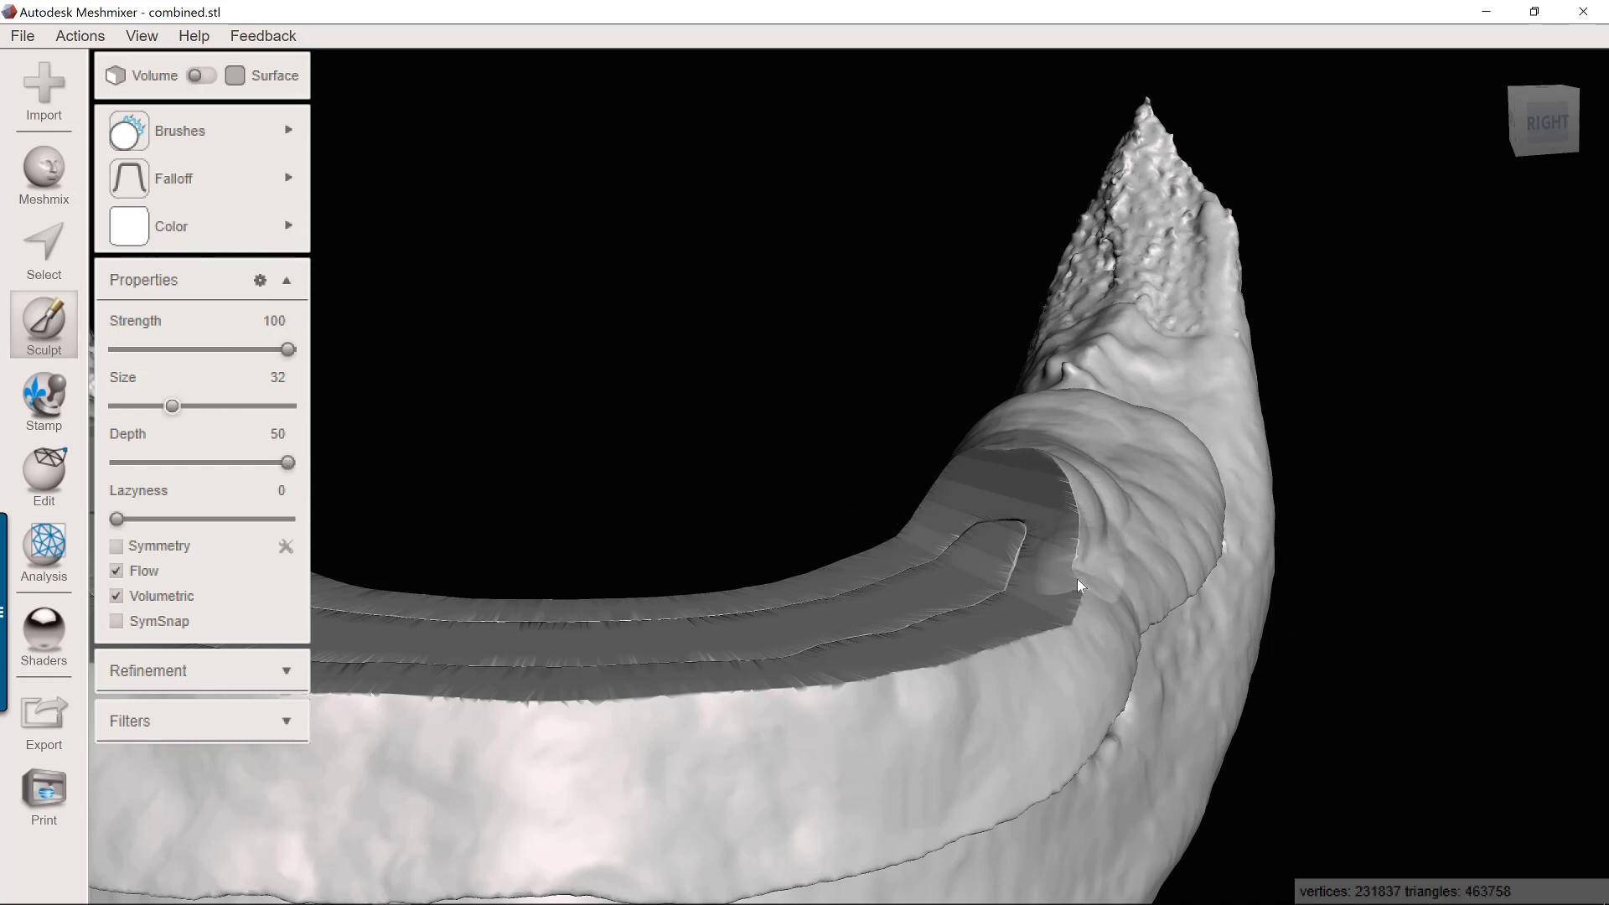
Smooth the sharp cut edges at the posterior end of the trimmed guide area with several brush strokes.
{"action": "mouse_move", "coordinate": [1077, 580]}
{"action": "left_mouse_down"}
{"action": "mouse_move", "coordinate": [1081, 499]}
{"action": "mouse_move", "coordinate": [1019, 448]}
{"action": "mouse_move", "coordinate": [1064, 461]}
{"action": "left_mouse_up"}
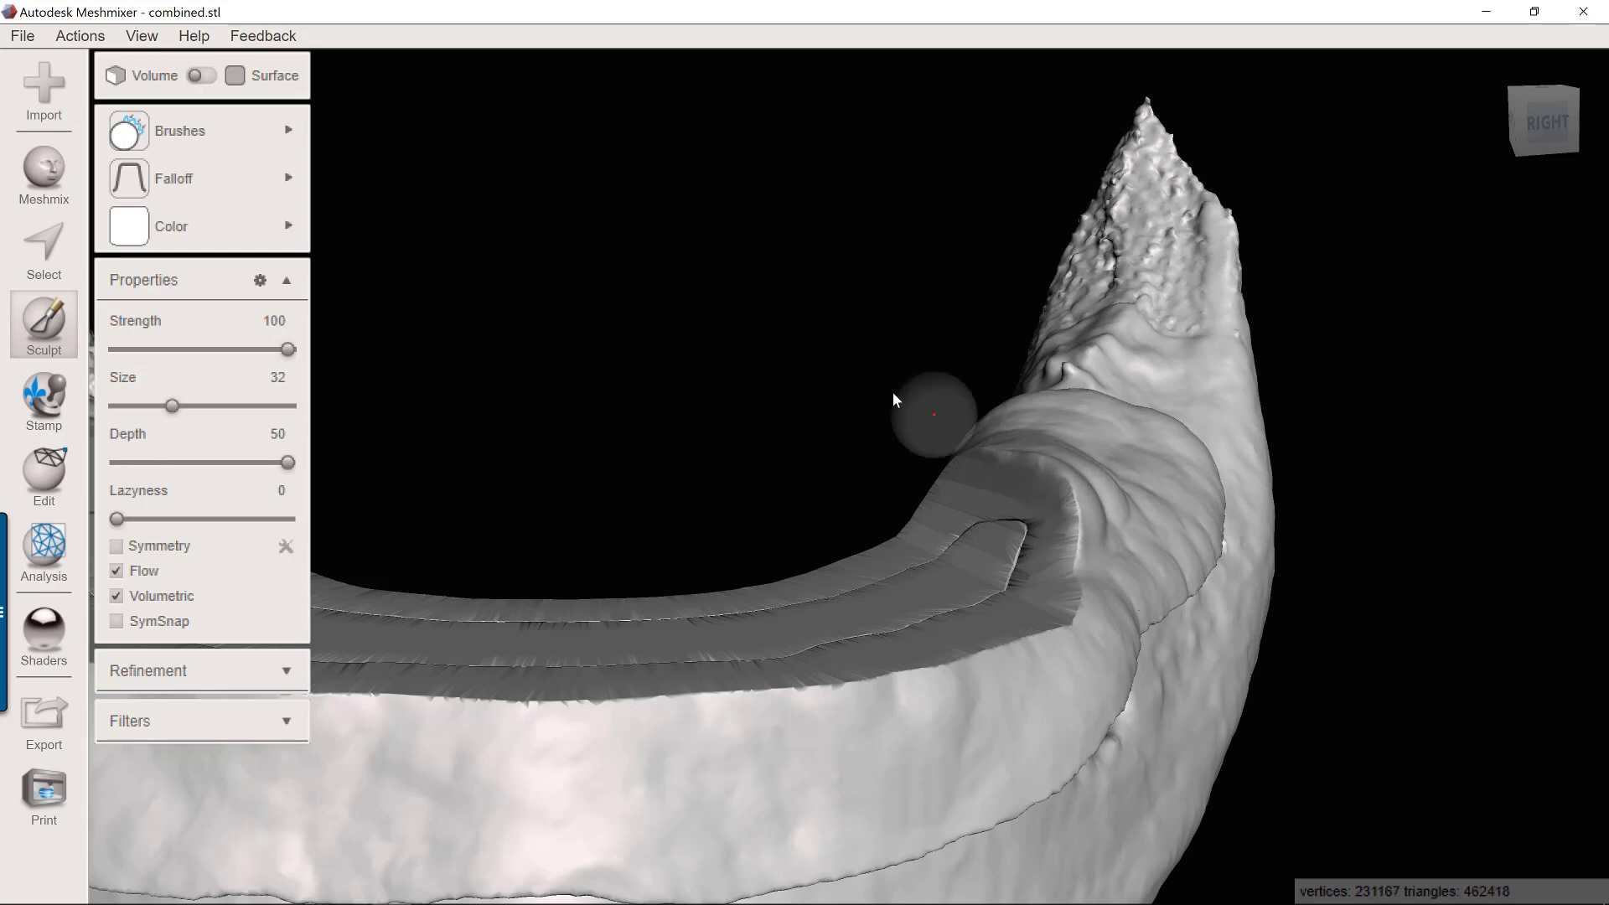
{"action": "right_click_drag", "start_coordinate": [892, 392], "coordinate": [982, 471]}
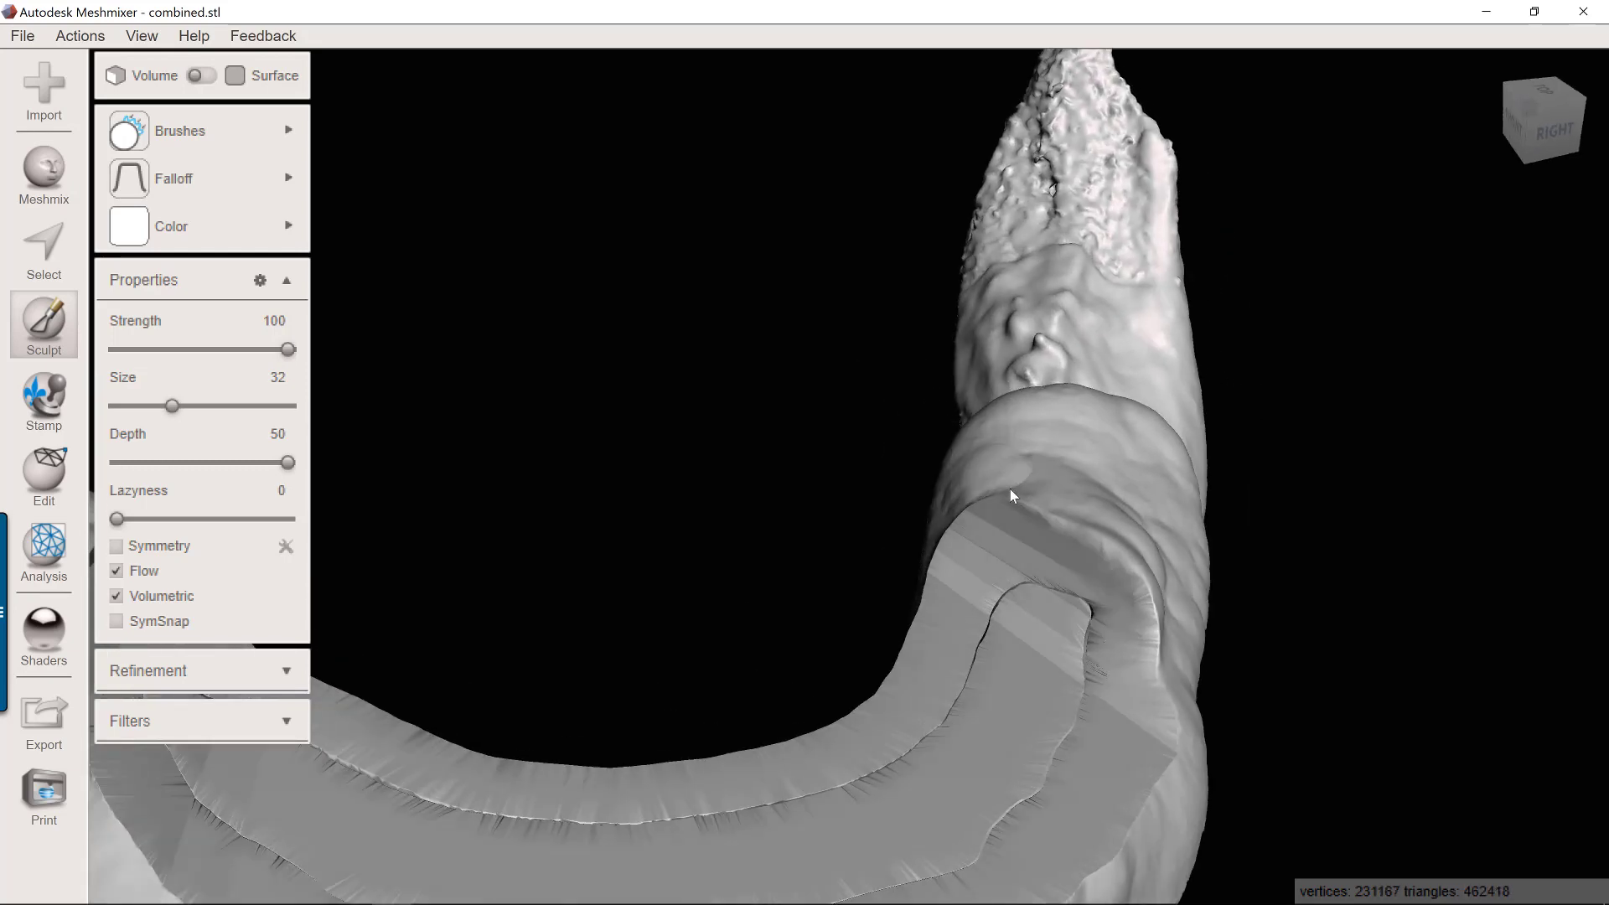
{"action": "left_click_drag", "start_coordinate": [1016, 495], "coordinate": [1018, 504]}
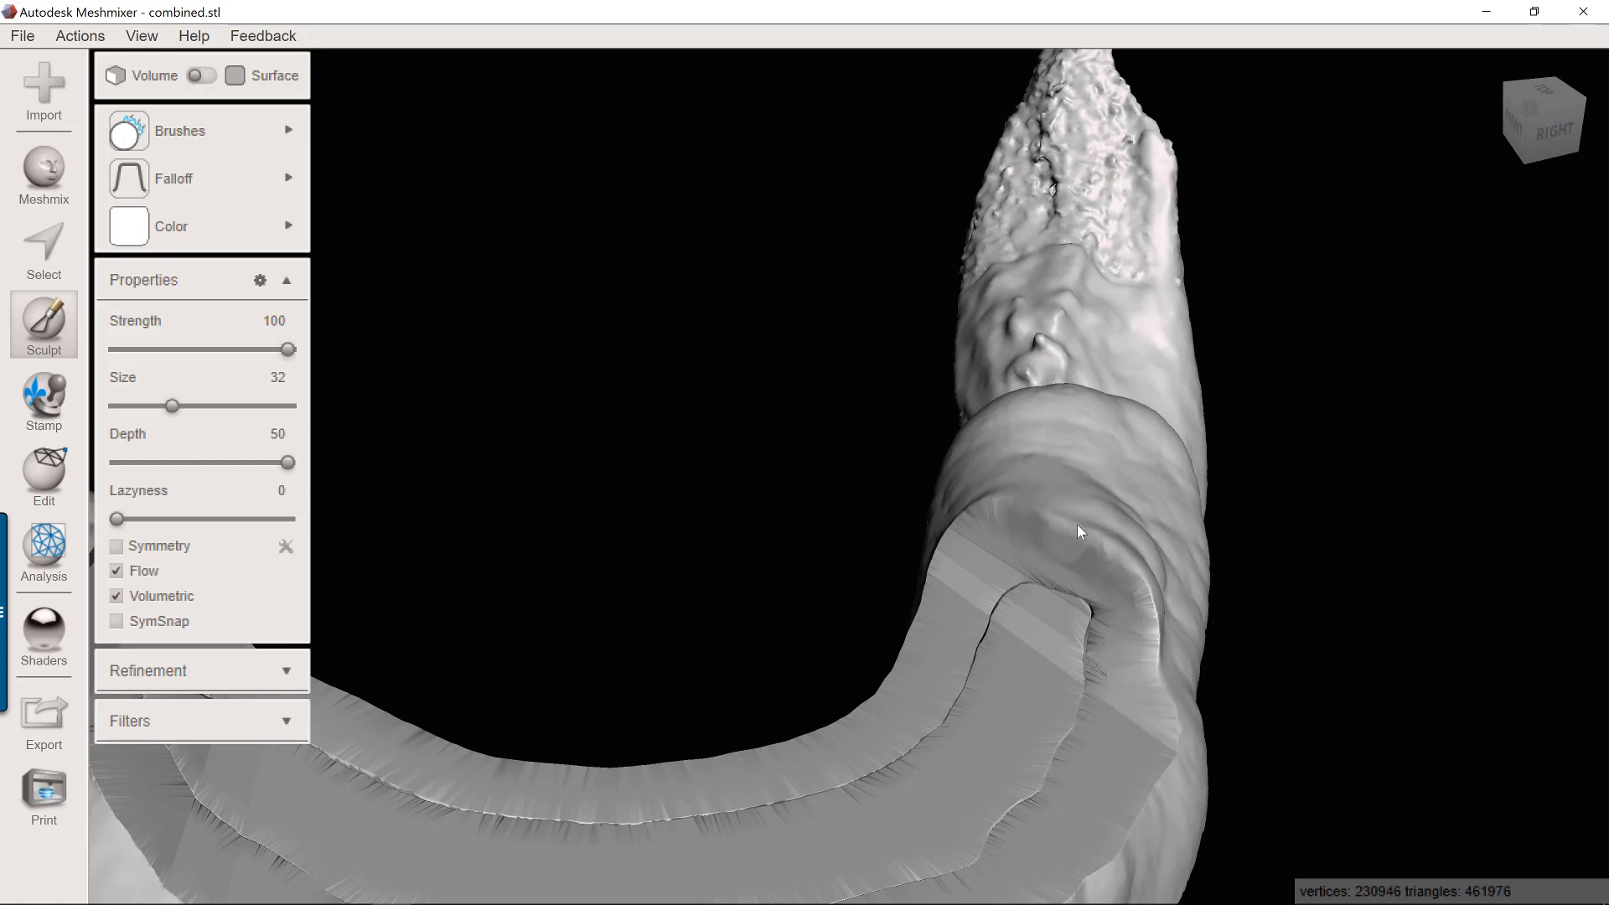
{"action": "left_click_drag", "start_coordinate": [1094, 533], "coordinate": [1092, 529]}
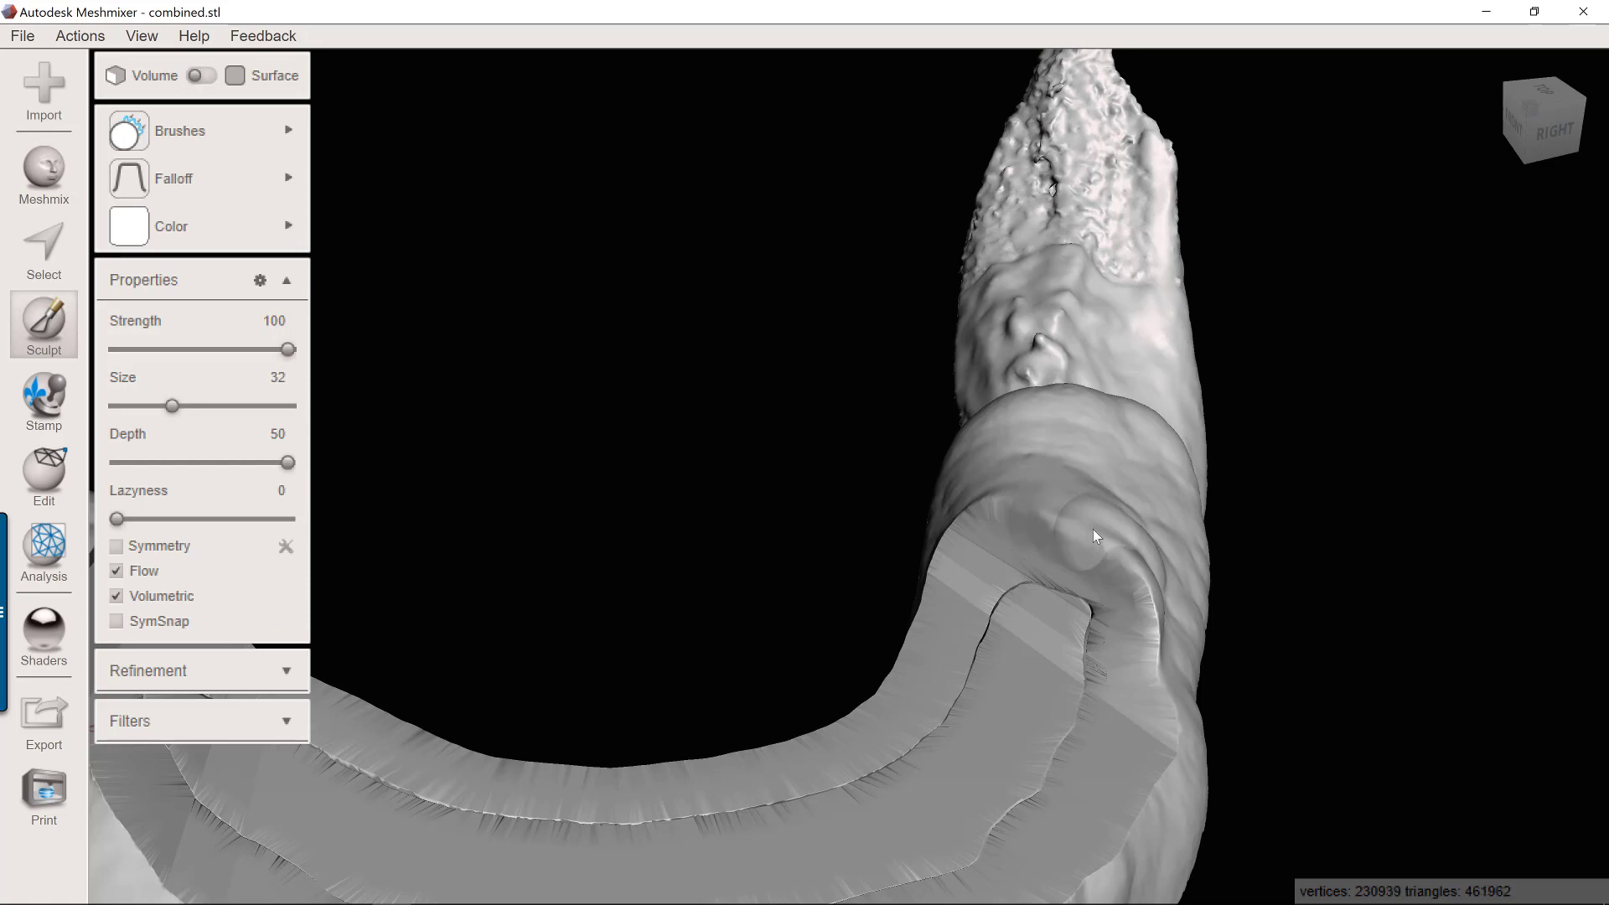
Export the repaired mesh in STL ASCII format as combined, overwriting the existing file.
{"action": "left_click", "coordinate": [229, 143]}
{"action": "left_click", "coordinate": [23, 39]}
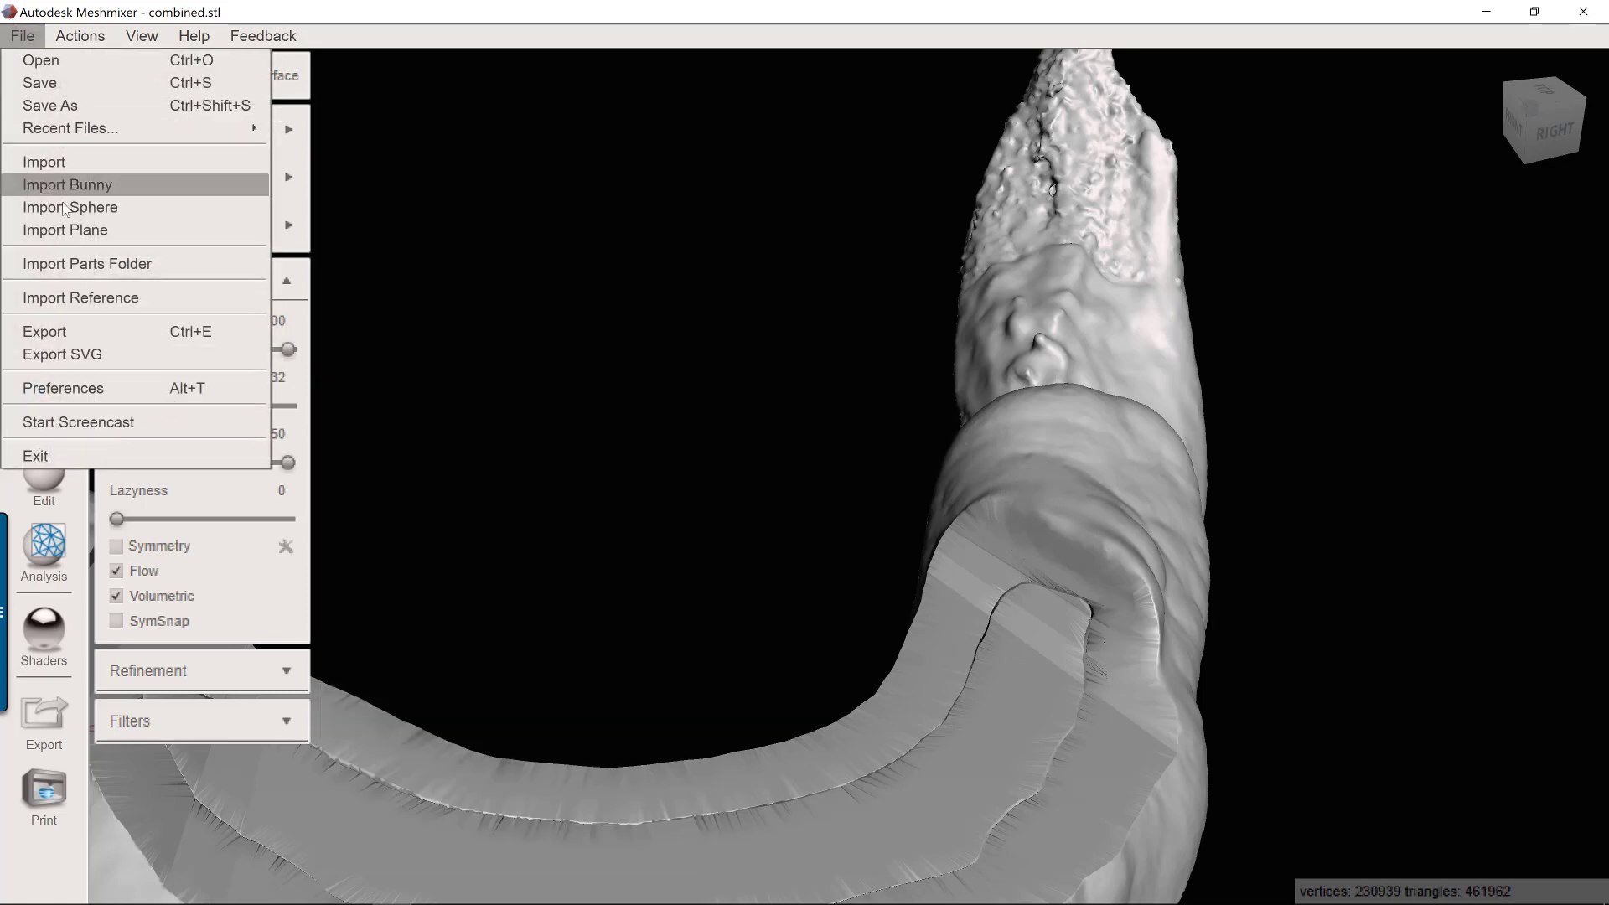
{"action": "left_click", "coordinate": [94, 329]}
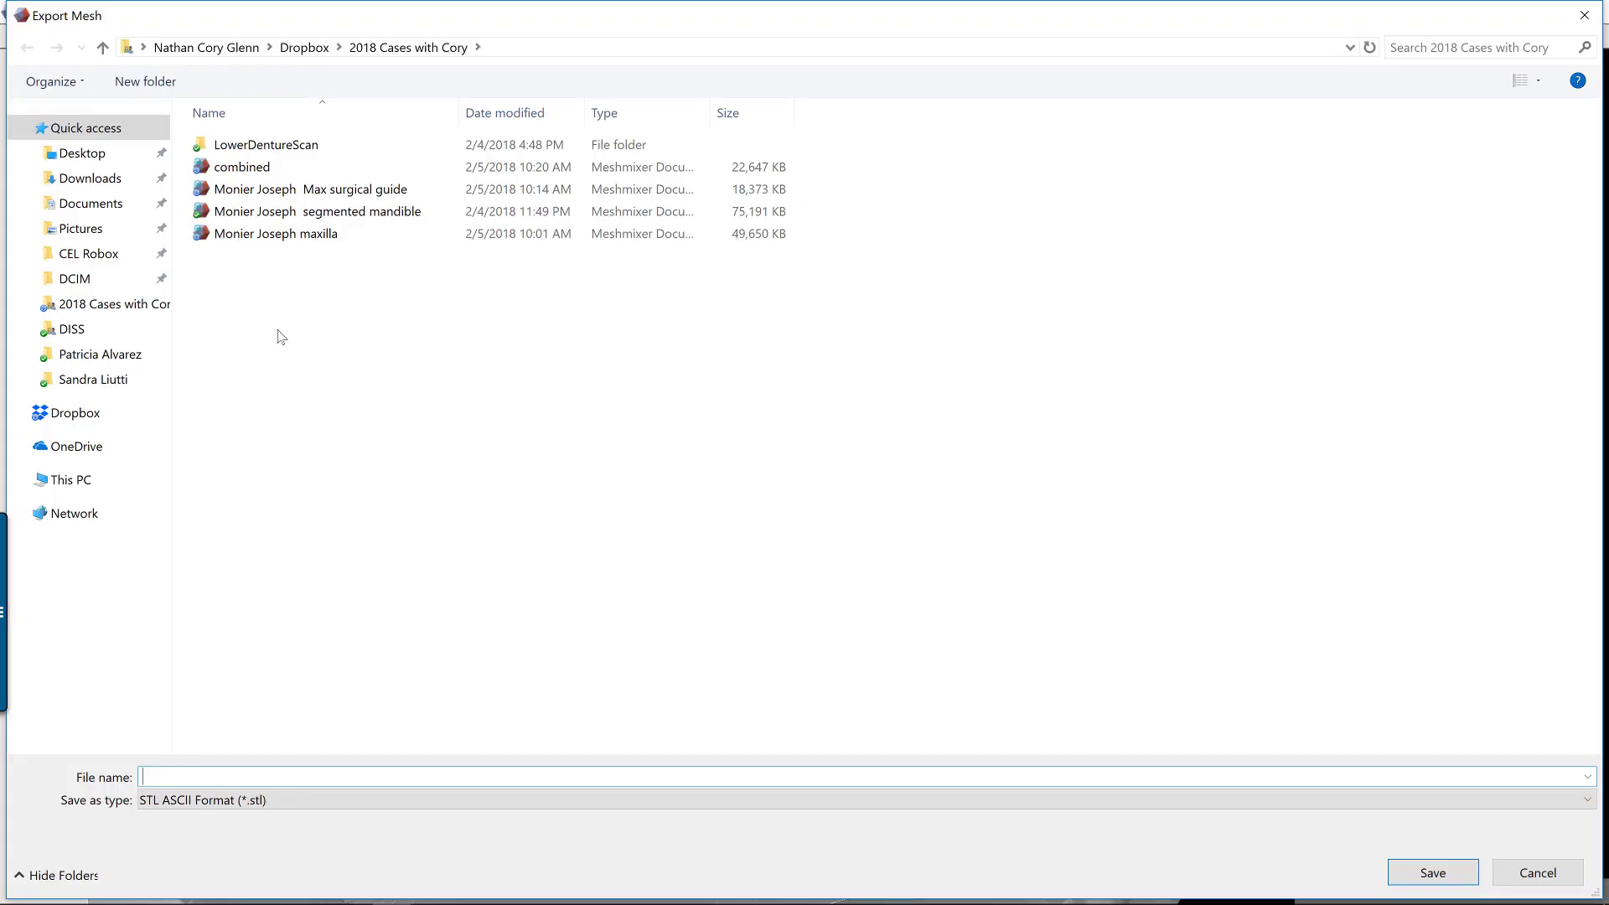
{"action": "left_click", "coordinate": [352, 168]}
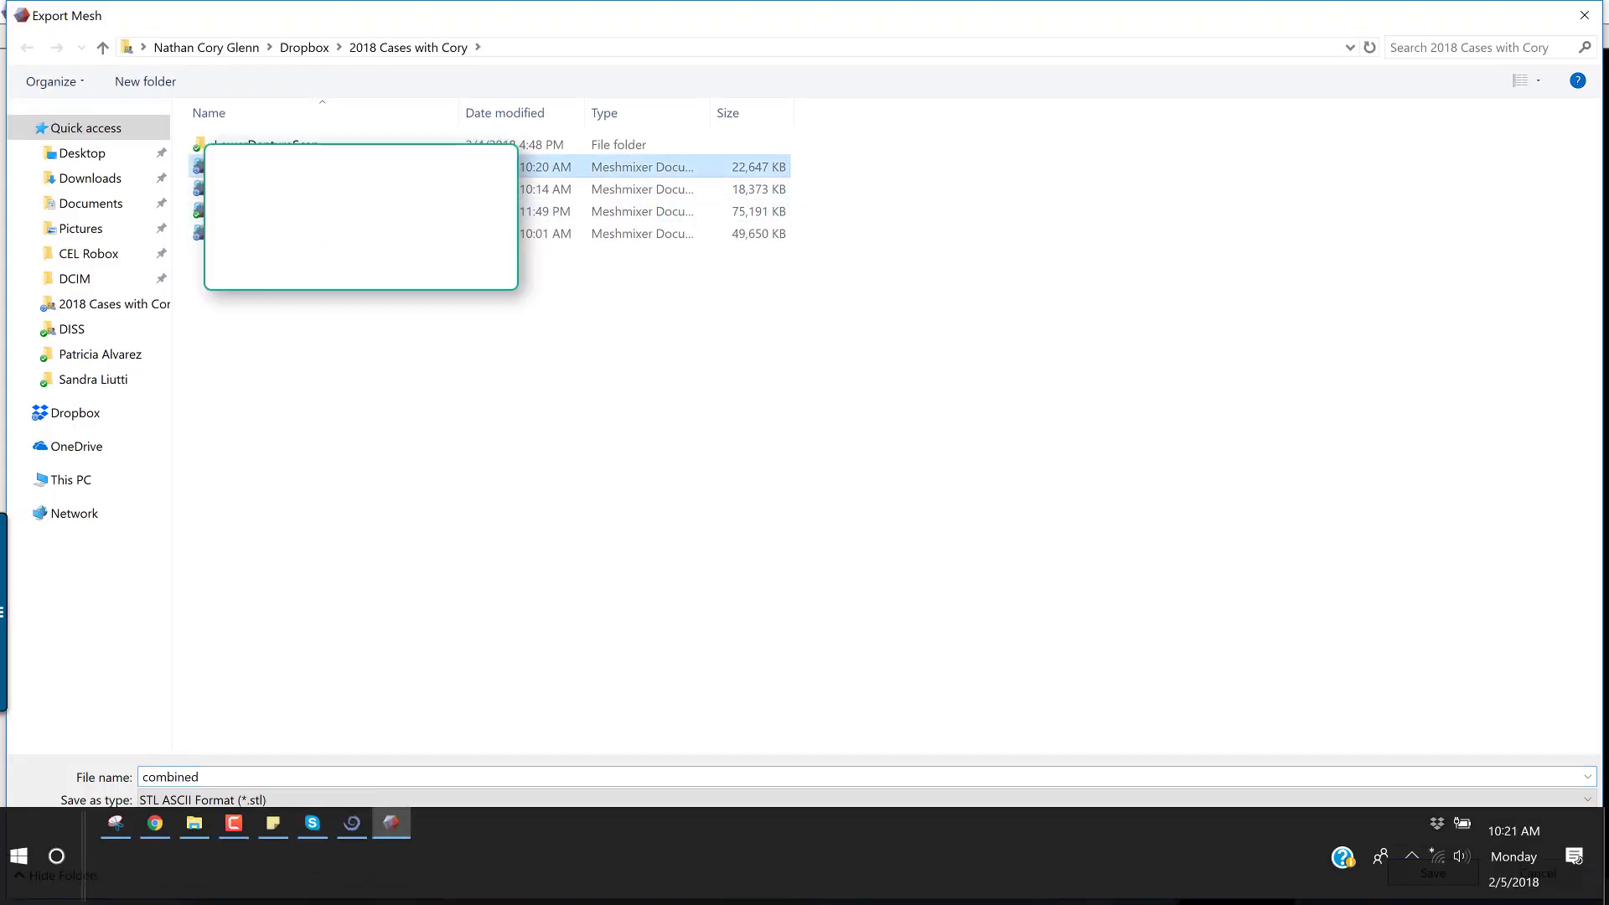
{"action": "left_click", "coordinate": [1432, 873]}
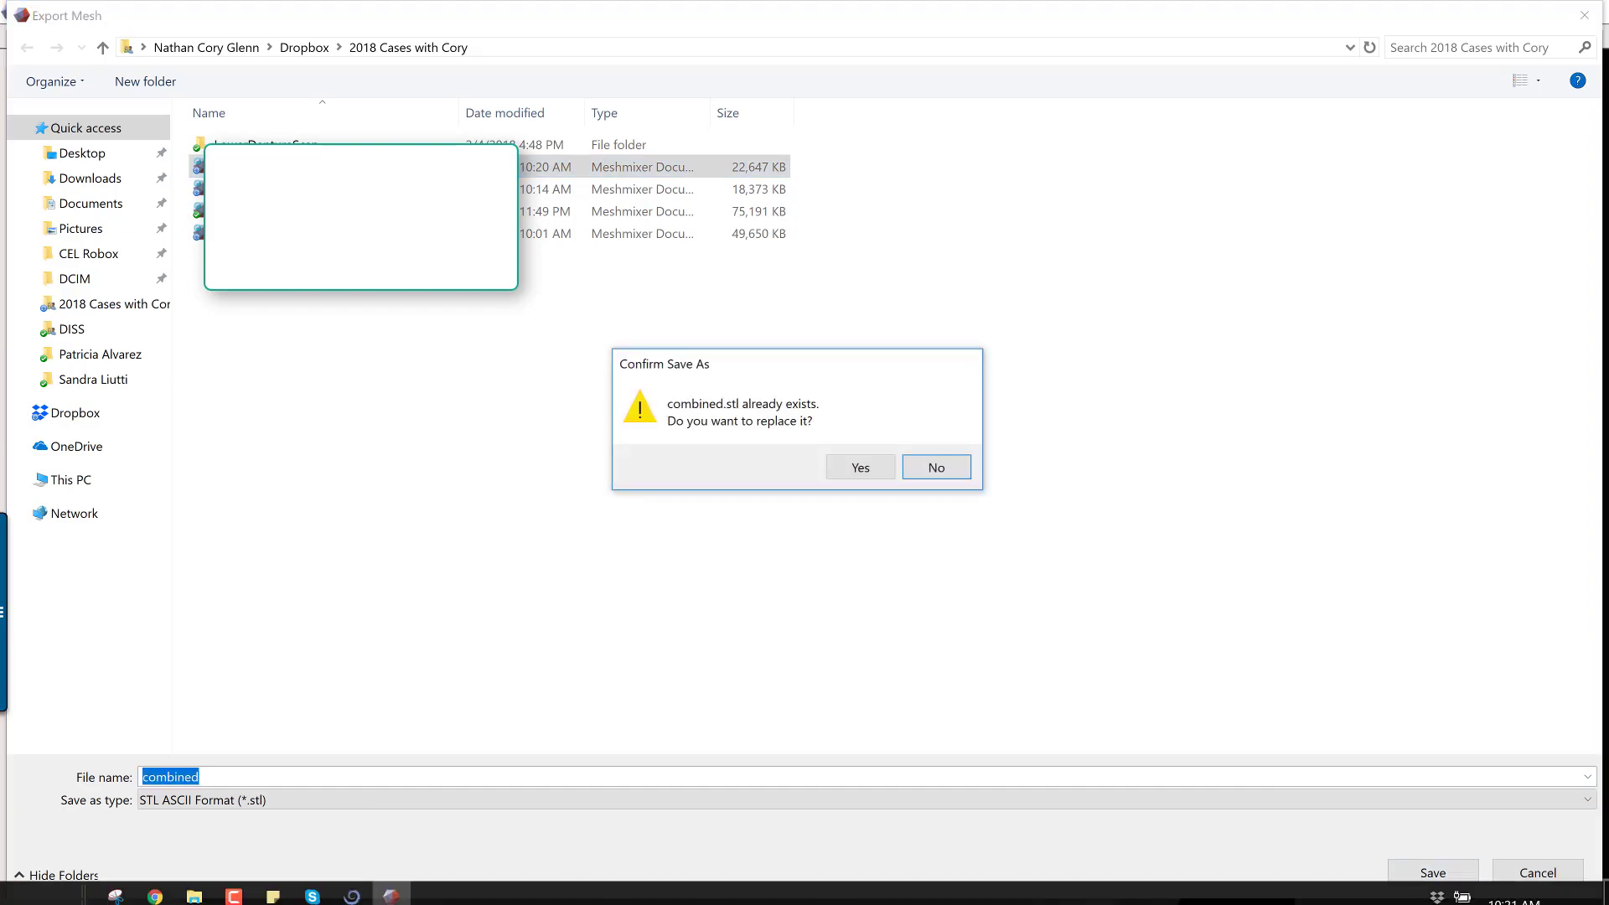
{"action": "left_click", "coordinate": [857, 465]}
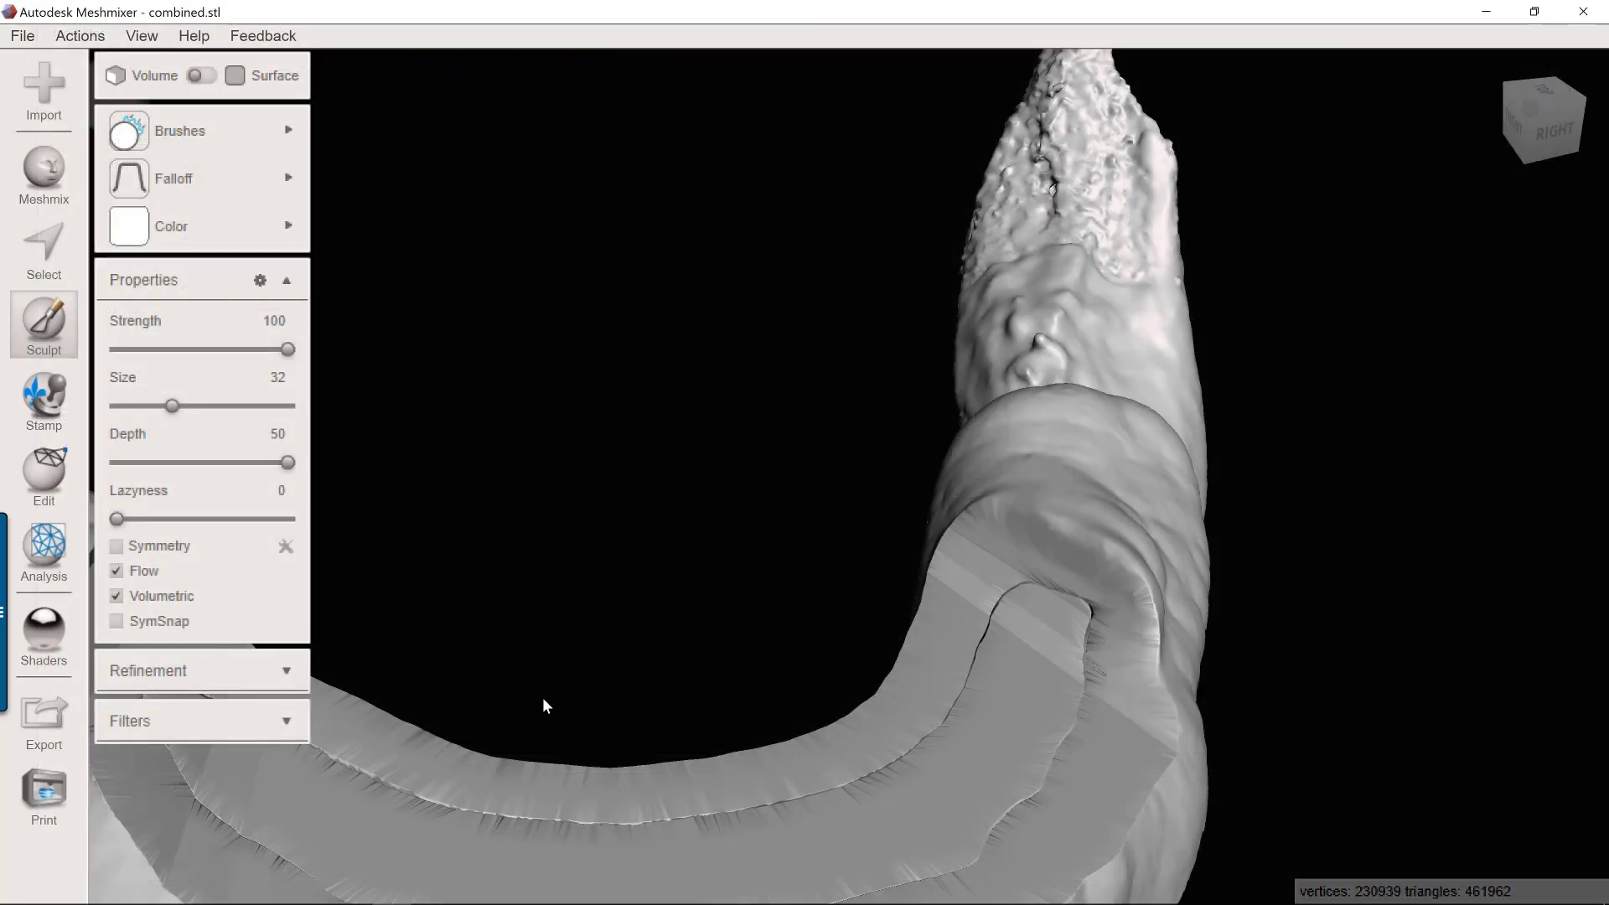
Close Meshmixer, switch to Blue Sky Plan and delete the old combined surface.
{"action": "mouse_move", "coordinate": [570, 850]}
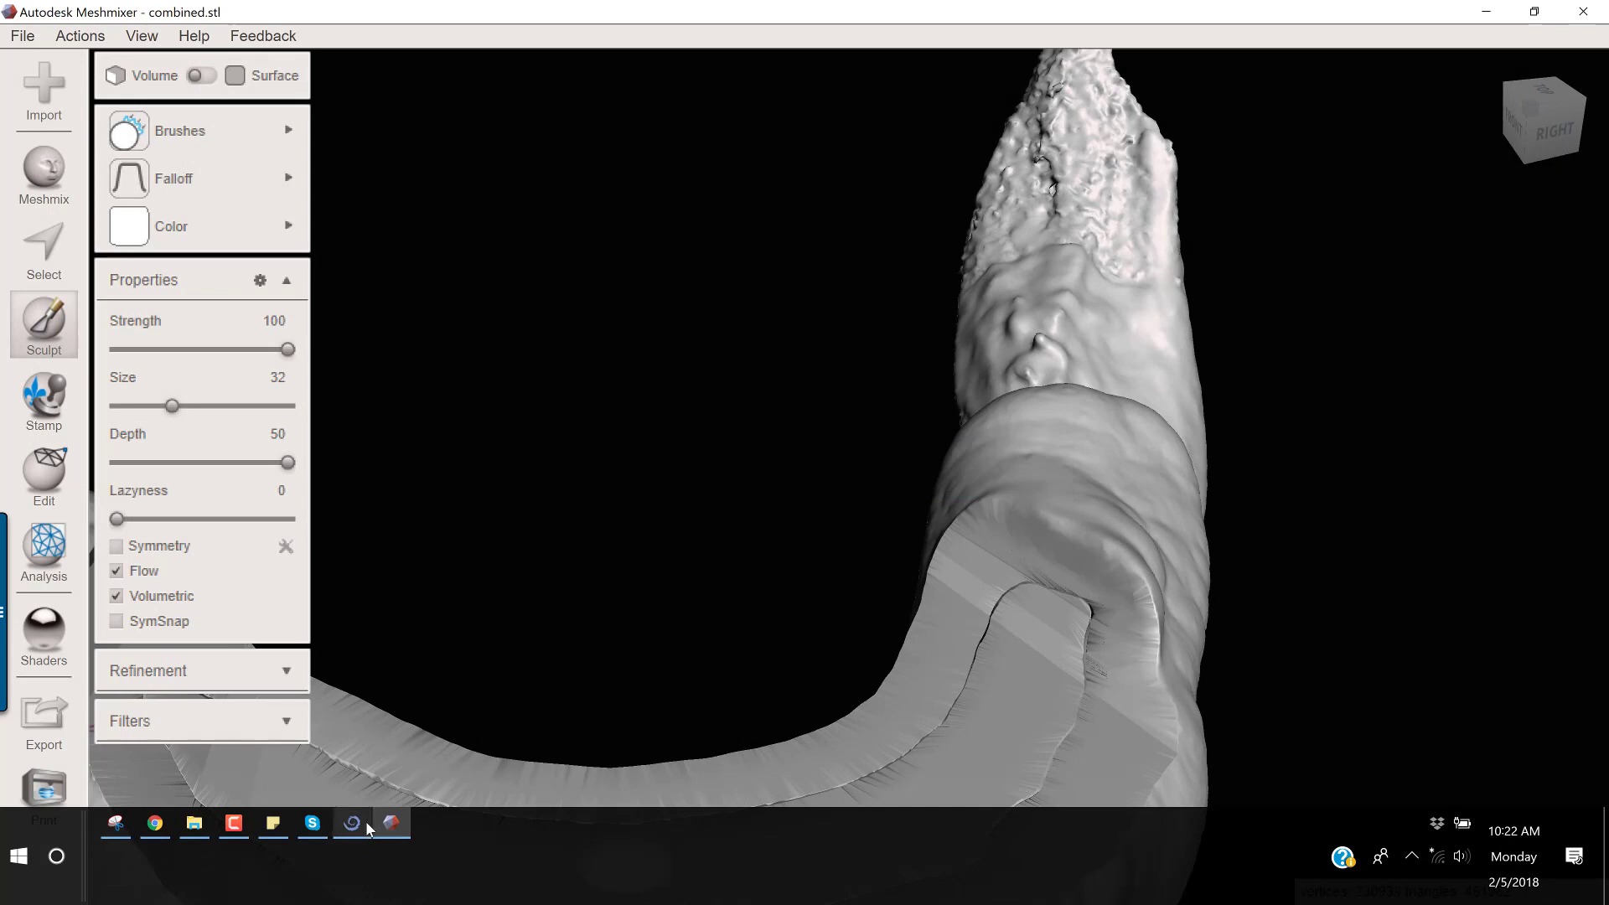
{"action": "left_click", "coordinate": [1582, 11]}
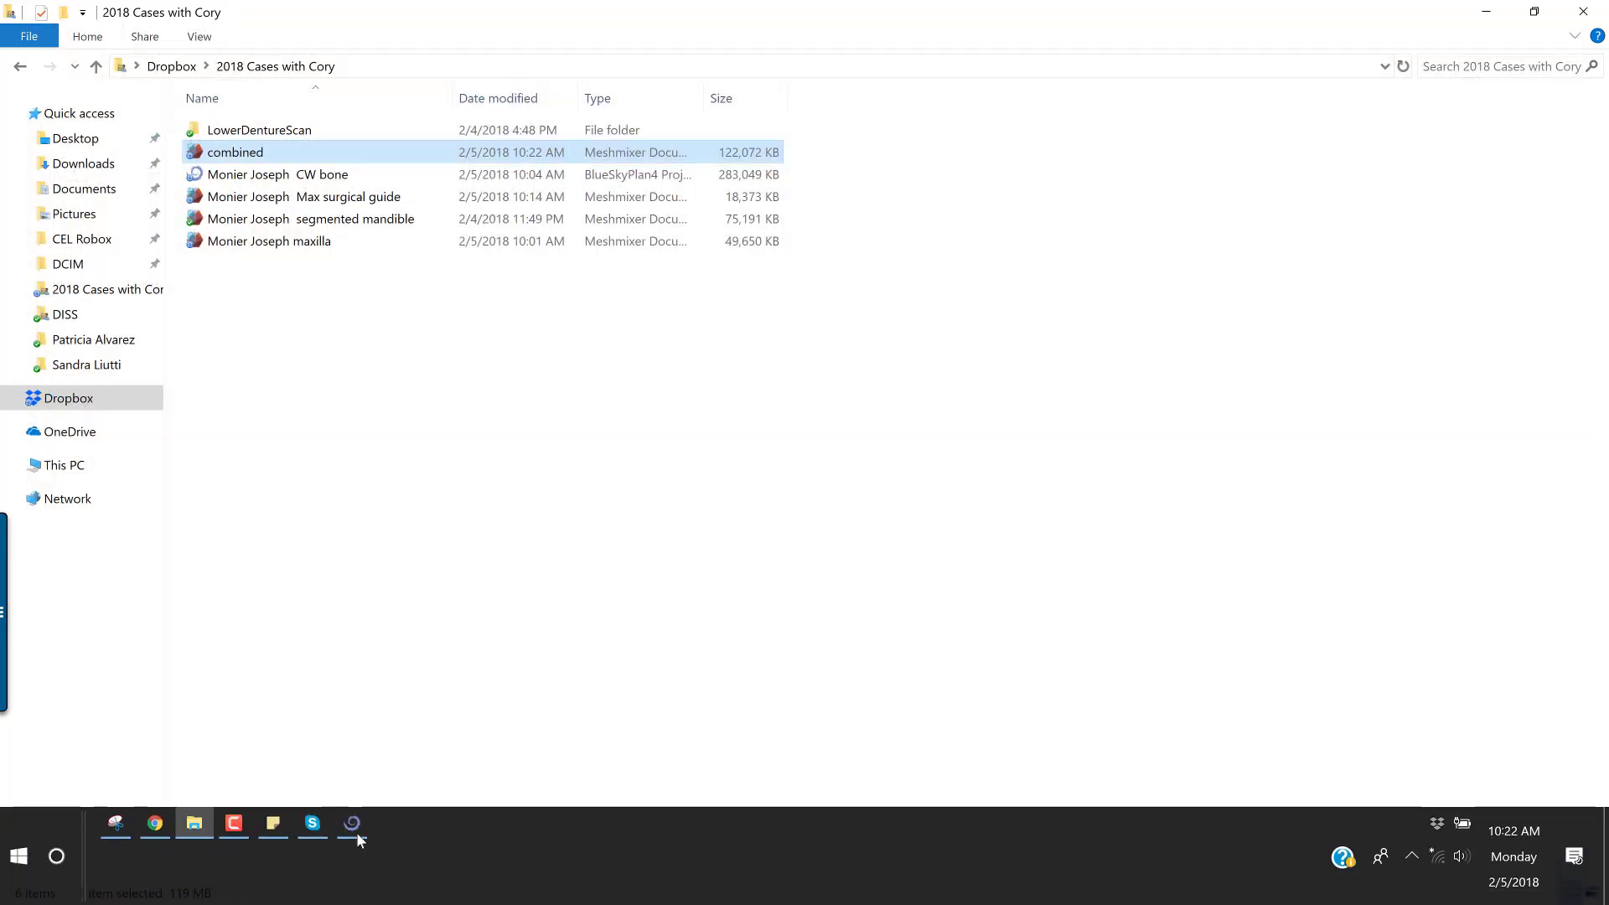
{"action": "left_click", "coordinate": [352, 879]}
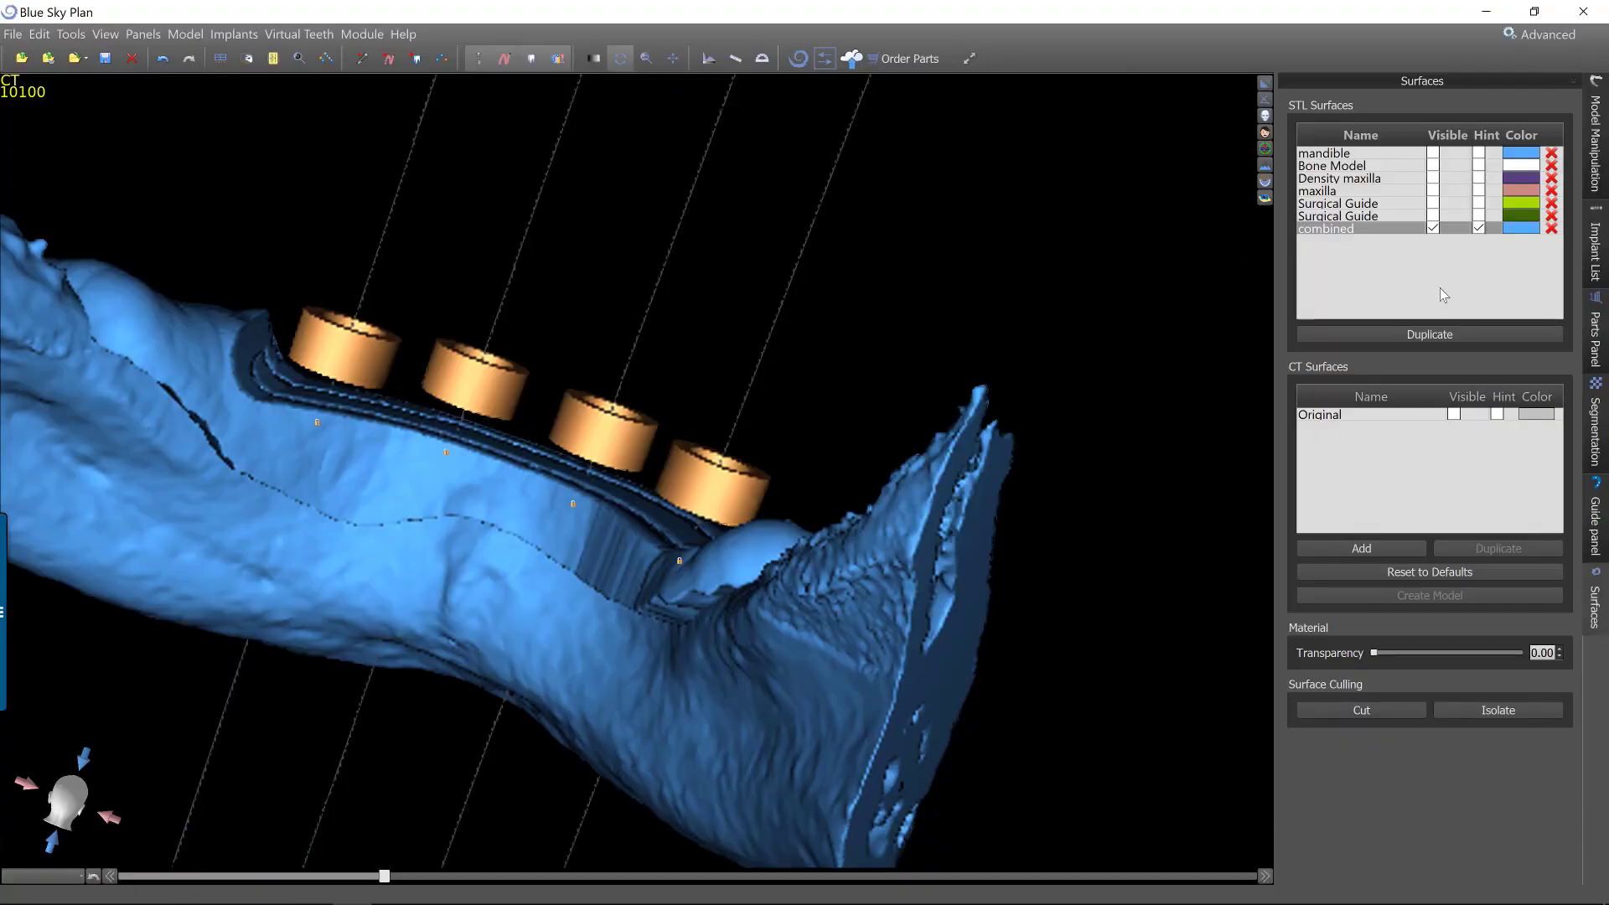
{"action": "left_click", "coordinate": [1551, 229]}
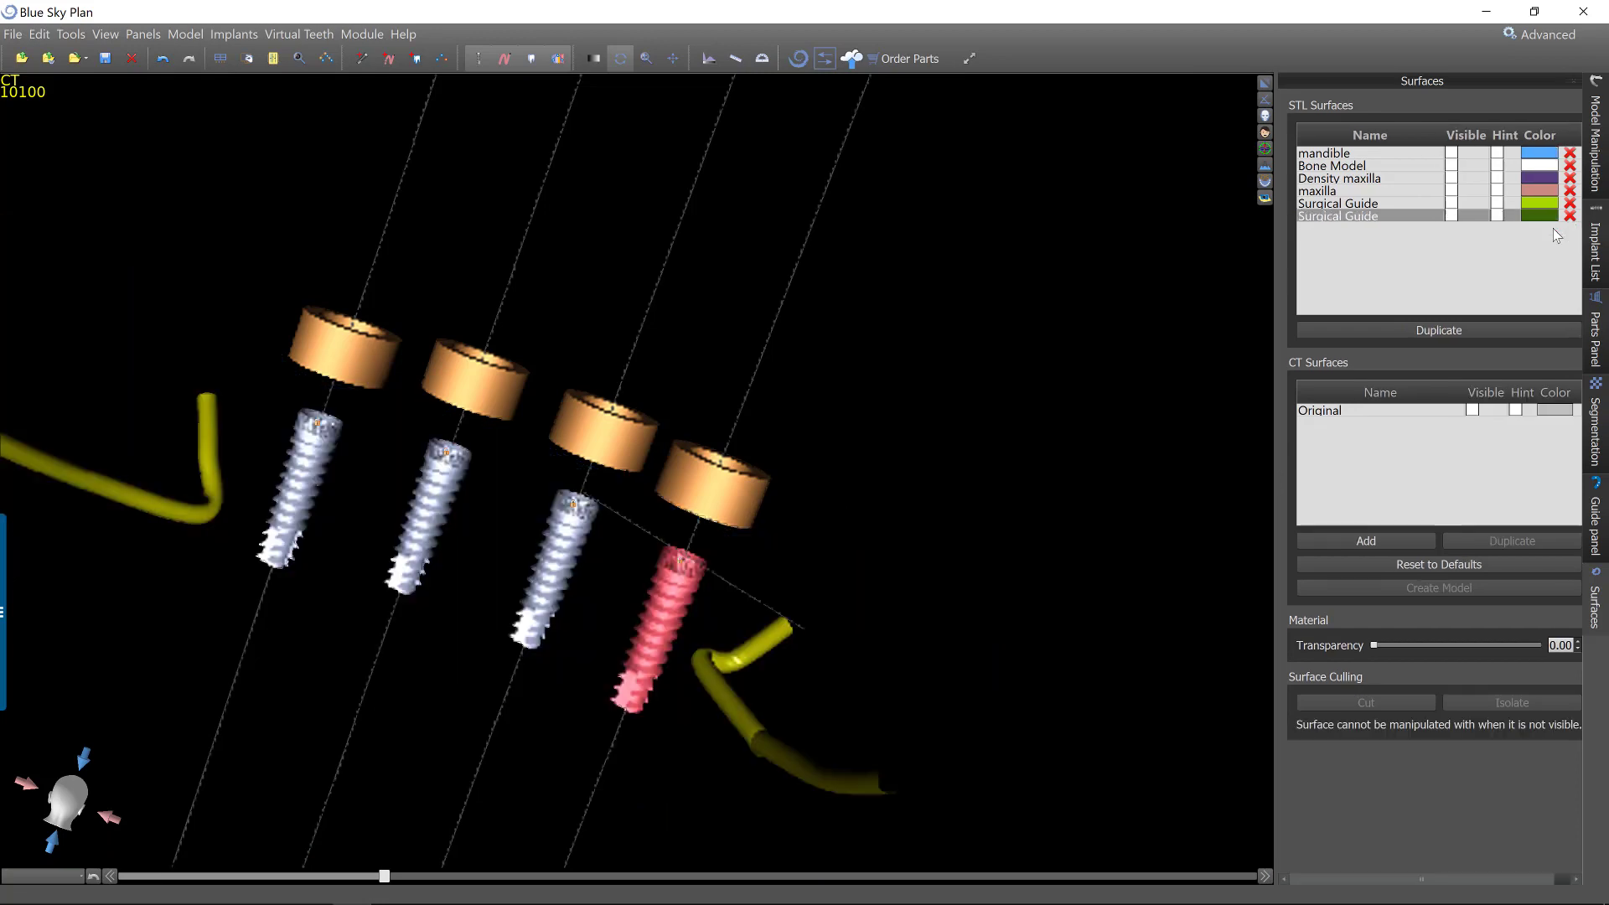
Import the repaired combined STL model into the project.
{"action": "left_click", "coordinate": [12, 35]}
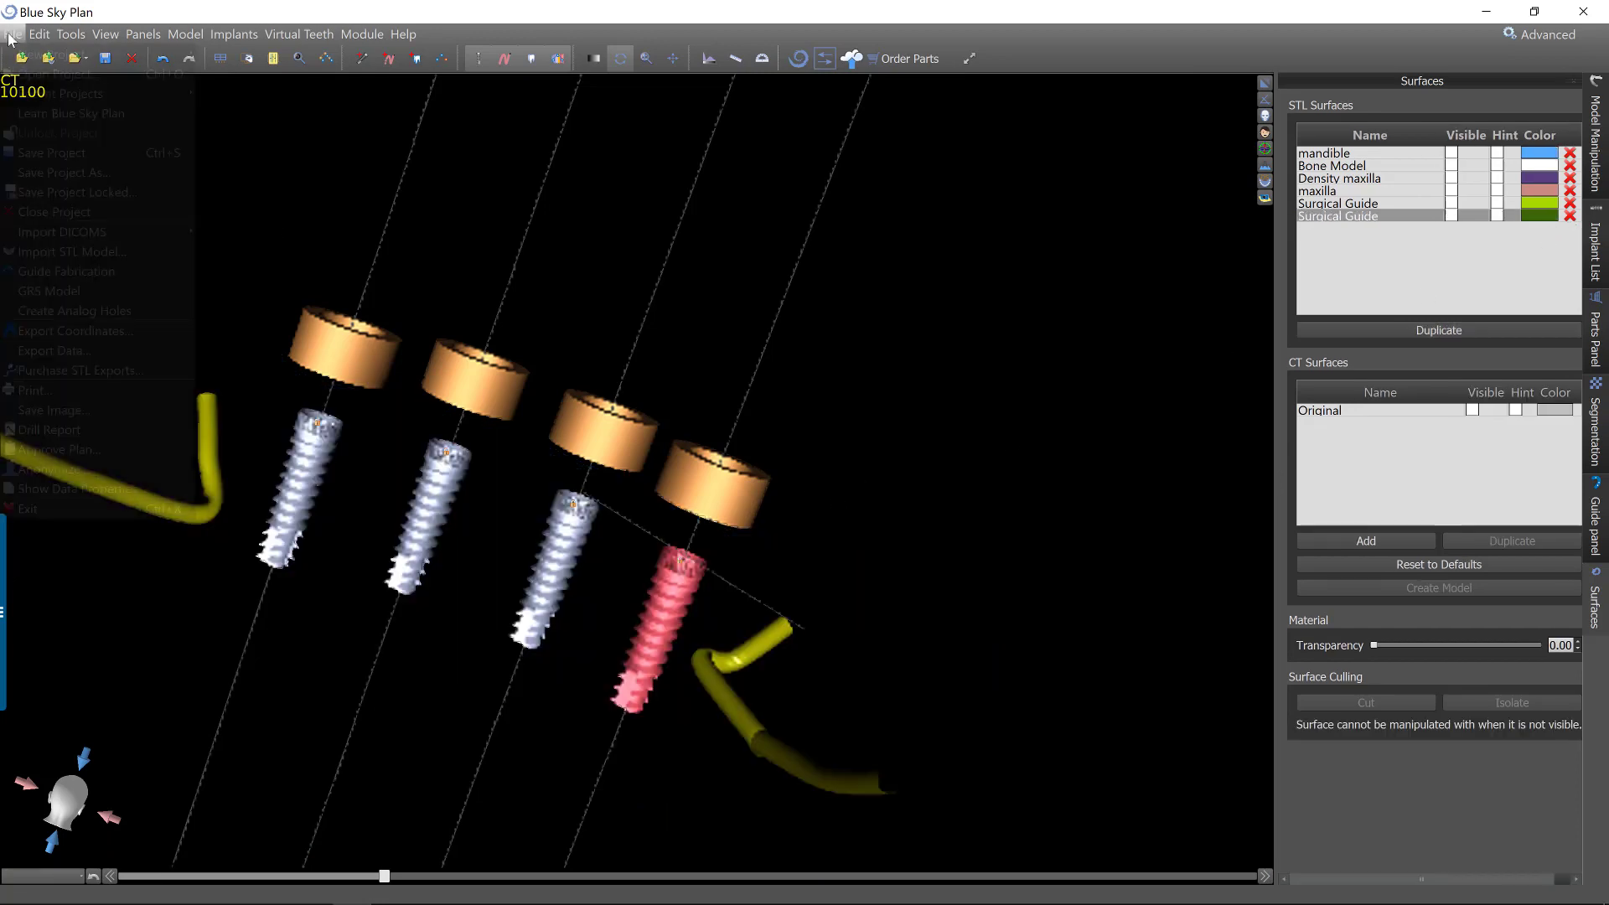
{"action": "left_click", "coordinate": [74, 267]}
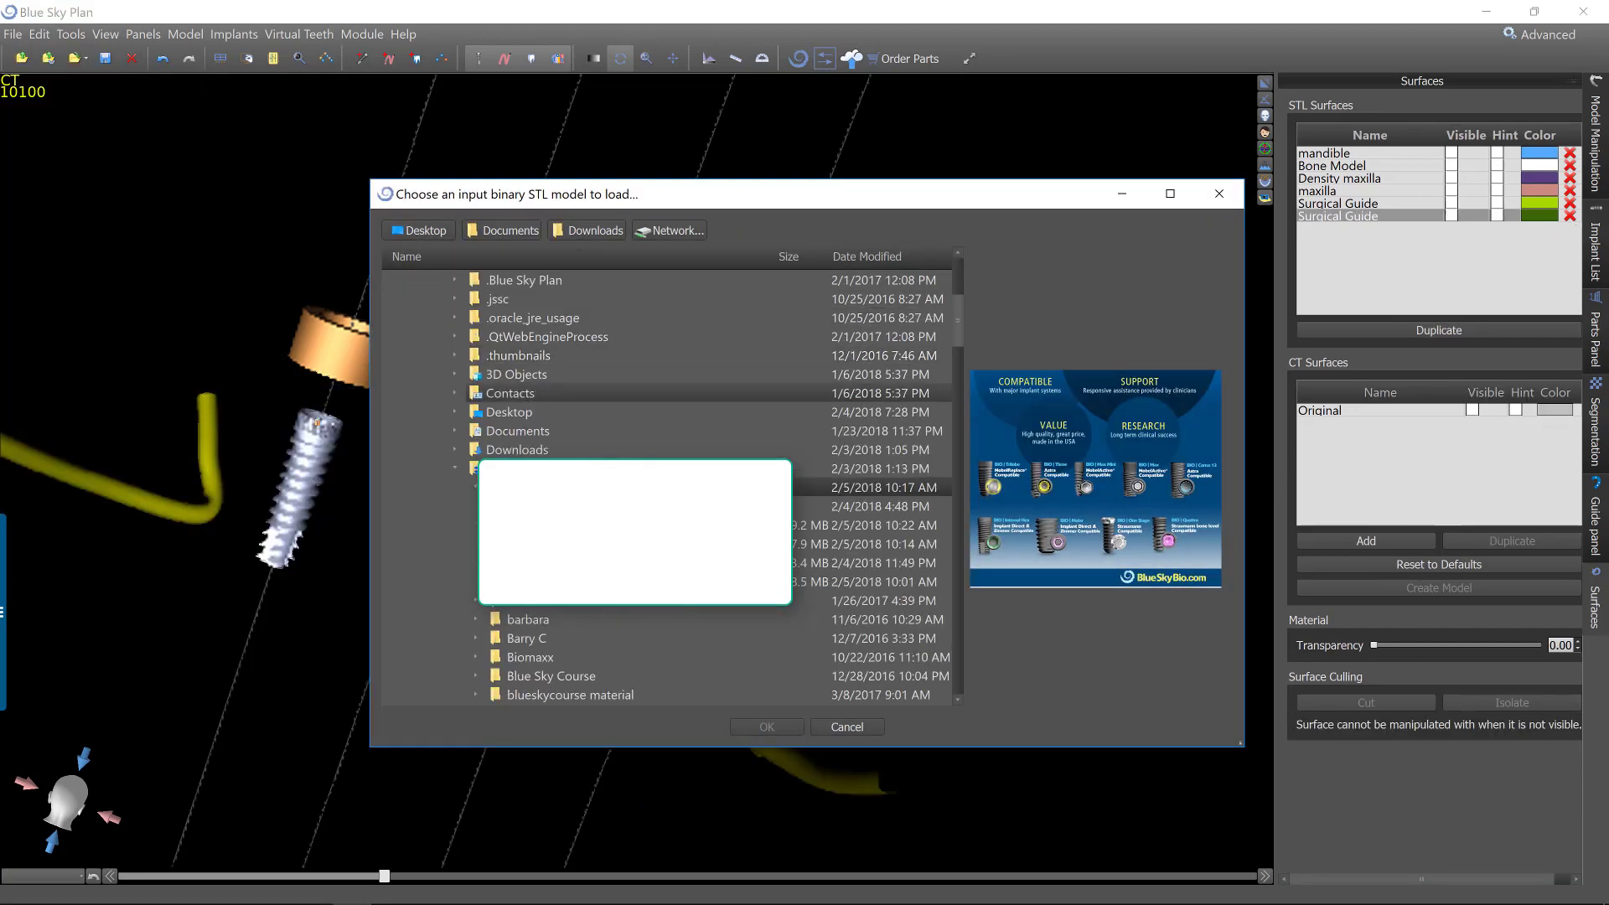
{"action": "left_click", "coordinate": [759, 726]}
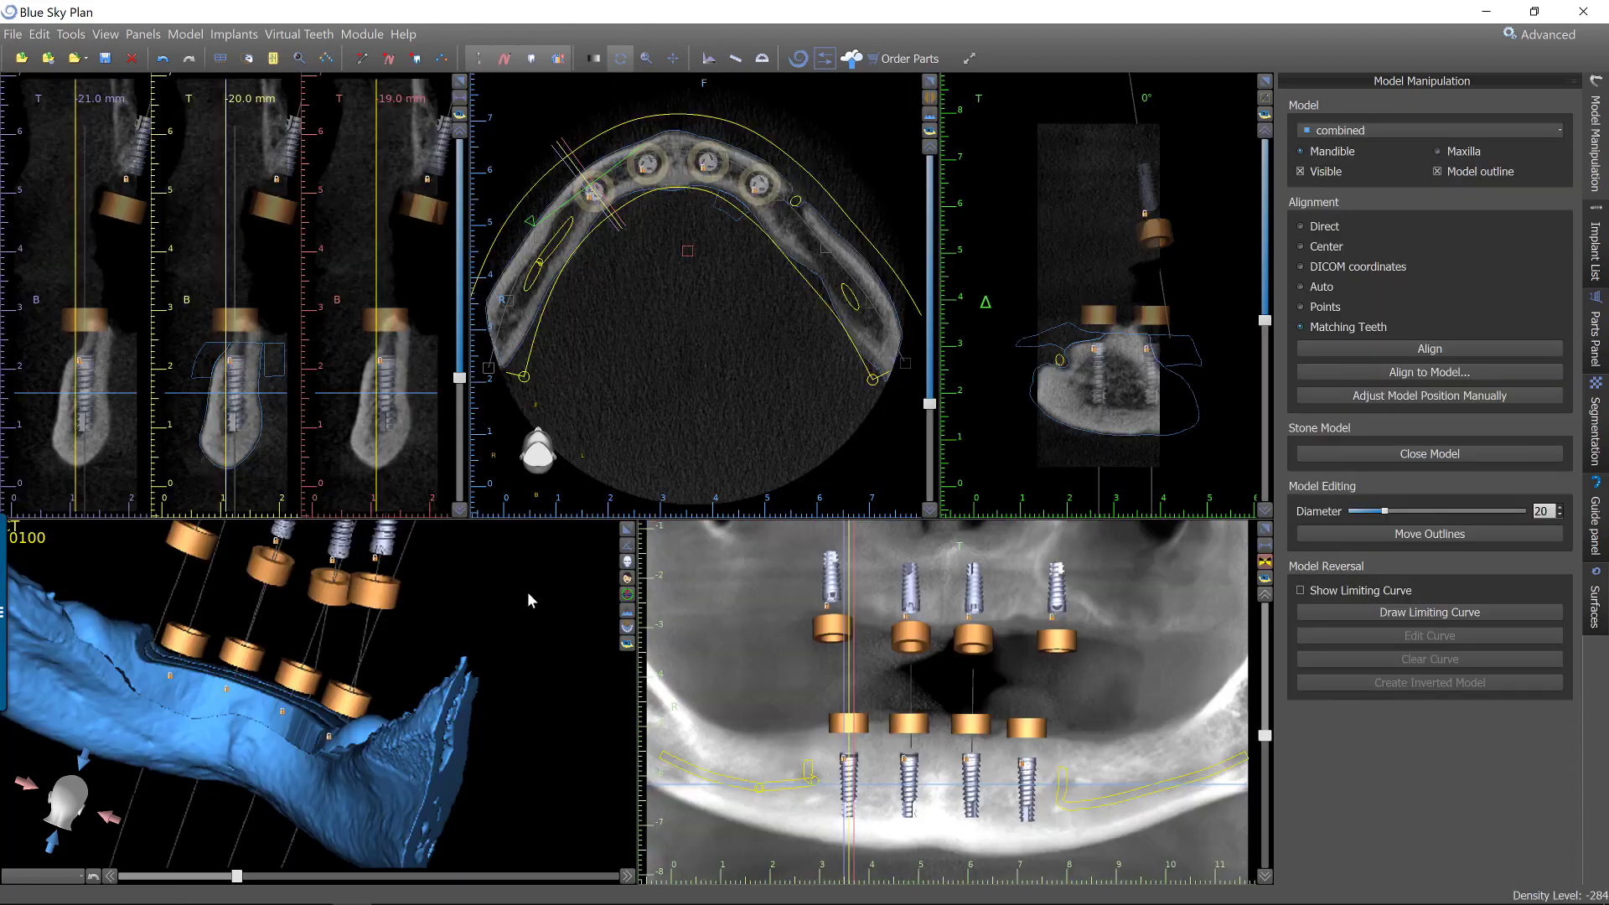
Hide all implants and guide tubes so that only the combined model remains displayed in the 3D view.
{"action": "left_click_drag", "start_coordinate": [561, 709], "coordinate": [634, 903]}
{"action": "left_click_drag", "start_coordinate": [395, 832], "coordinate": [546, 665]}
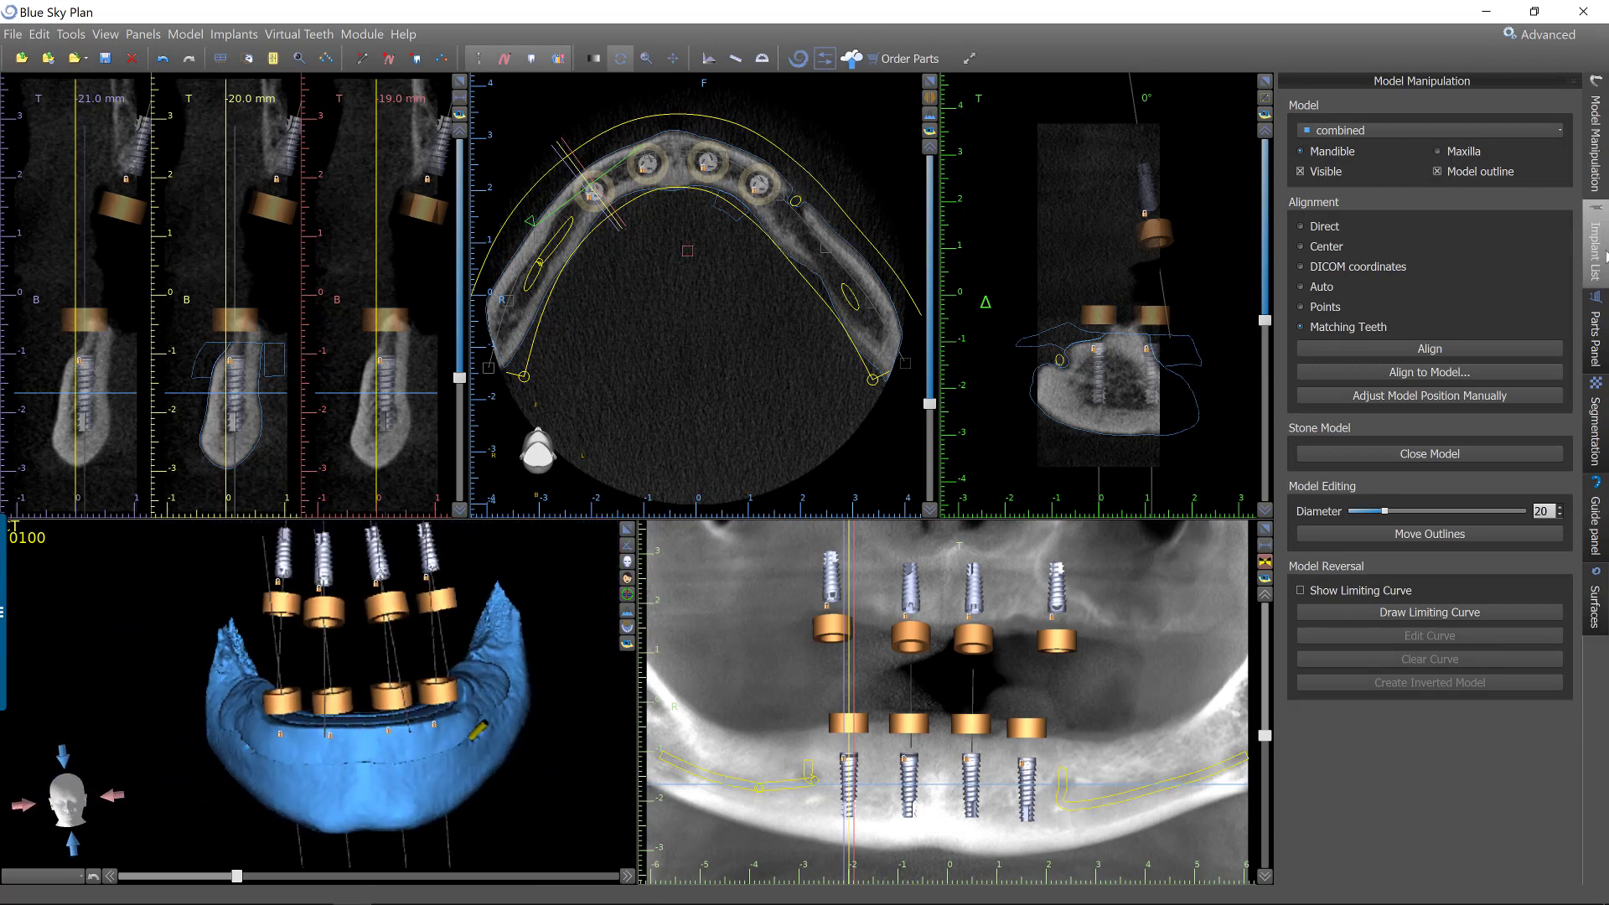
{"action": "left_click", "coordinate": [1593, 253]}
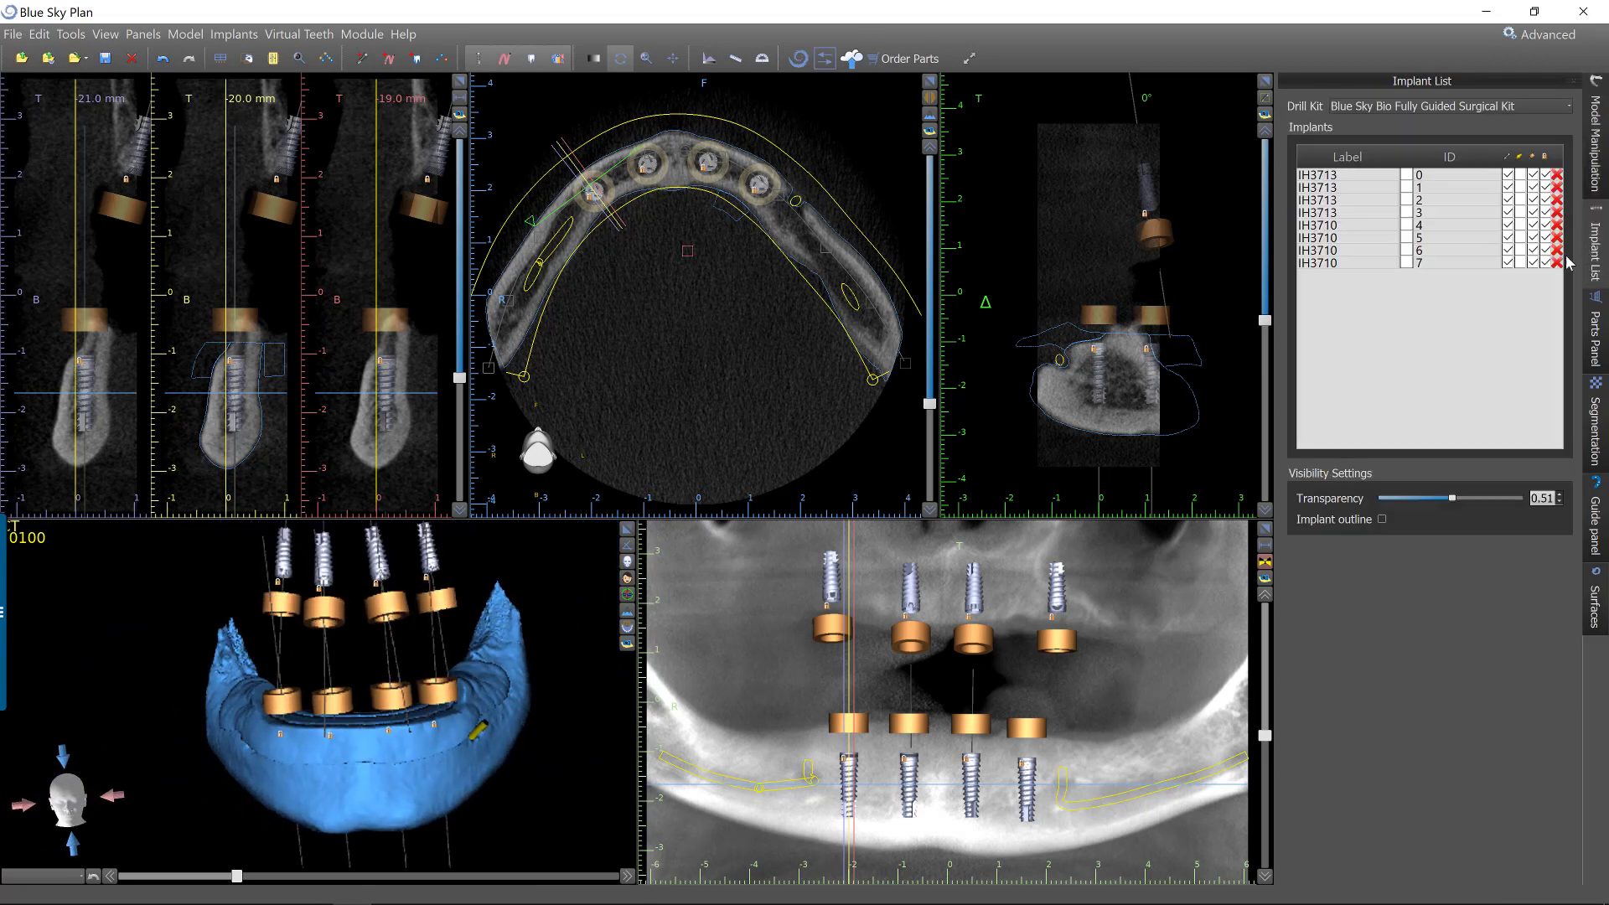
{"action": "left_click", "coordinate": [1505, 156]}
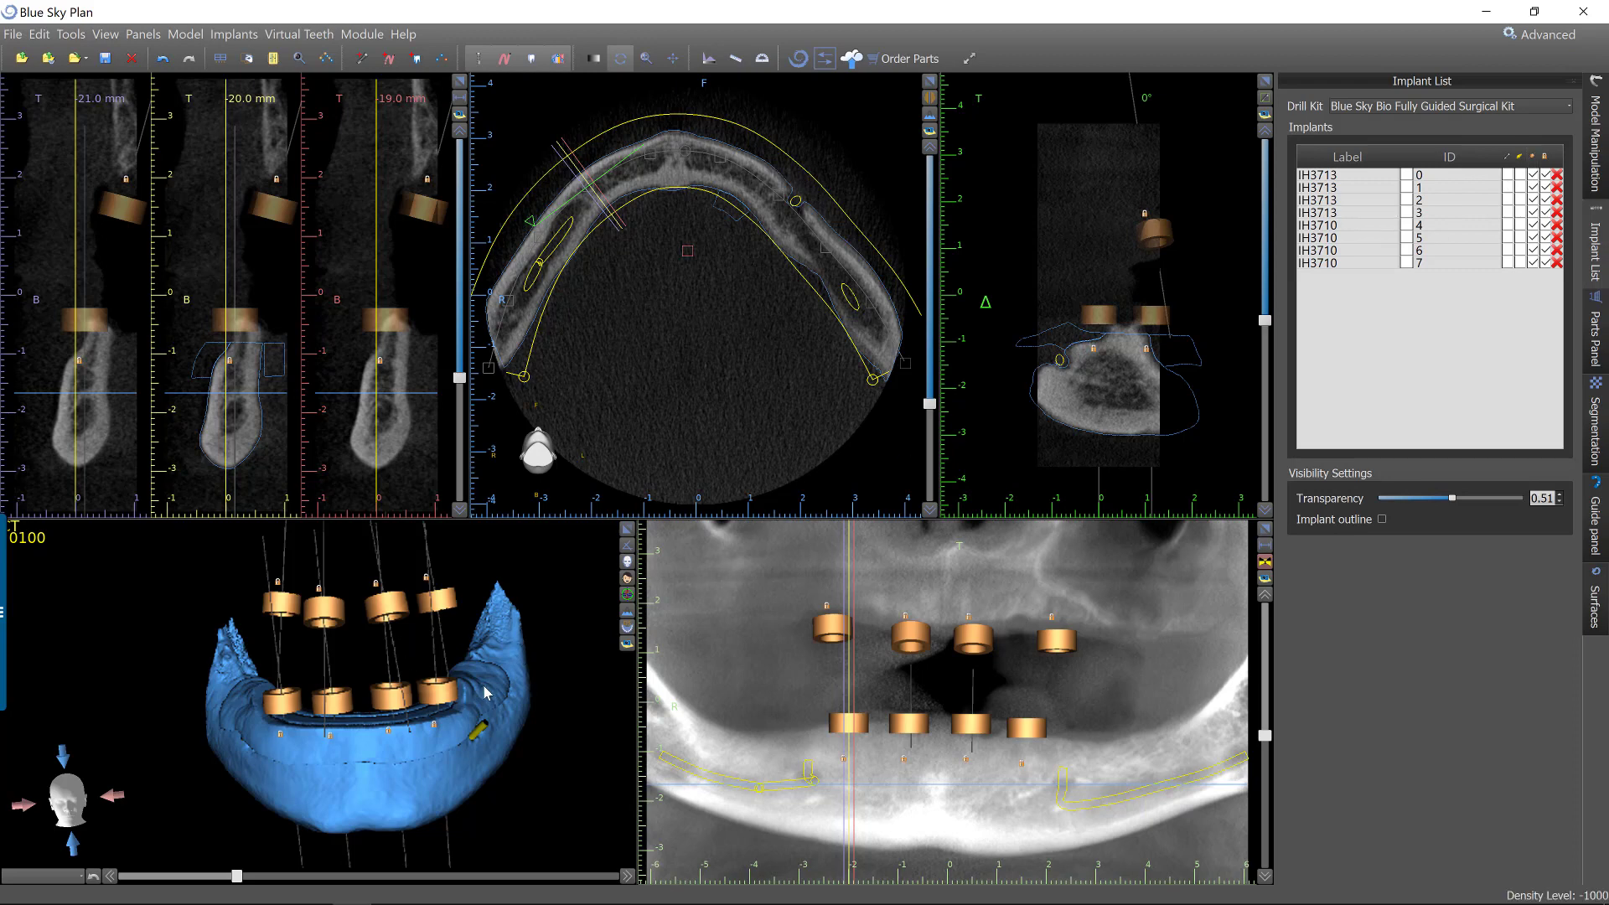
{"action": "left_click", "coordinate": [1532, 157]}
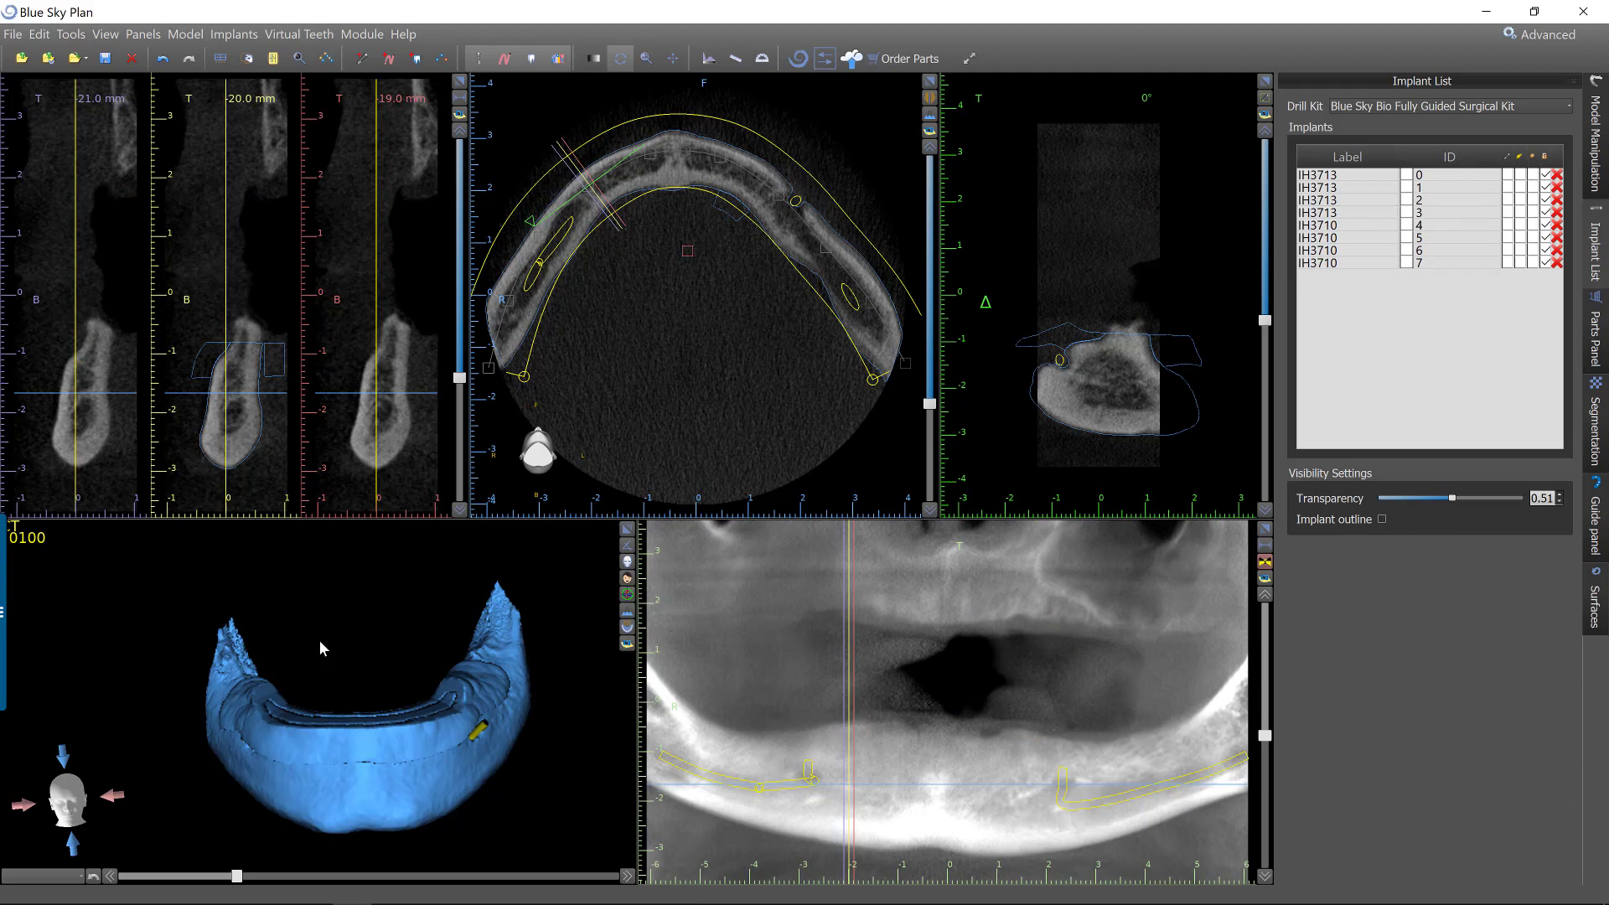
Duplicate the combined surface and hide the original copy.
{"action": "left_click_drag", "start_coordinate": [341, 722], "coordinate": [336, 798]}
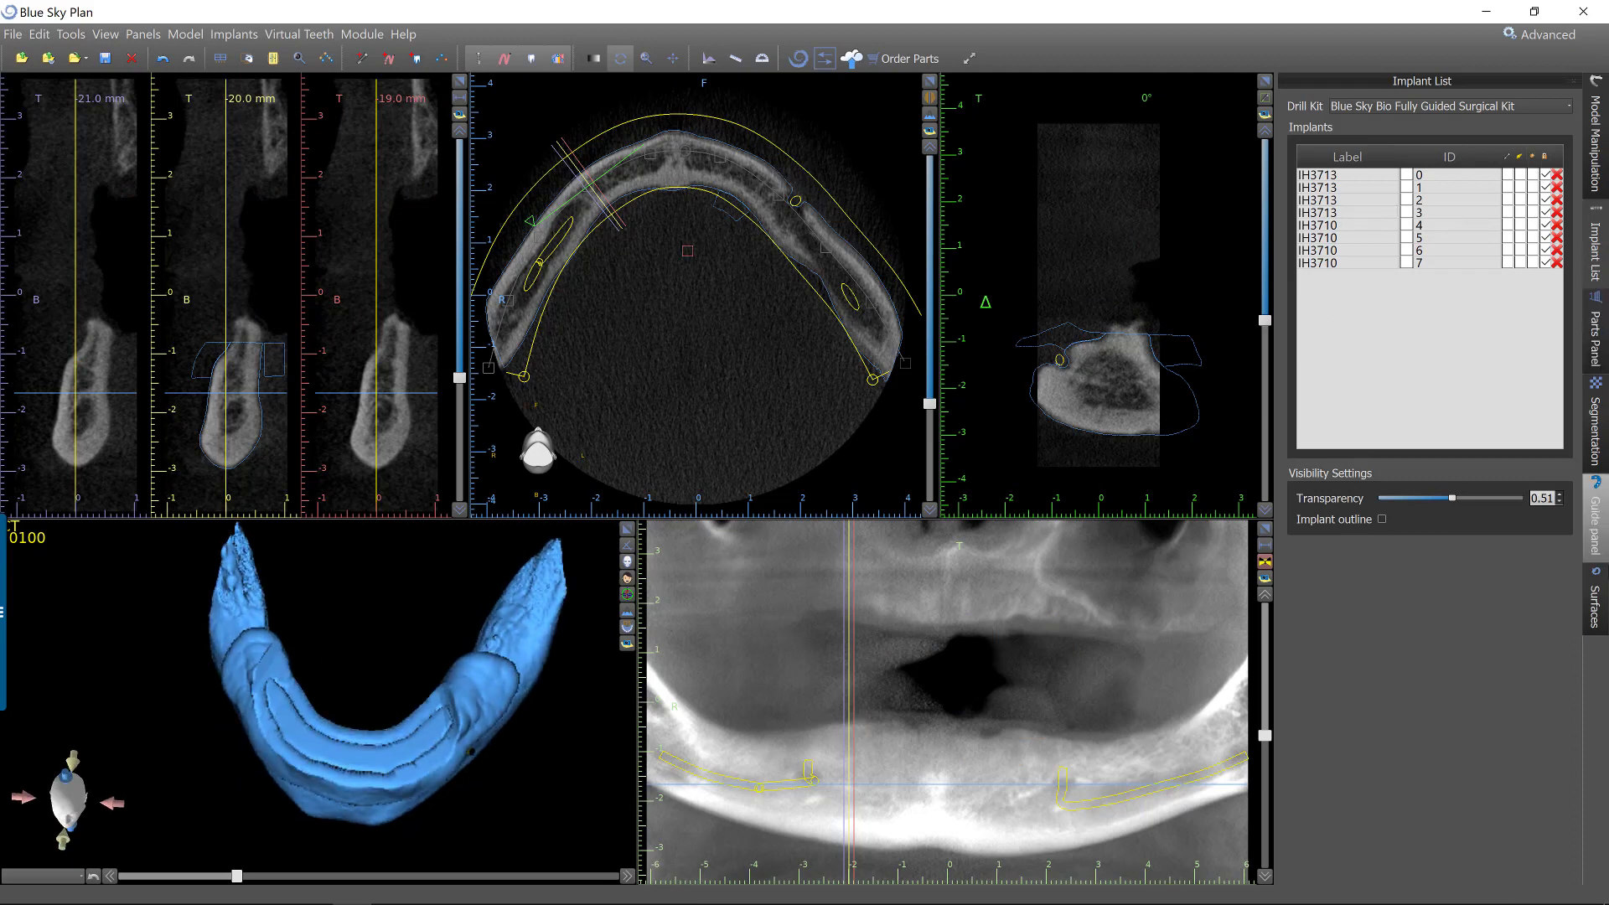
{"action": "left_click", "coordinate": [1594, 605]}
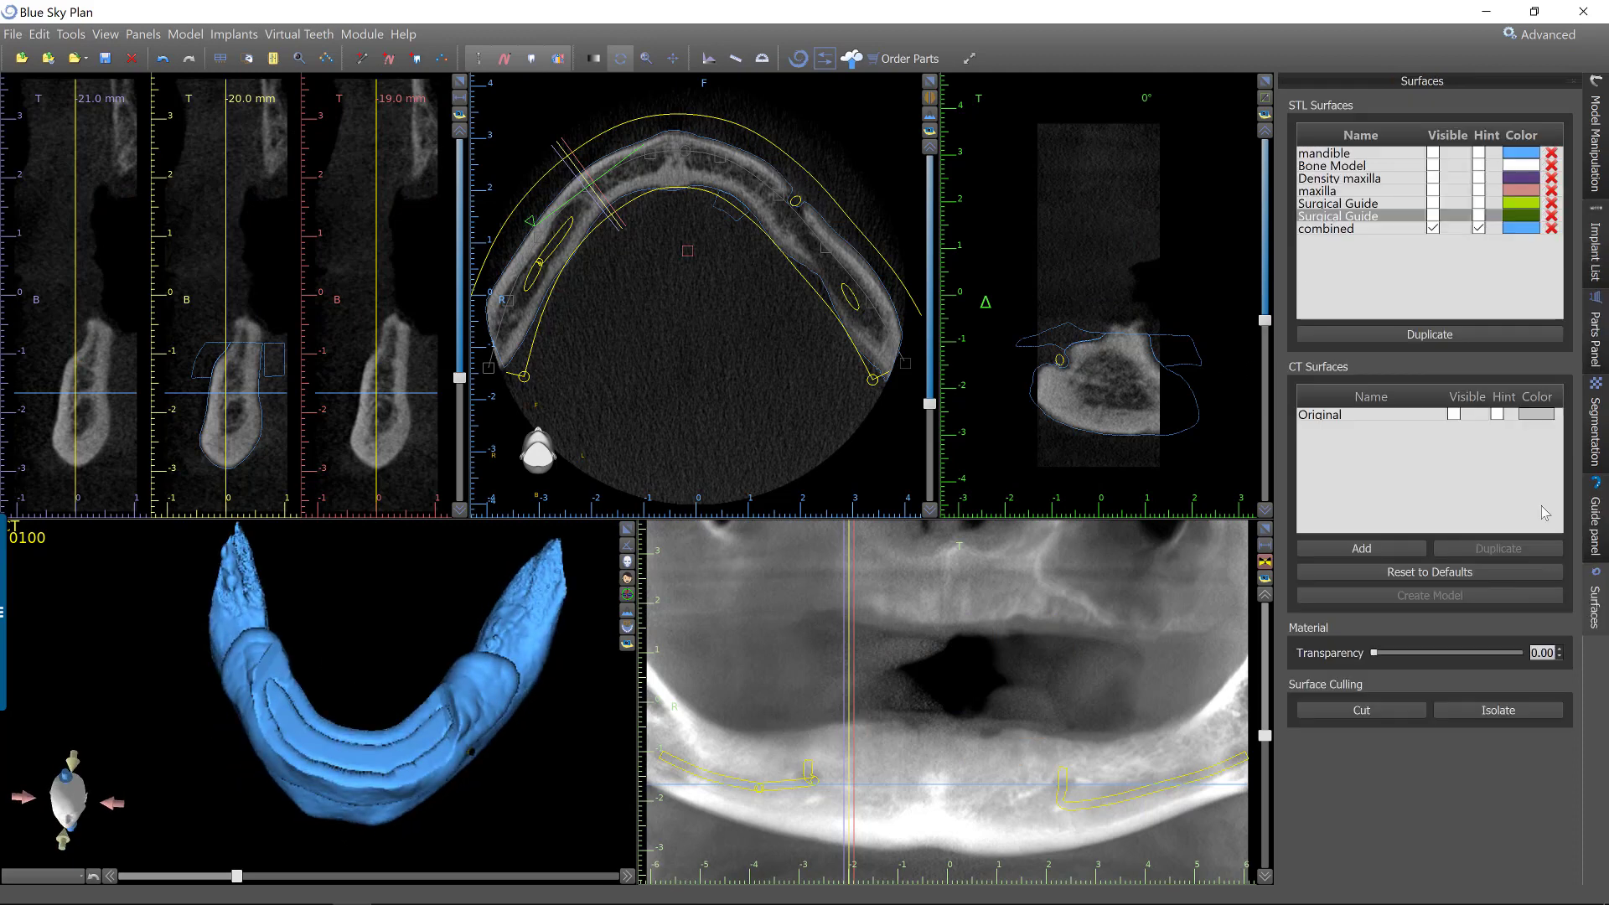
{"action": "left_click", "coordinate": [1338, 232]}
{"action": "left_click", "coordinate": [1382, 335]}
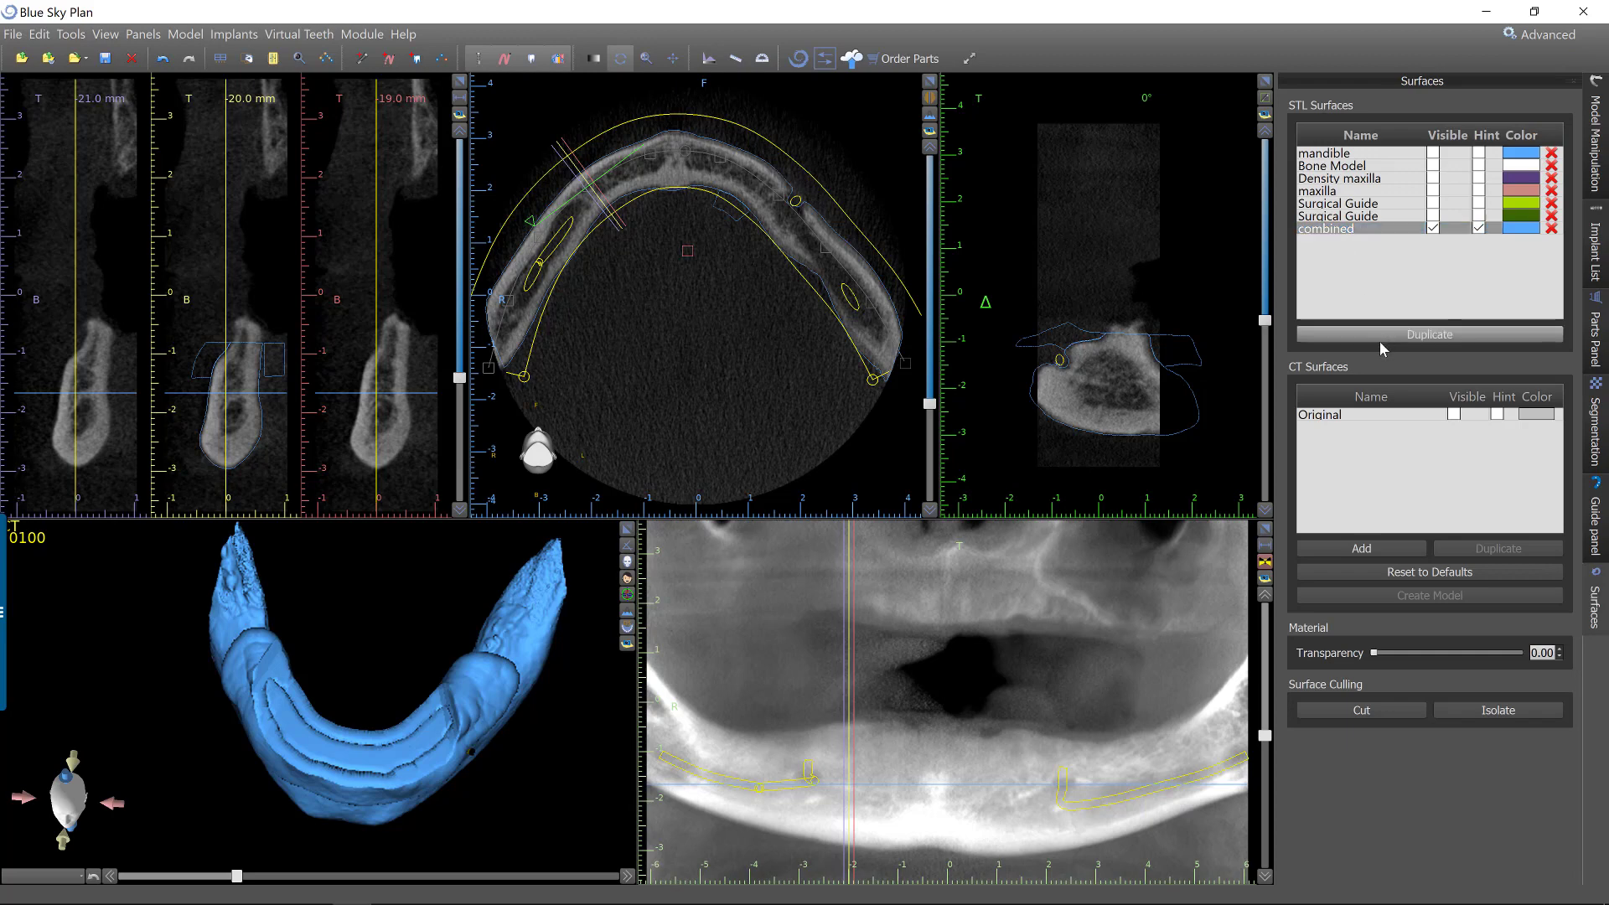
{"action": "left_click", "coordinate": [1432, 229]}
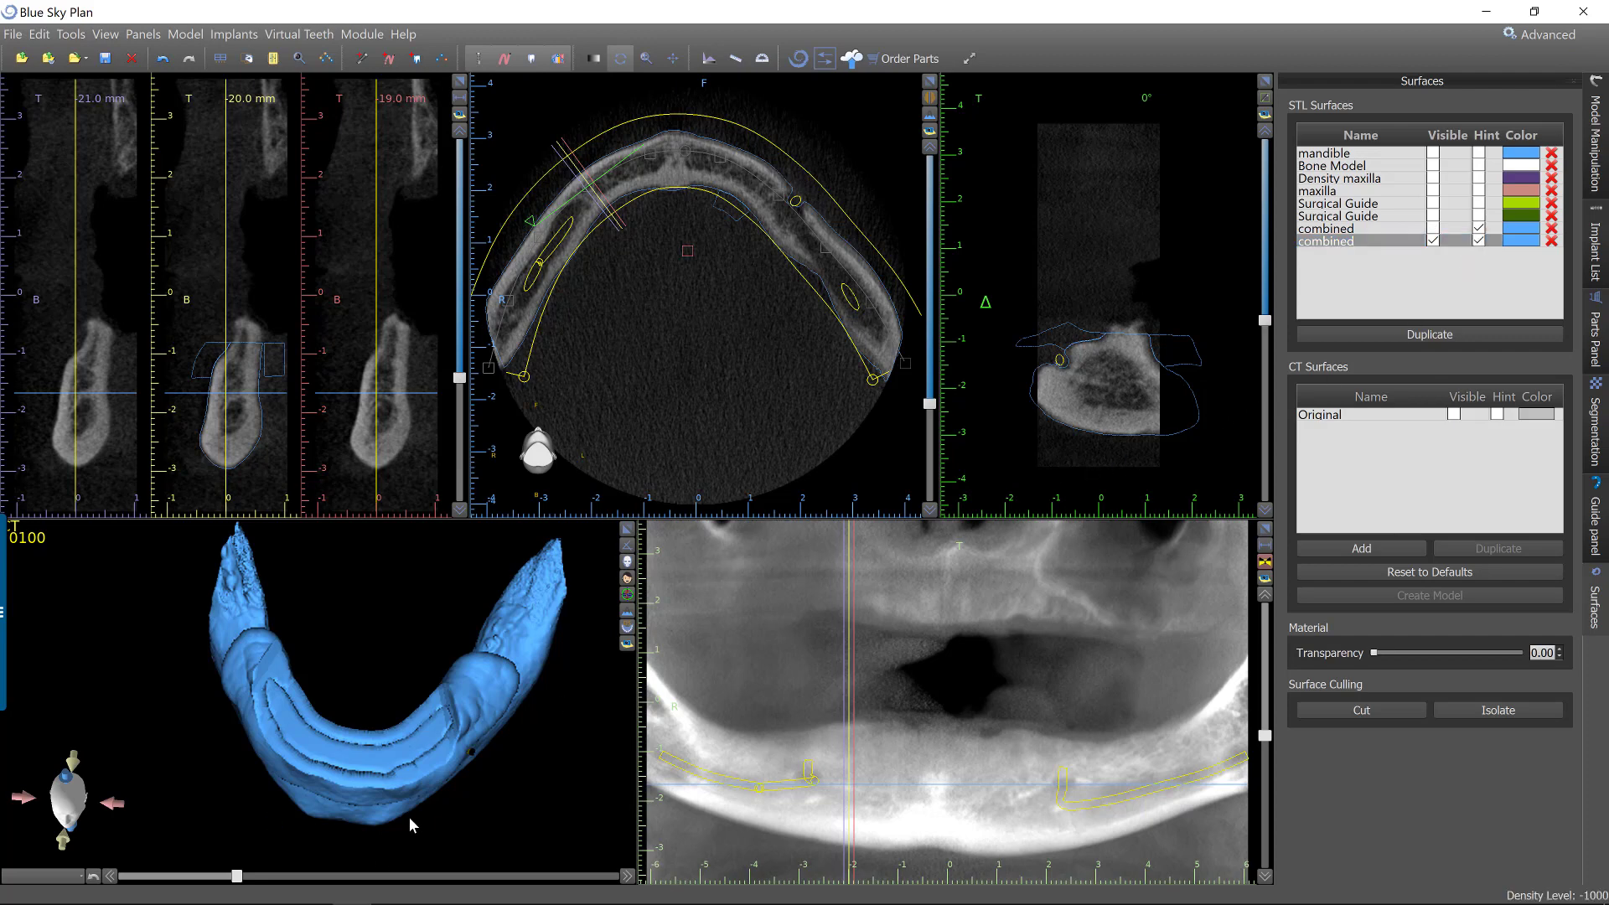
Isolate the mandible bone shell inside the guide on the duplicated combined surface.
{"action": "scroll", "coordinate": [410, 814], "scroll_direction": "up", "scroll_amount": 5}
{"action": "scroll", "coordinate": [431, 804], "scroll_direction": "down", "scroll_amount": 4}
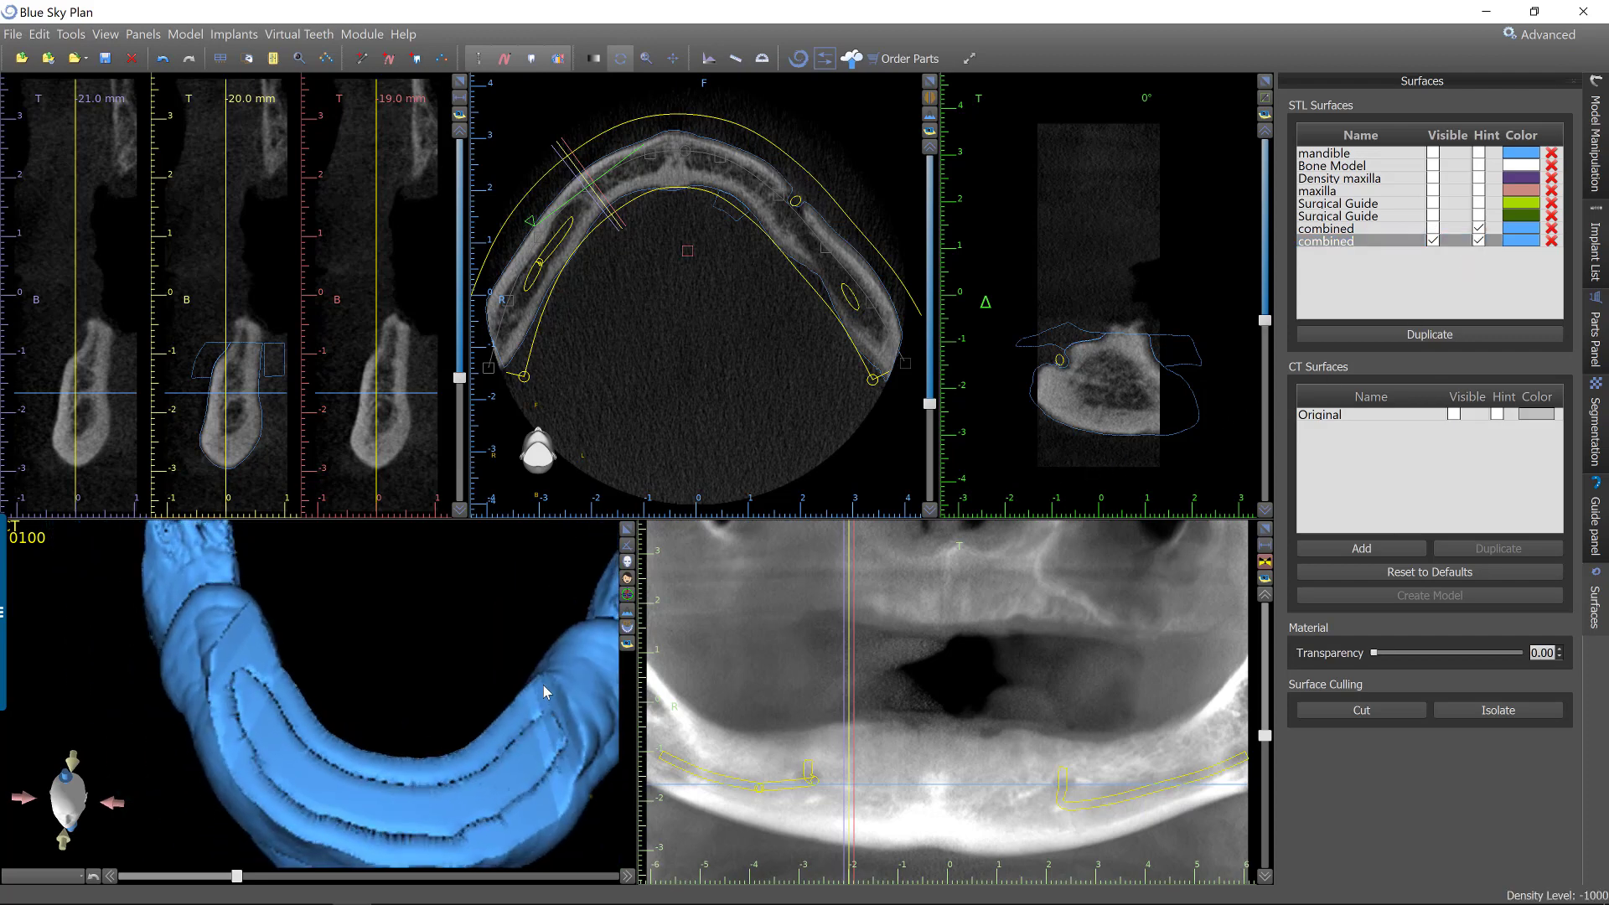
{"action": "left_click_drag", "start_coordinate": [542, 685], "coordinate": [592, 641]}
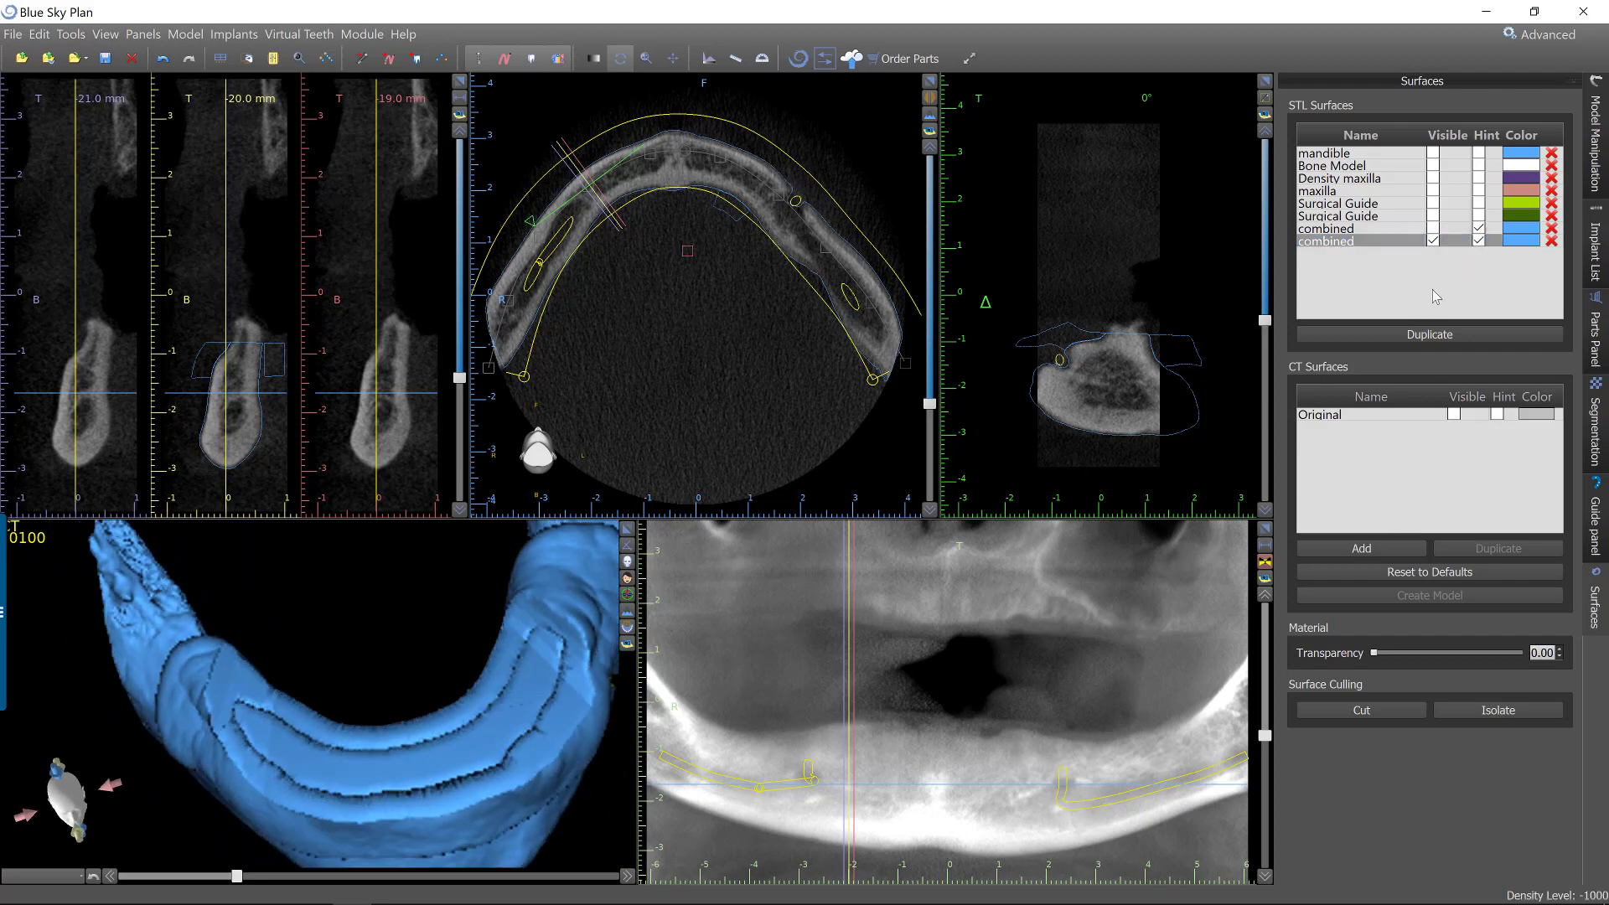
{"action": "left_click", "coordinate": [1375, 258]}
{"action": "left_click", "coordinate": [1499, 710]}
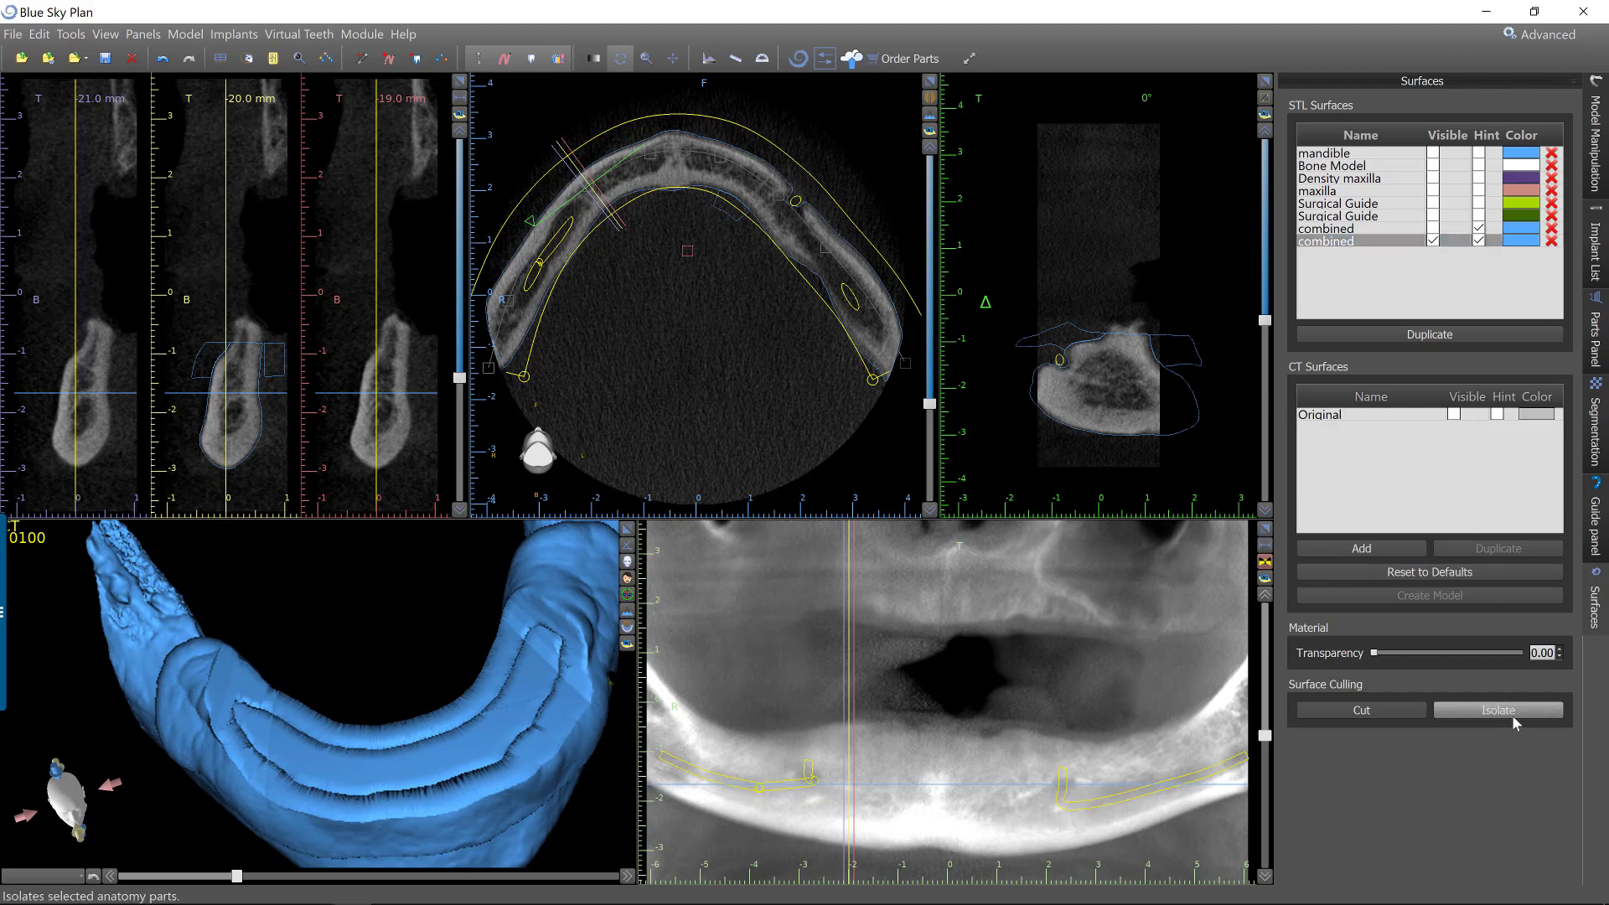
{"action": "left_click", "coordinate": [399, 769]}
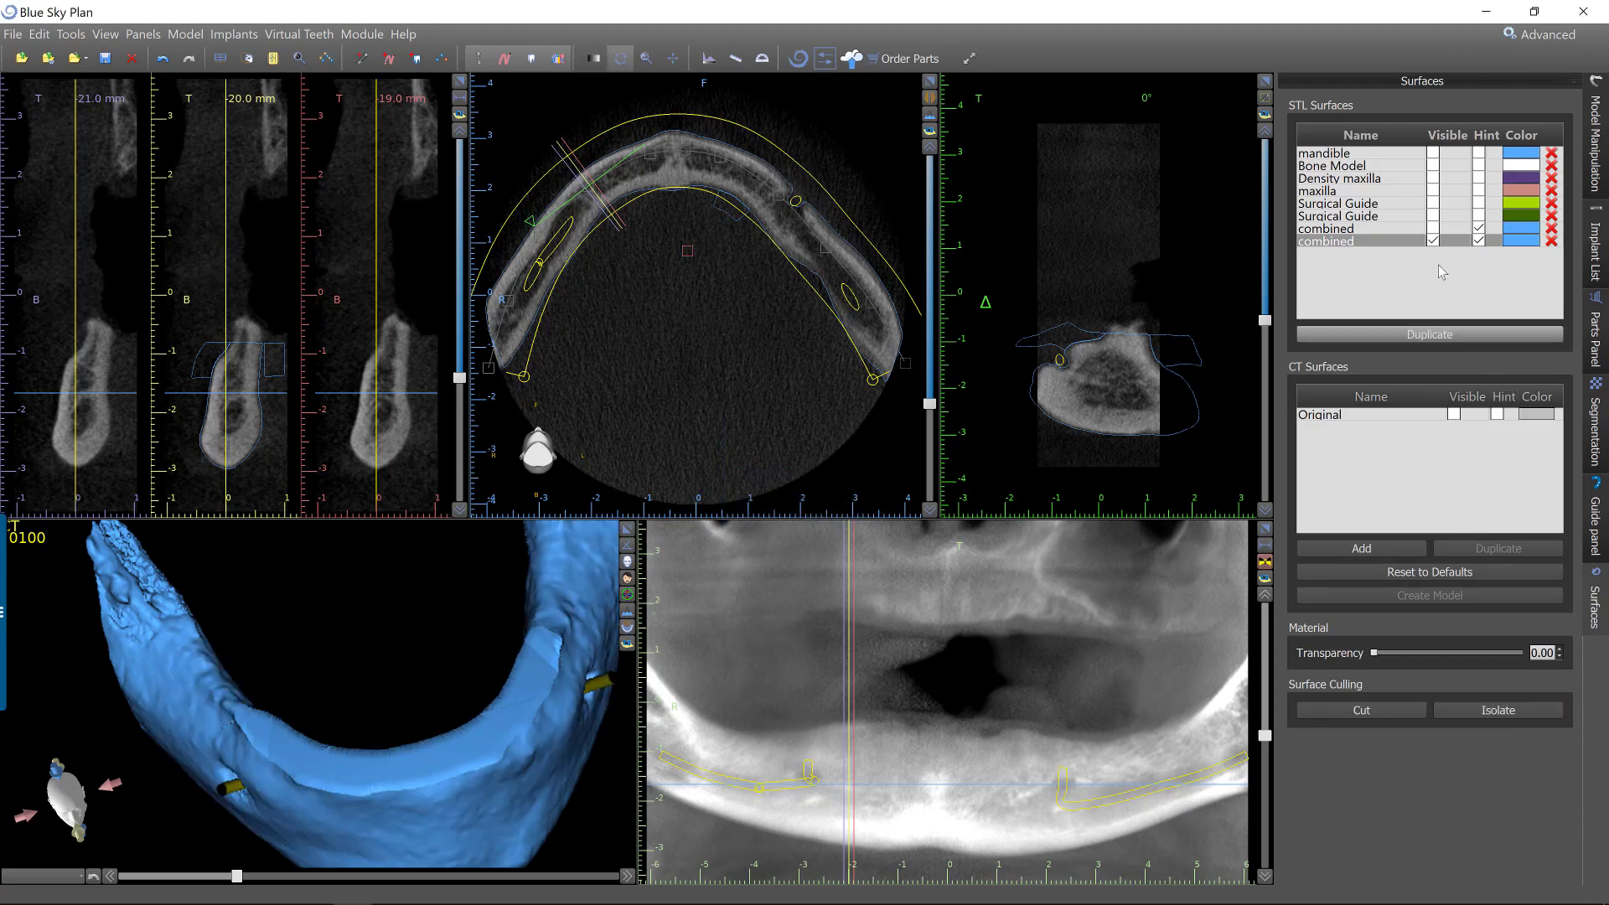
Change the color of the original combined surface to yellow and make that surface visible.
{"action": "left_click", "coordinate": [1436, 231]}
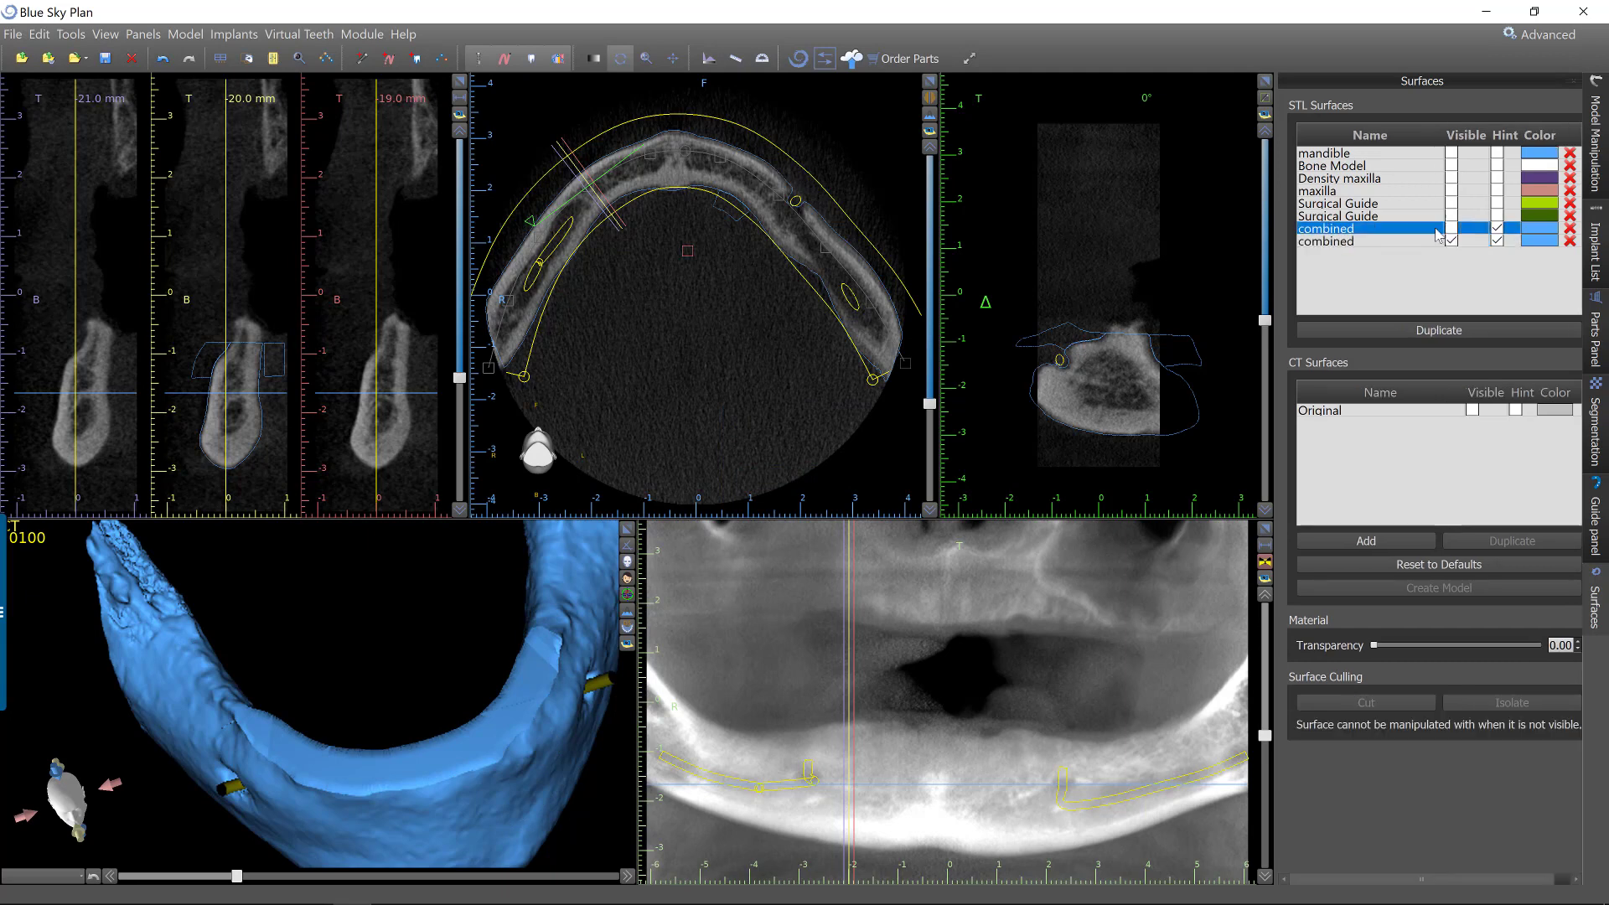
{"action": "left_click", "coordinate": [1537, 229]}
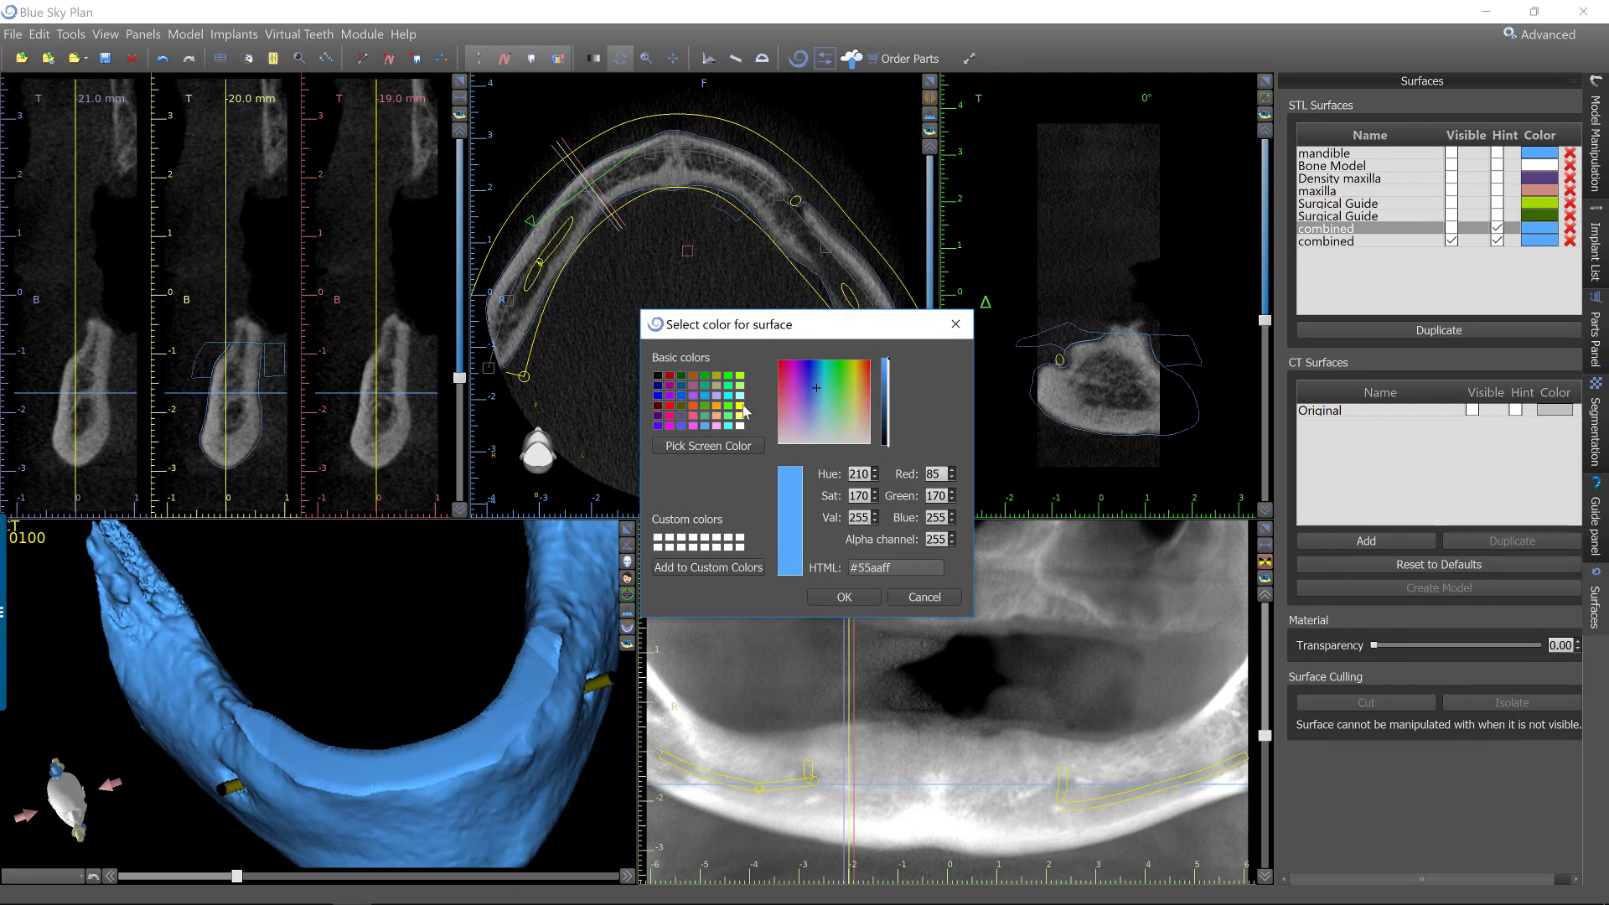
{"action": "left_click", "coordinate": [740, 405]}
{"action": "left_click", "coordinate": [843, 596]}
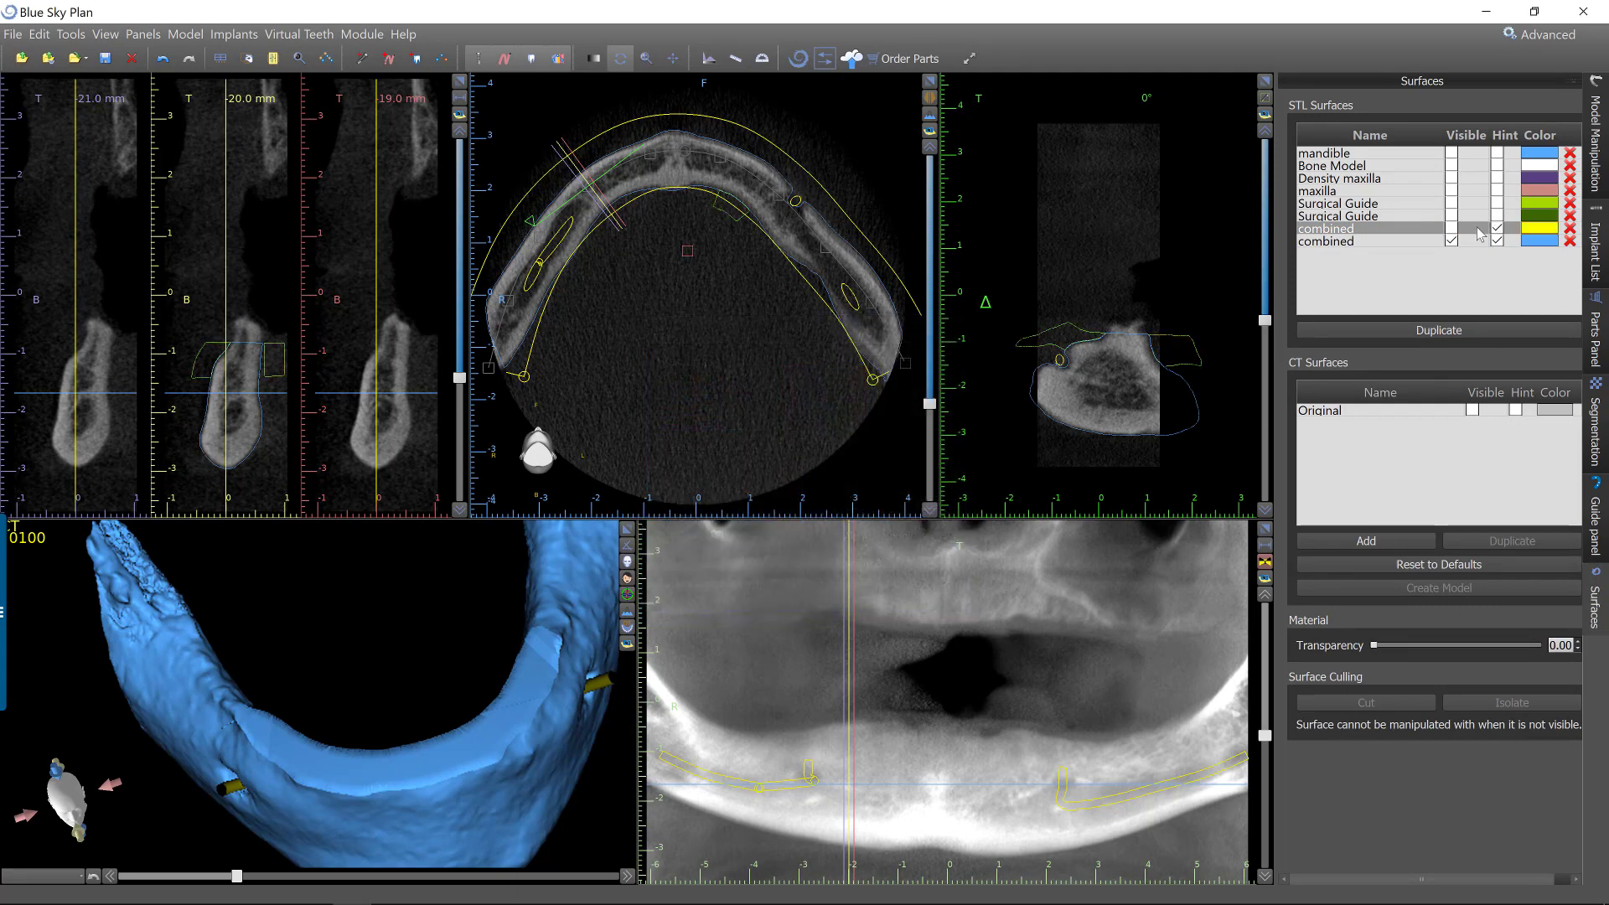
{"action": "left_click", "coordinate": [1450, 228]}
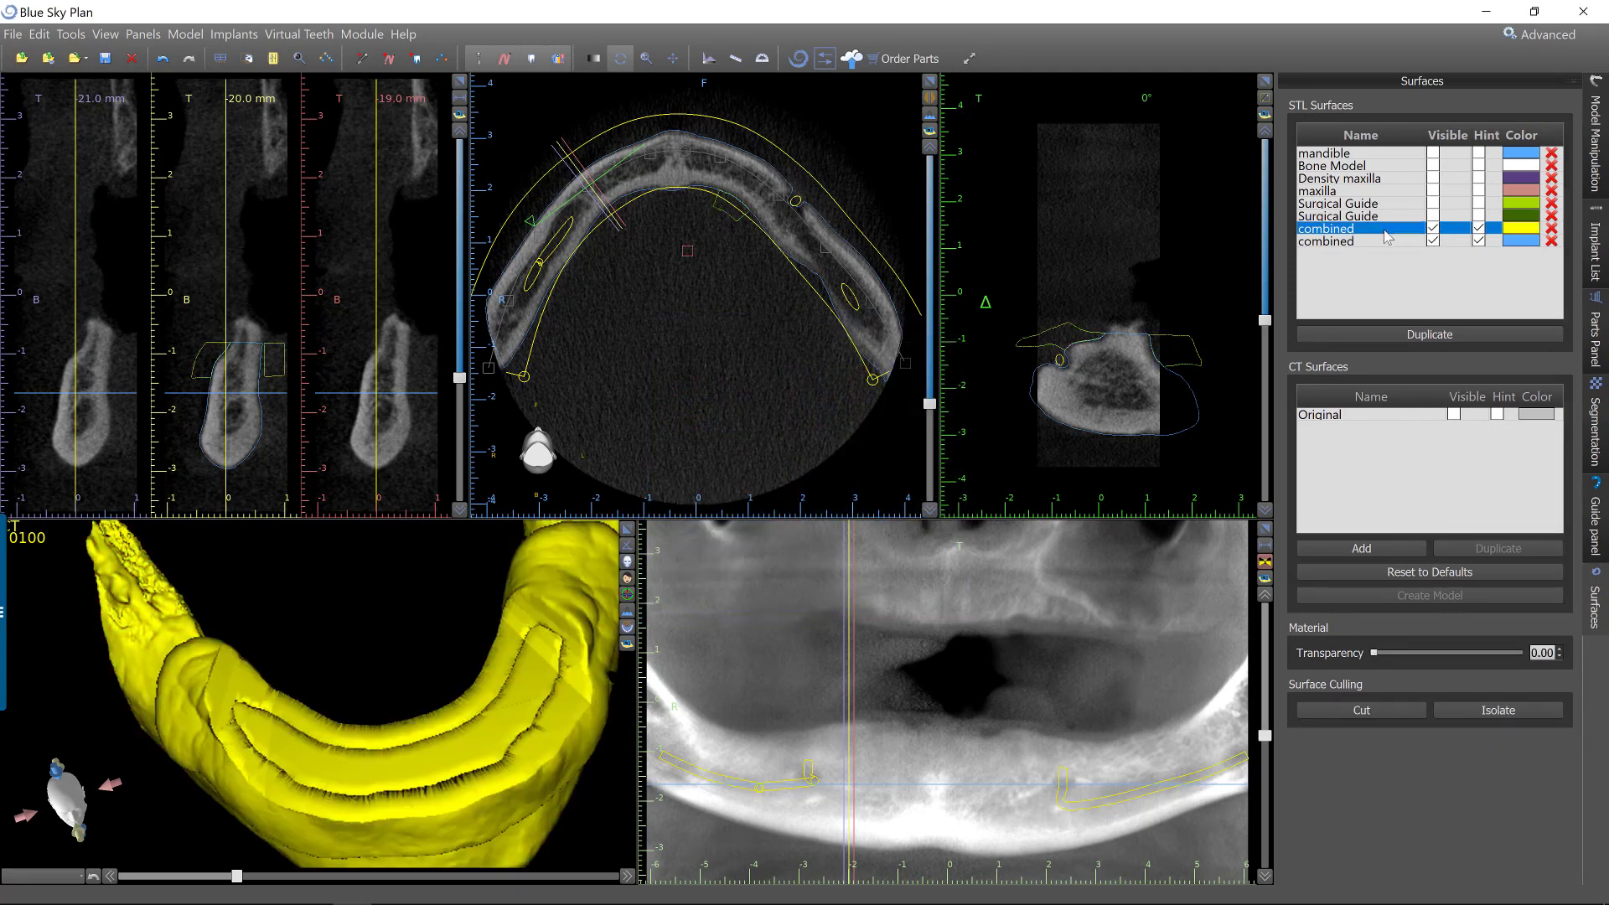
Isolate the guide shell on the yellow combined surface so the bone is removed from it.
{"action": "left_click", "coordinate": [1501, 711]}
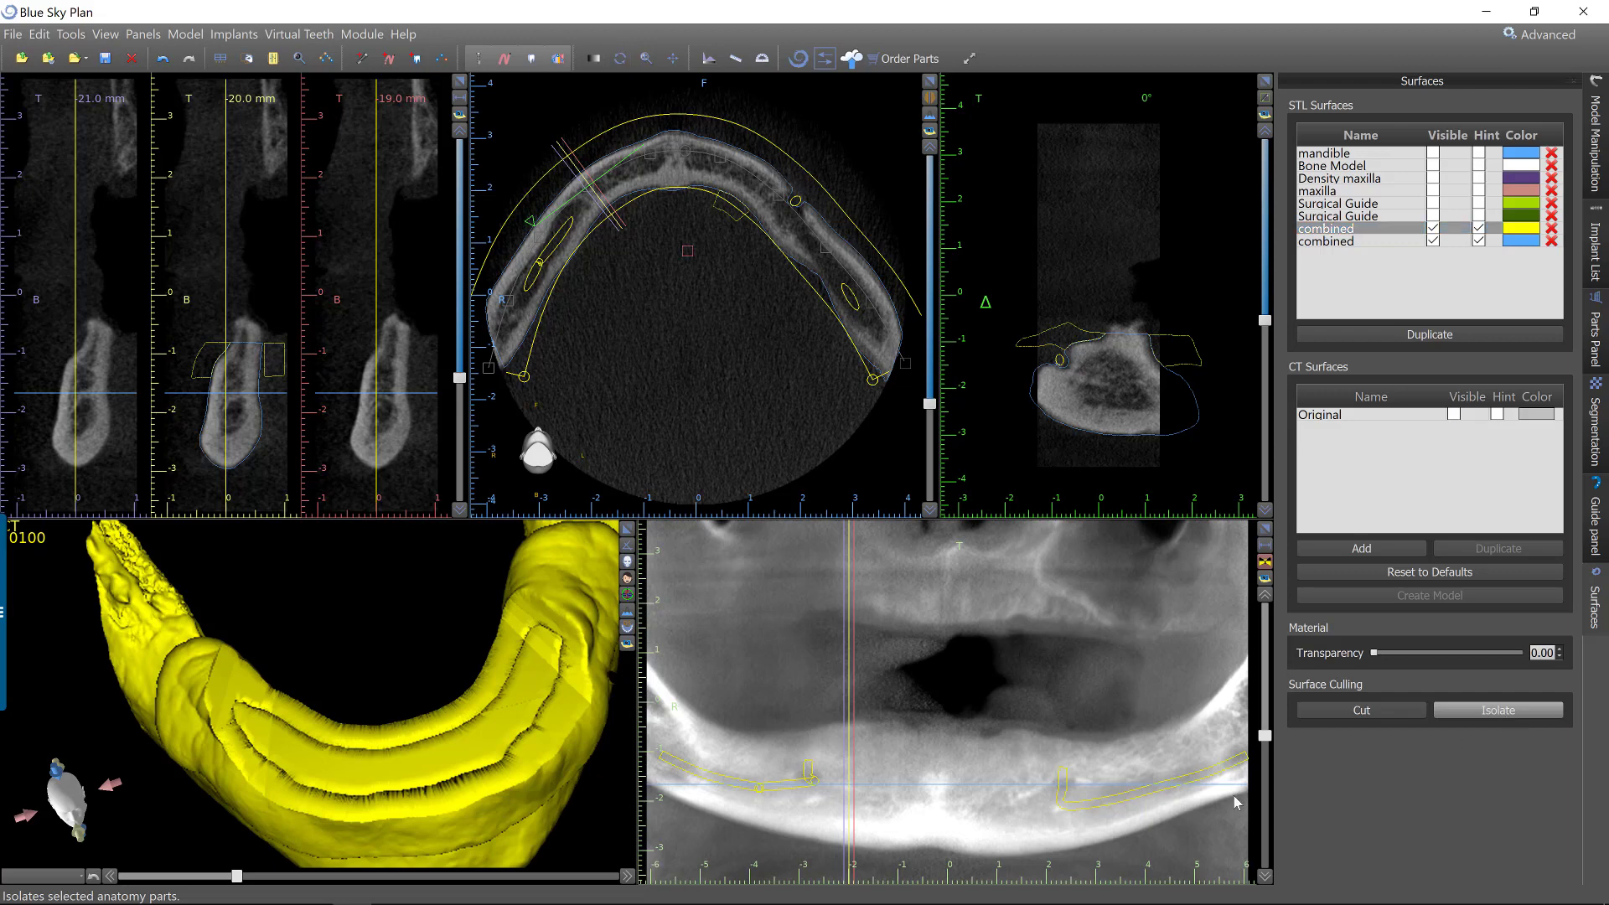
{"action": "left_click", "coordinate": [578, 576]}
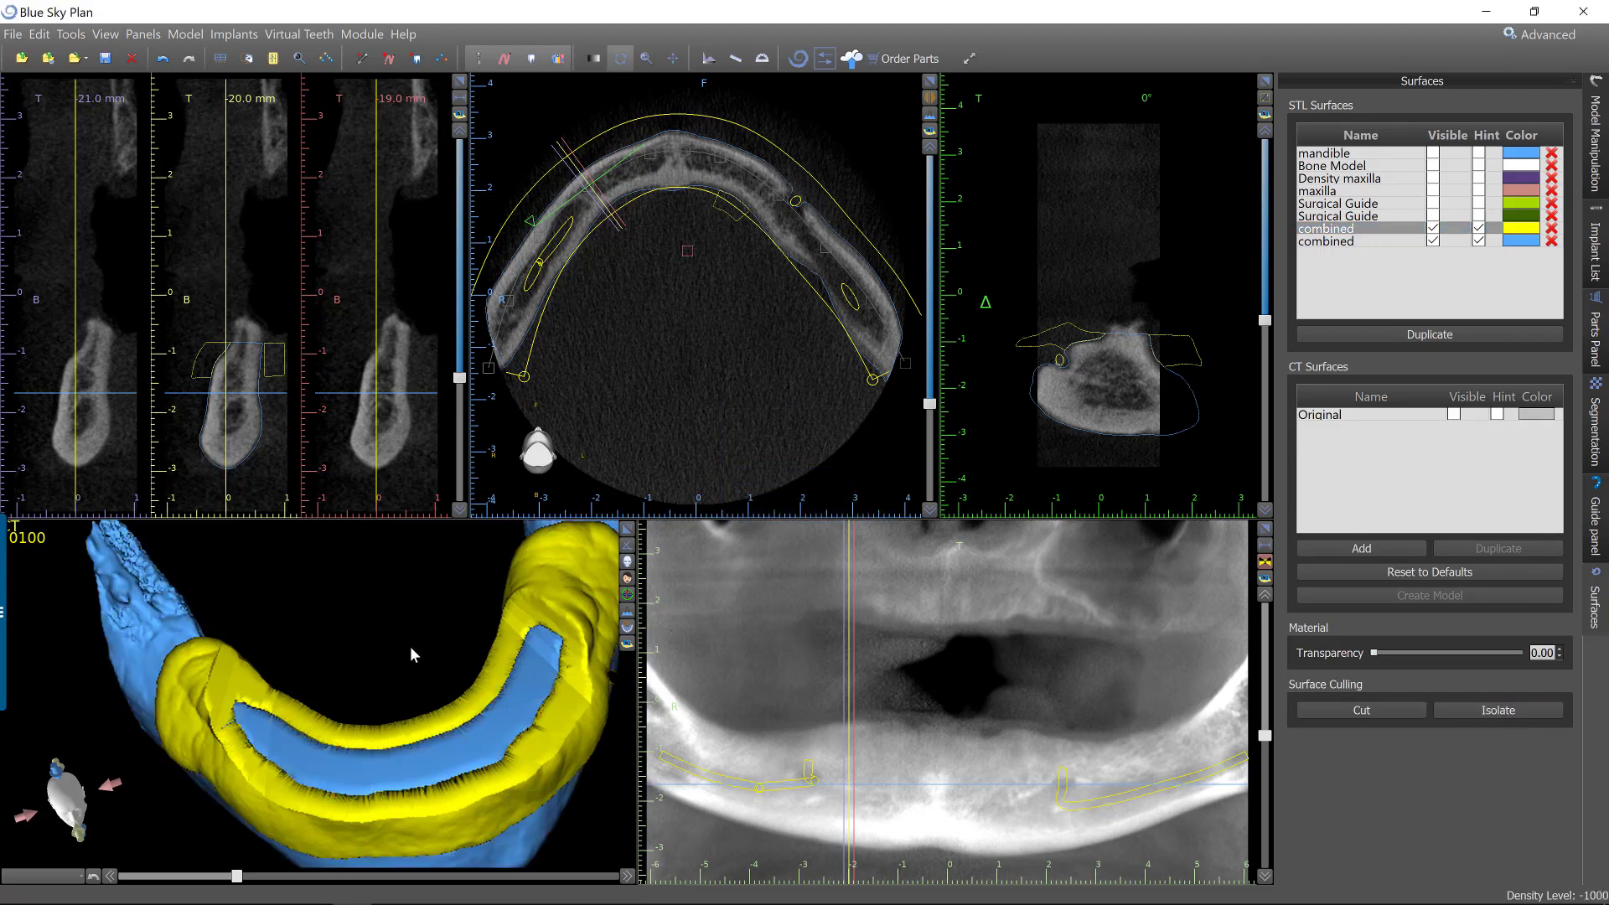
{"action": "left_click_drag", "start_coordinate": [409, 646], "coordinate": [383, 730]}
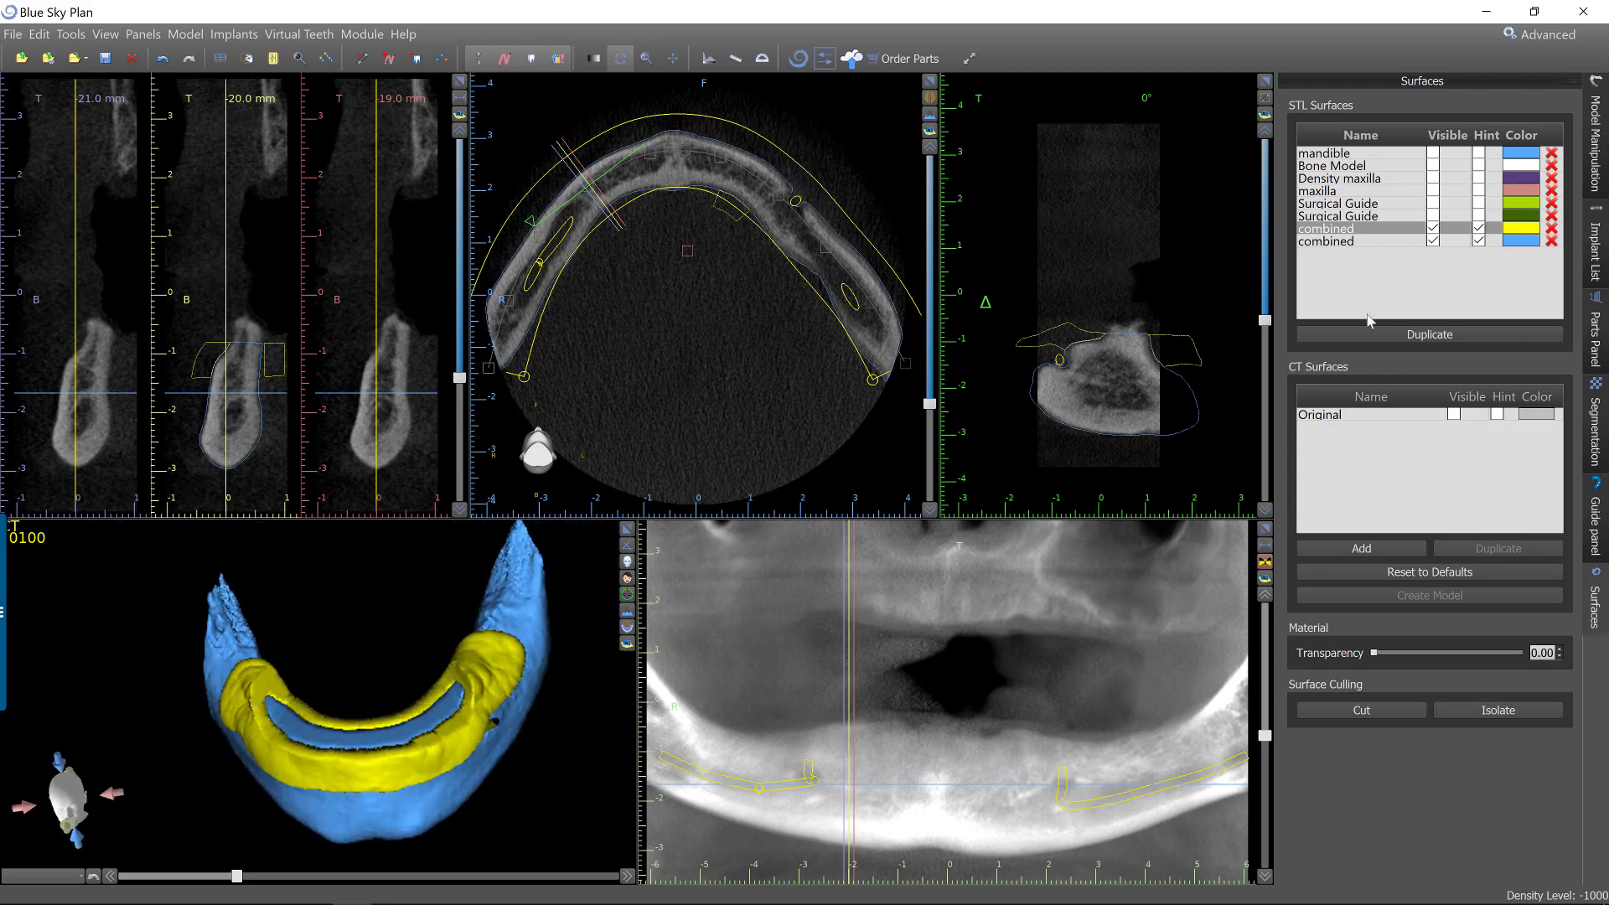
Hide the yellow combined surface and rename the blue isolated bone surface to "reduced jaw".
{"action": "left_click", "coordinate": [1434, 228]}
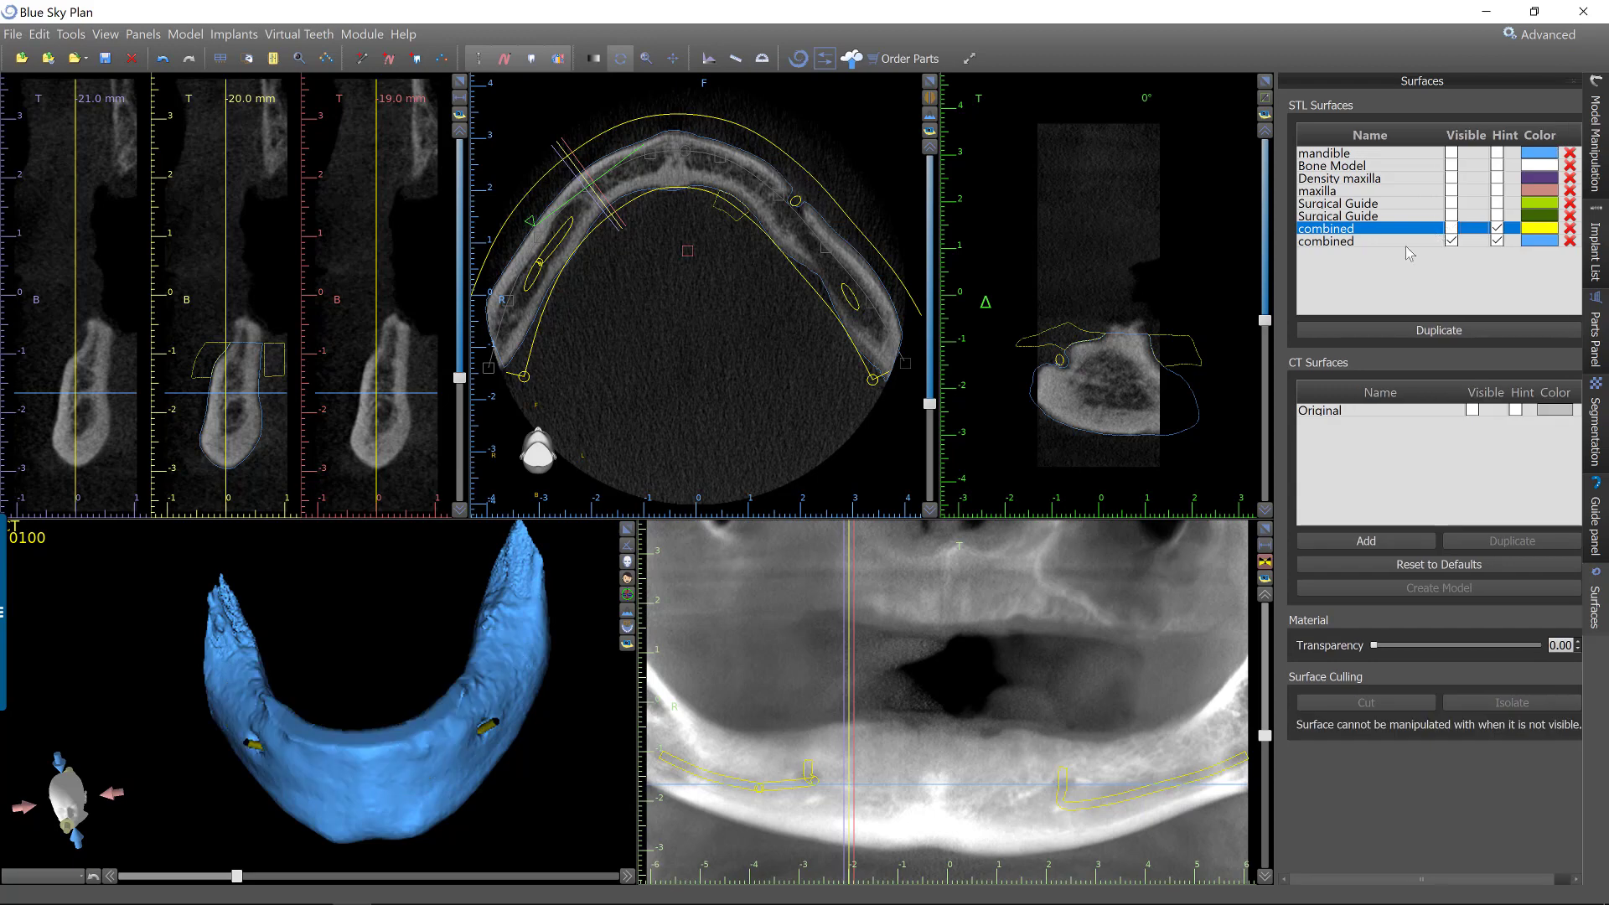
{"action": "double_click", "coordinate": [1340, 242]}
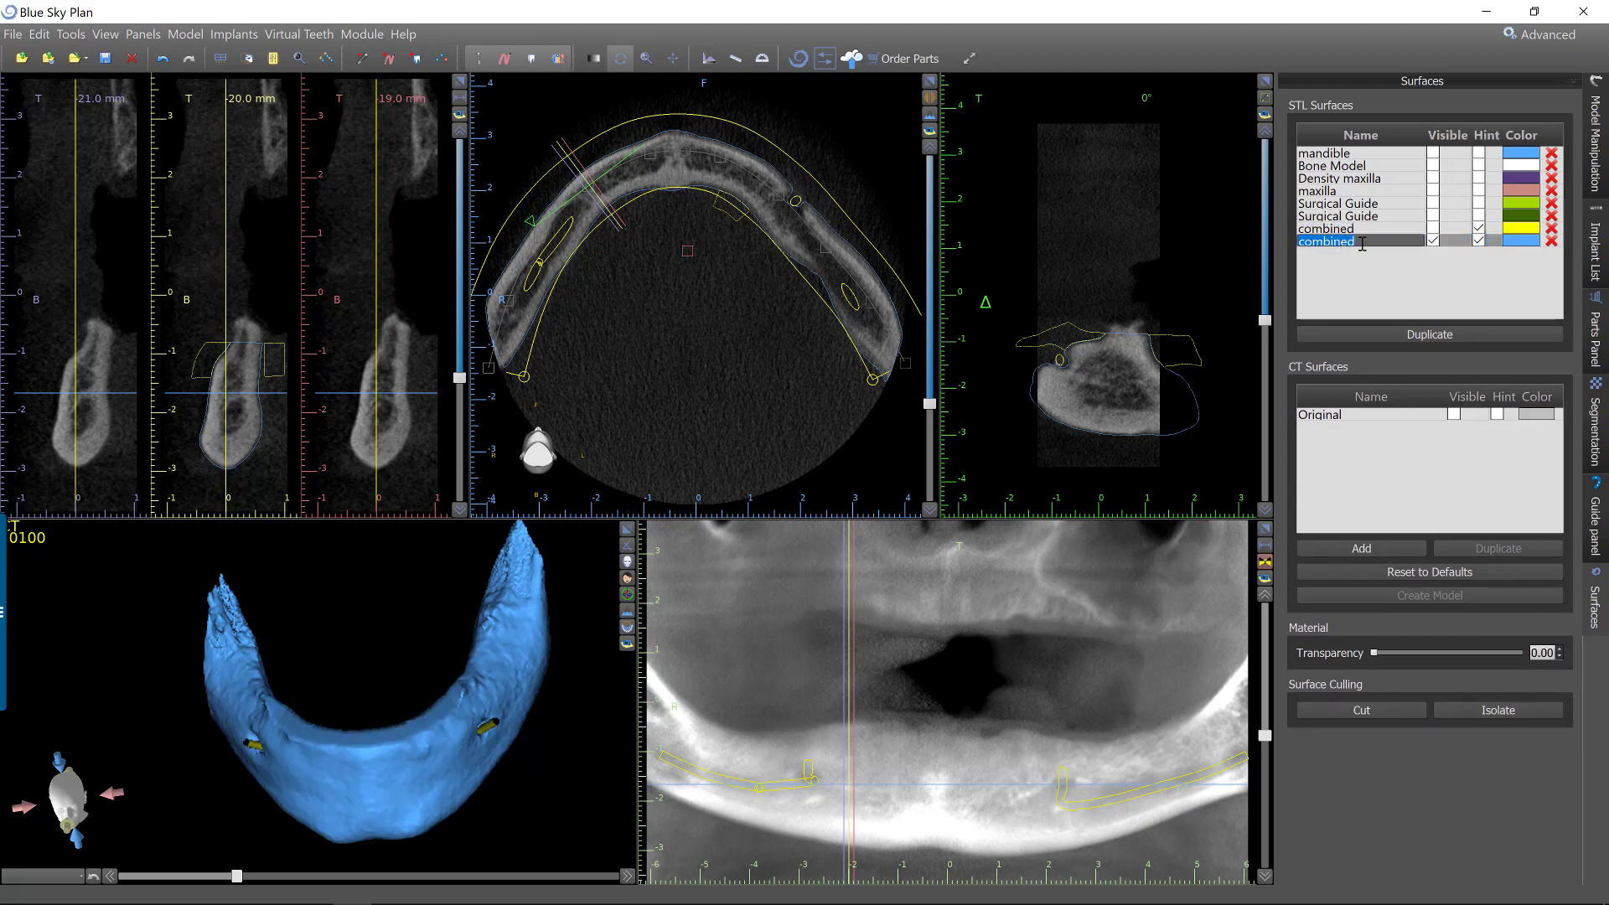
{"action": "type", "text": "reduced jaw"}
{"action": "key", "text": "Return"}
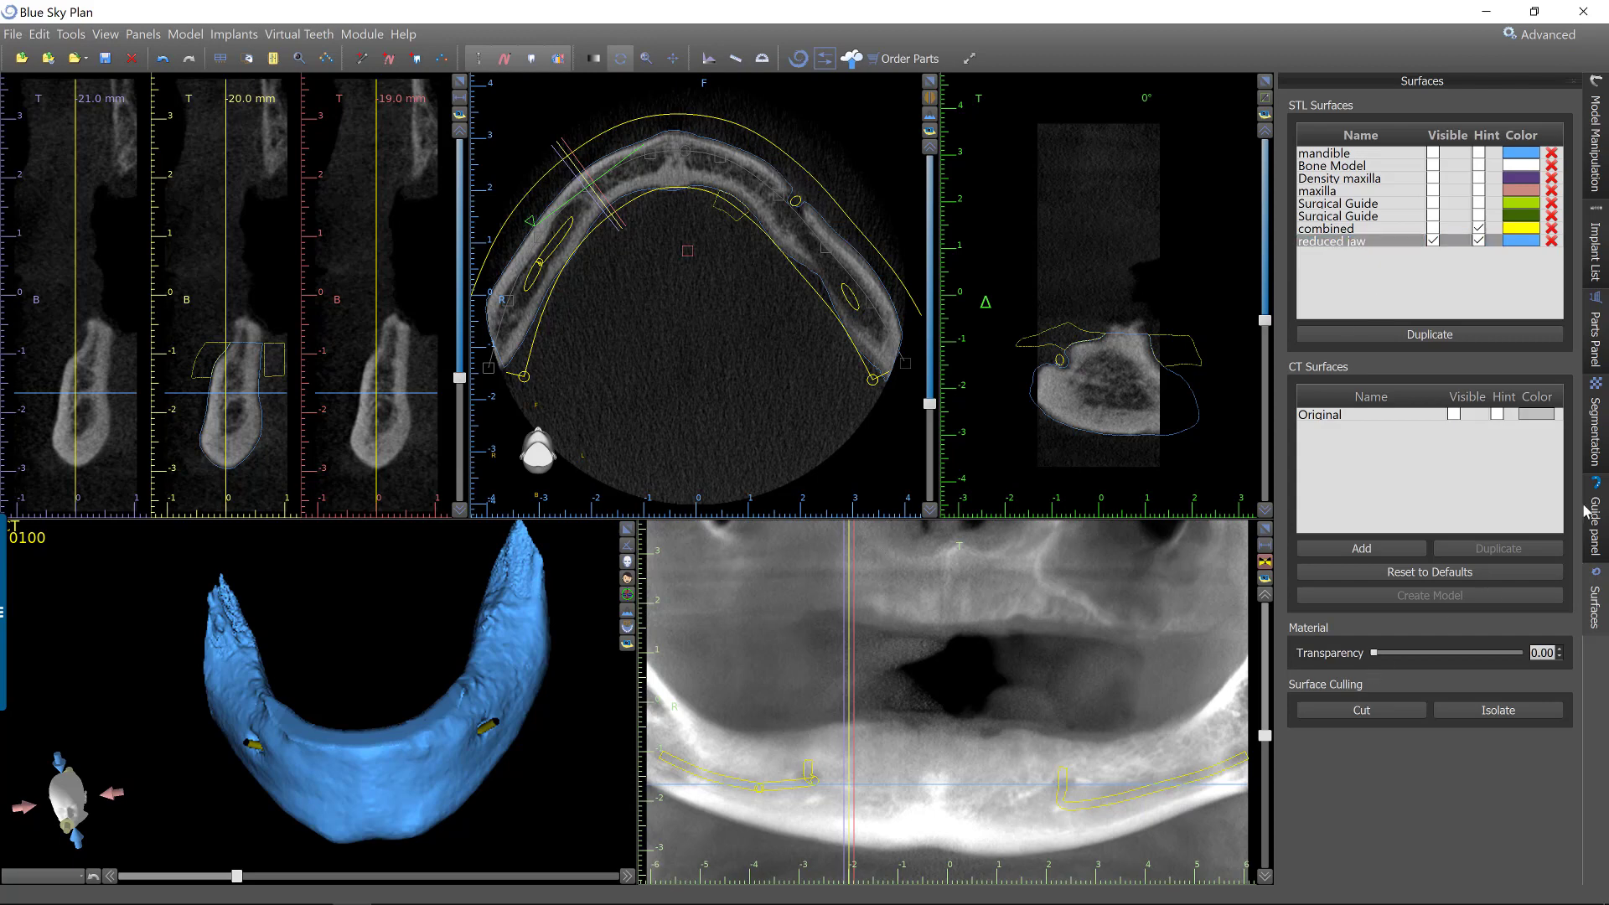
Show the guide tubes of the four mandibular IH3713 implants, IDs 0 to 3, keeping the maxillary implants' tubes hidden.
{"action": "left_click", "coordinate": [1599, 511]}
{"action": "left_click", "coordinate": [1595, 252]}
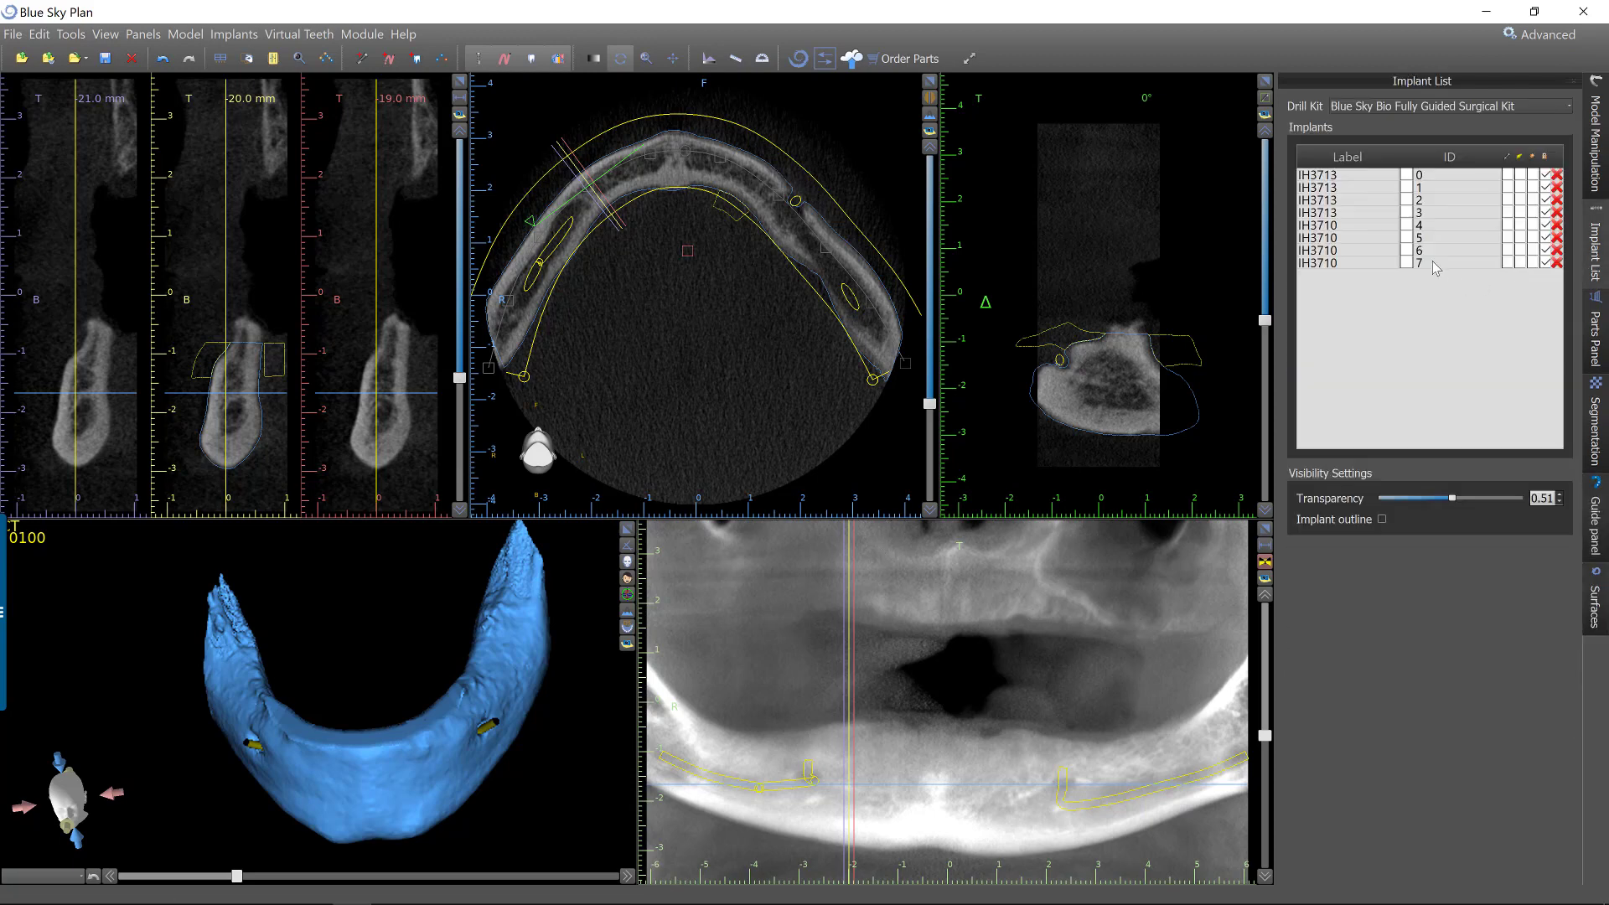
{"action": "left_click", "coordinate": [1532, 263]}
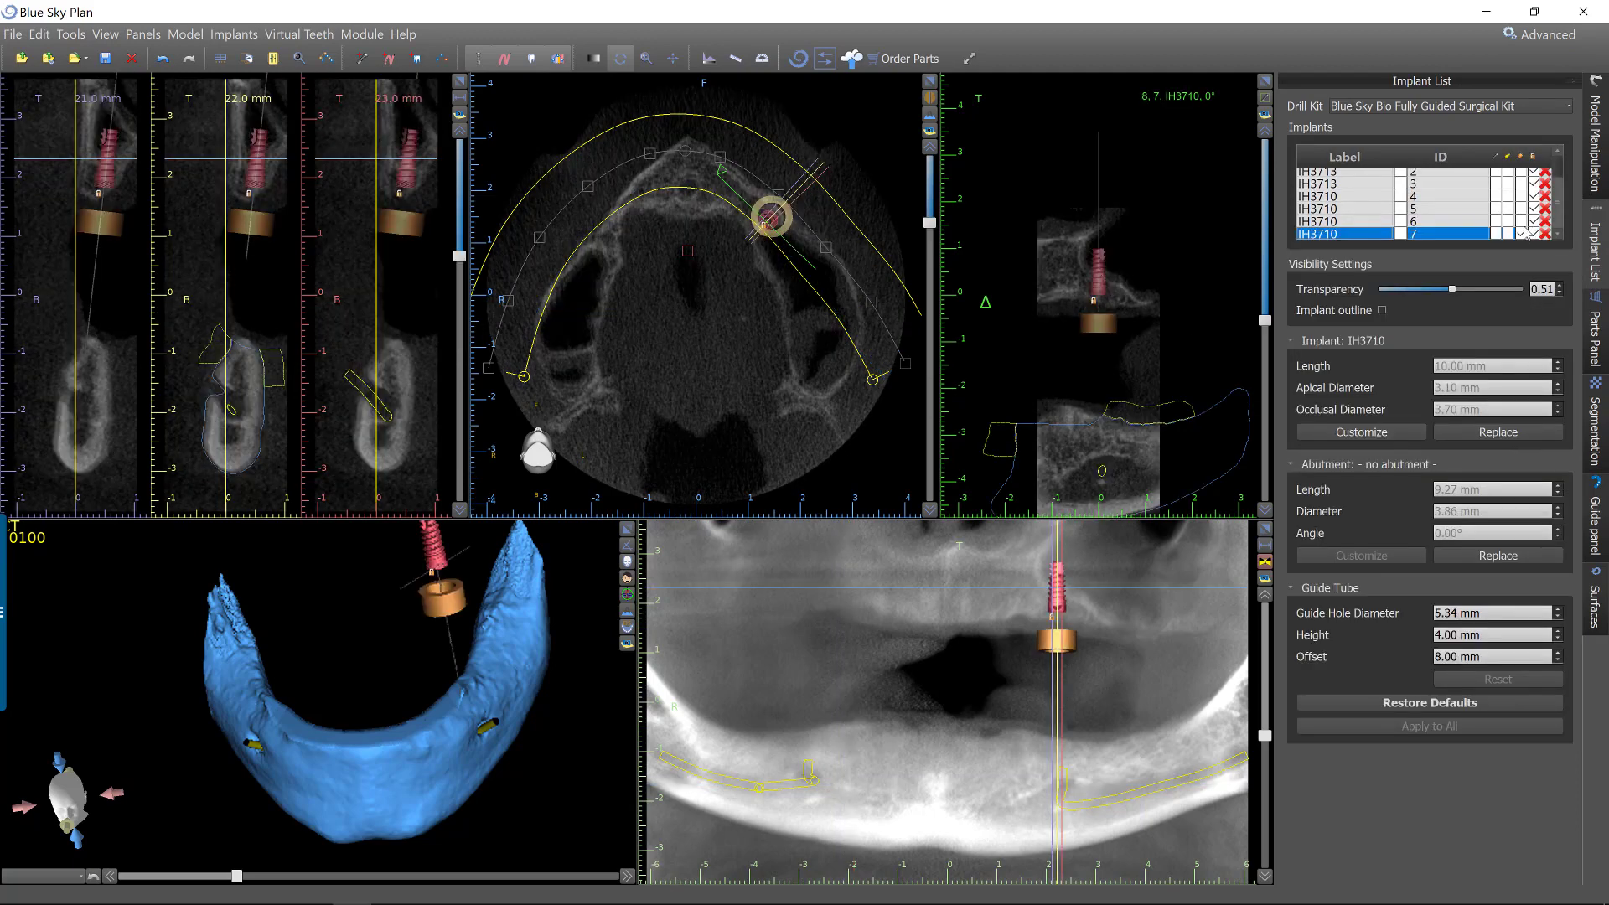
{"action": "left_click", "coordinate": [1523, 235]}
{"action": "scroll", "coordinate": [1523, 193], "scroll_direction": "up", "scroll_amount": 1}
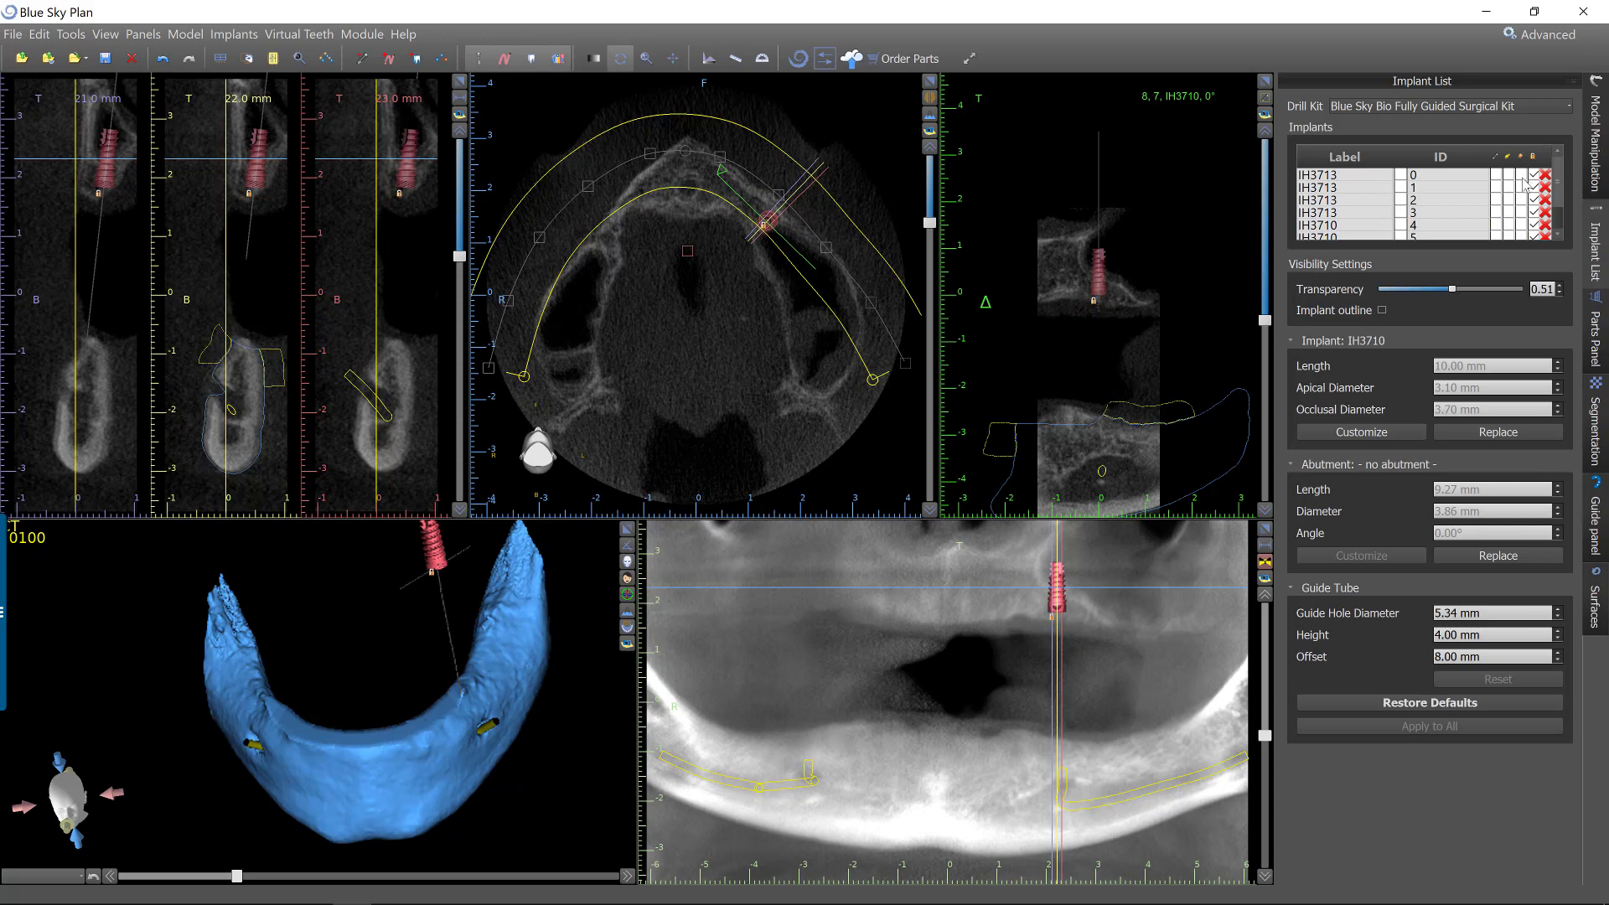
{"action": "left_click", "coordinate": [1521, 177]}
{"action": "left_click", "coordinate": [1522, 189]}
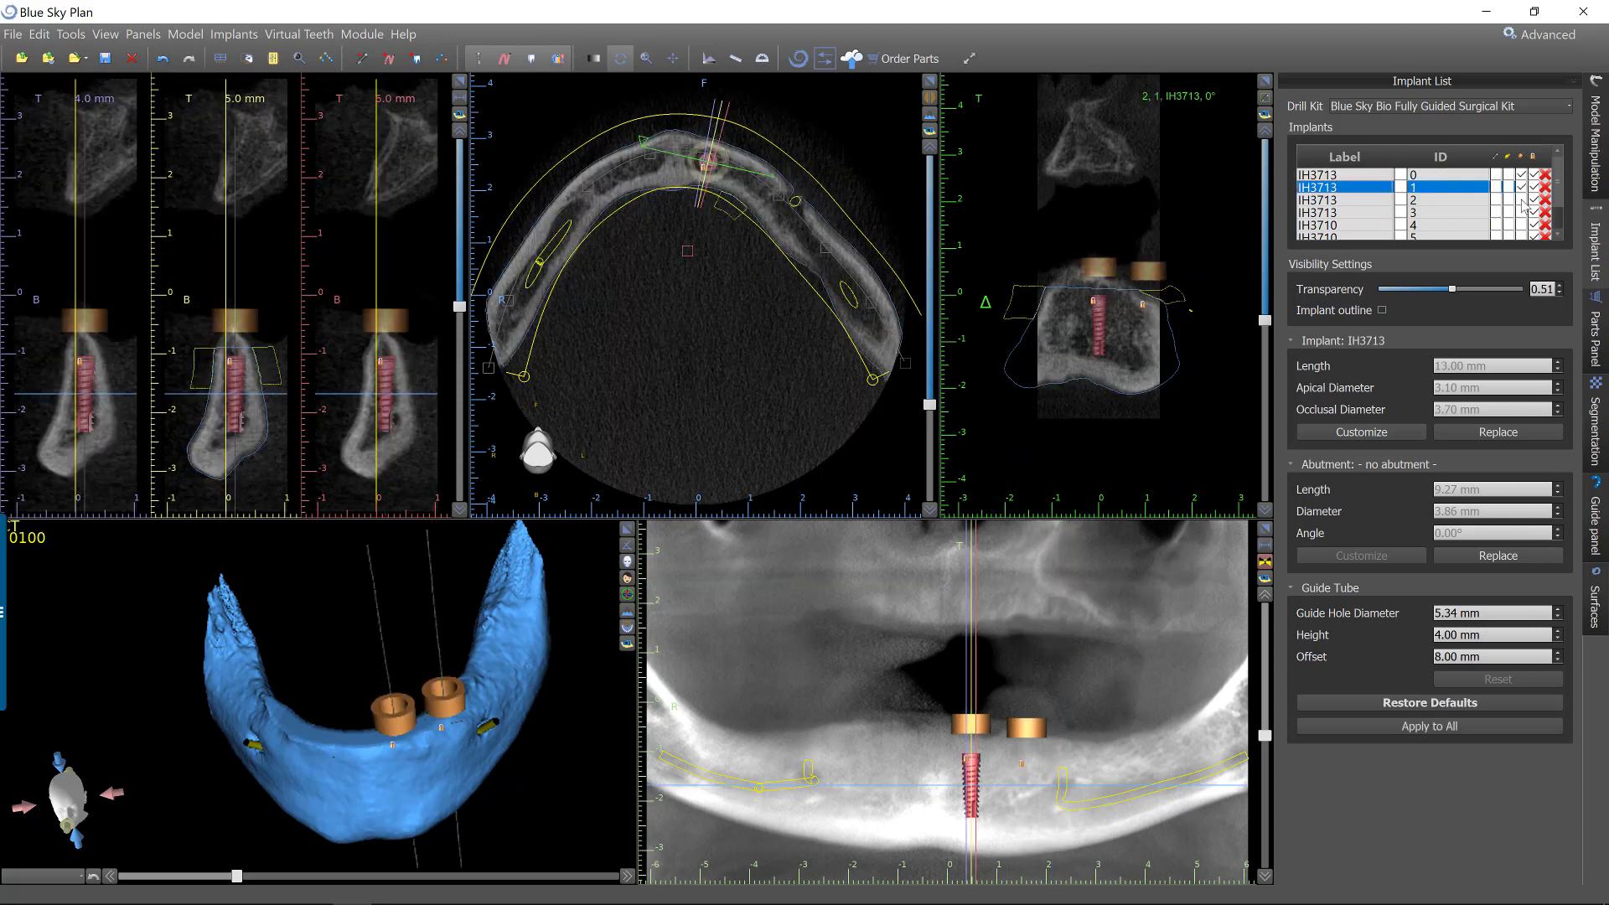
{"action": "left_click", "coordinate": [1522, 200]}
{"action": "left_click", "coordinate": [1521, 213]}
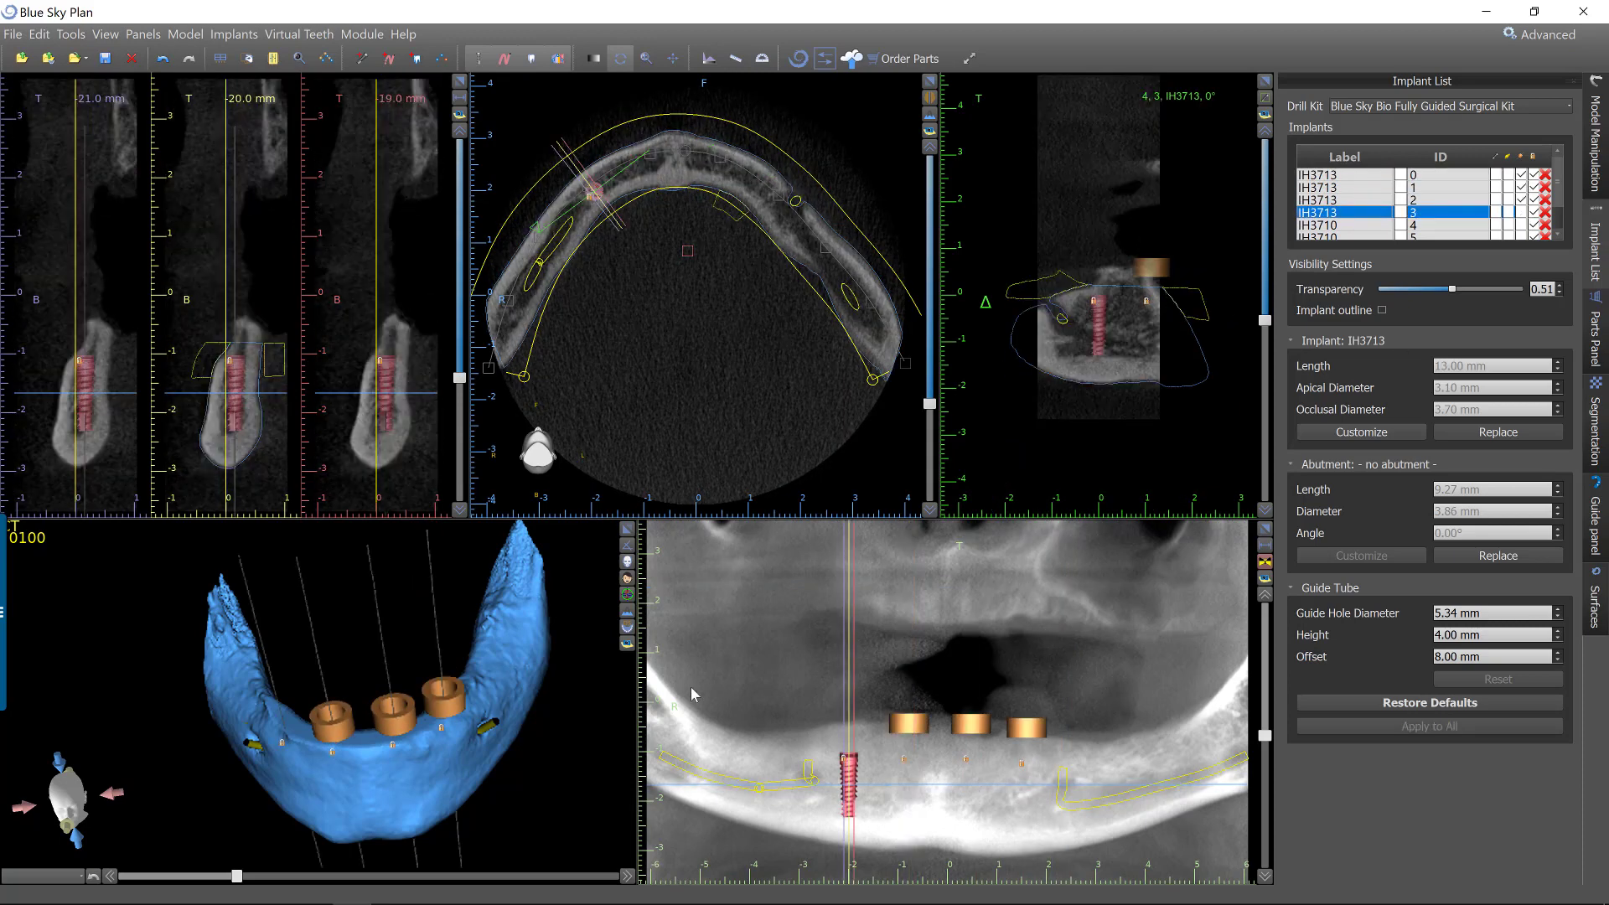
Maximize the 3D view, set reduced jaw as the guide fabrication model, and lock implants and virtual teeth.
{"action": "left_click_drag", "start_coordinate": [352, 661], "coordinate": [630, 530]}
{"action": "left_click", "coordinate": [627, 529]}
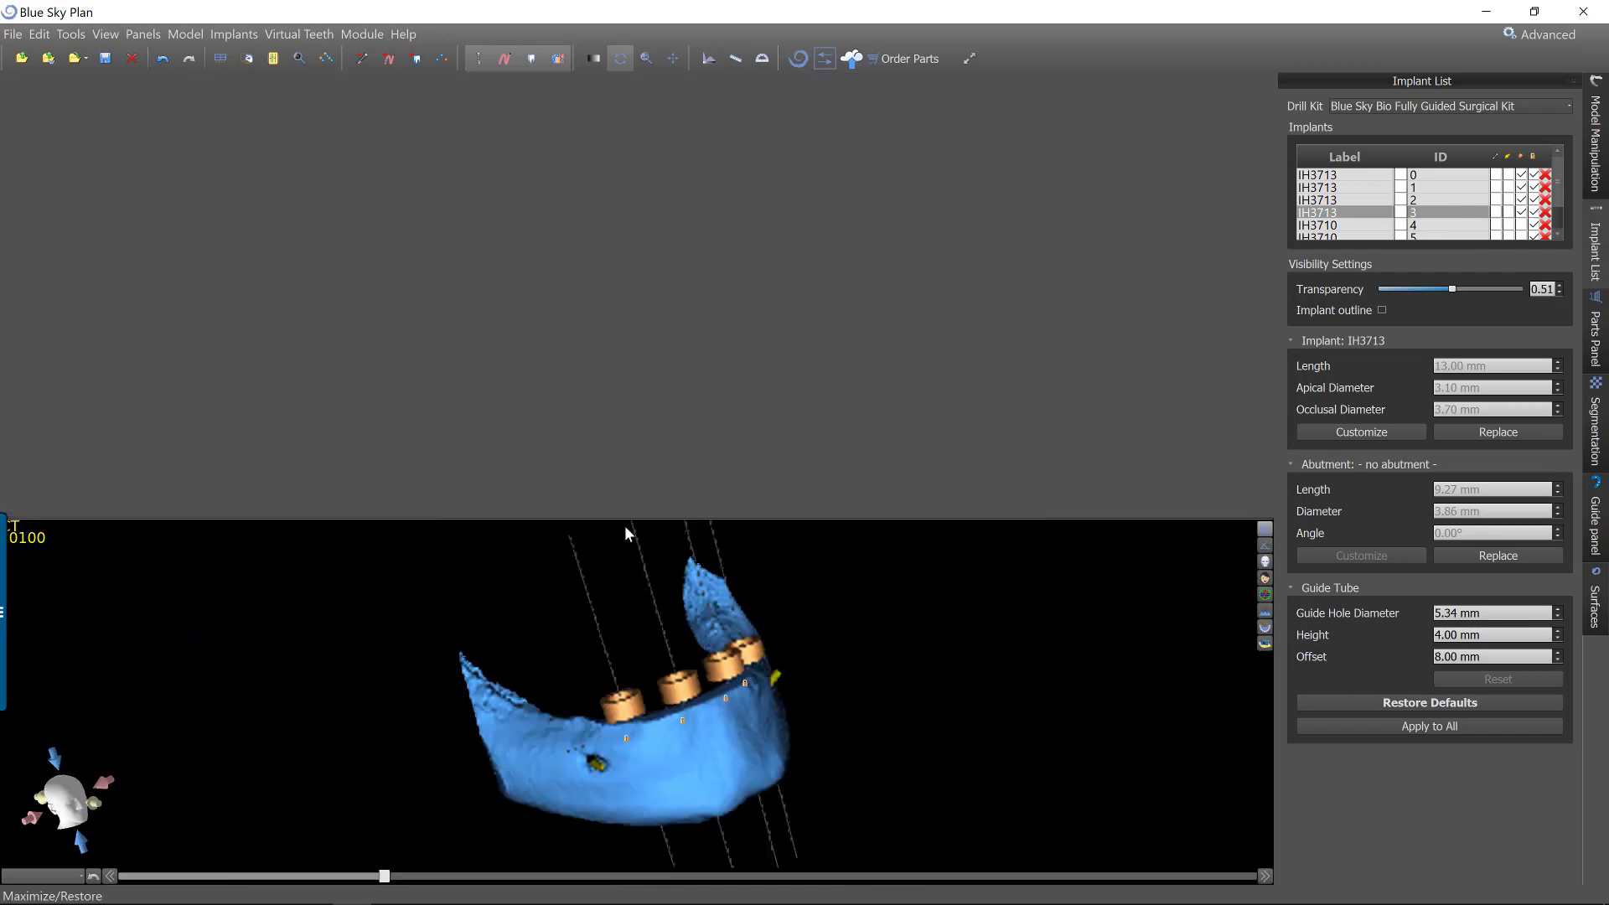
{"action": "left_click", "coordinate": [1594, 523]}
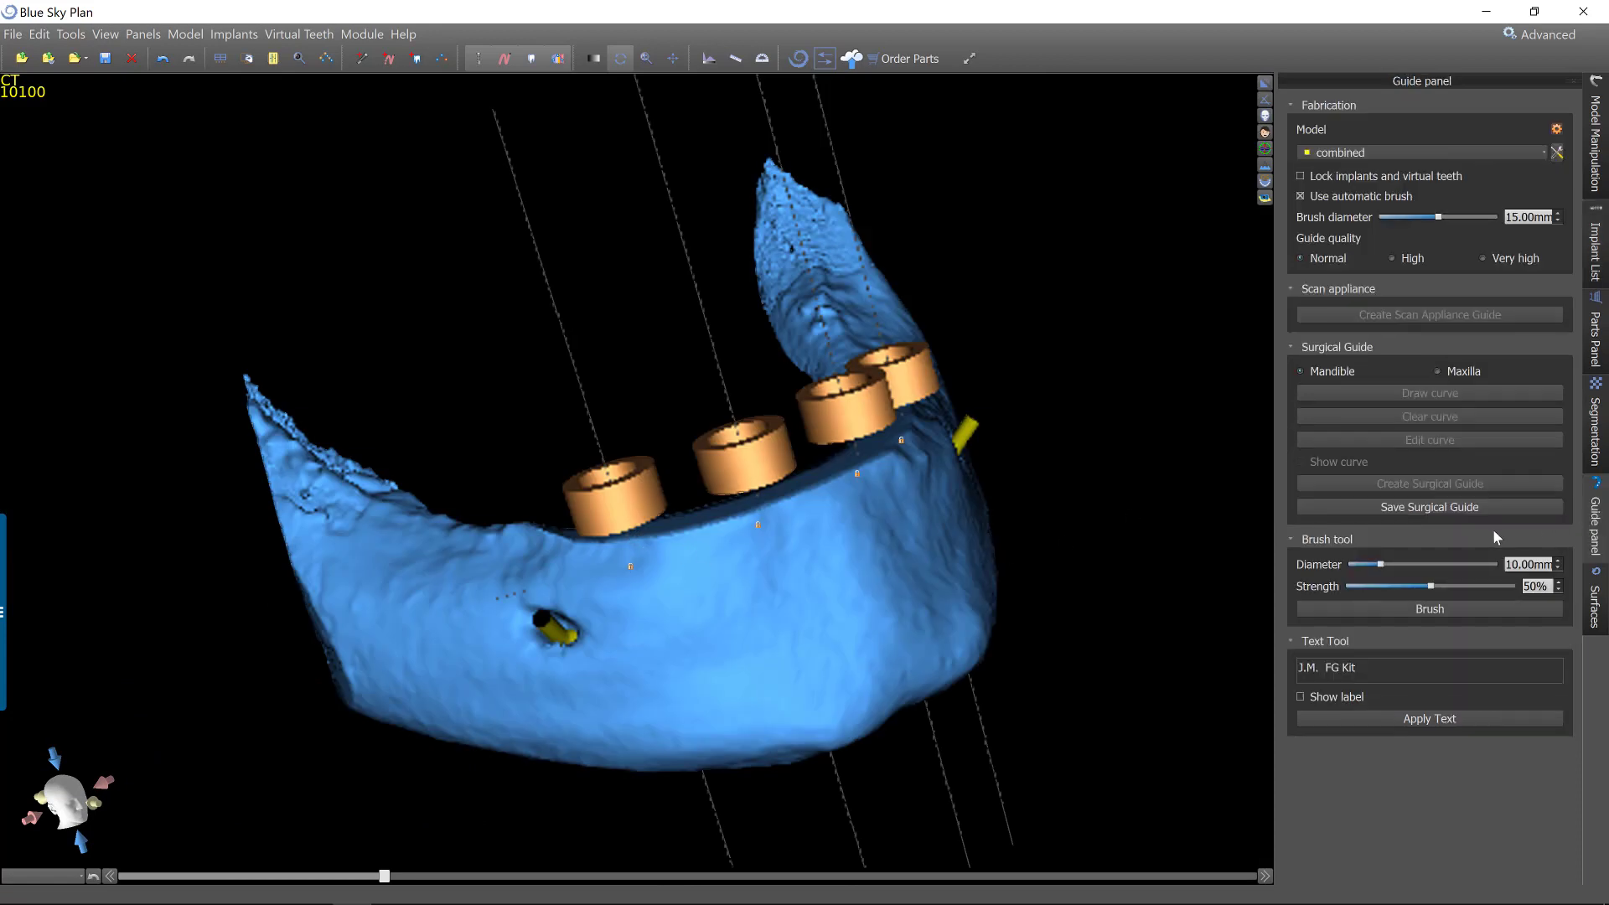
{"action": "left_click", "coordinate": [1341, 152]}
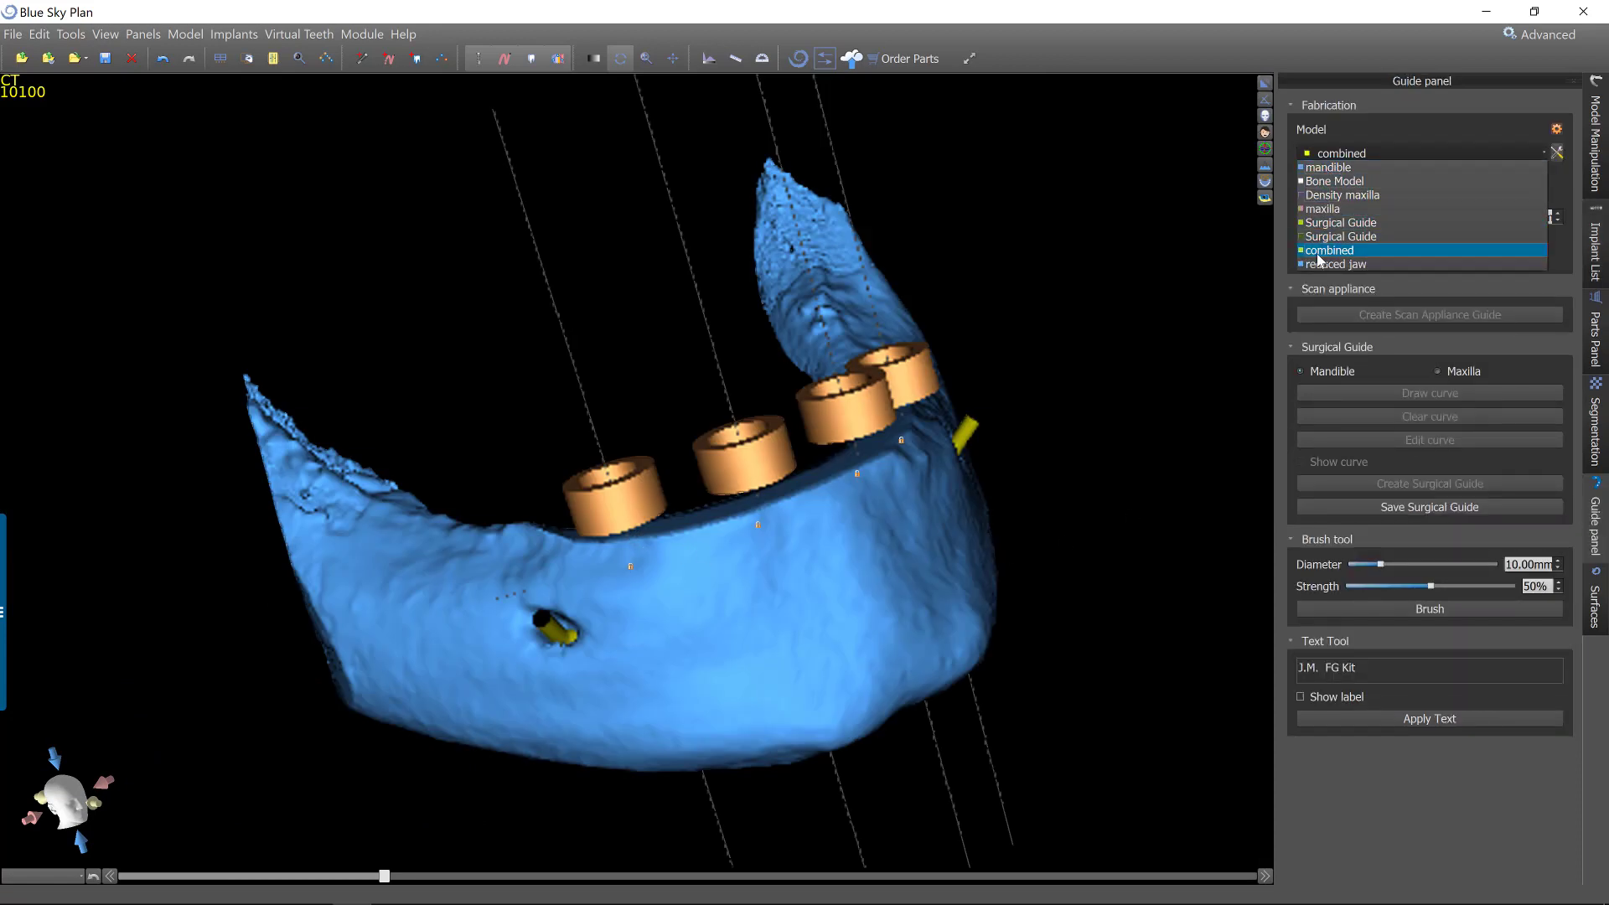
{"action": "left_click", "coordinate": [1317, 265]}
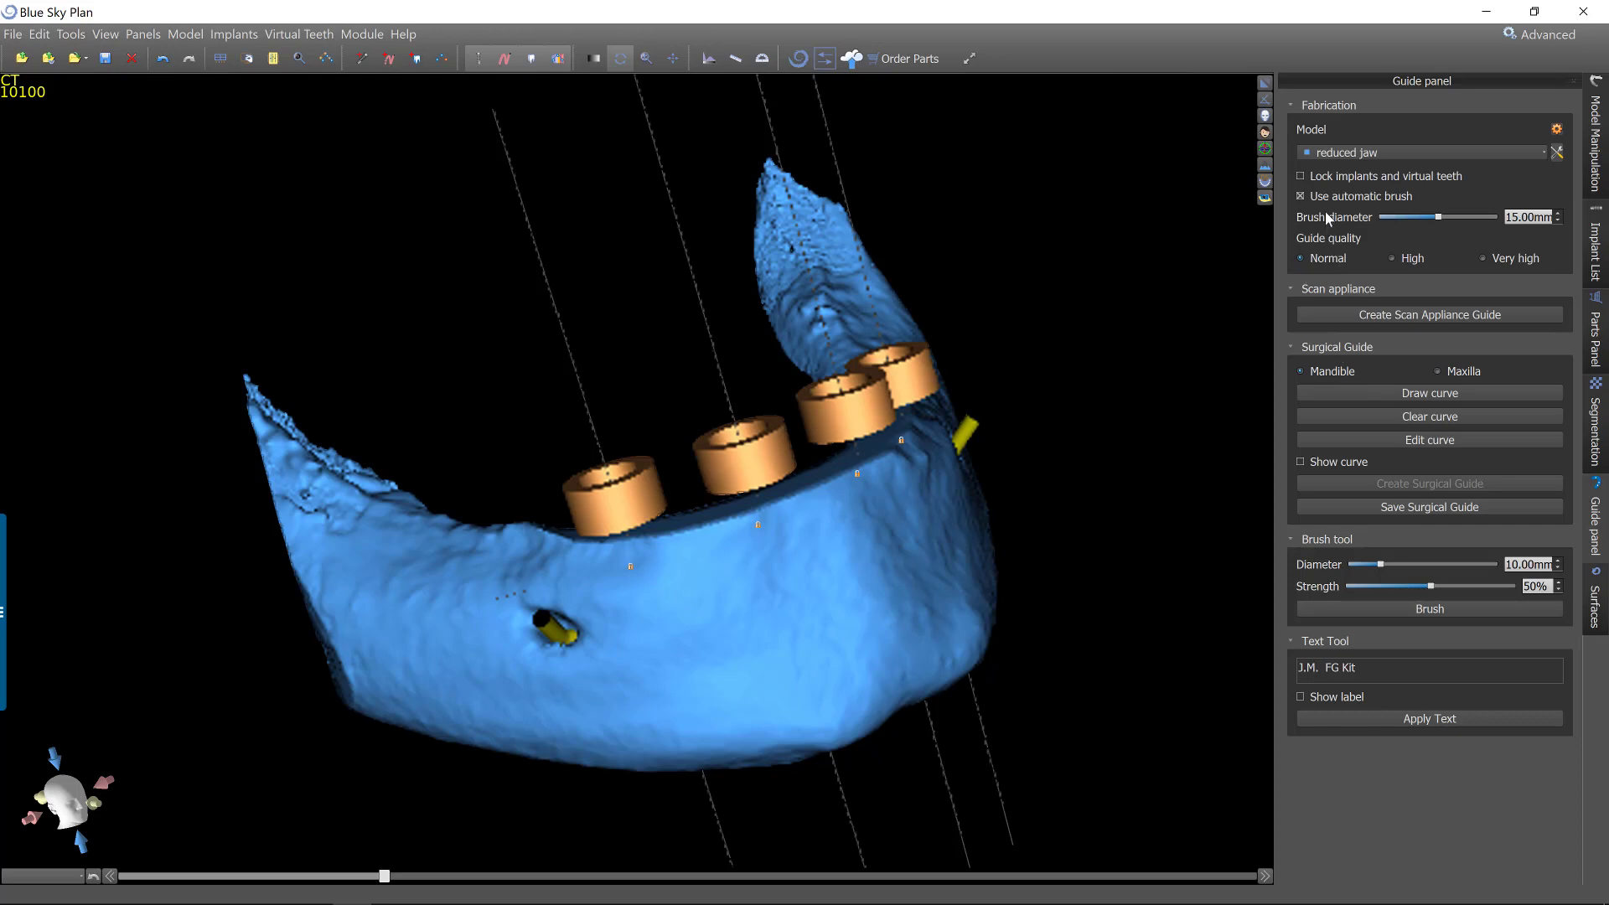
{"action": "left_click", "coordinate": [1324, 174]}
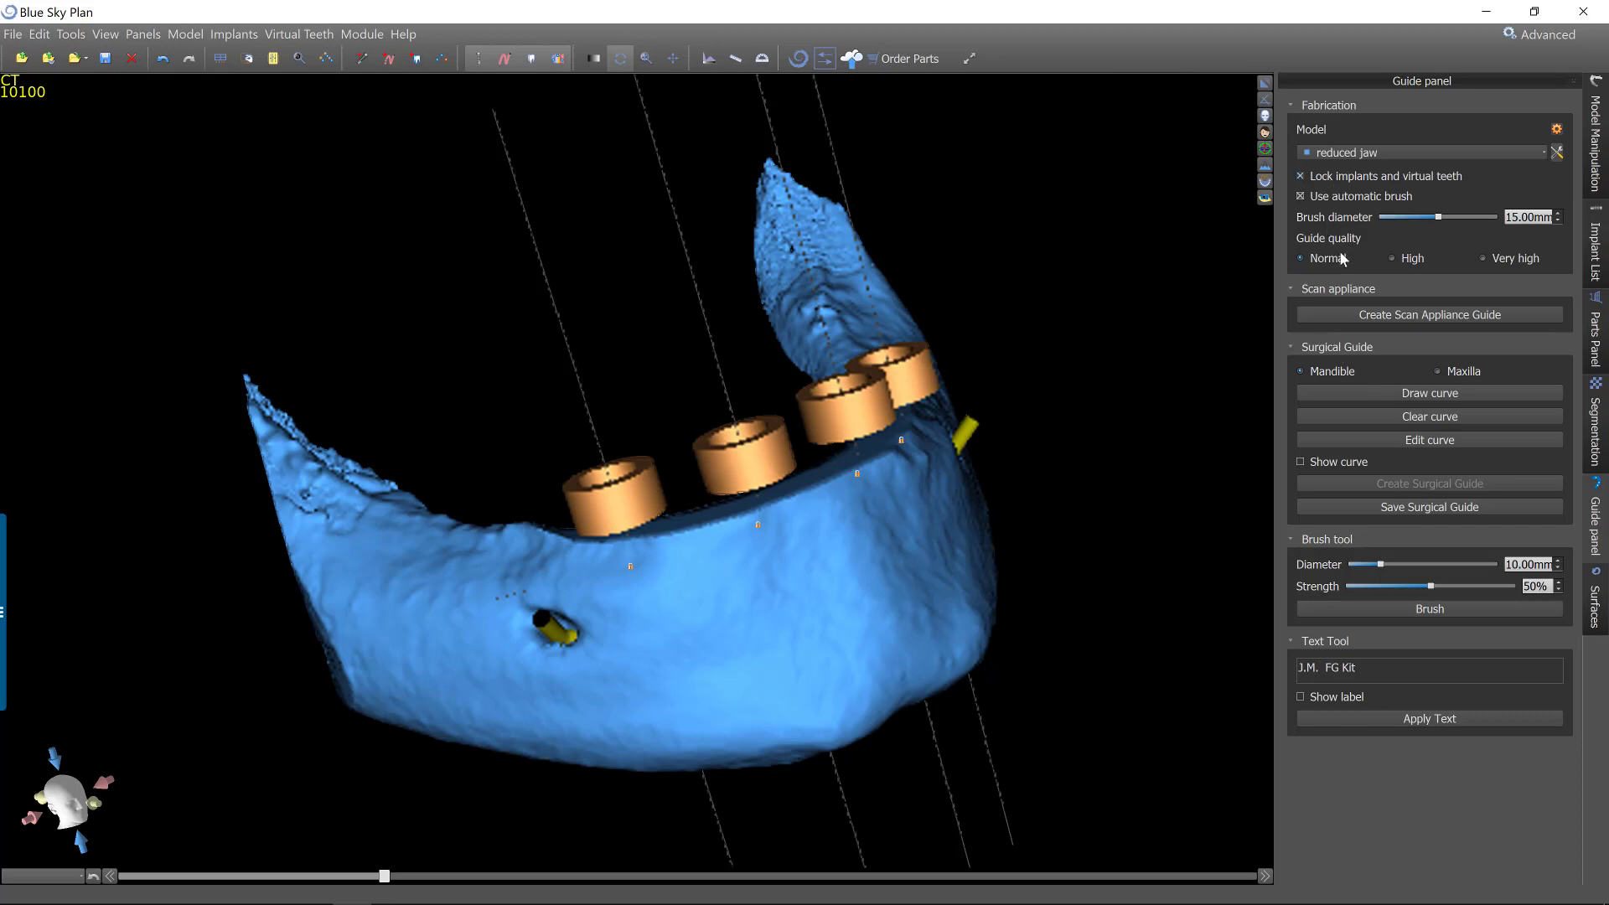
Draw a closed surgical guide curve on the reduced jaw, running around all four guide tubes on the outer and inner sides.
{"action": "left_click", "coordinate": [1390, 399]}
{"action": "mouse_move", "coordinate": [683, 648]}
{"action": "left_mouse_down"}
{"action": "mouse_move", "coordinate": [962, 661]}
{"action": "mouse_move", "coordinate": [696, 663]}
{"action": "left_mouse_up"}
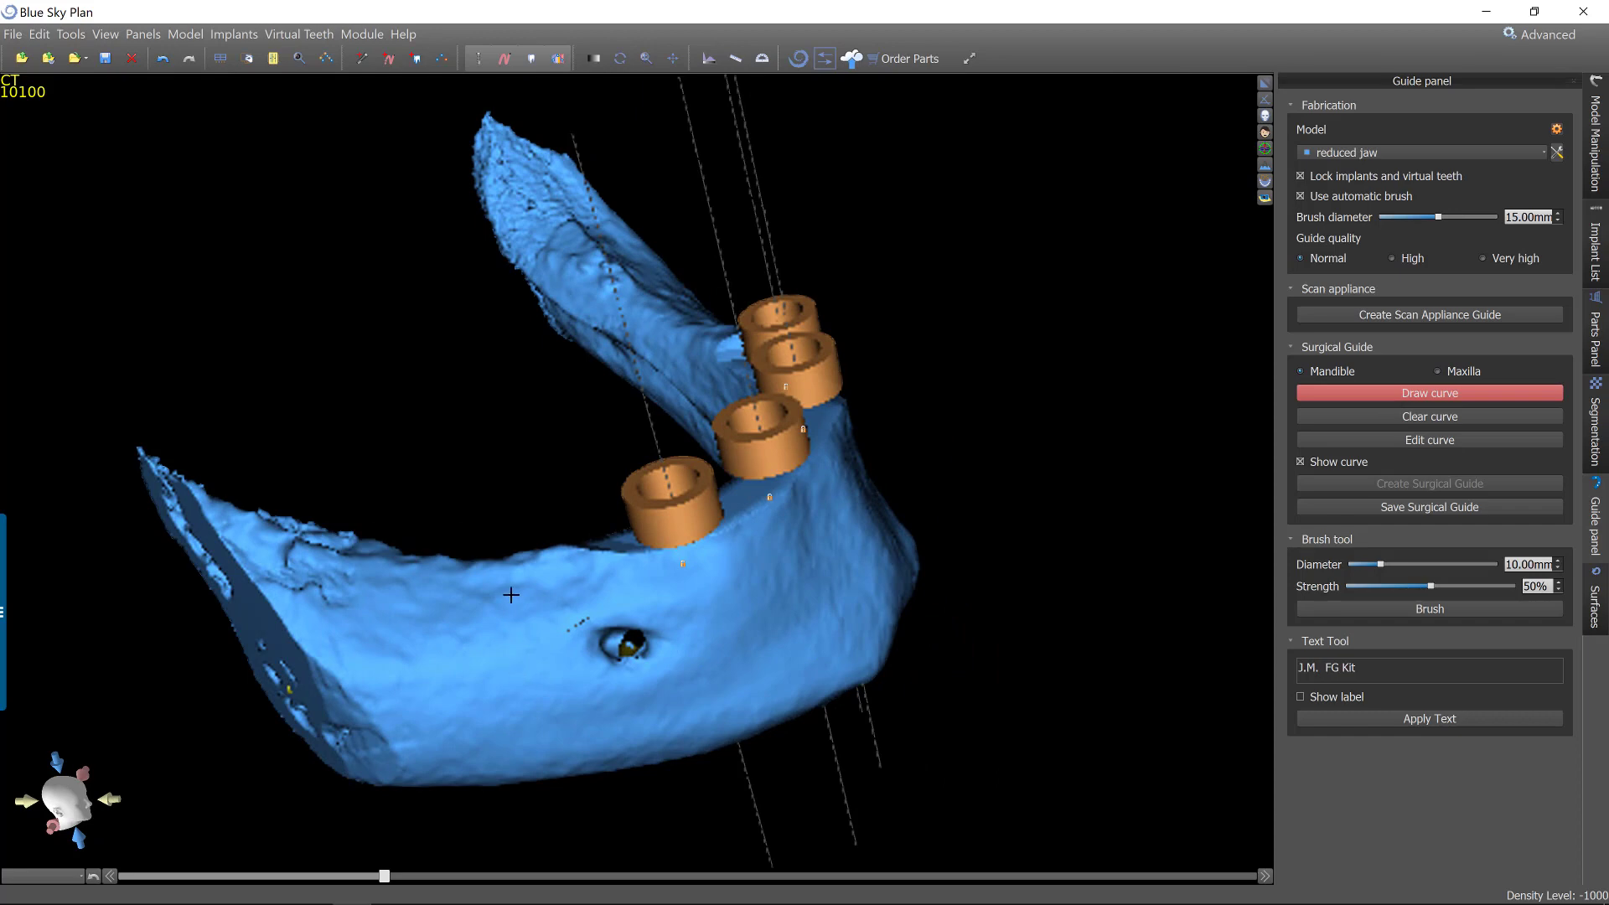
{"action": "left_click", "coordinate": [494, 639]}
{"action": "left_click_drag", "start_coordinate": [1009, 463], "coordinate": [765, 591]}
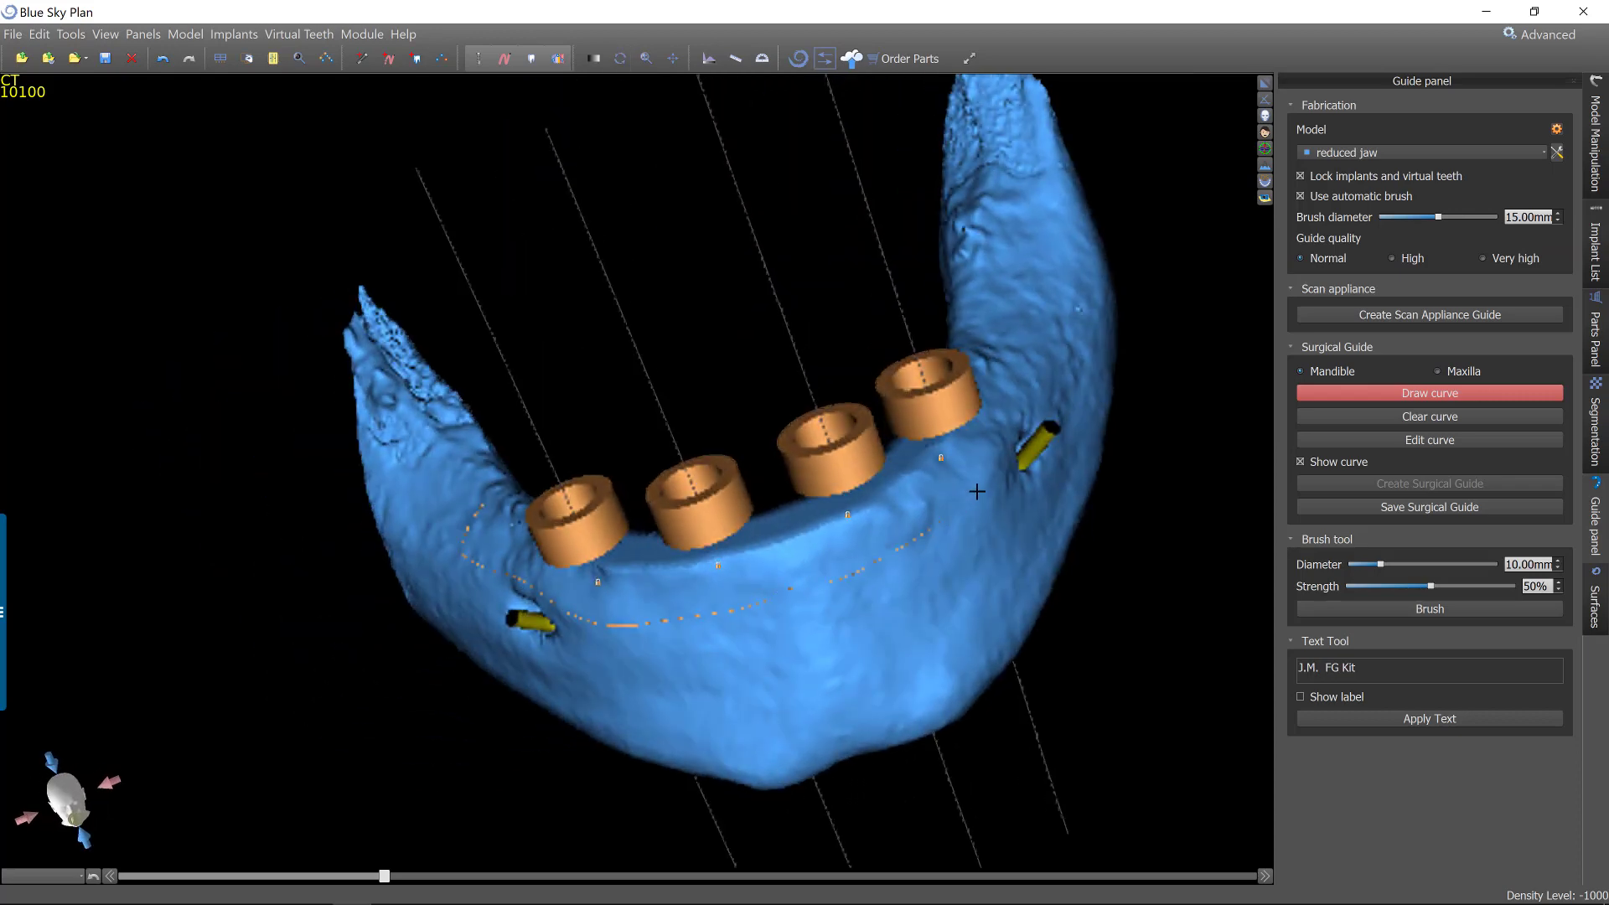
{"action": "left_click_drag", "start_coordinate": [1063, 489], "coordinate": [817, 649]}
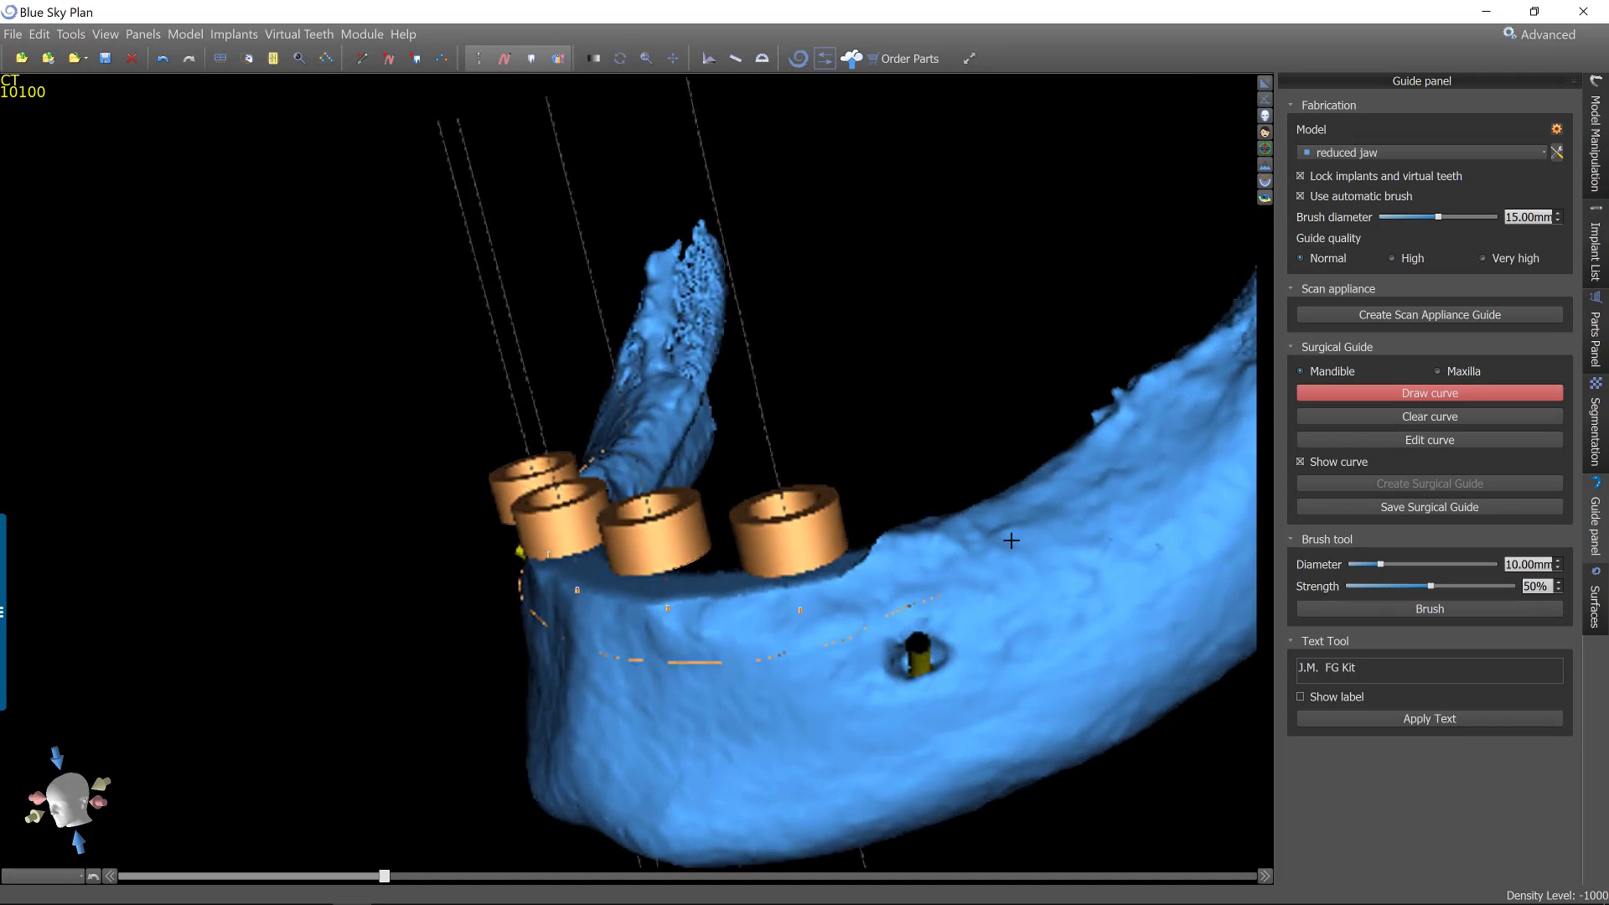
{"action": "left_click_drag", "start_coordinate": [1080, 645], "coordinate": [233, 612]}
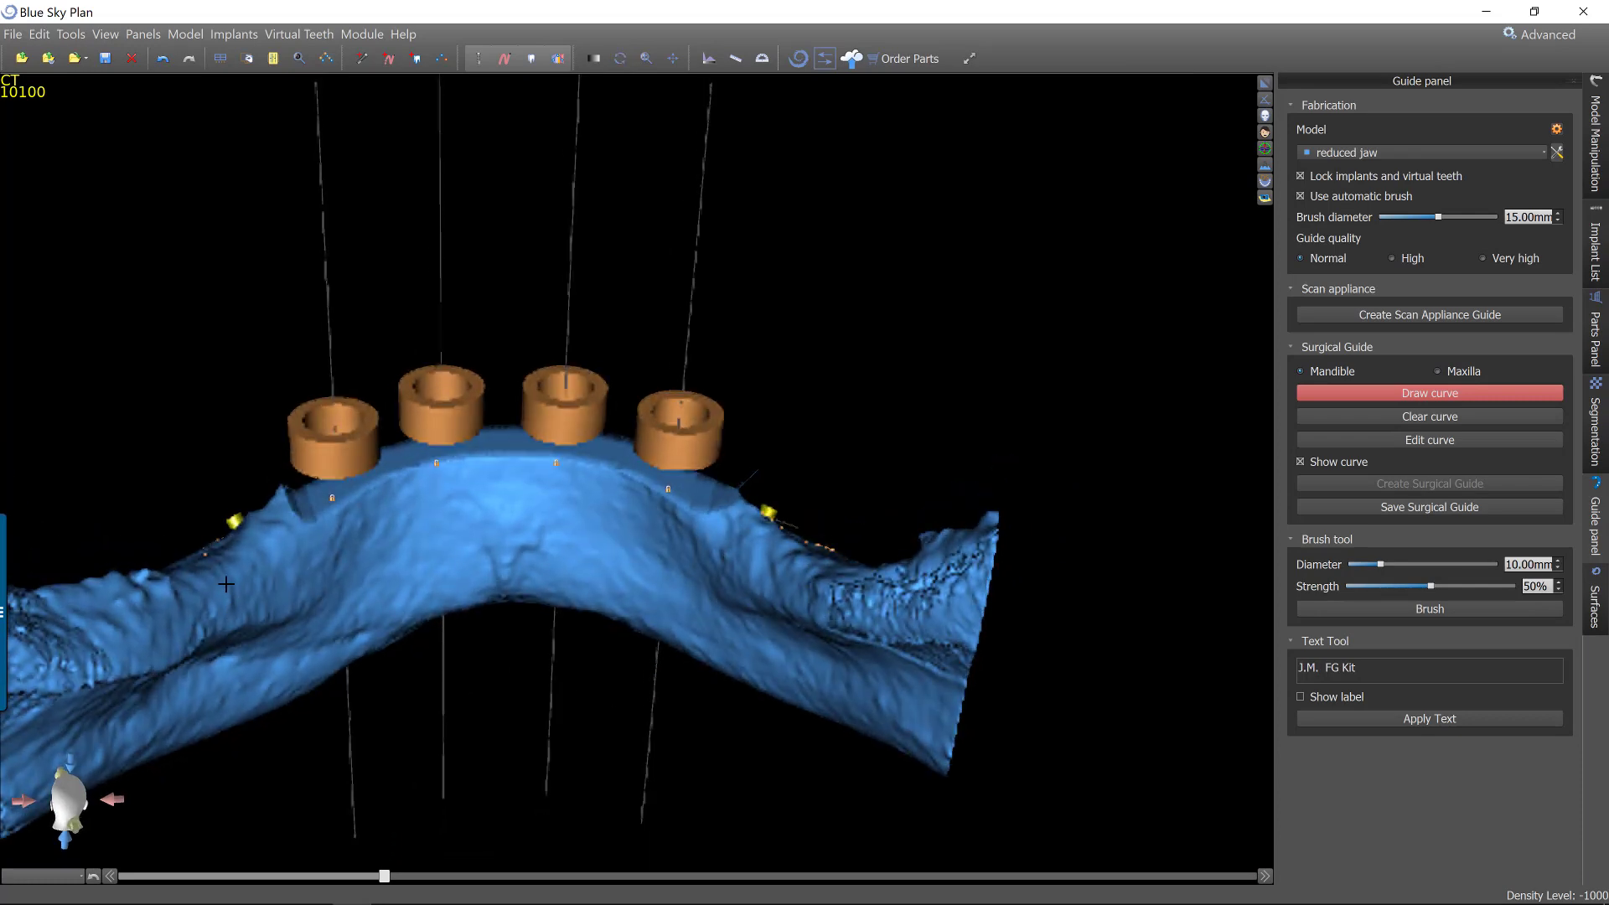
{"action": "mouse_move", "coordinate": [353, 552]}
{"action": "left_mouse_down"}
{"action": "mouse_move", "coordinate": [449, 510]}
{"action": "mouse_move", "coordinate": [542, 509]}
{"action": "mouse_move", "coordinate": [804, 570]}
{"action": "left_mouse_up"}
{"action": "left_click_drag", "start_coordinate": [946, 497], "coordinate": [780, 668]}
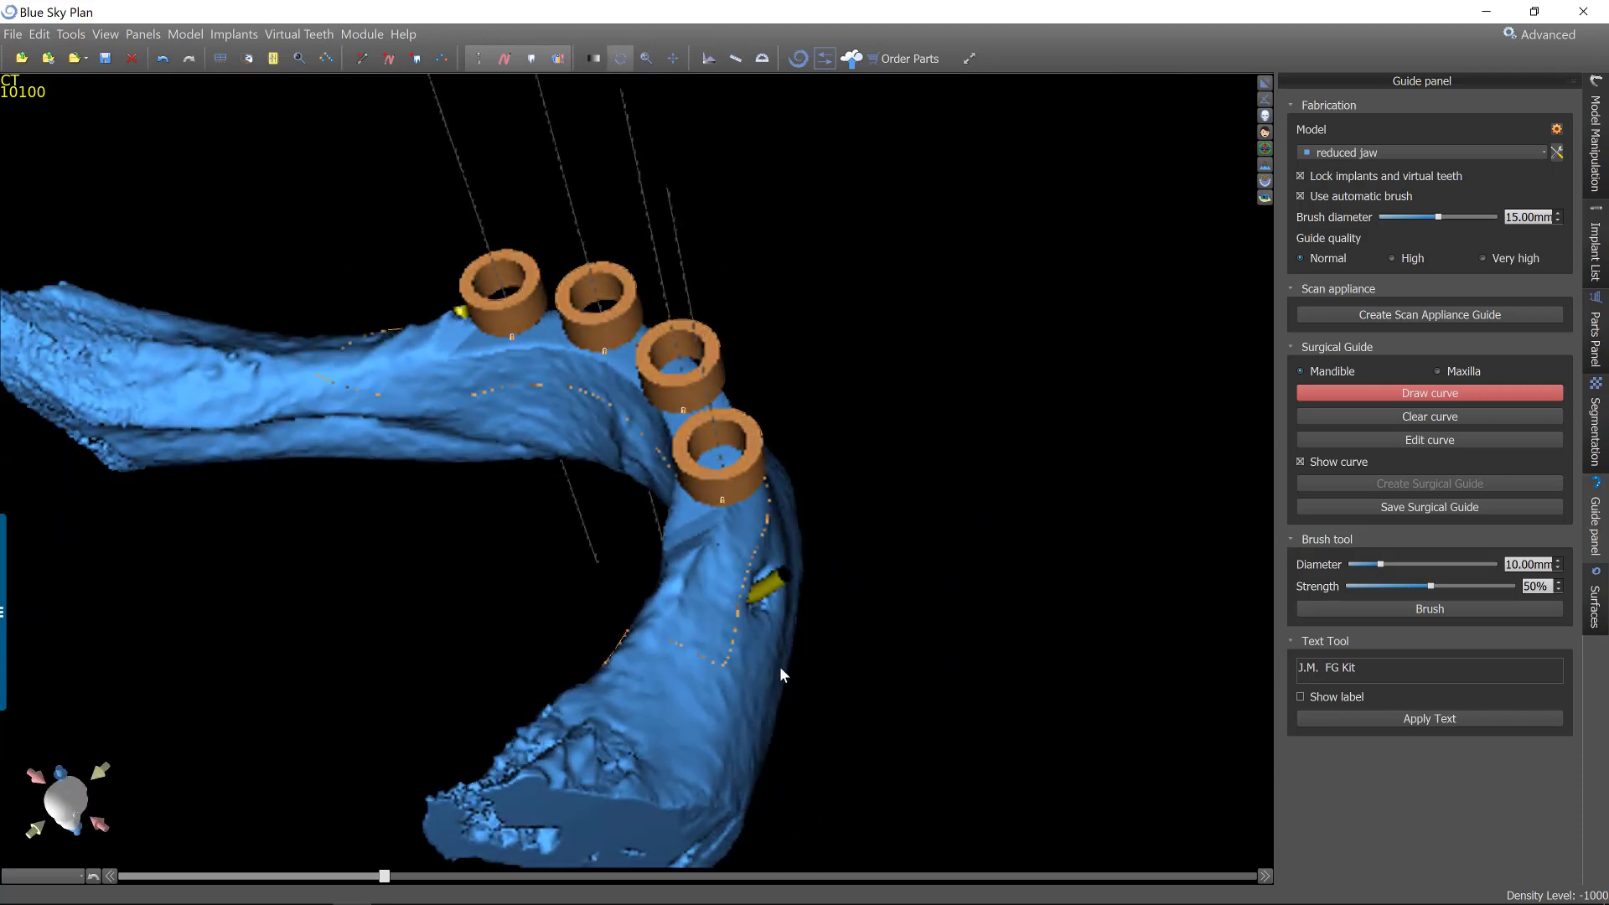
Adjust a posterior control point of the guide curve and create the mandibular surgical guide.
{"action": "left_click", "coordinate": [1459, 439]}
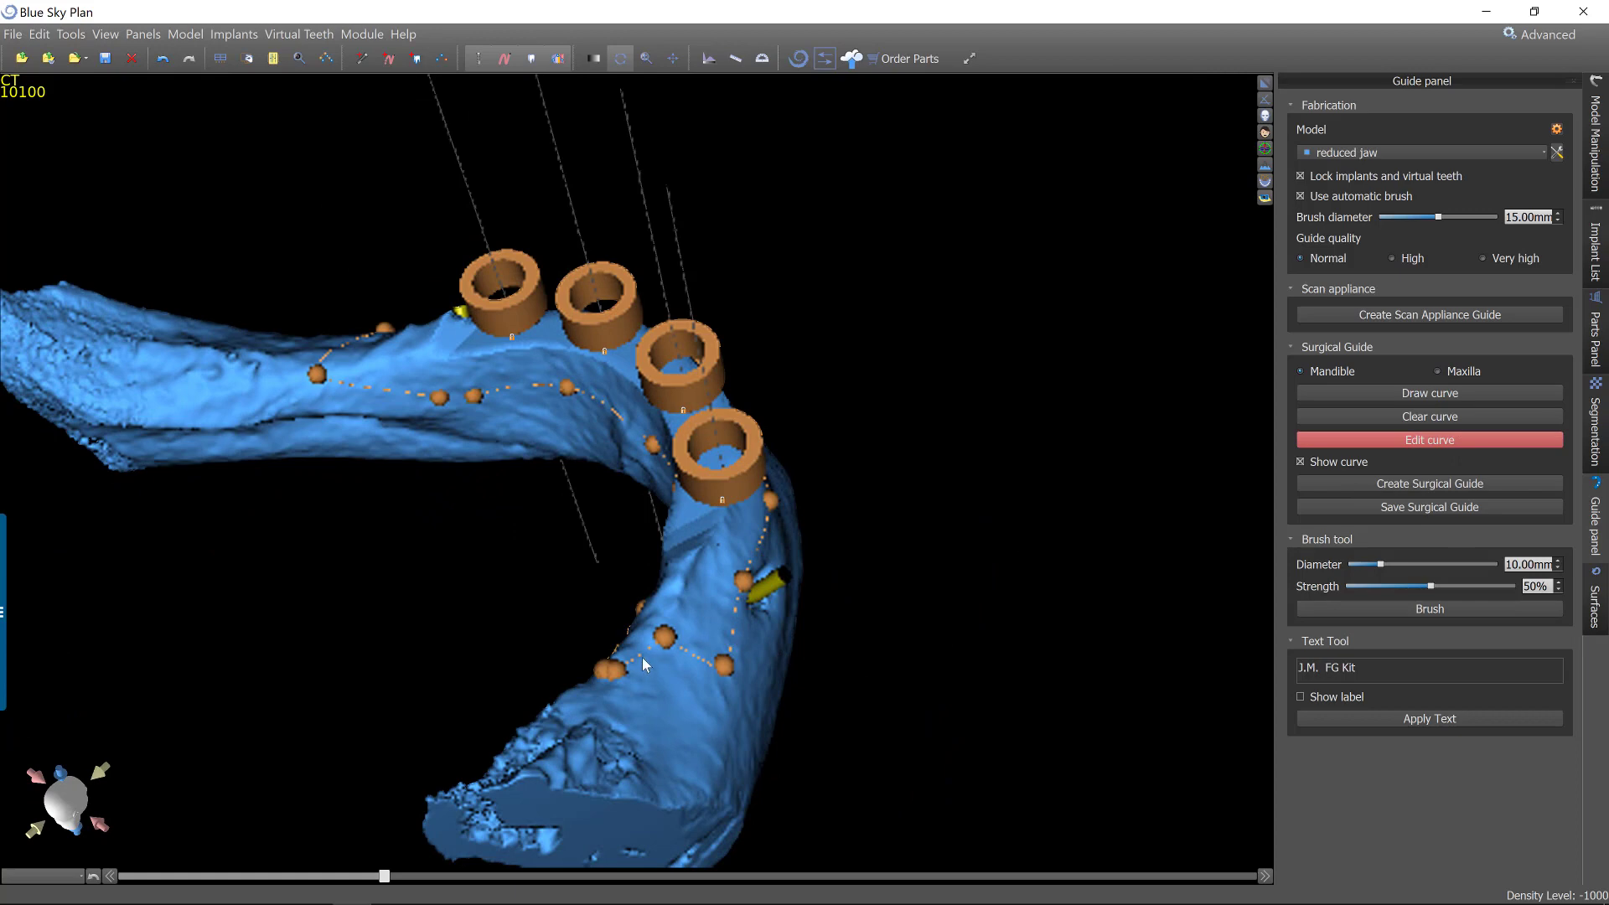
{"action": "left_click_drag", "start_coordinate": [665, 637], "coordinate": [671, 666]}
{"action": "left_click_drag", "start_coordinate": [1089, 706], "coordinate": [1029, 520]}
{"action": "left_click", "coordinate": [1422, 483]}
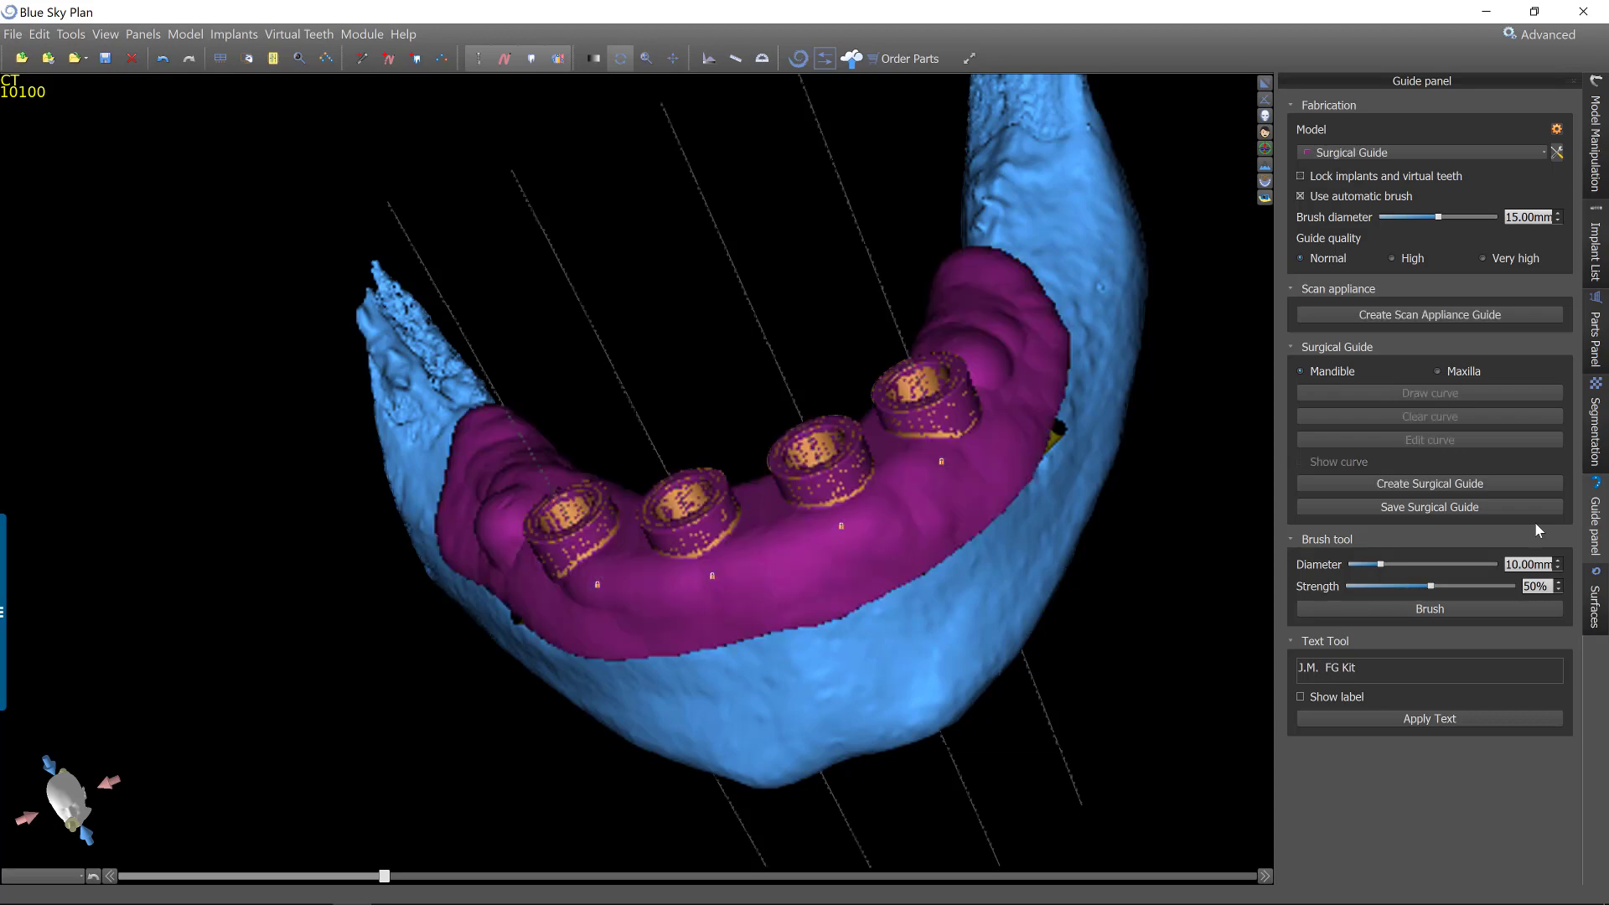
Inspect the new surgical guide on the reduced jaw from several angles.
{"action": "left_click_drag", "start_coordinate": [1075, 184], "coordinate": [560, 322]}
{"action": "left_click_drag", "start_coordinate": [1140, 287], "coordinate": [687, 366]}
{"action": "scroll", "coordinate": [687, 352], "scroll_direction": "up", "scroll_amount": 3}
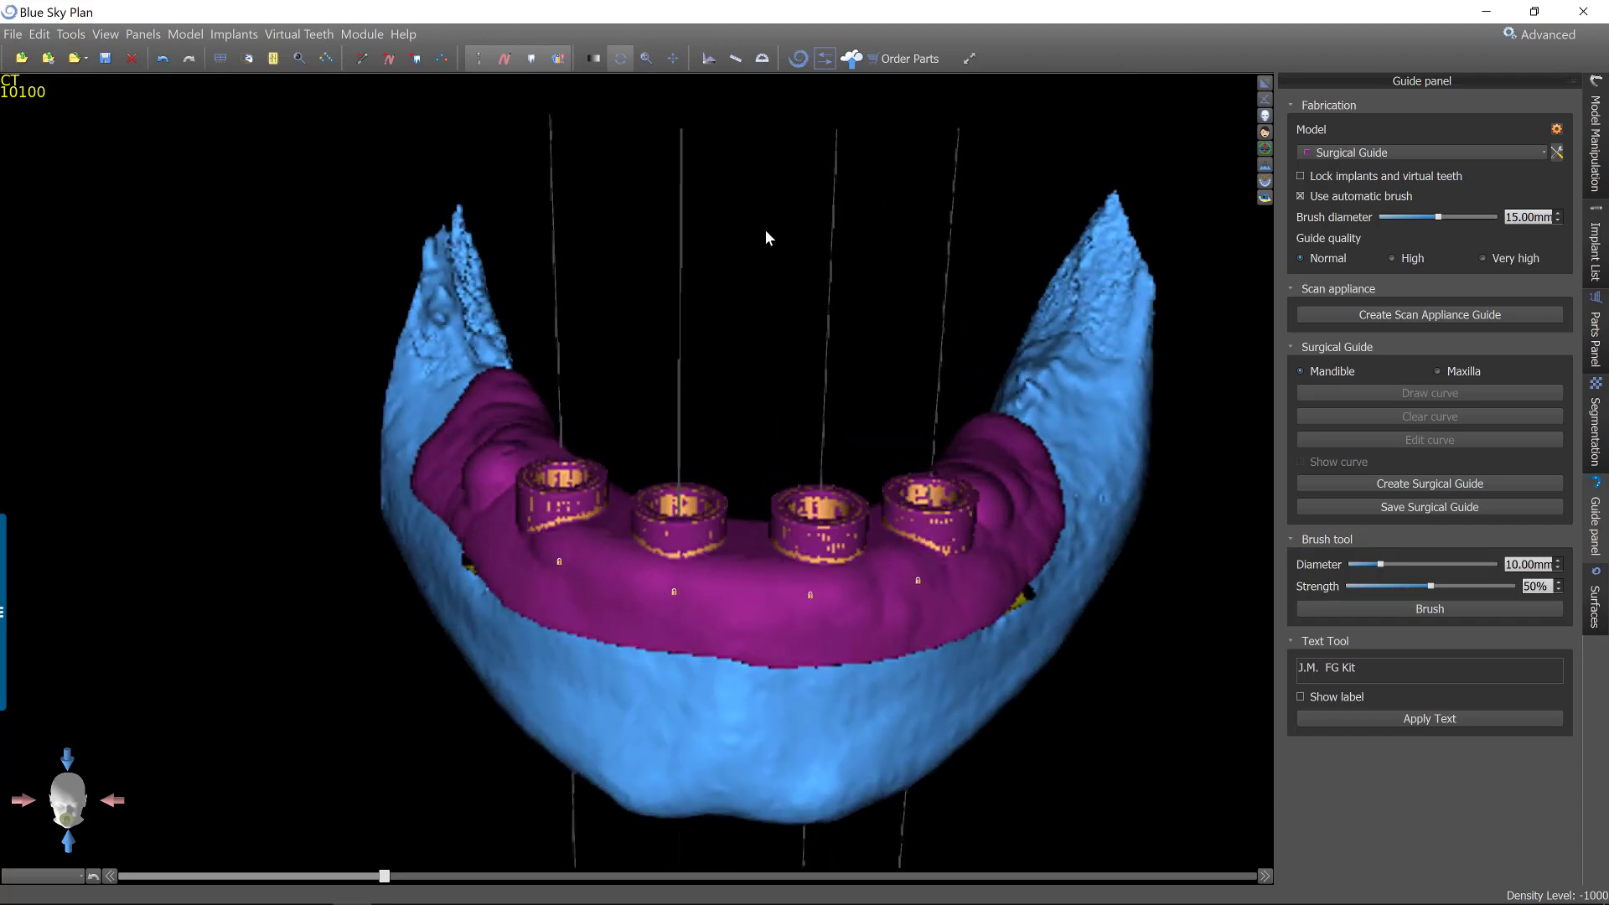
{"action": "left_click_drag", "start_coordinate": [757, 230], "coordinate": [764, 313]}
{"action": "left_click_drag", "start_coordinate": [688, 259], "coordinate": [940, 409]}
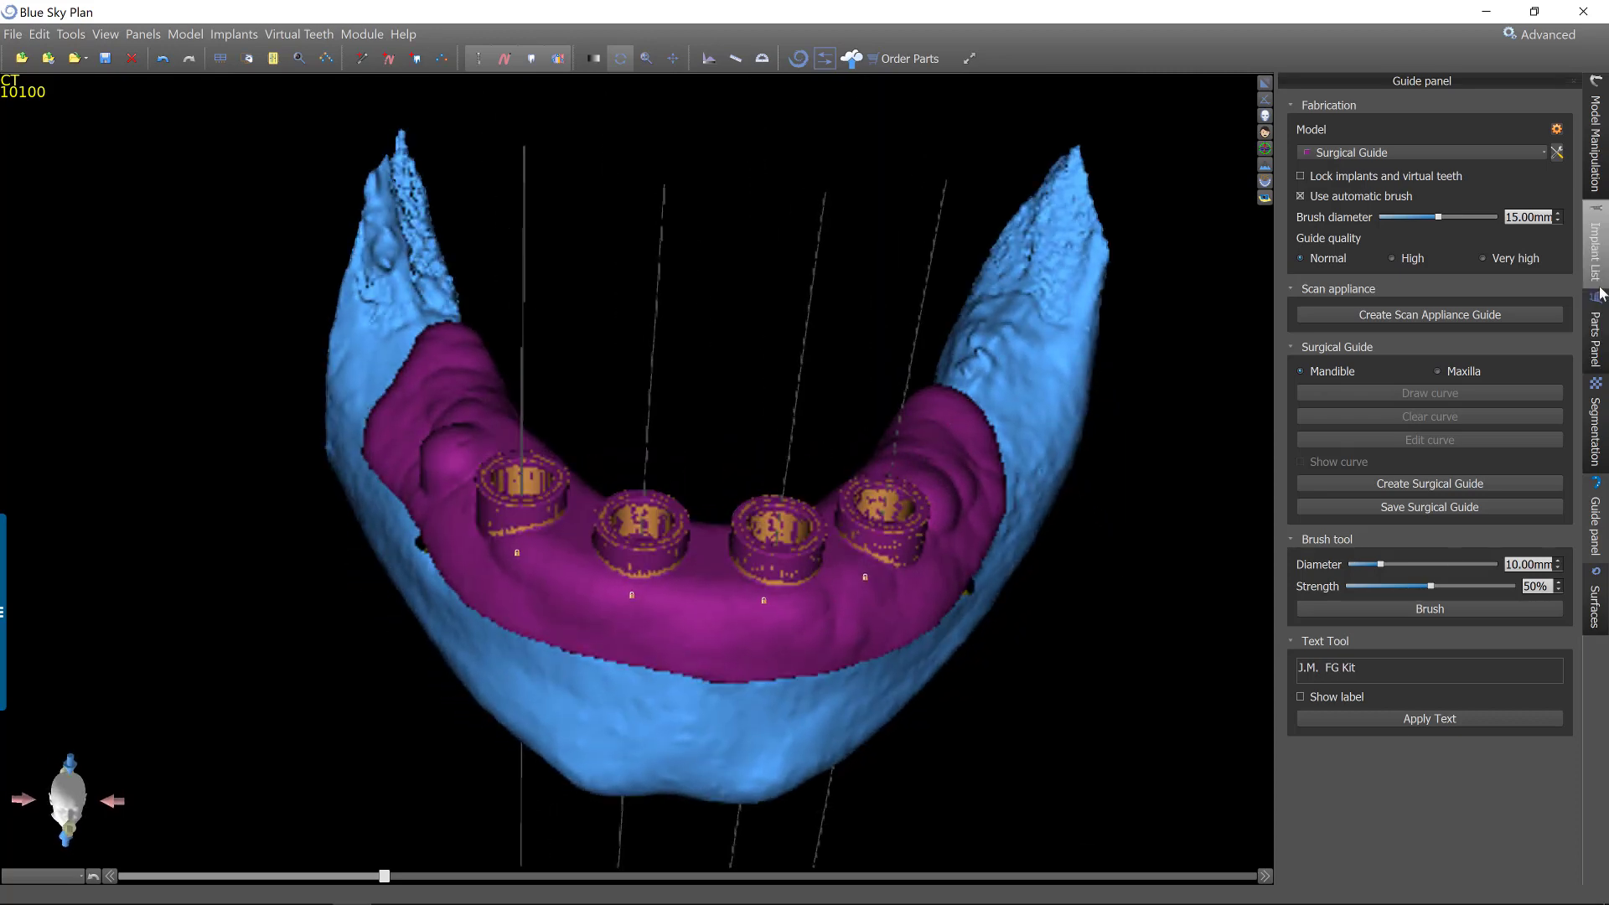
Compare the reduced jaw with the yellow reduction guide and the purple implant guide by toggling their visibility in turn.
{"action": "left_click", "coordinate": [1595, 599]}
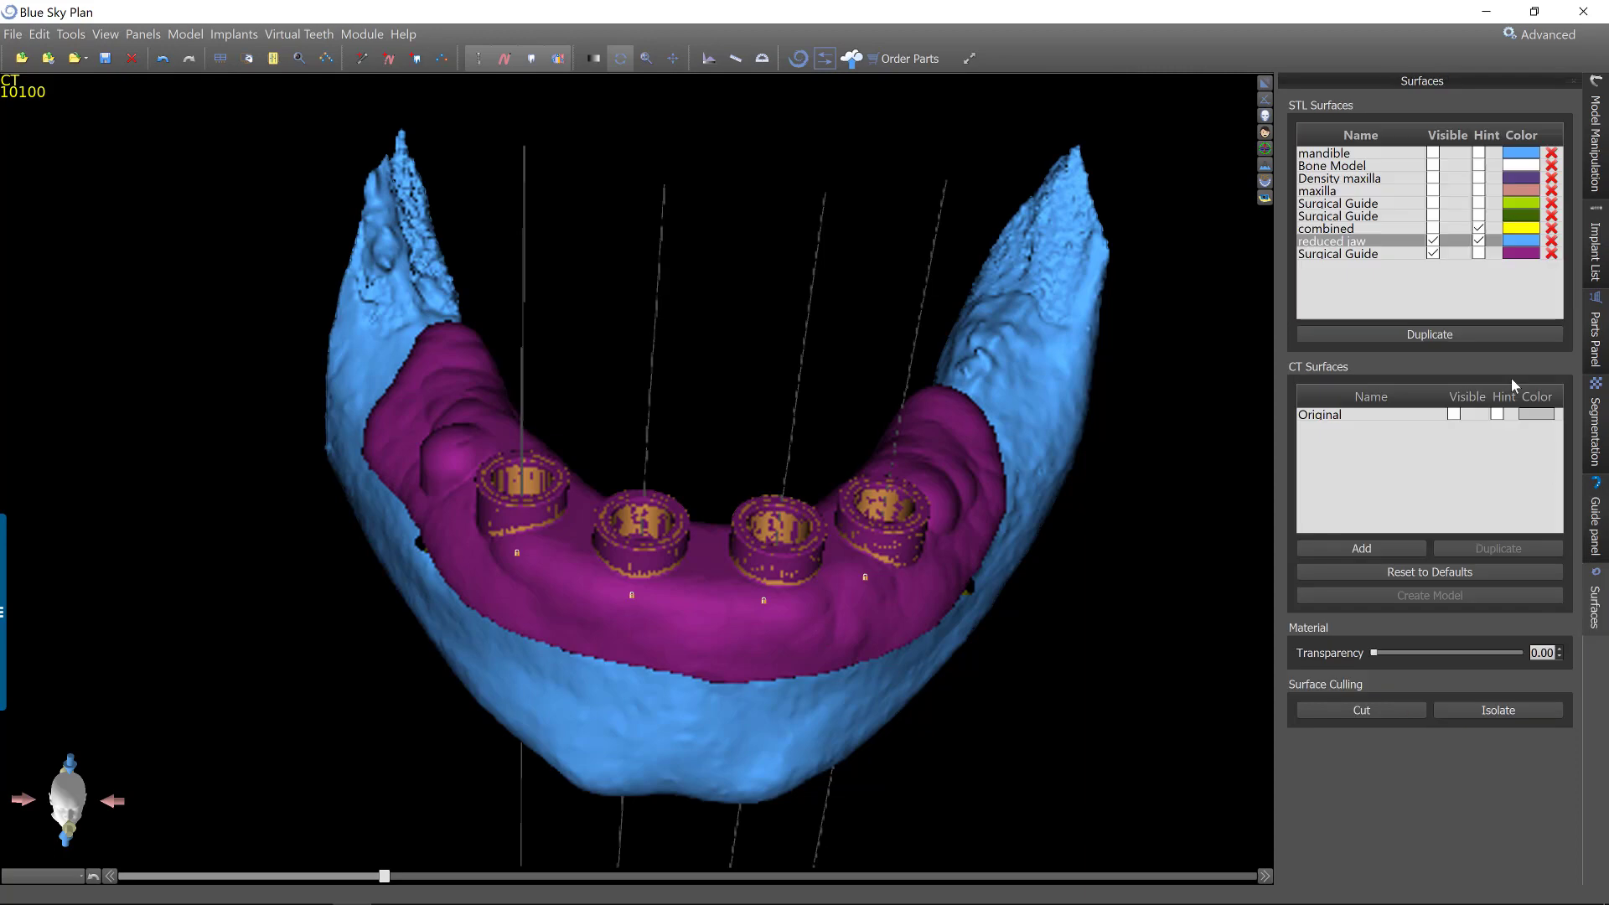
{"action": "left_click", "coordinate": [1465, 250]}
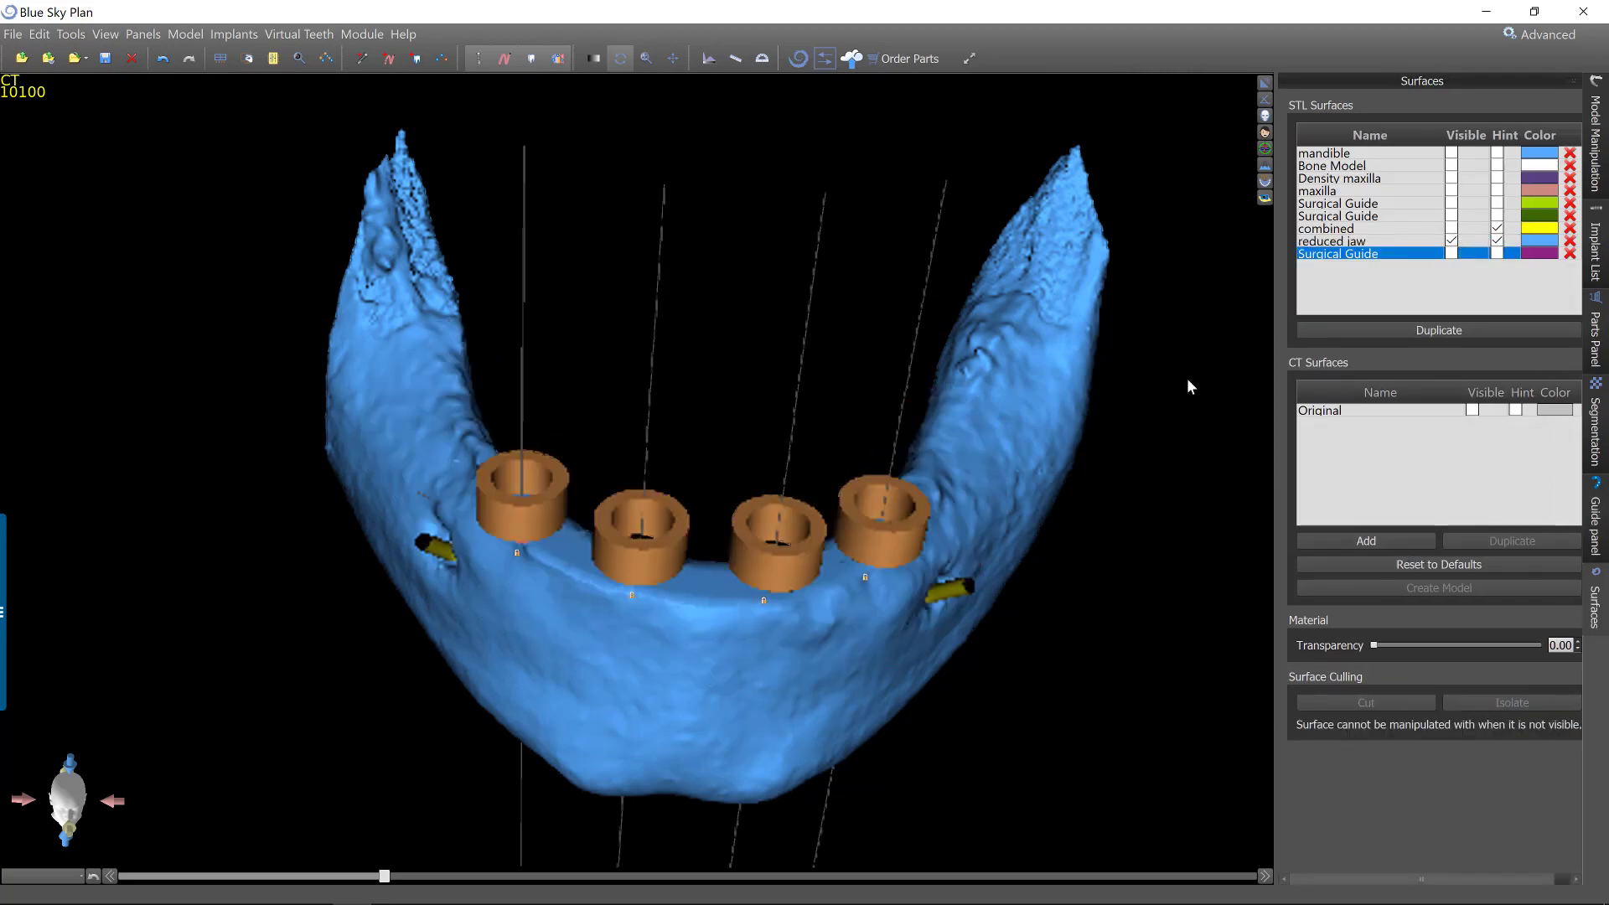
{"action": "left_click_drag", "start_coordinate": [793, 757], "coordinate": [1010, 376]}
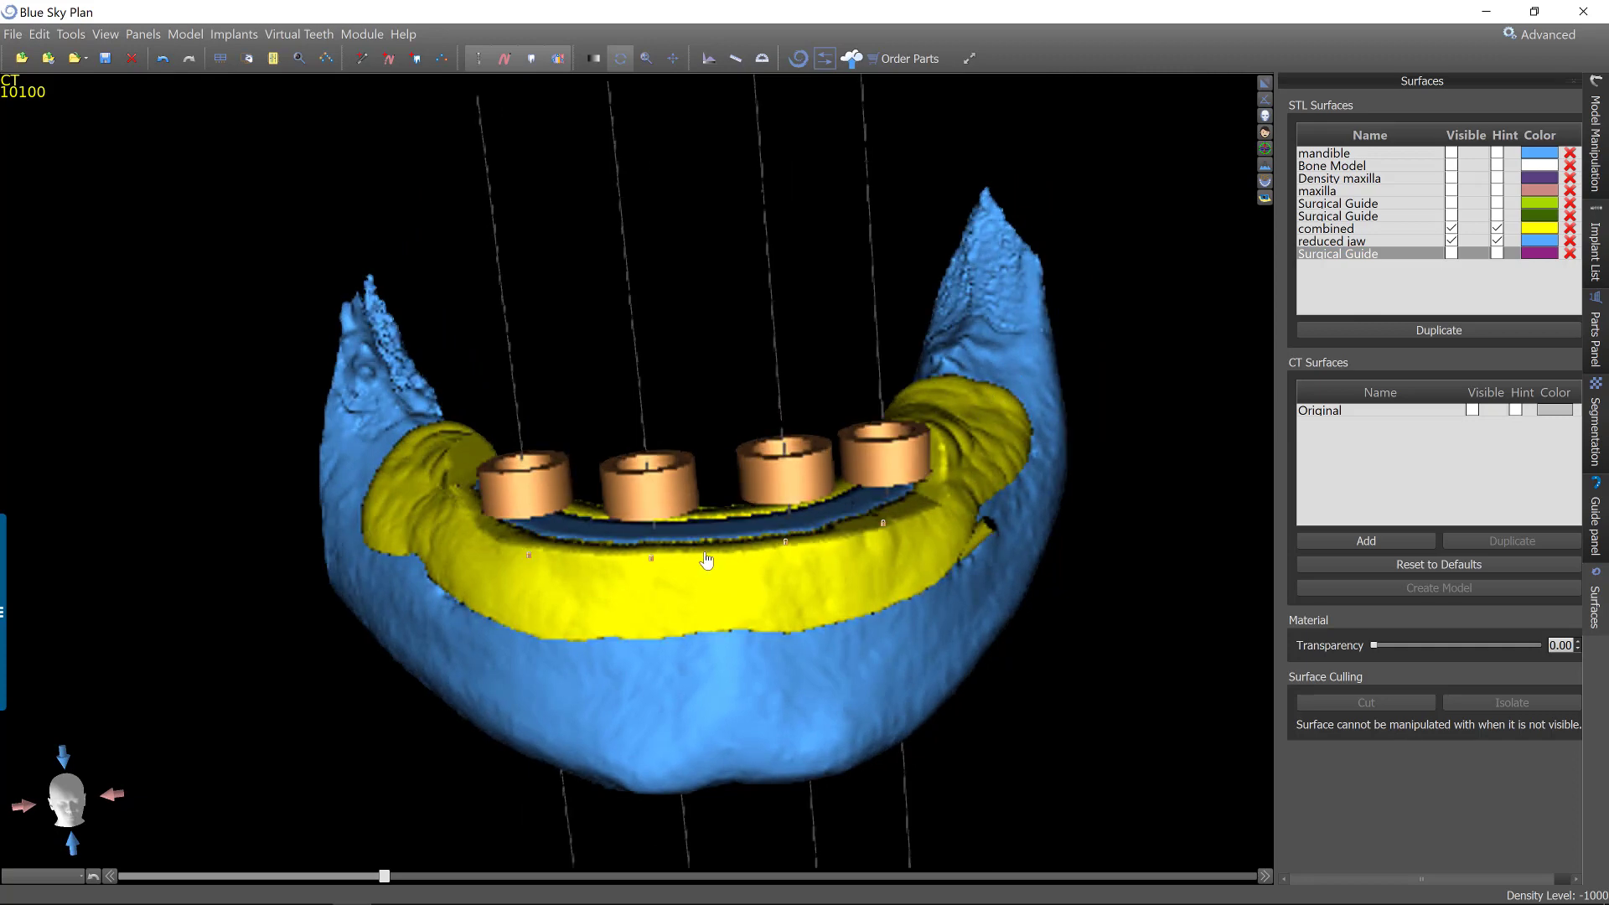
{"action": "left_click", "coordinate": [1453, 253]}
{"action": "left_click", "coordinate": [1451, 253]}
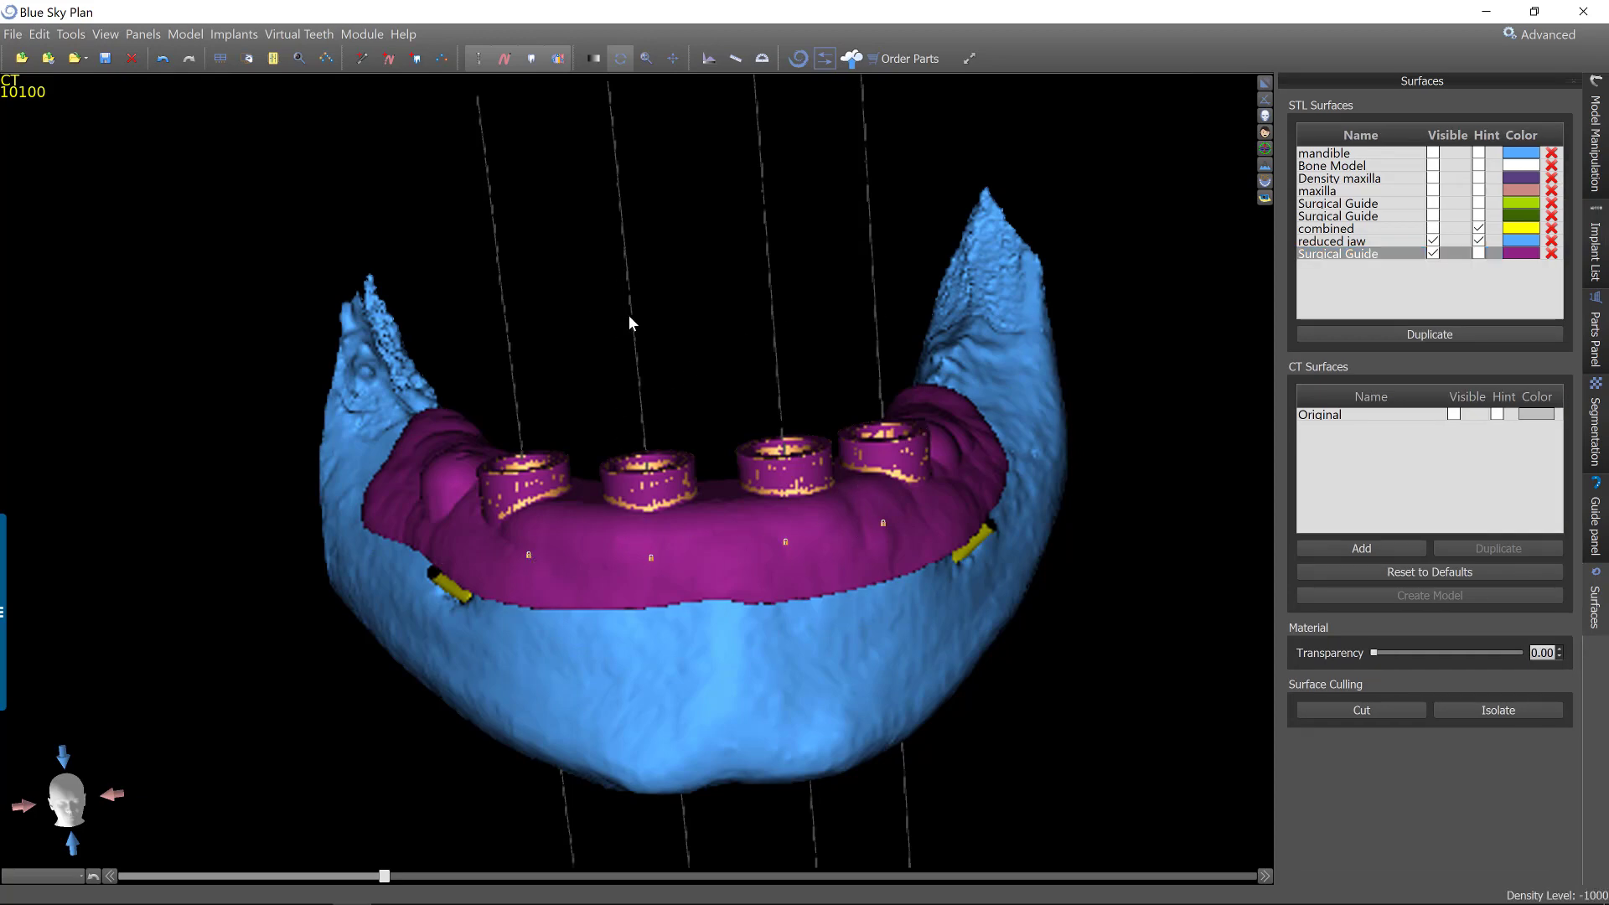
{"action": "left_click_drag", "start_coordinate": [626, 314], "coordinate": [1025, 699]}
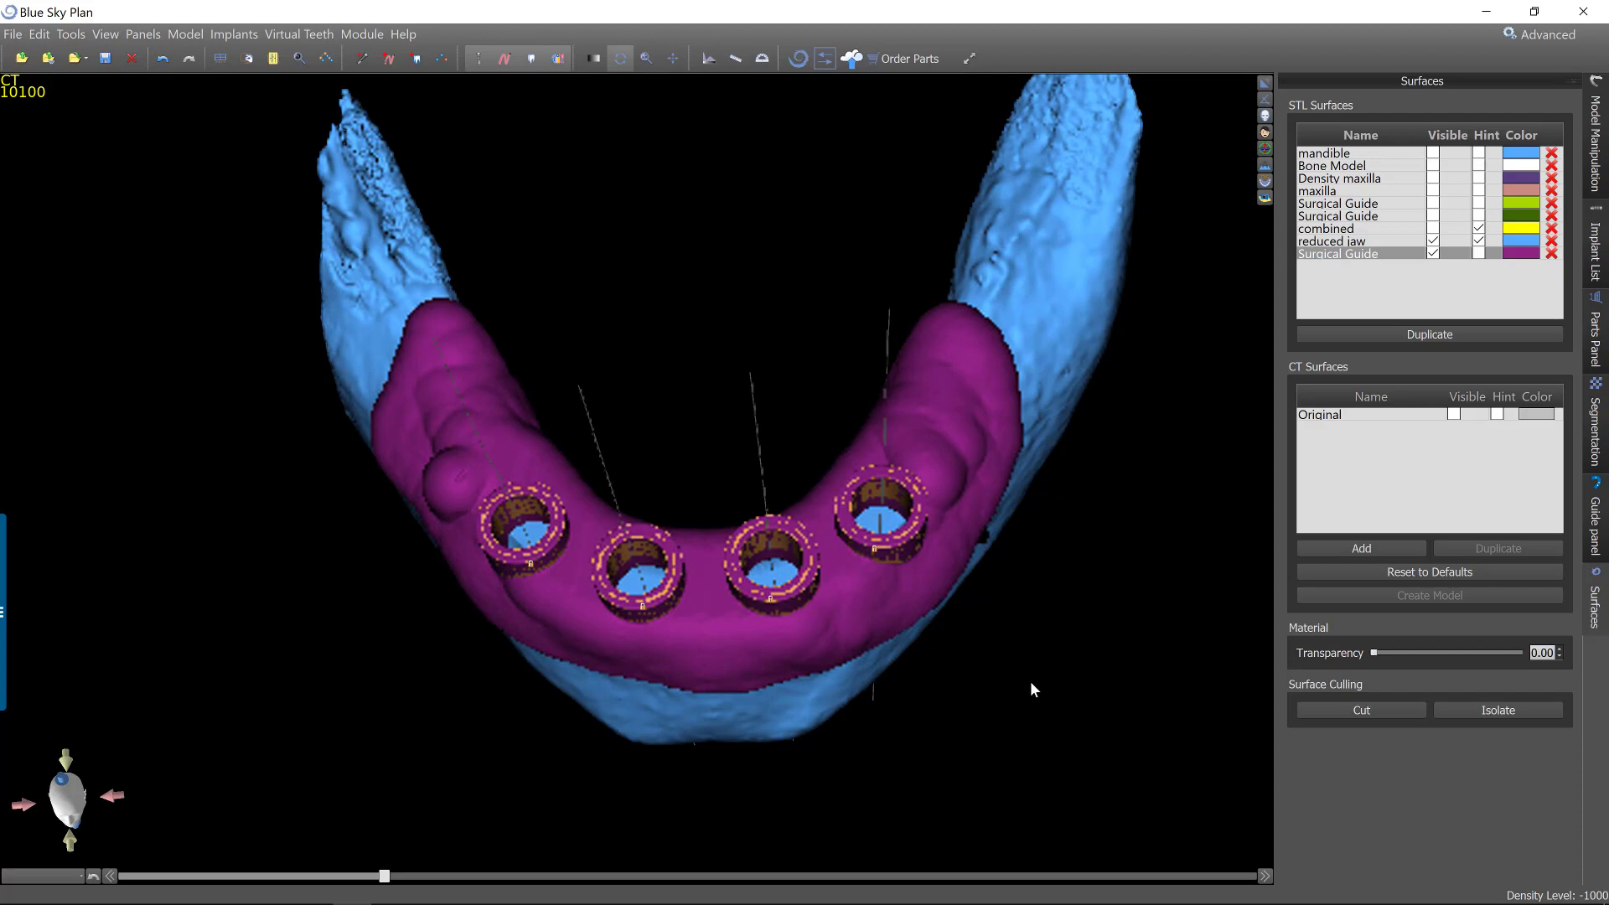
{"action": "left_click_drag", "start_coordinate": [705, 798], "coordinate": [1022, 728]}
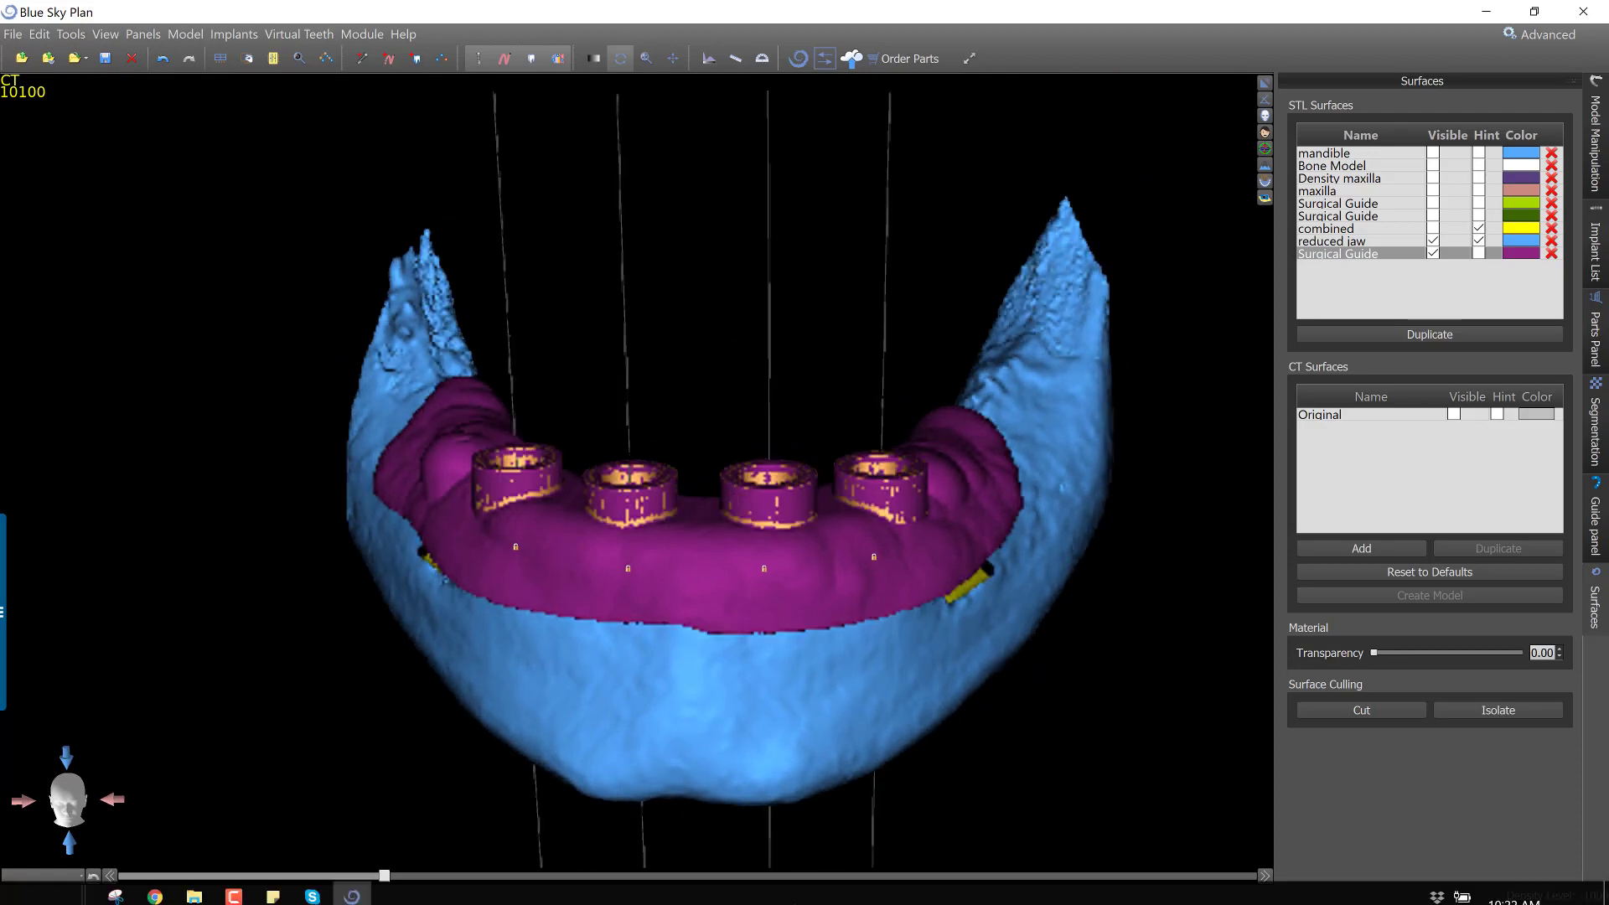
{"action": "left_click", "coordinate": [235, 825]}
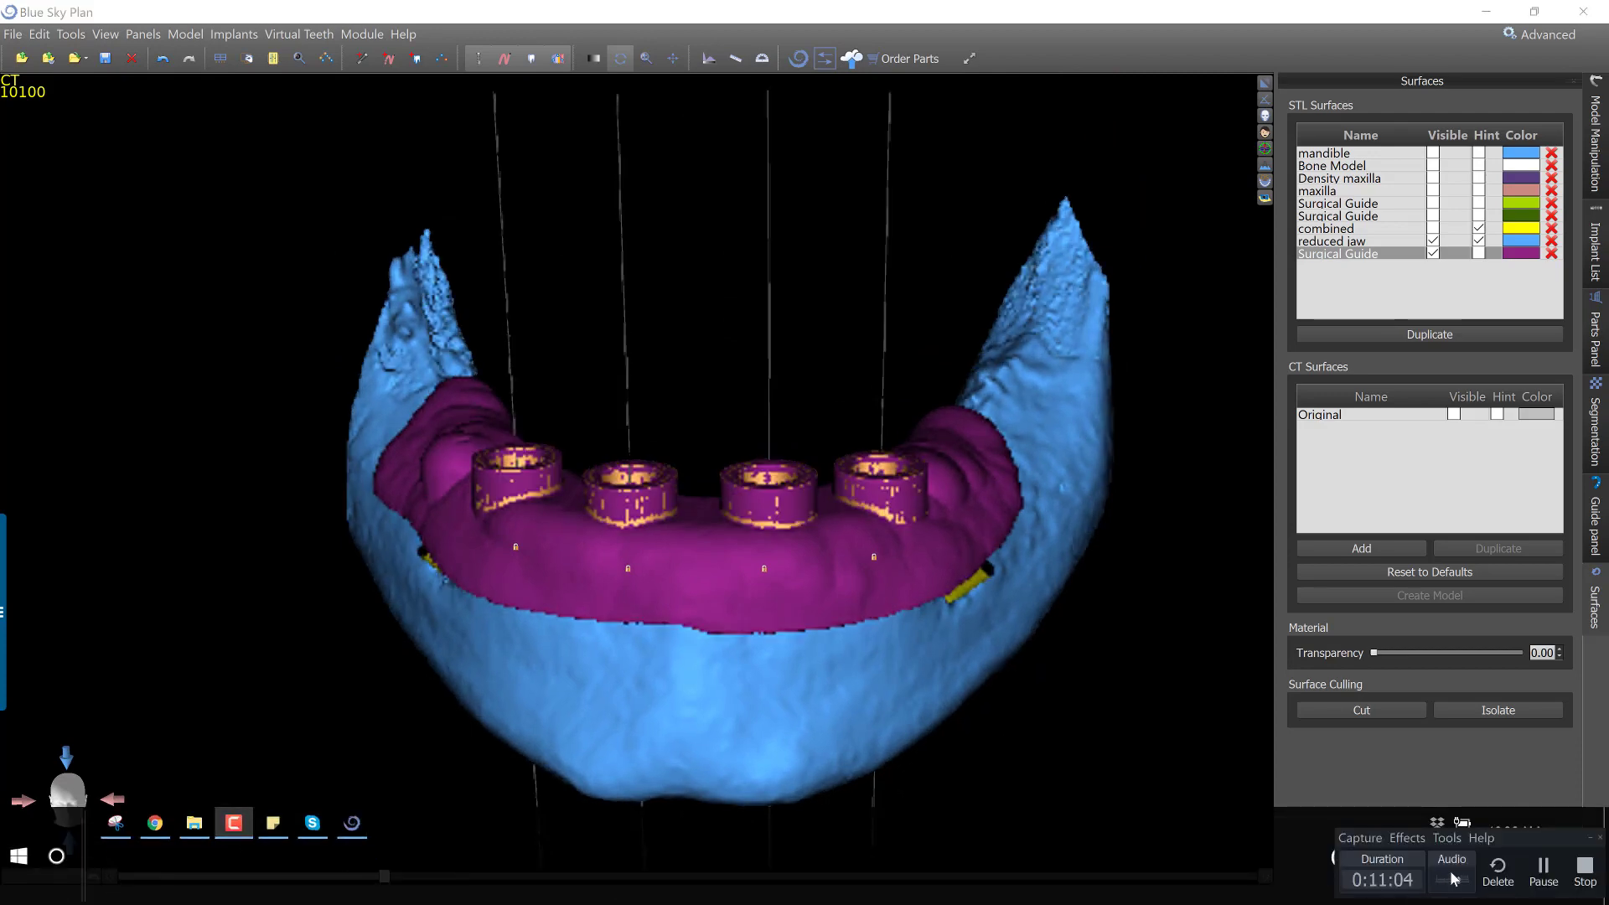